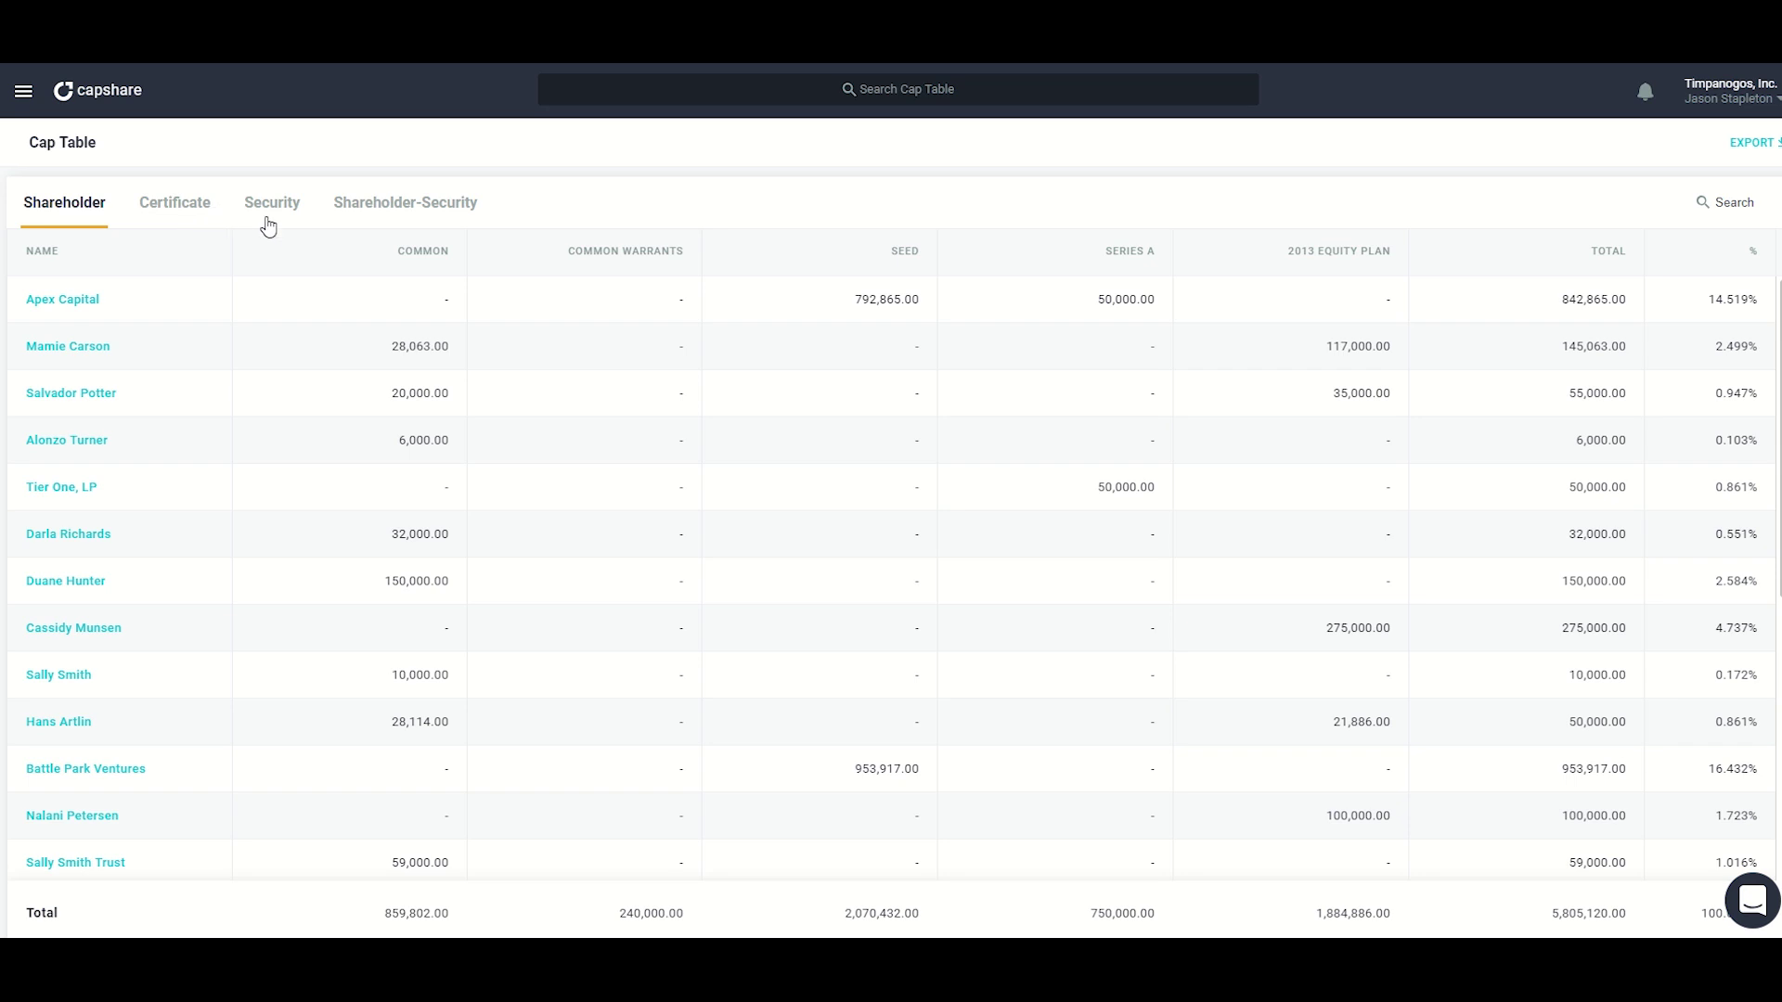
Show the cap table by security and expand the 2013 Equity Plan's authorized, issued and outstanding rows
click(274, 206)
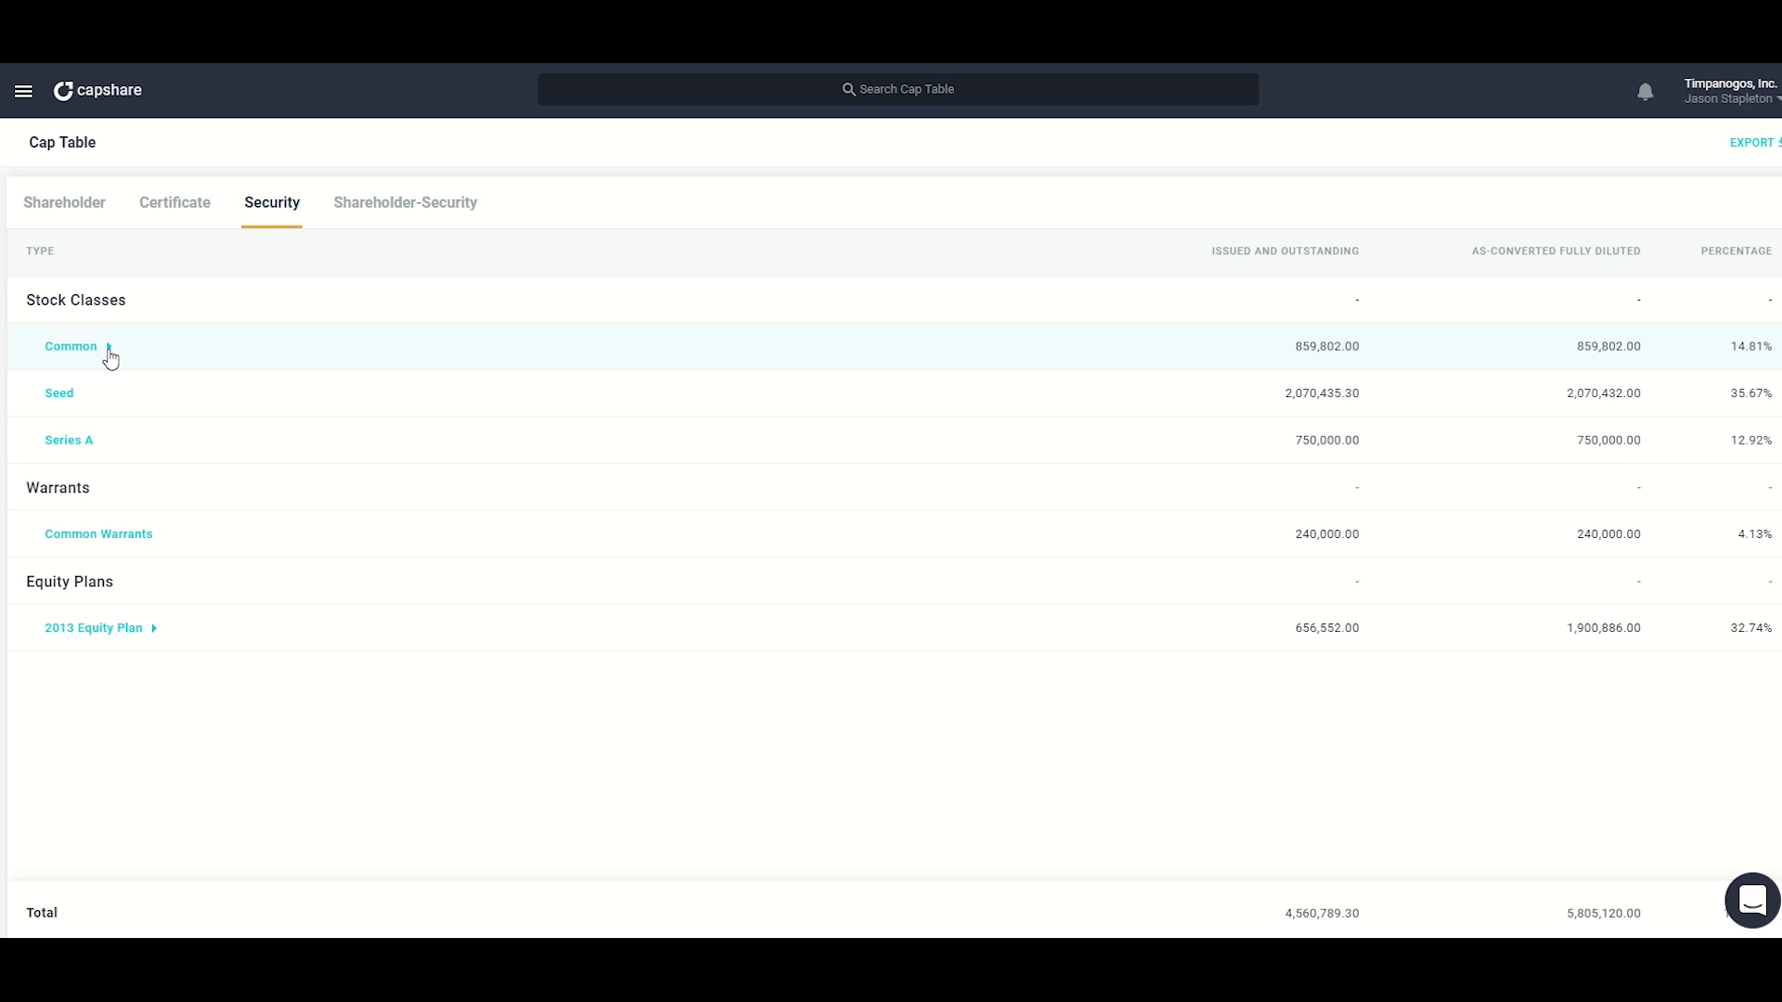
click(154, 631)
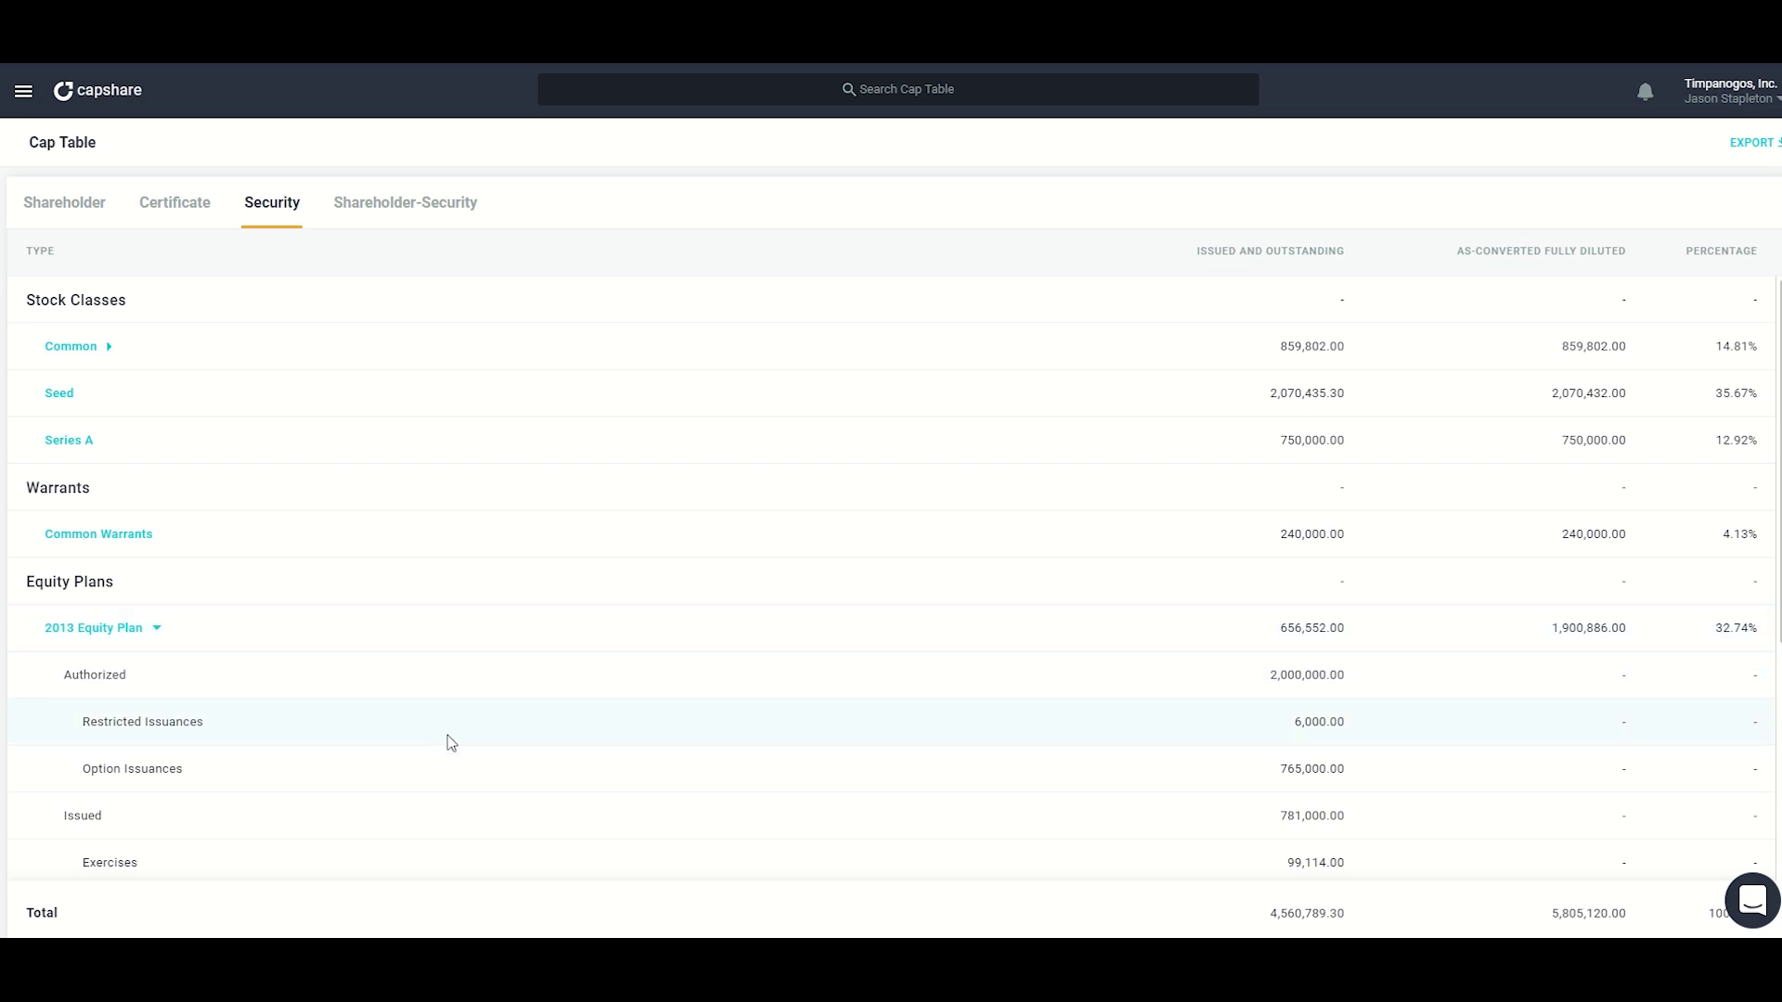
scroll(1122, 768, down, 4)
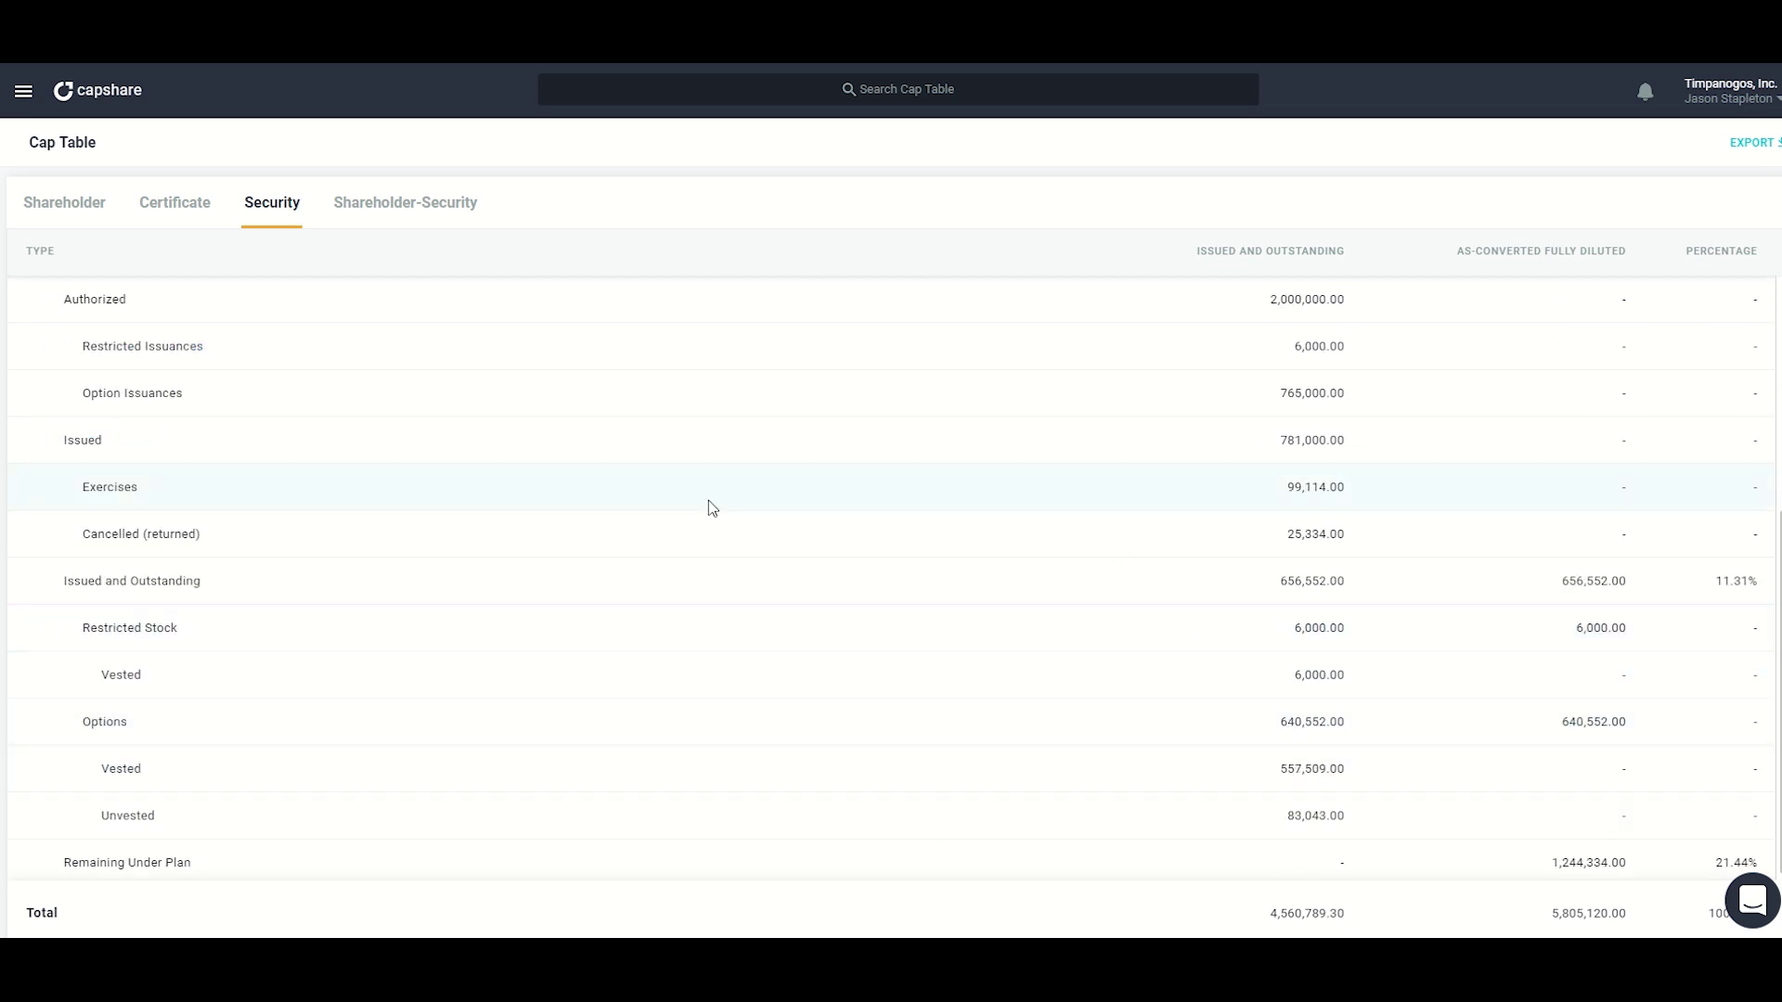
scroll(743, 557, up, 4)
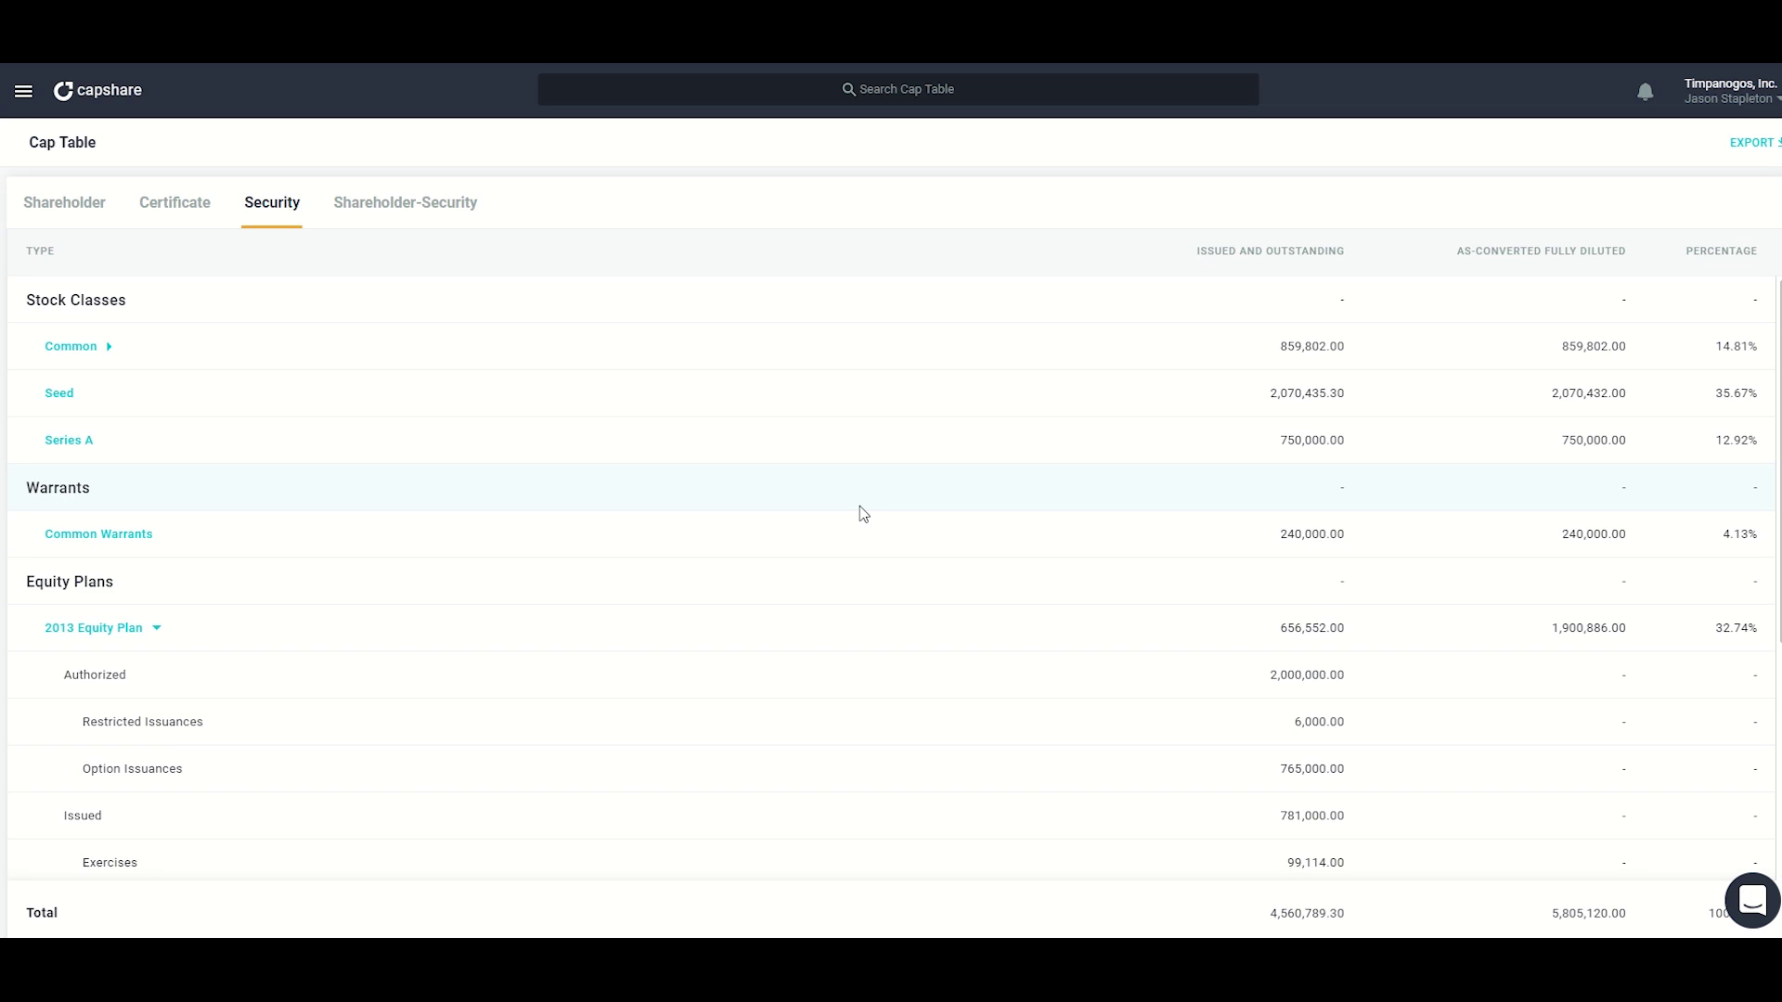
Open the Timpanogos, Inc. Company Dashboard and look through its Actions list
click(24, 92)
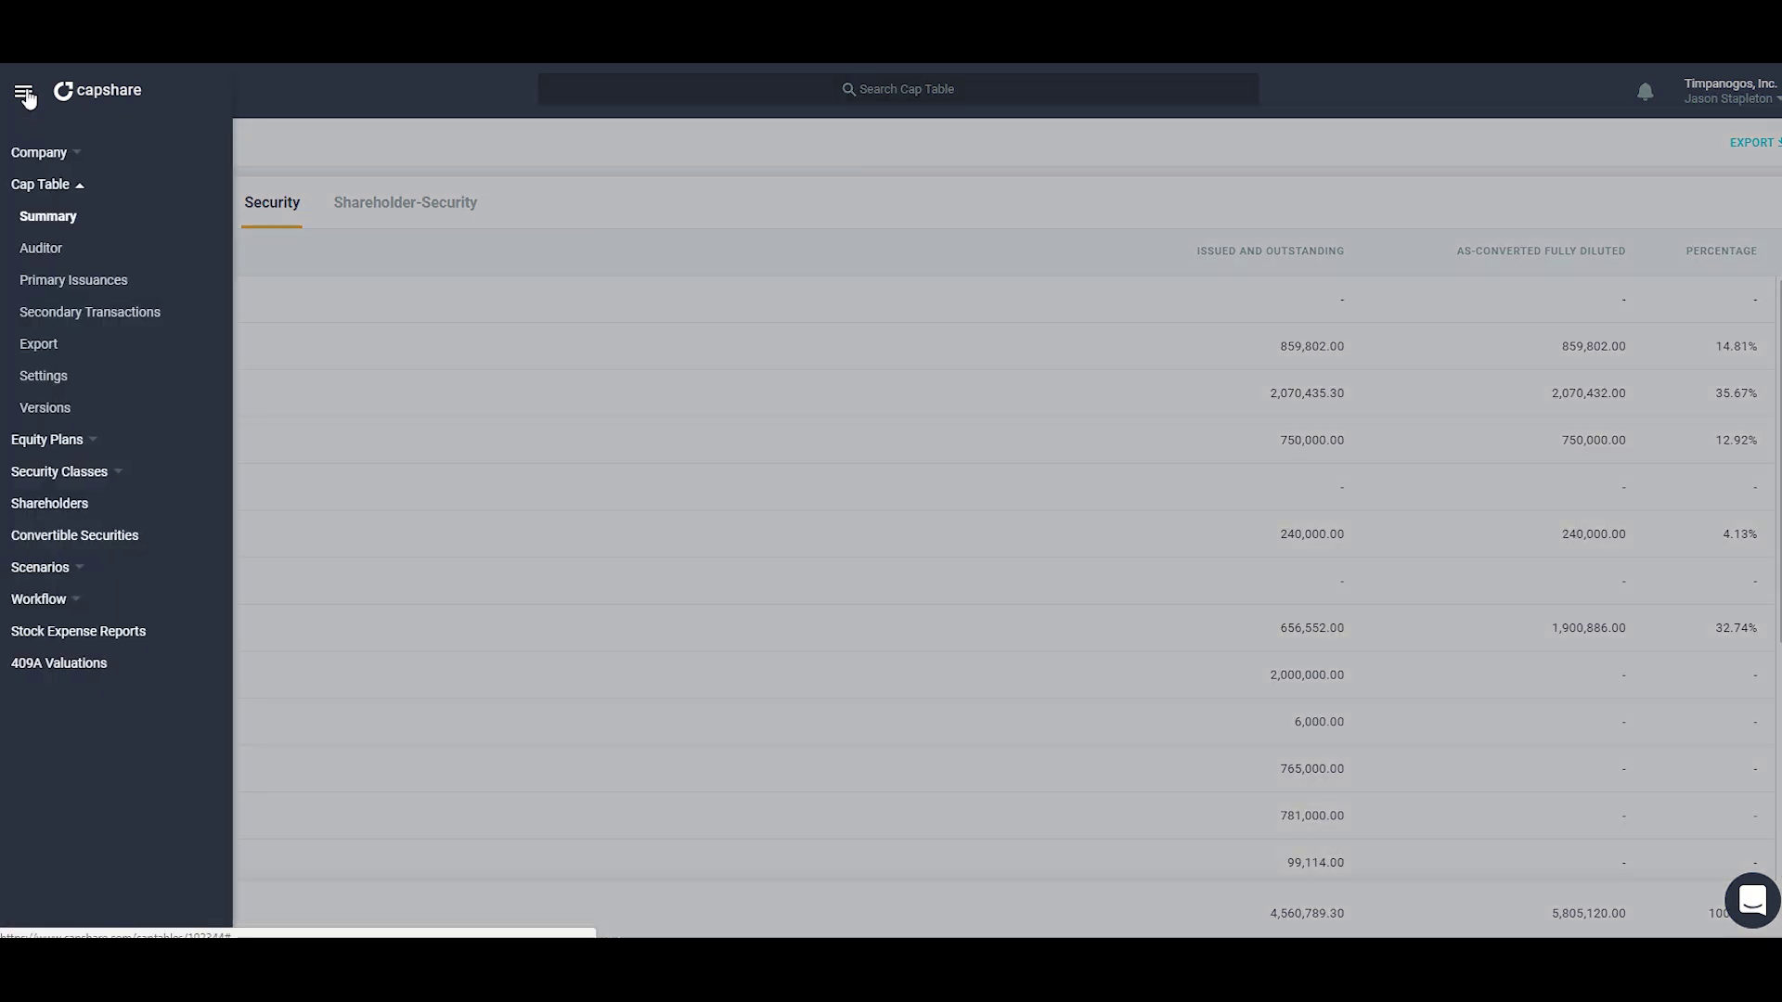
click(81, 191)
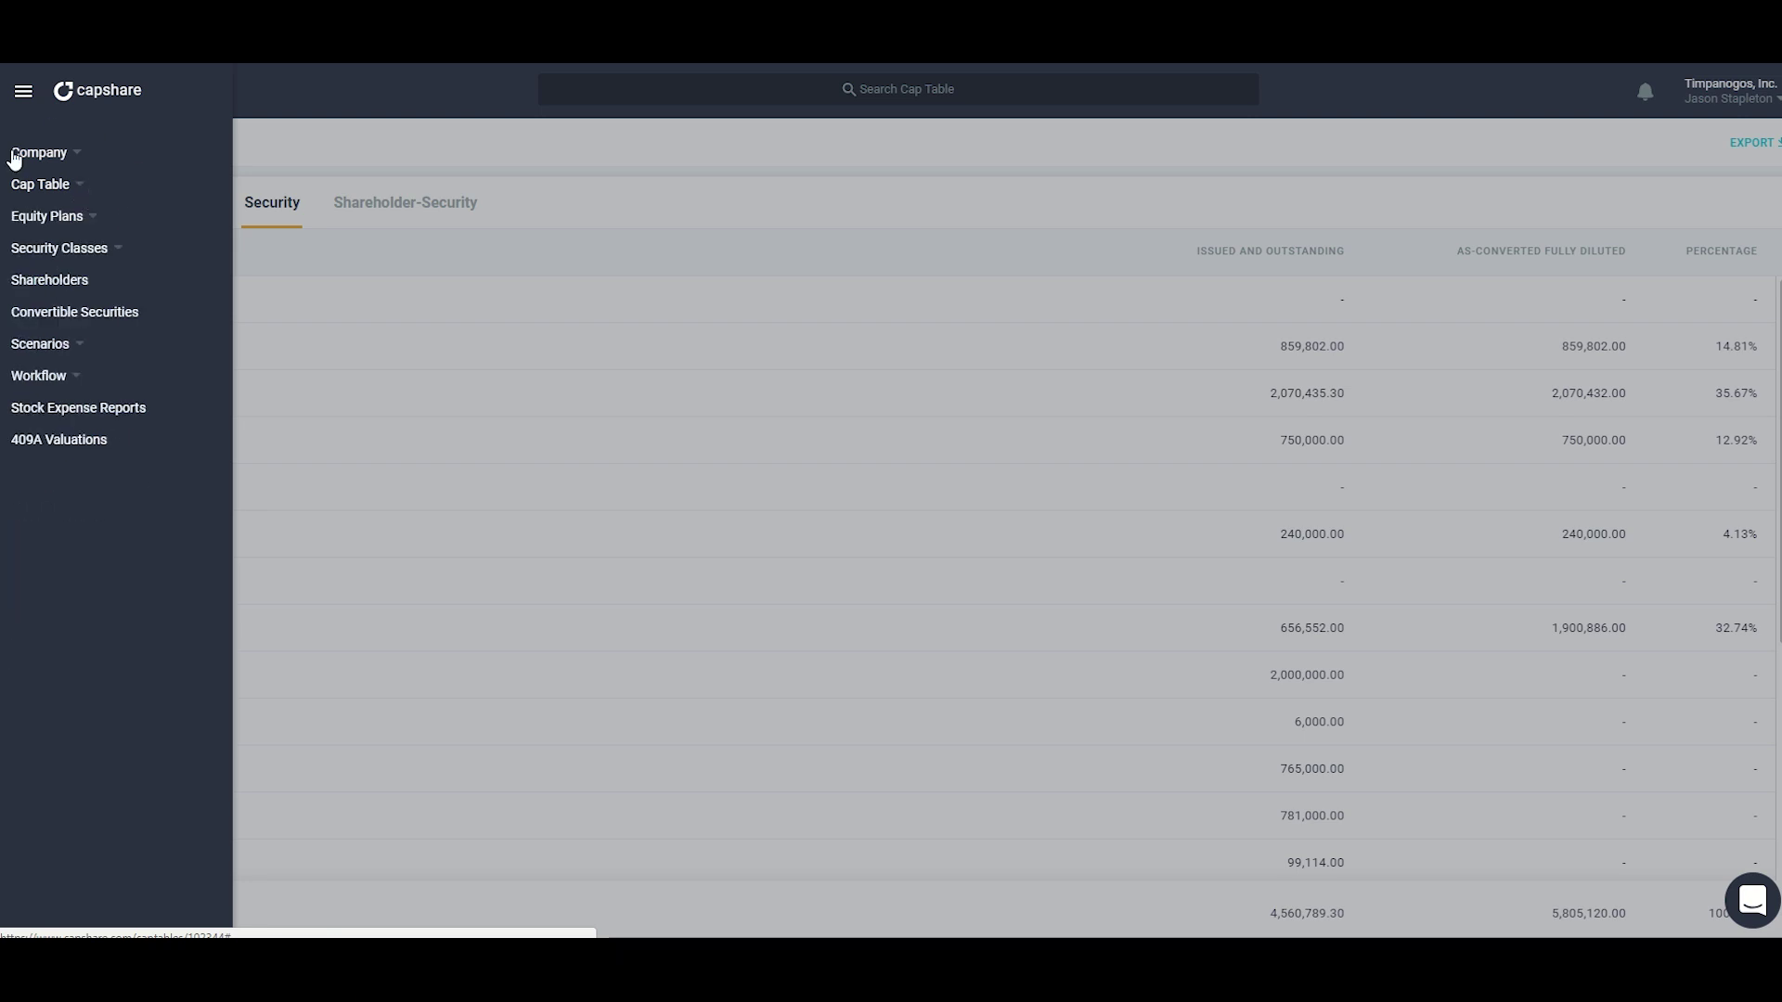
click(75, 160)
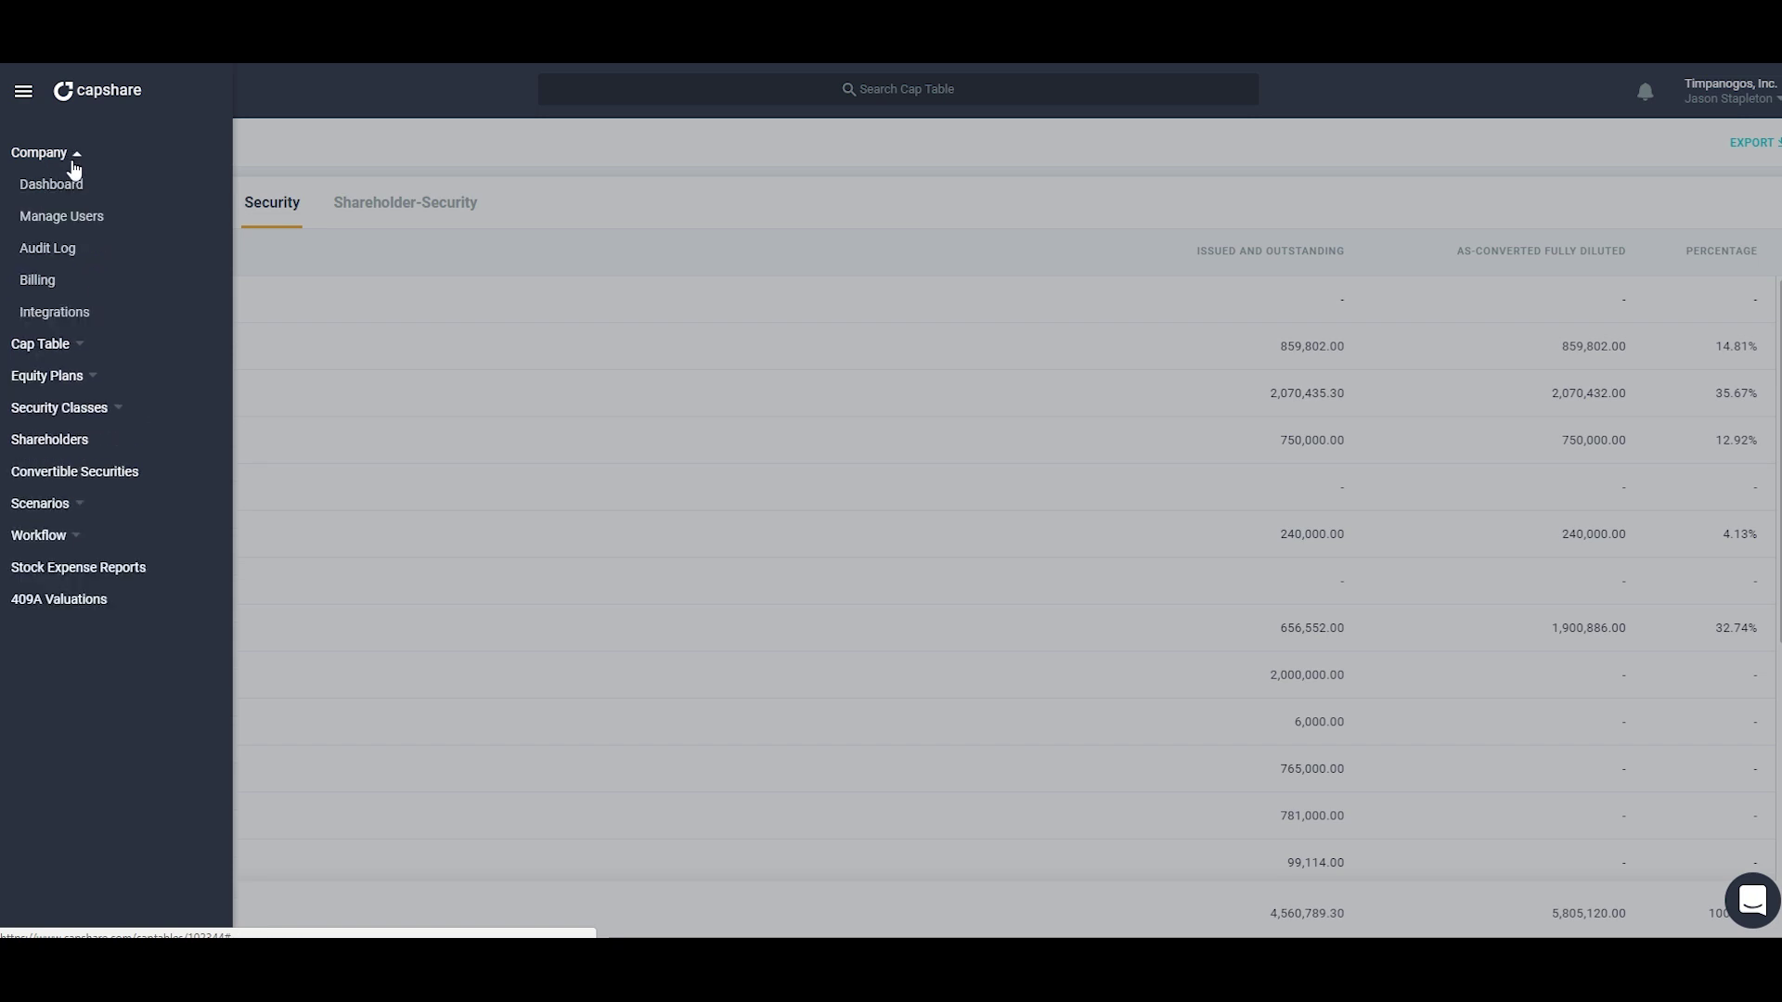
click(65, 181)
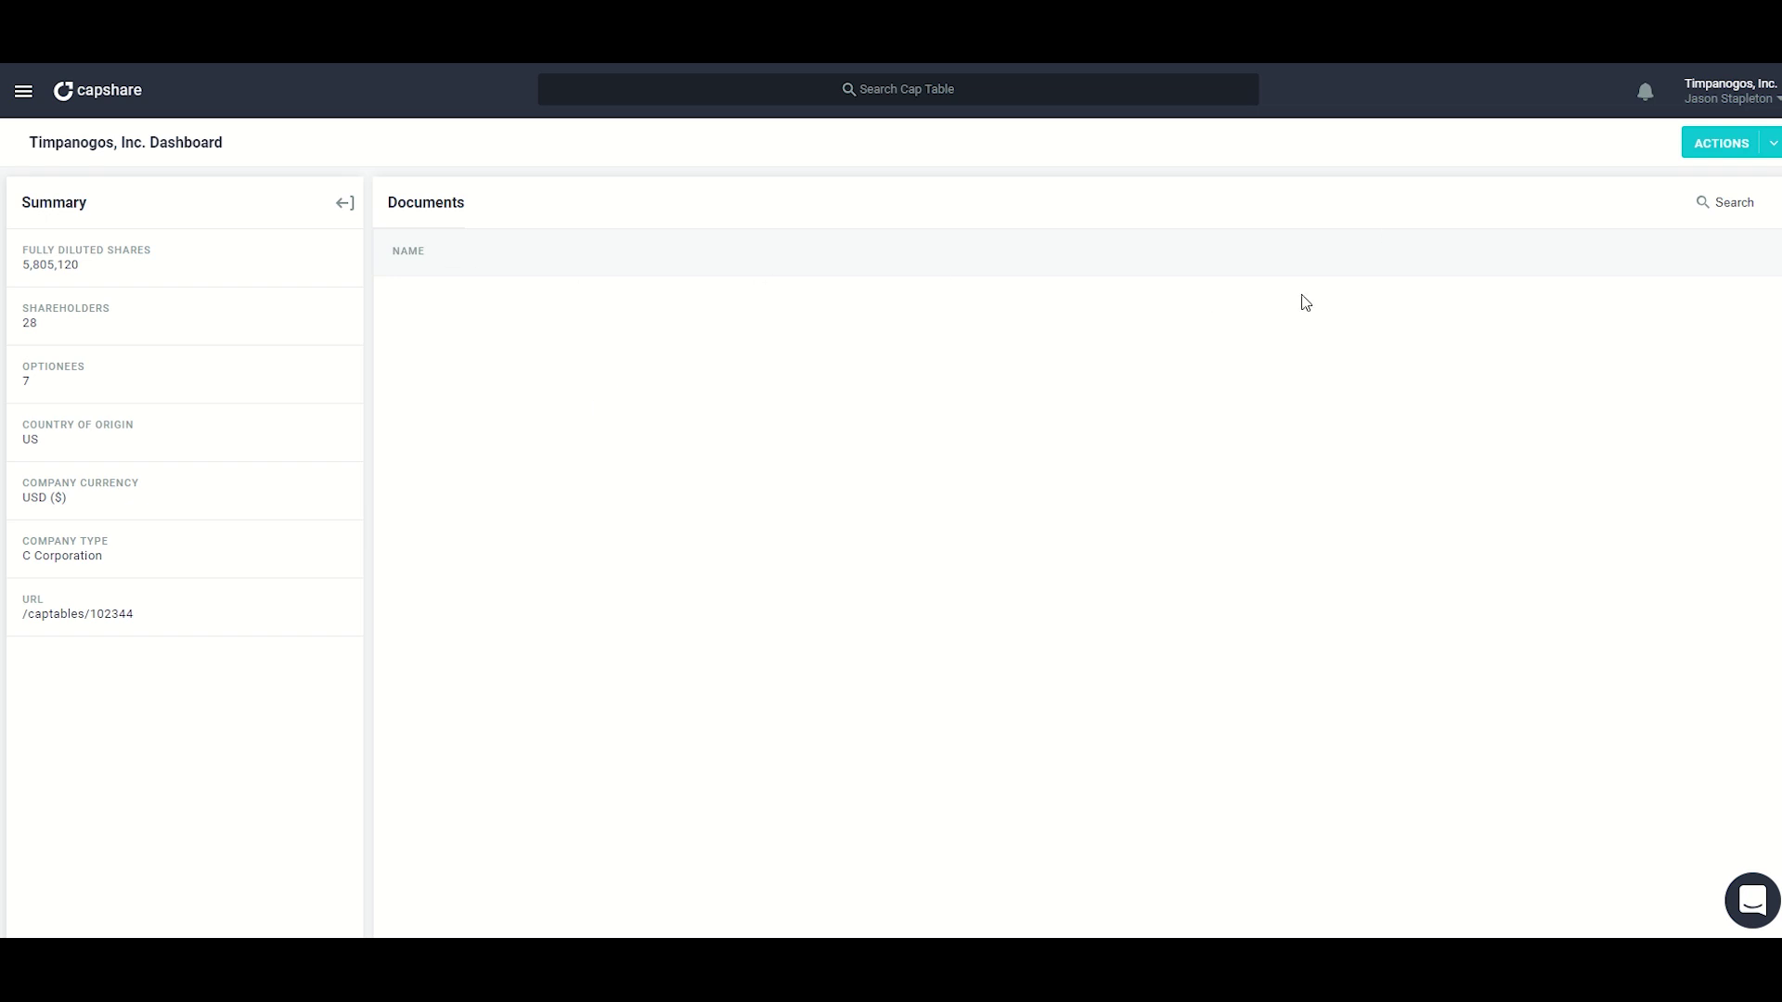
click(1773, 146)
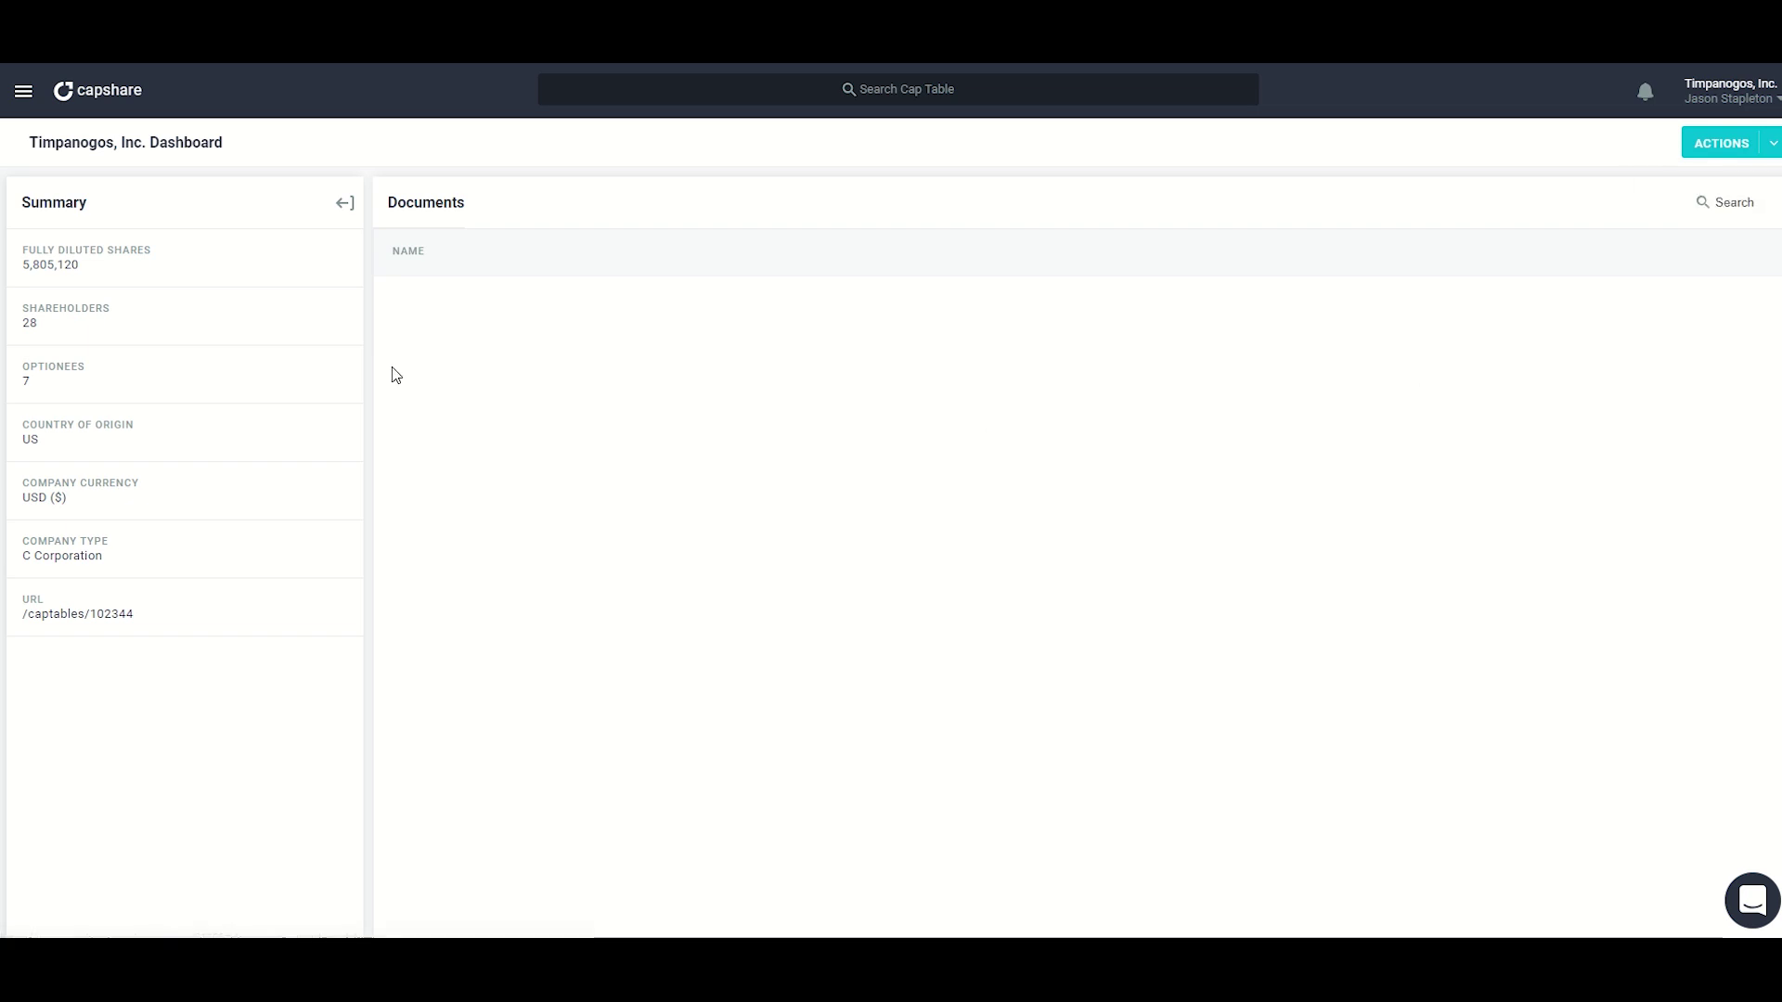
click(22, 92)
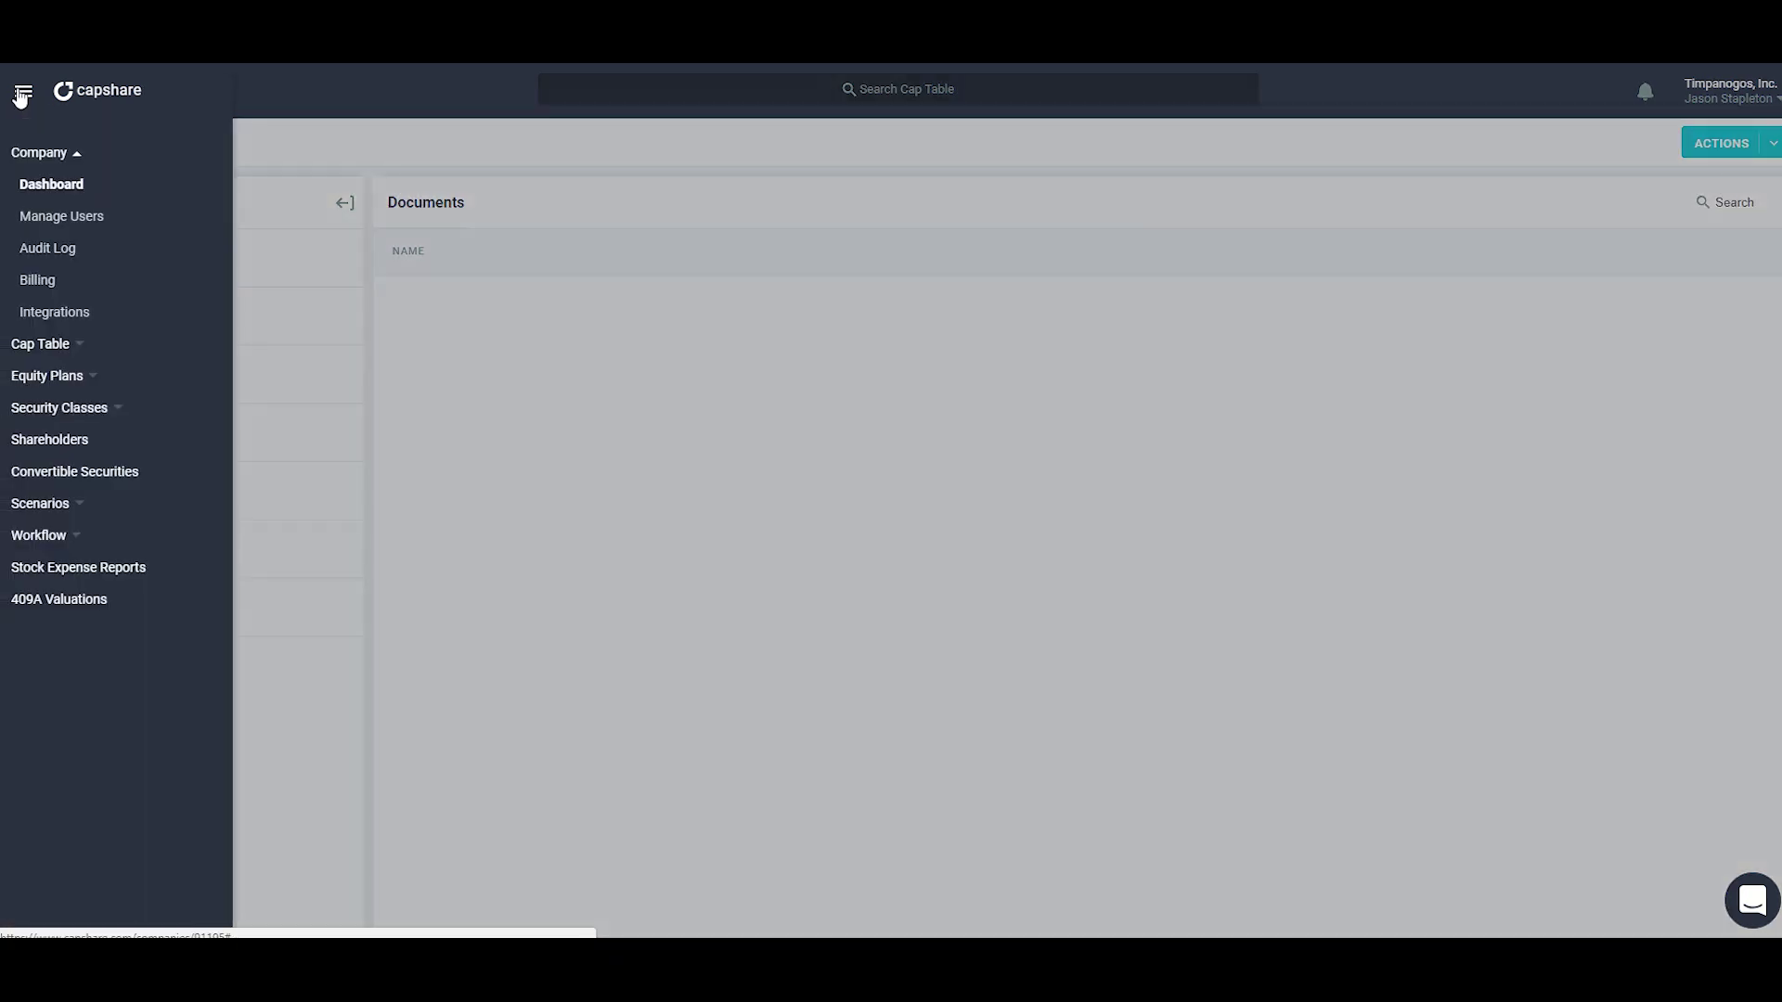
Open Company > Manage Users to see the Permissions page of users and access levels
click(70, 220)
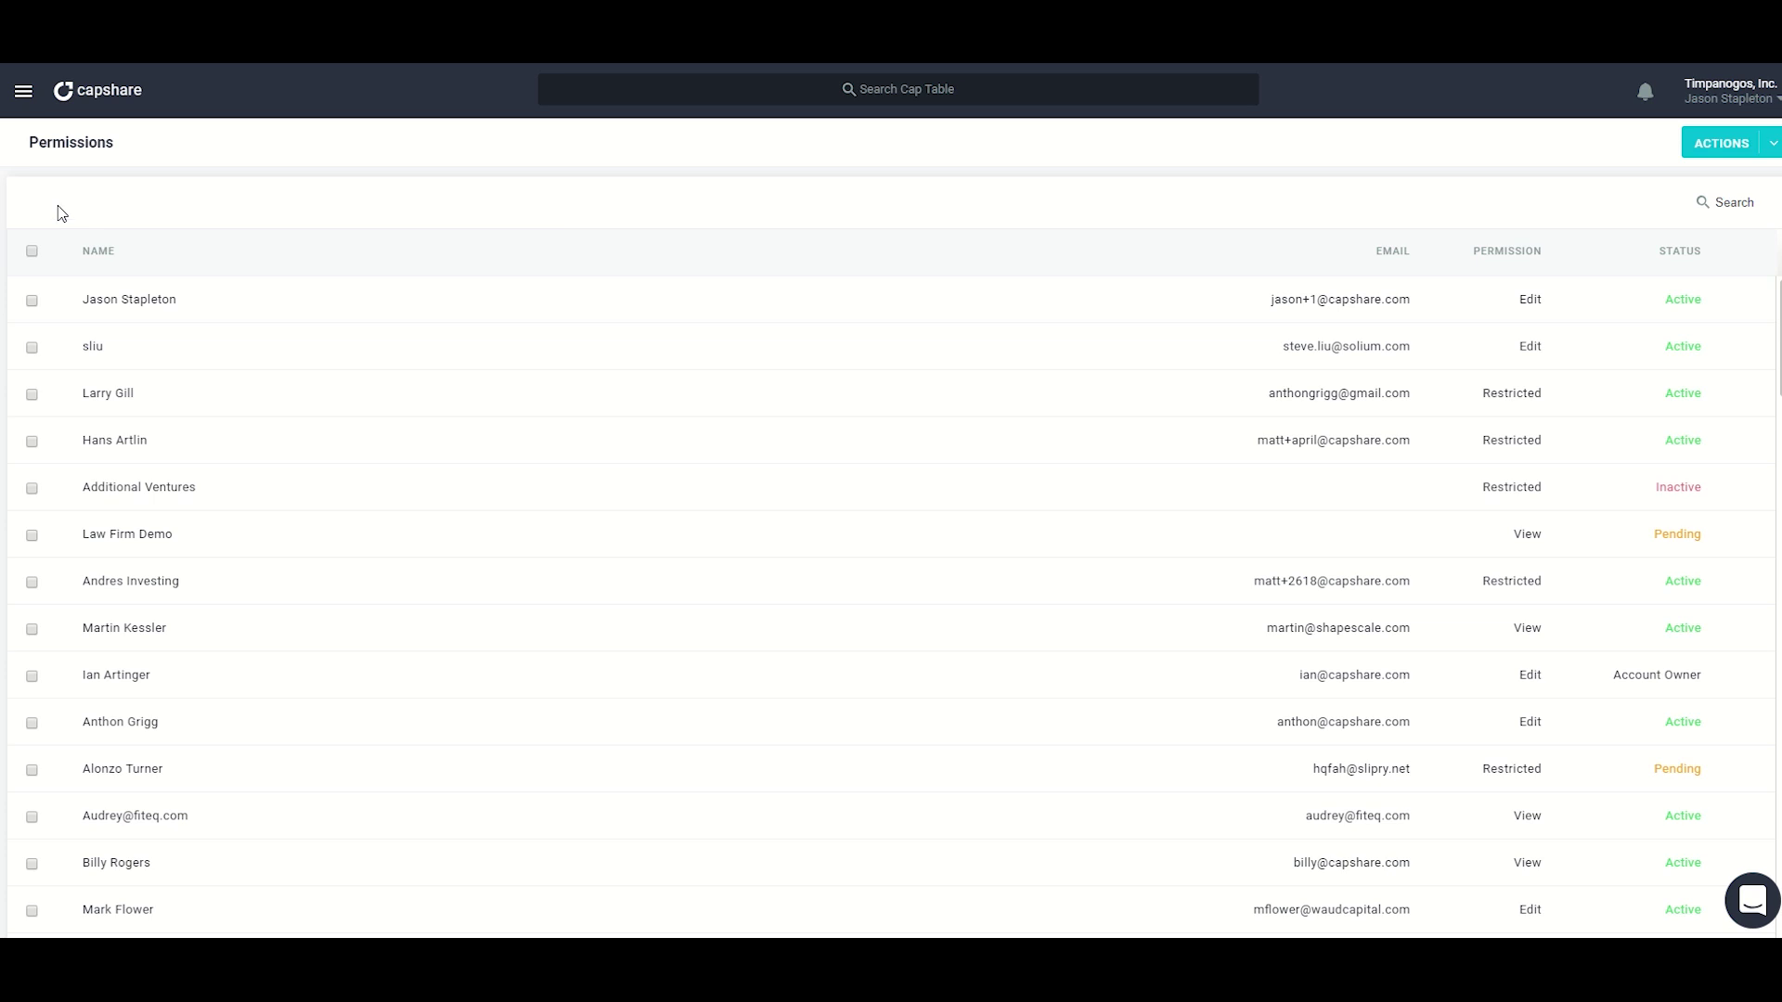
click(24, 93)
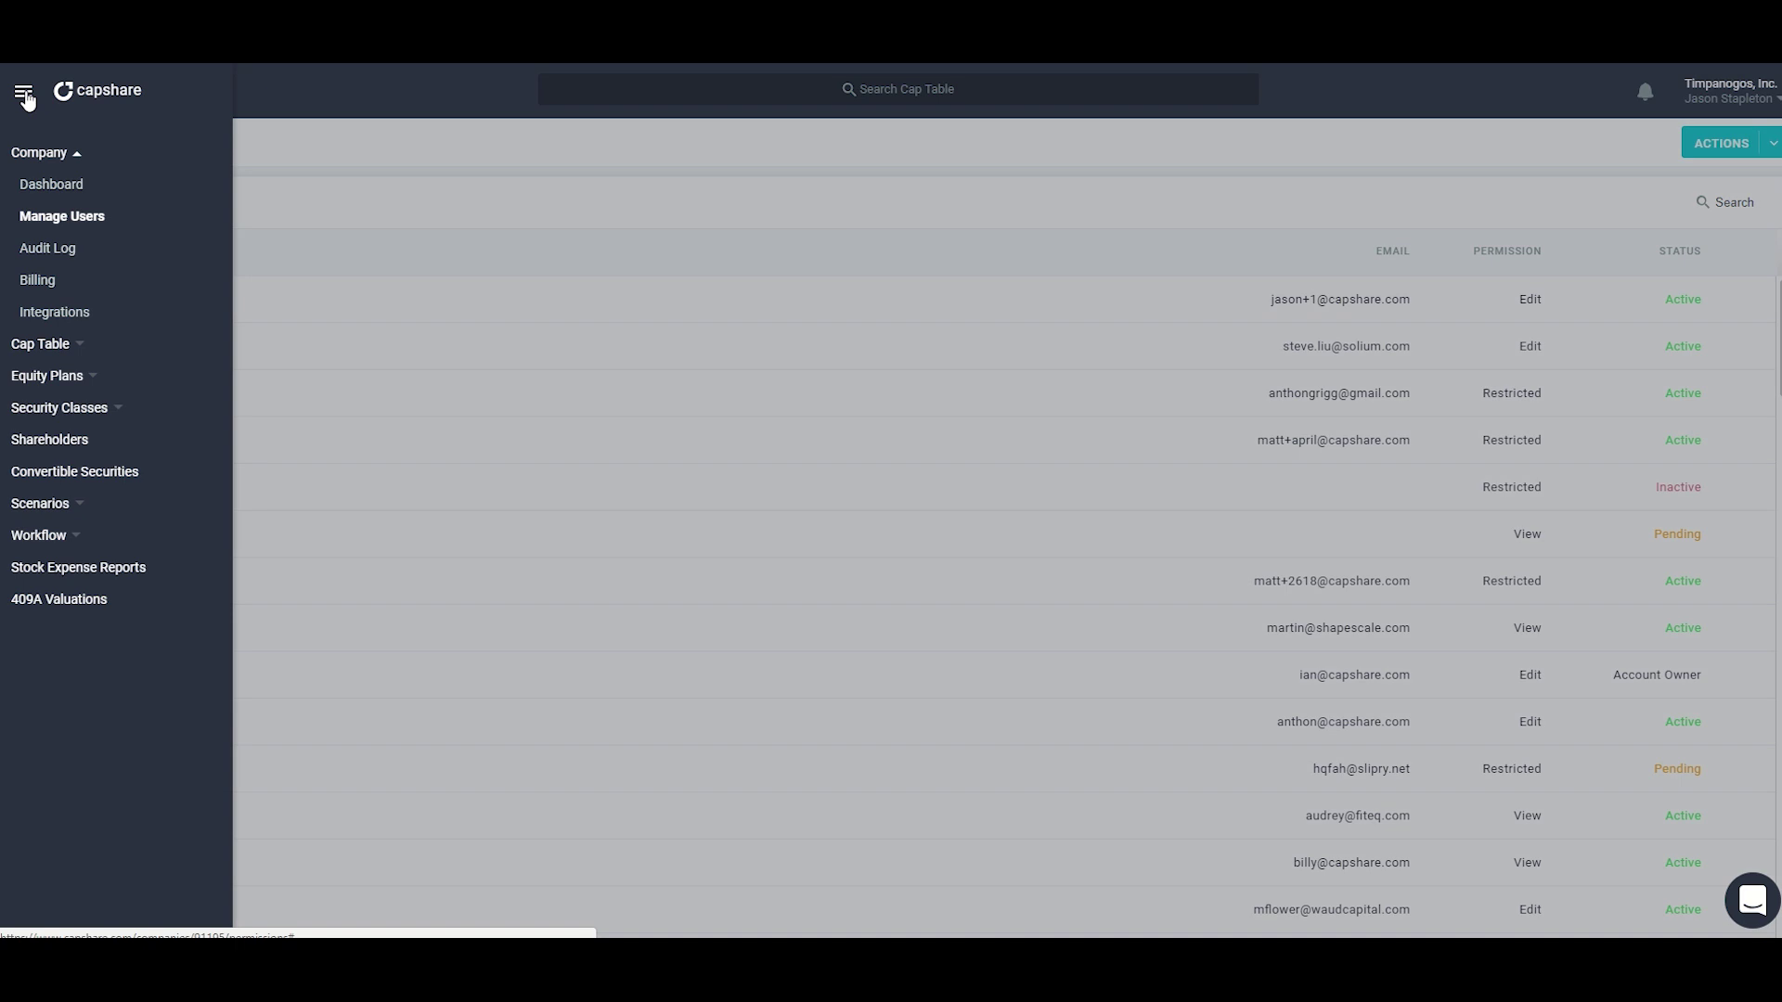
Review the Audit Log, then open the Billing page with its three subscription plans
click(62, 250)
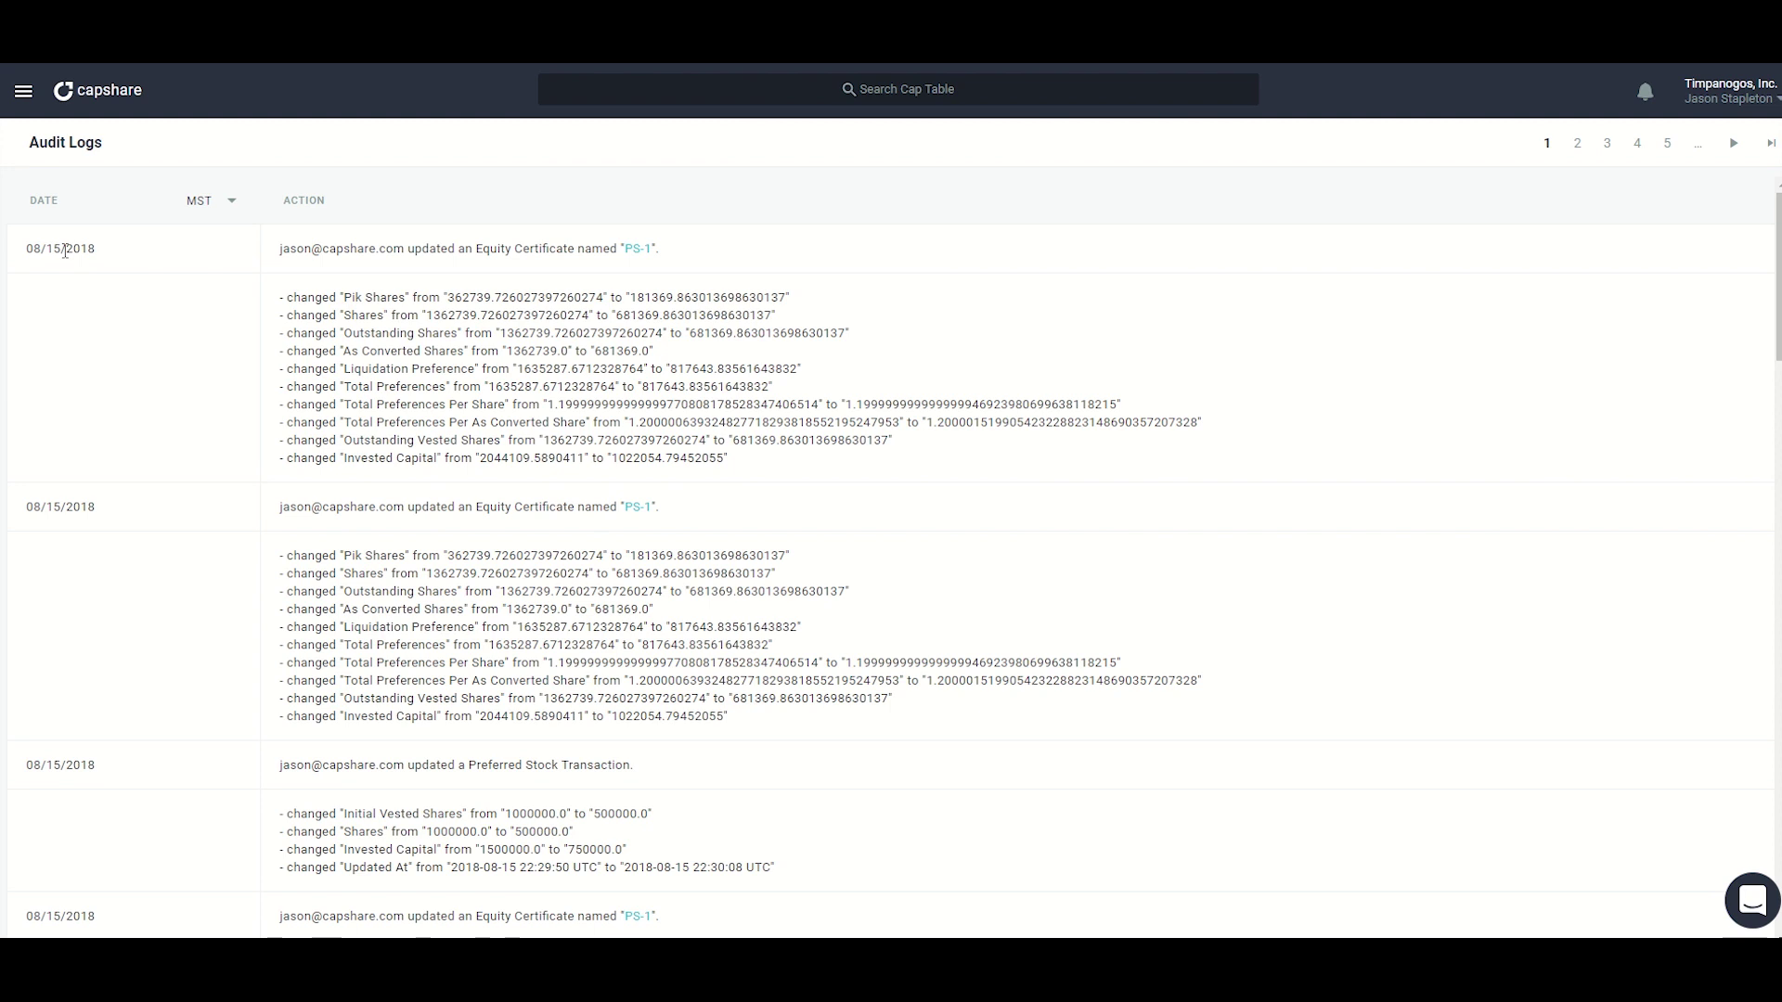
click(26, 93)
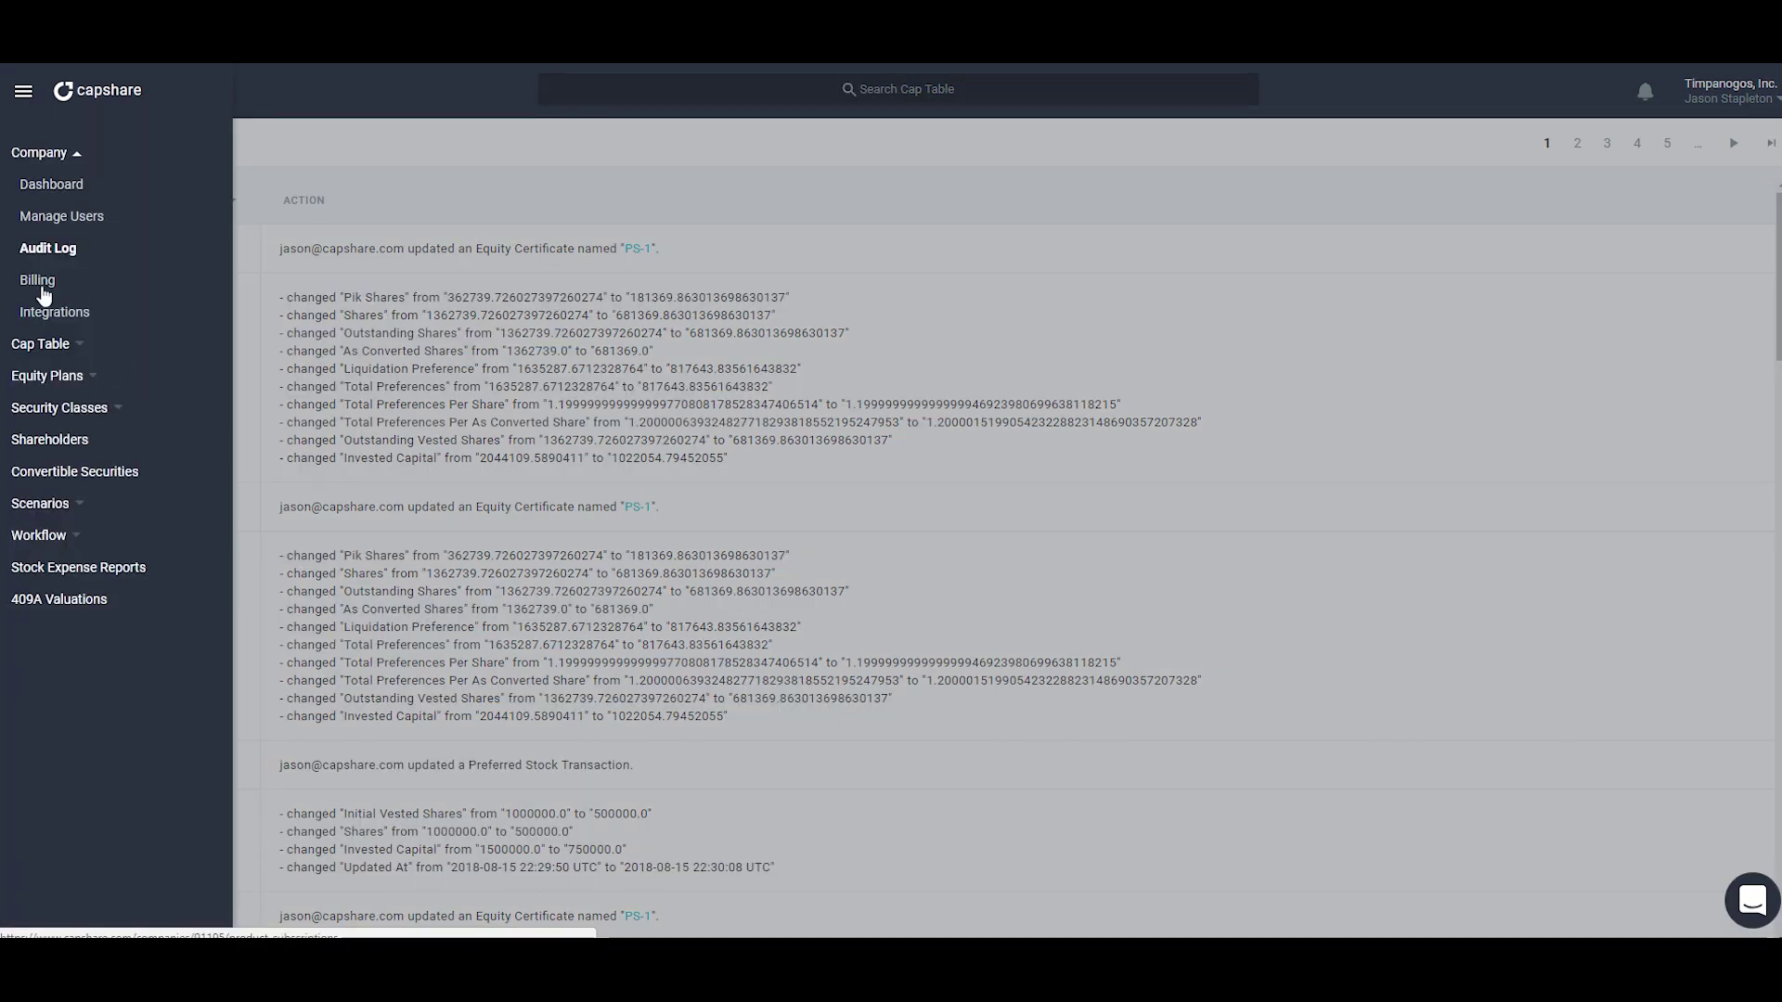
click(44, 293)
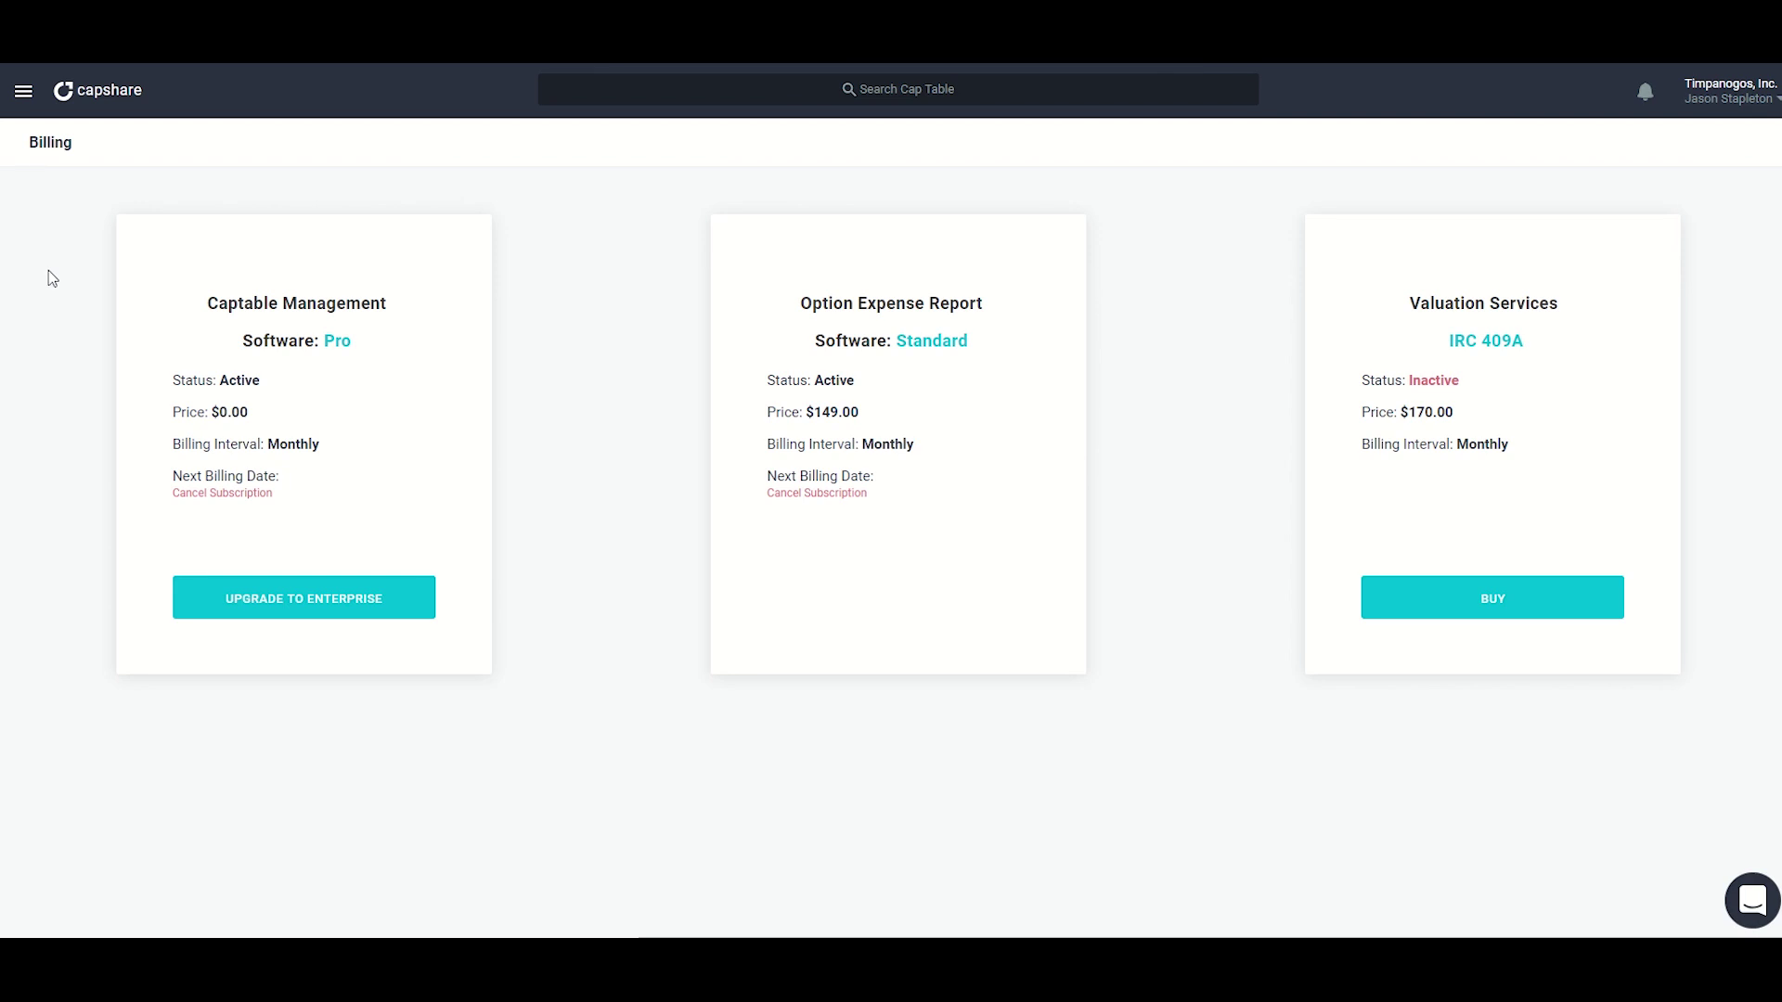
In the navigation, collapse the Company section and expand the Cap Table section
mouse_move(48, 270)
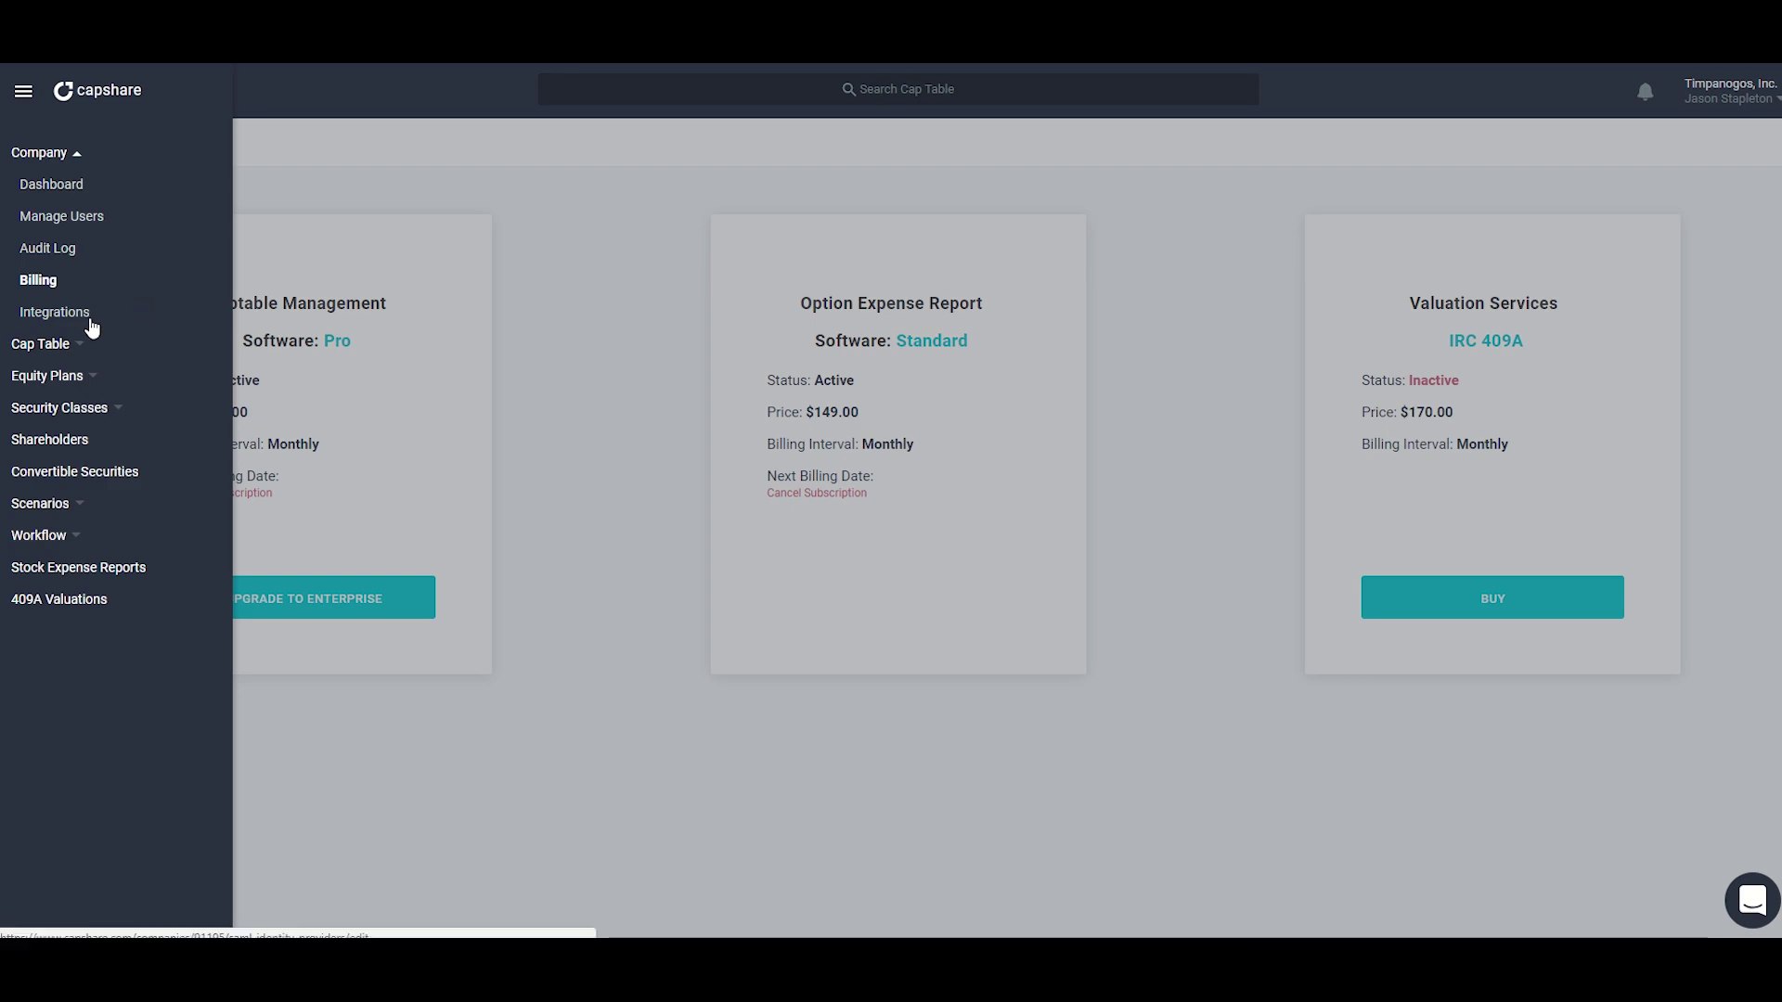
click(80, 160)
click(56, 185)
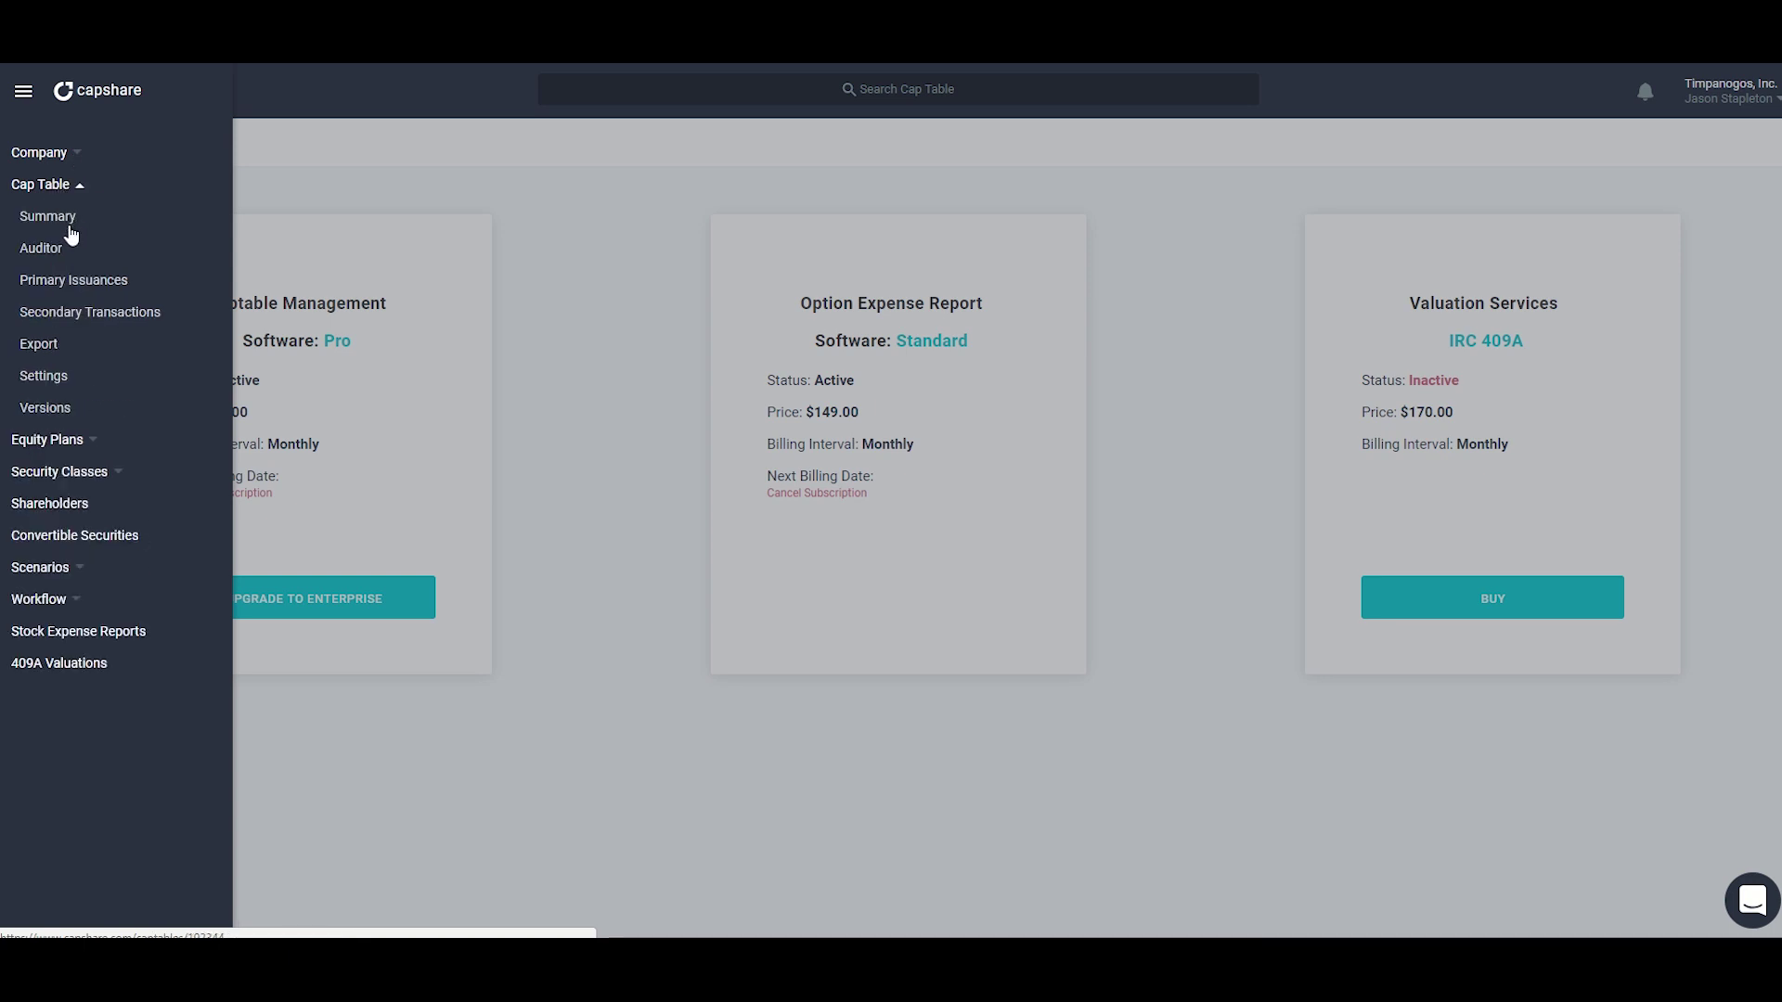
Check the Cap Table Auditor's compliance results, then go to the Primary Issuances grid
click(57, 260)
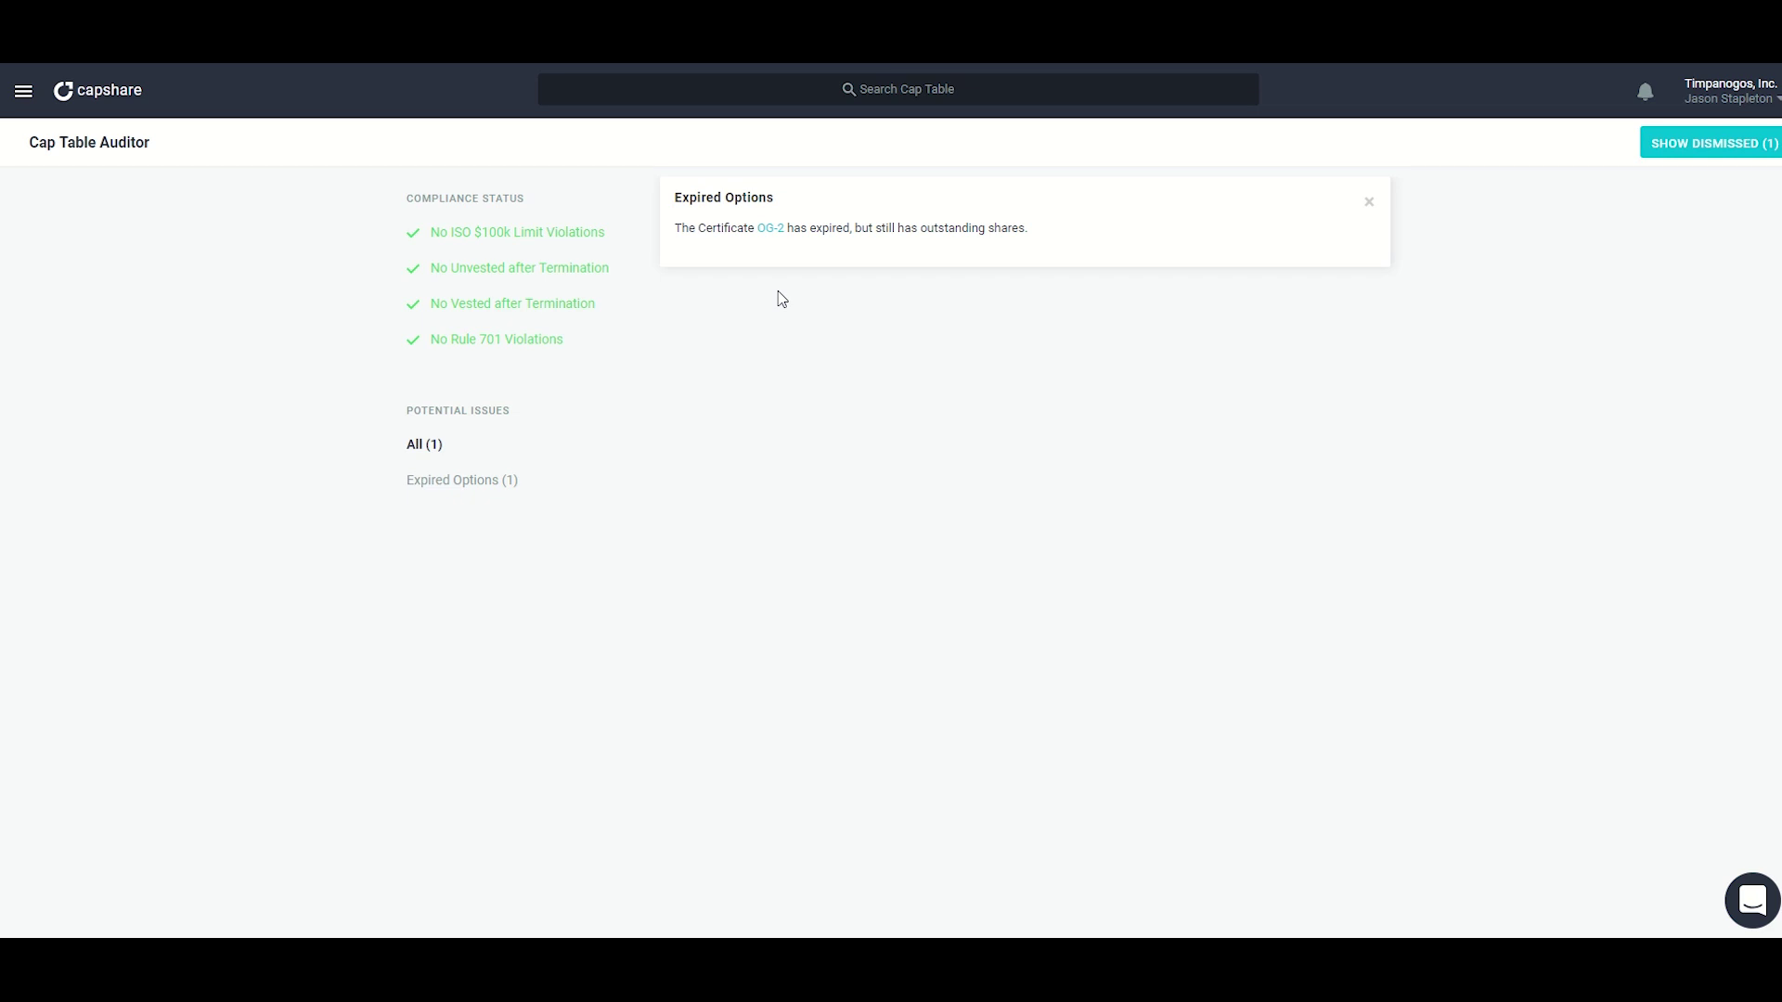
click(23, 90)
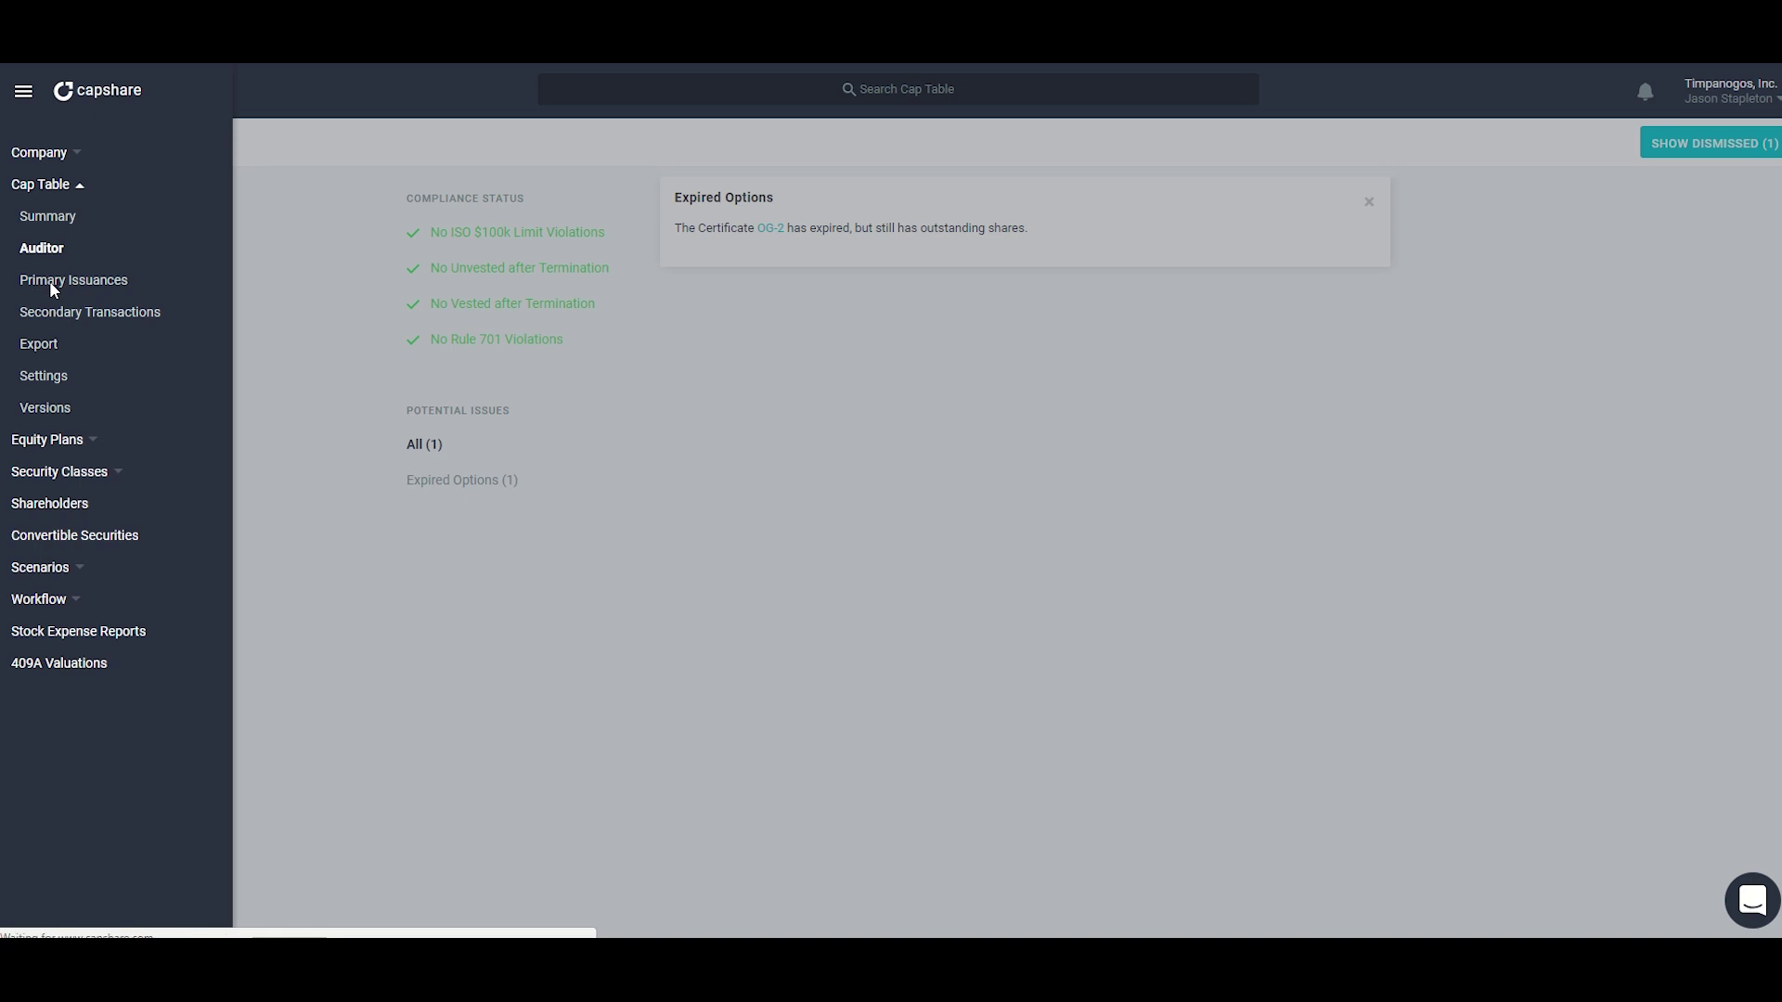
click(51, 289)
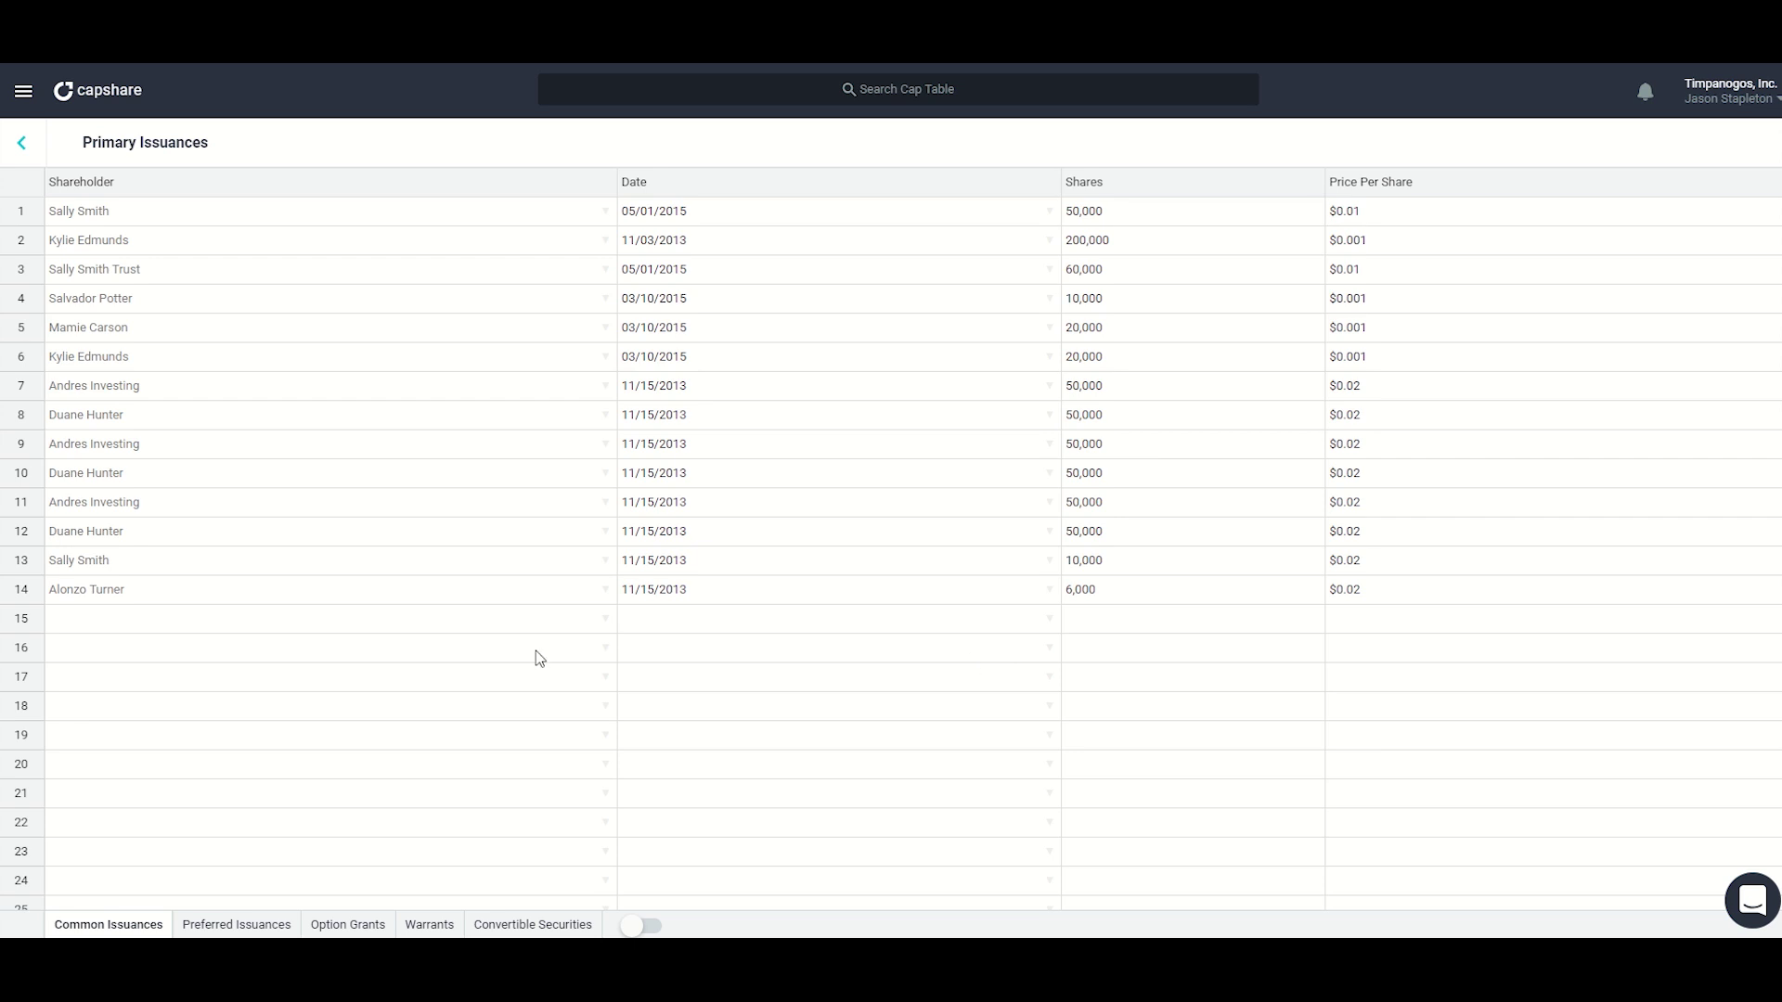
Enter the shareholder's name in row 15 of the issuances grid and move to its Date cell
click(493, 624)
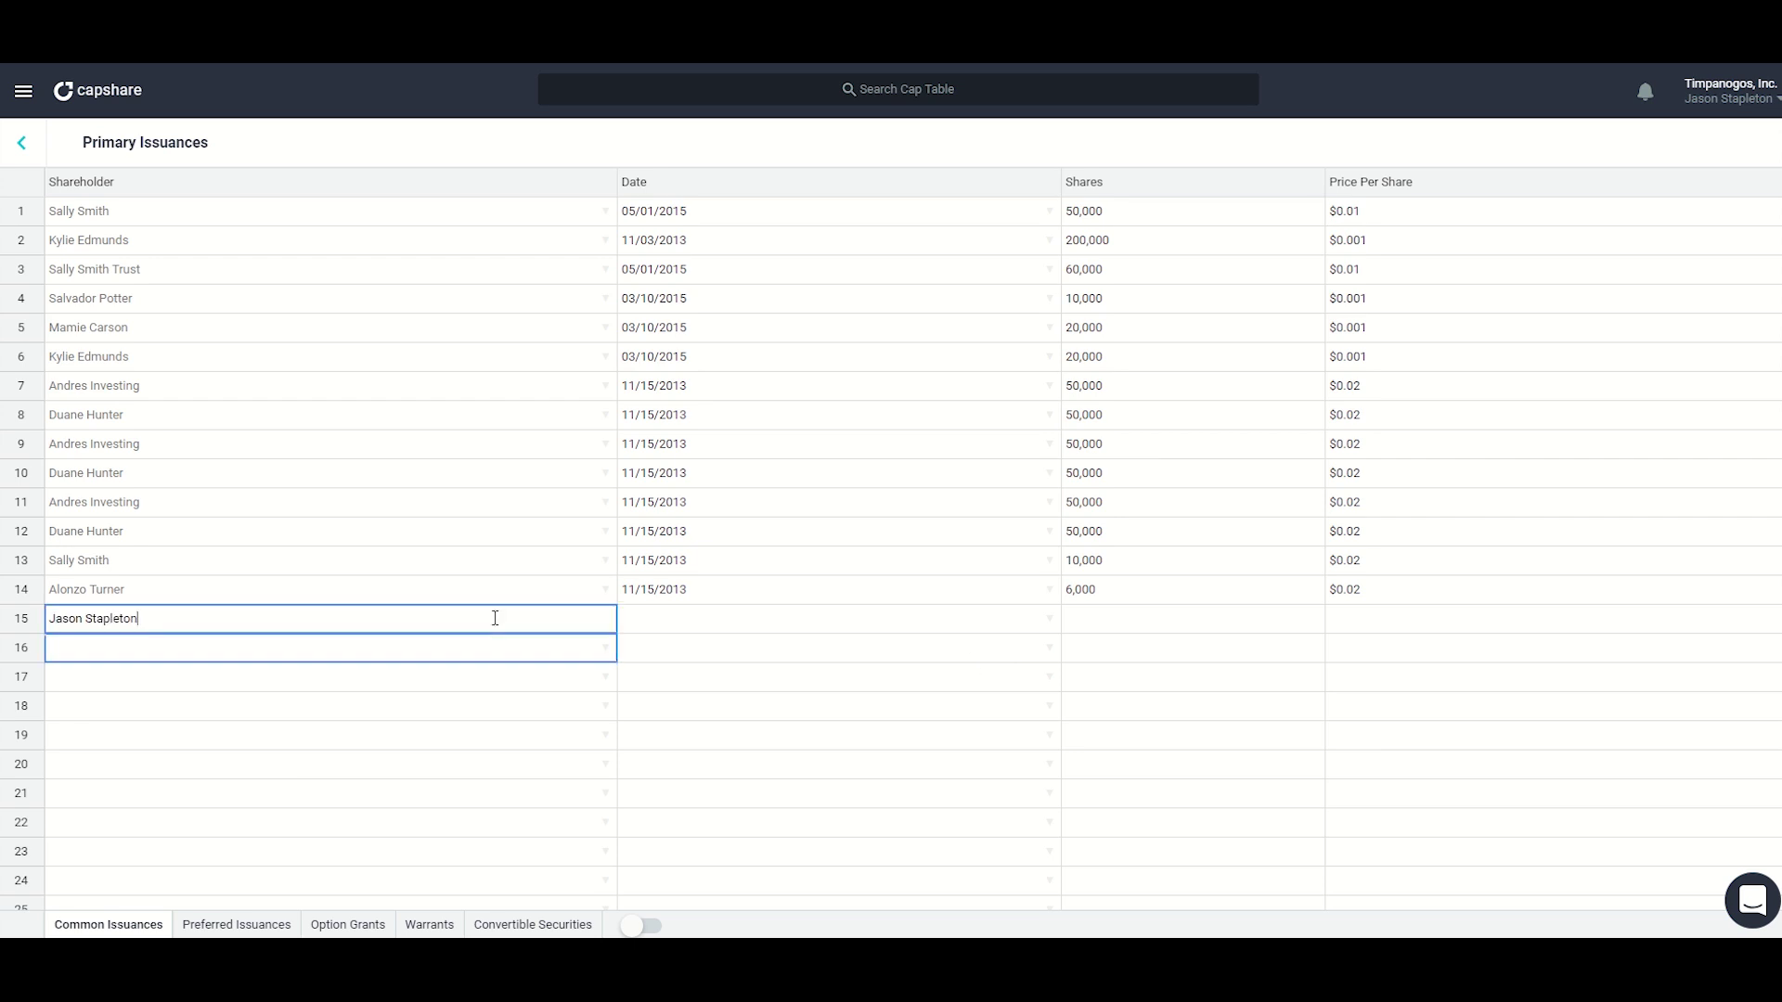
key(Return)
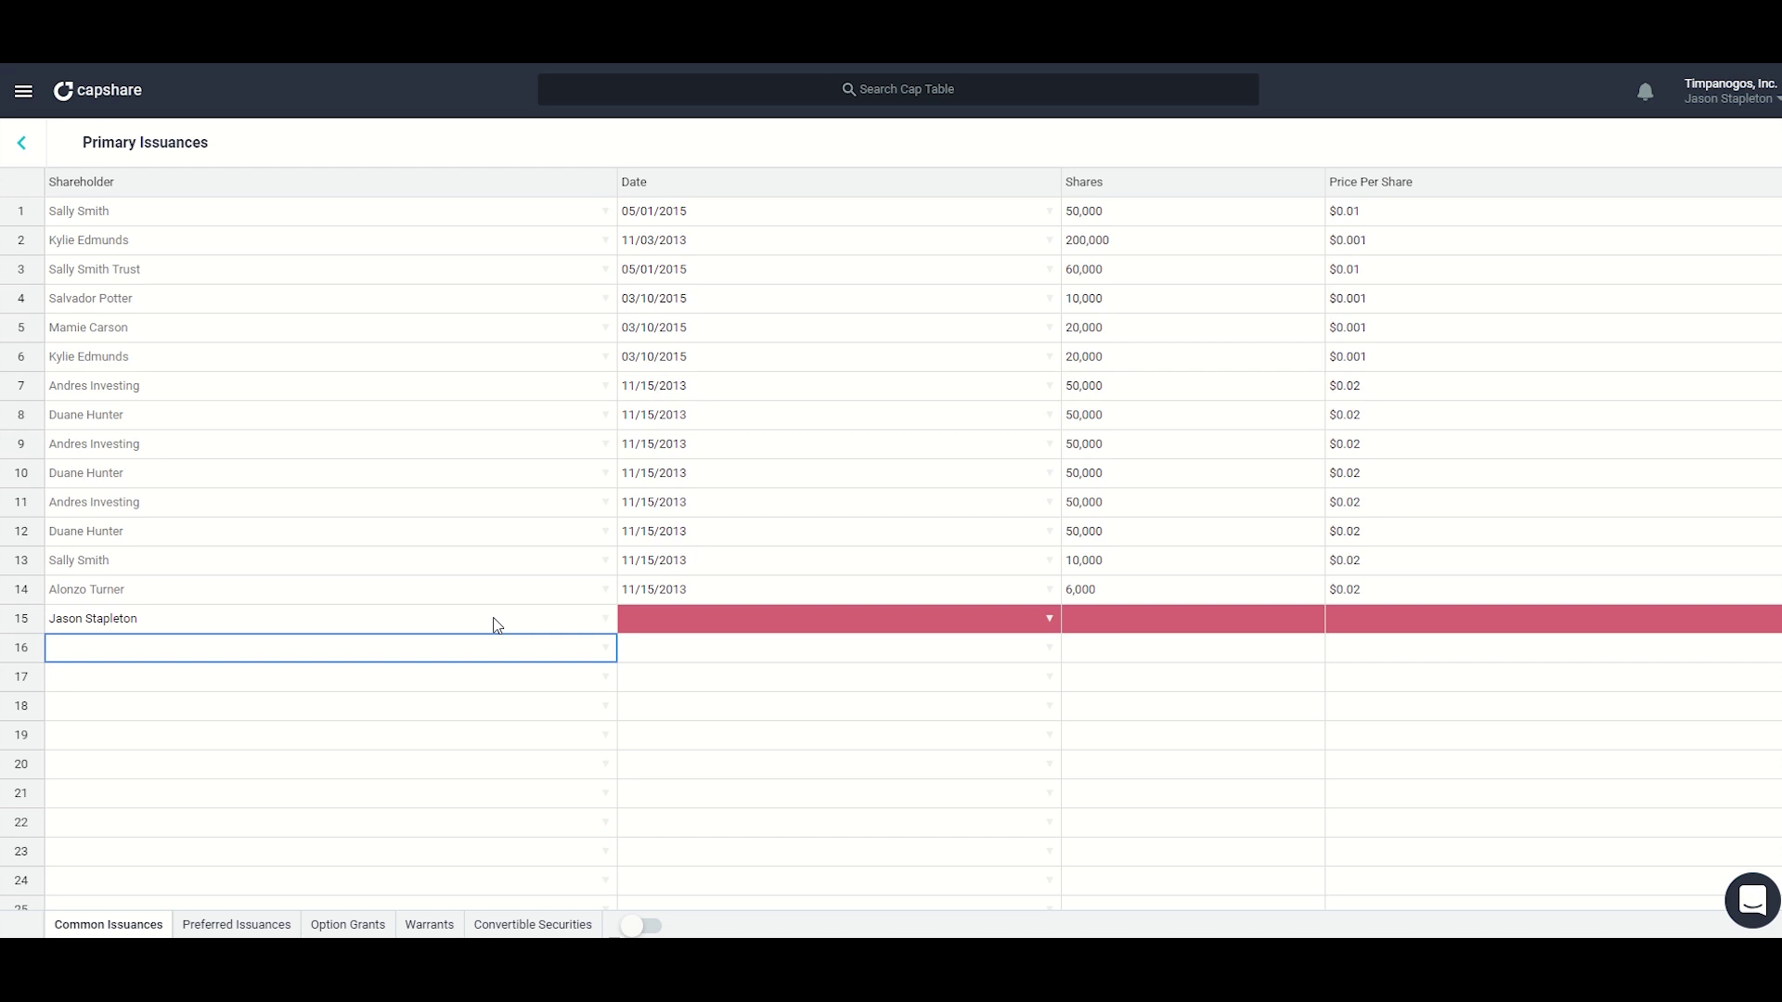
key(Up)
key(Right)
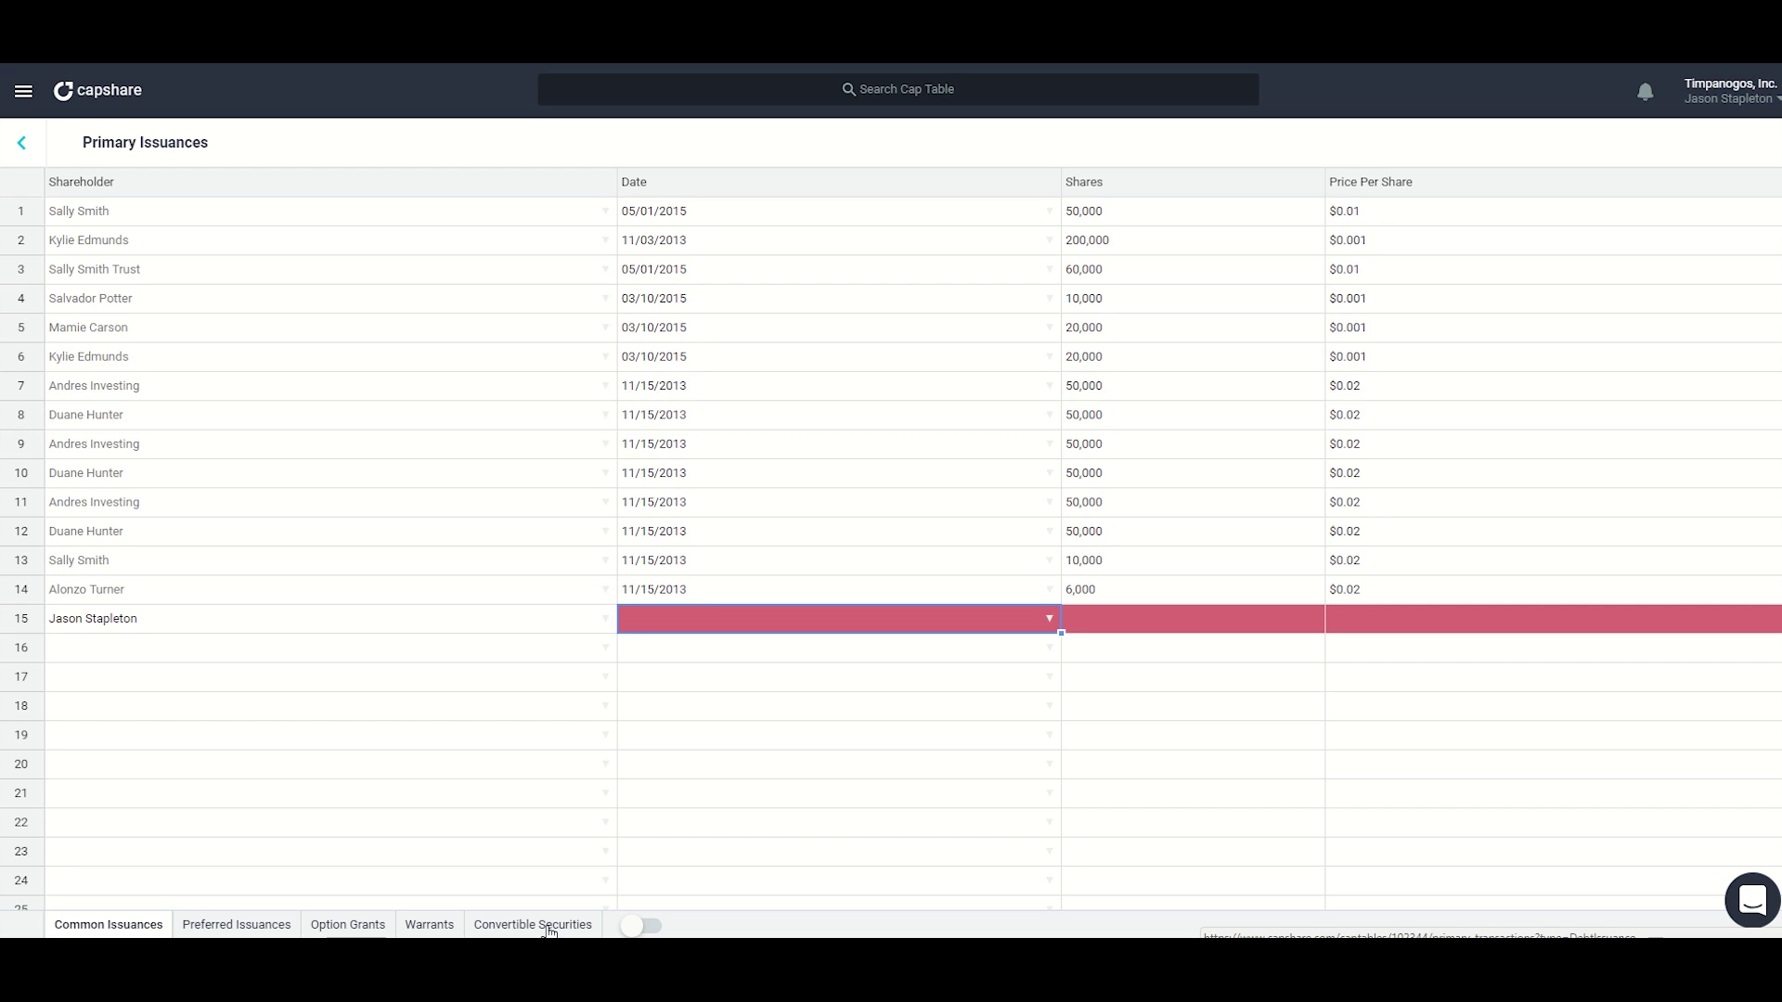
Turn on Advanced Columns to show certificate ID, security name, vesting plan and exemptions
click(640, 926)
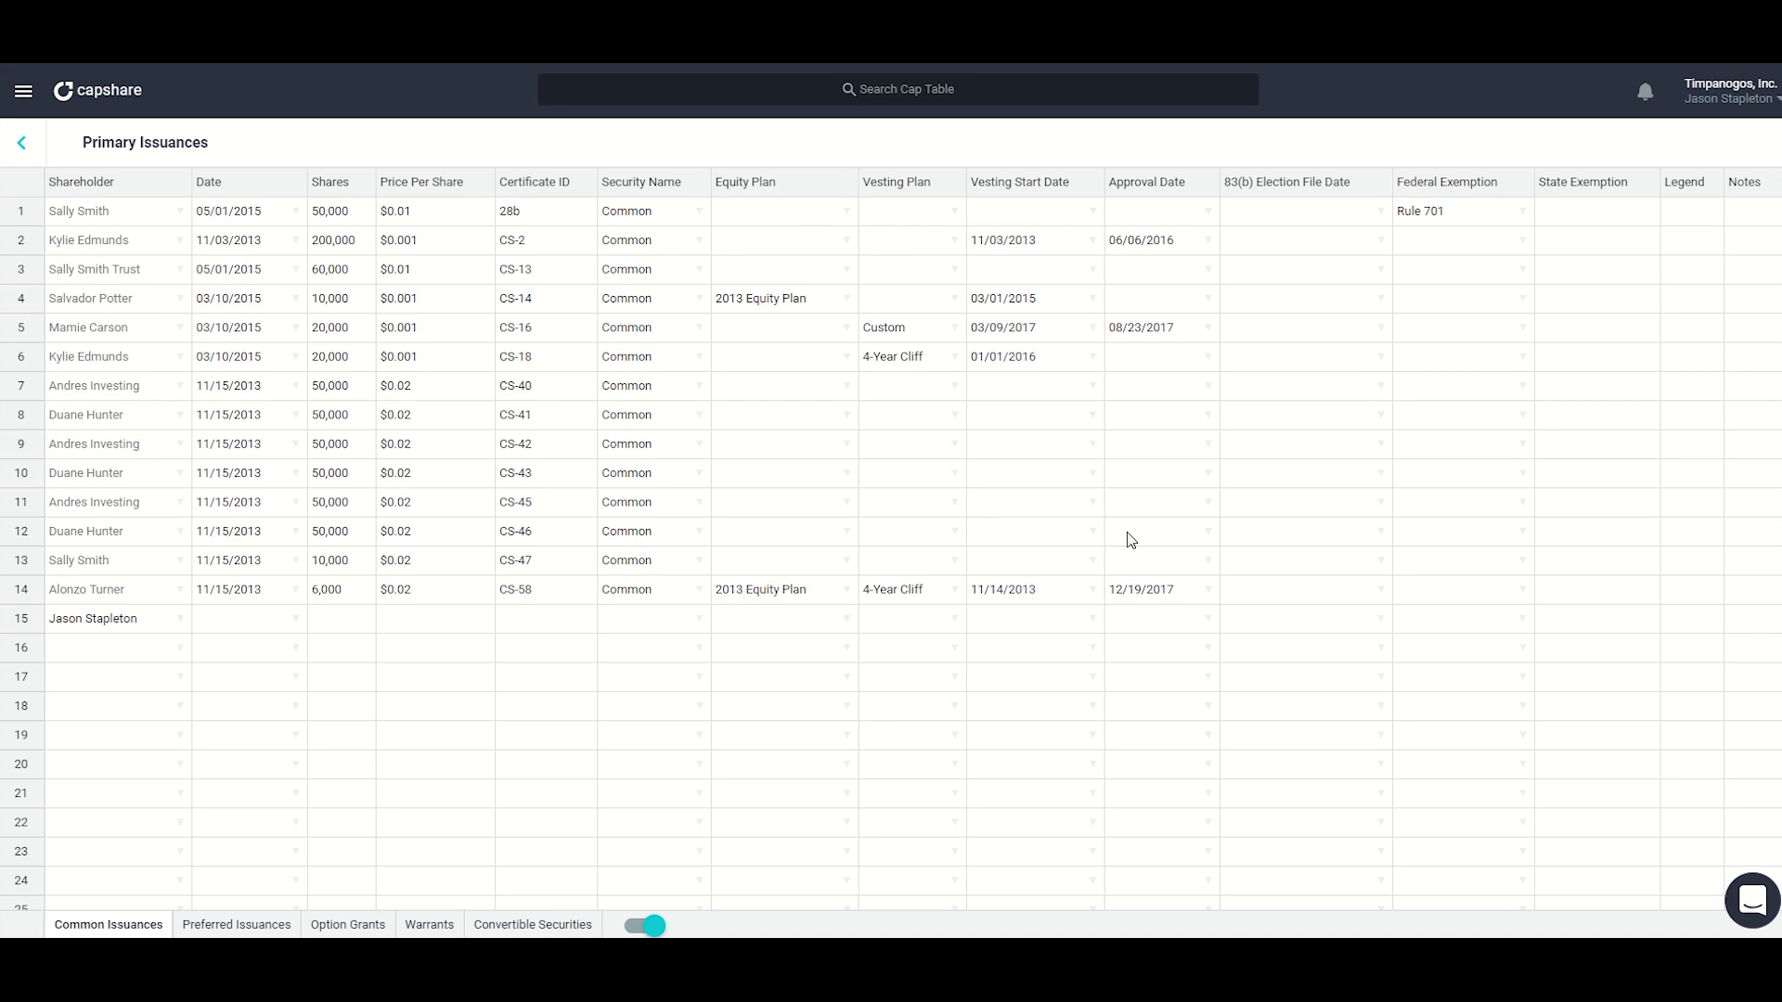
click(24, 92)
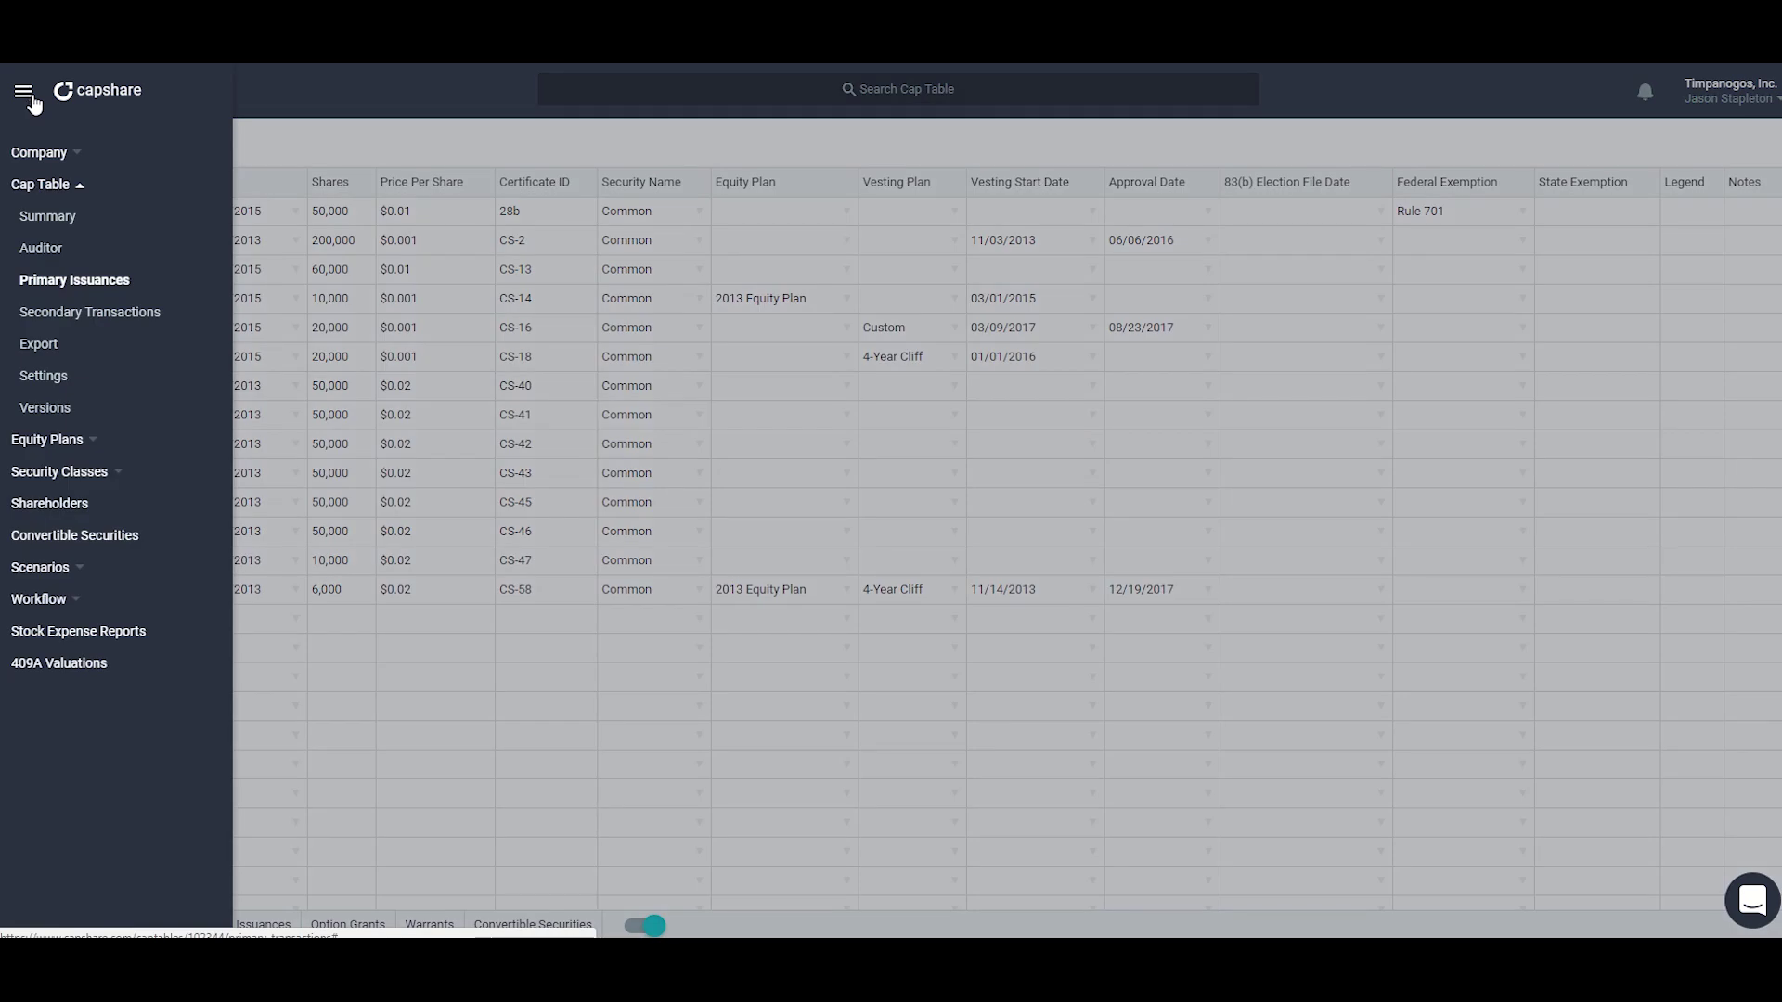
Go to the Secondary Issuances page and bring up the section navigation
click(59, 310)
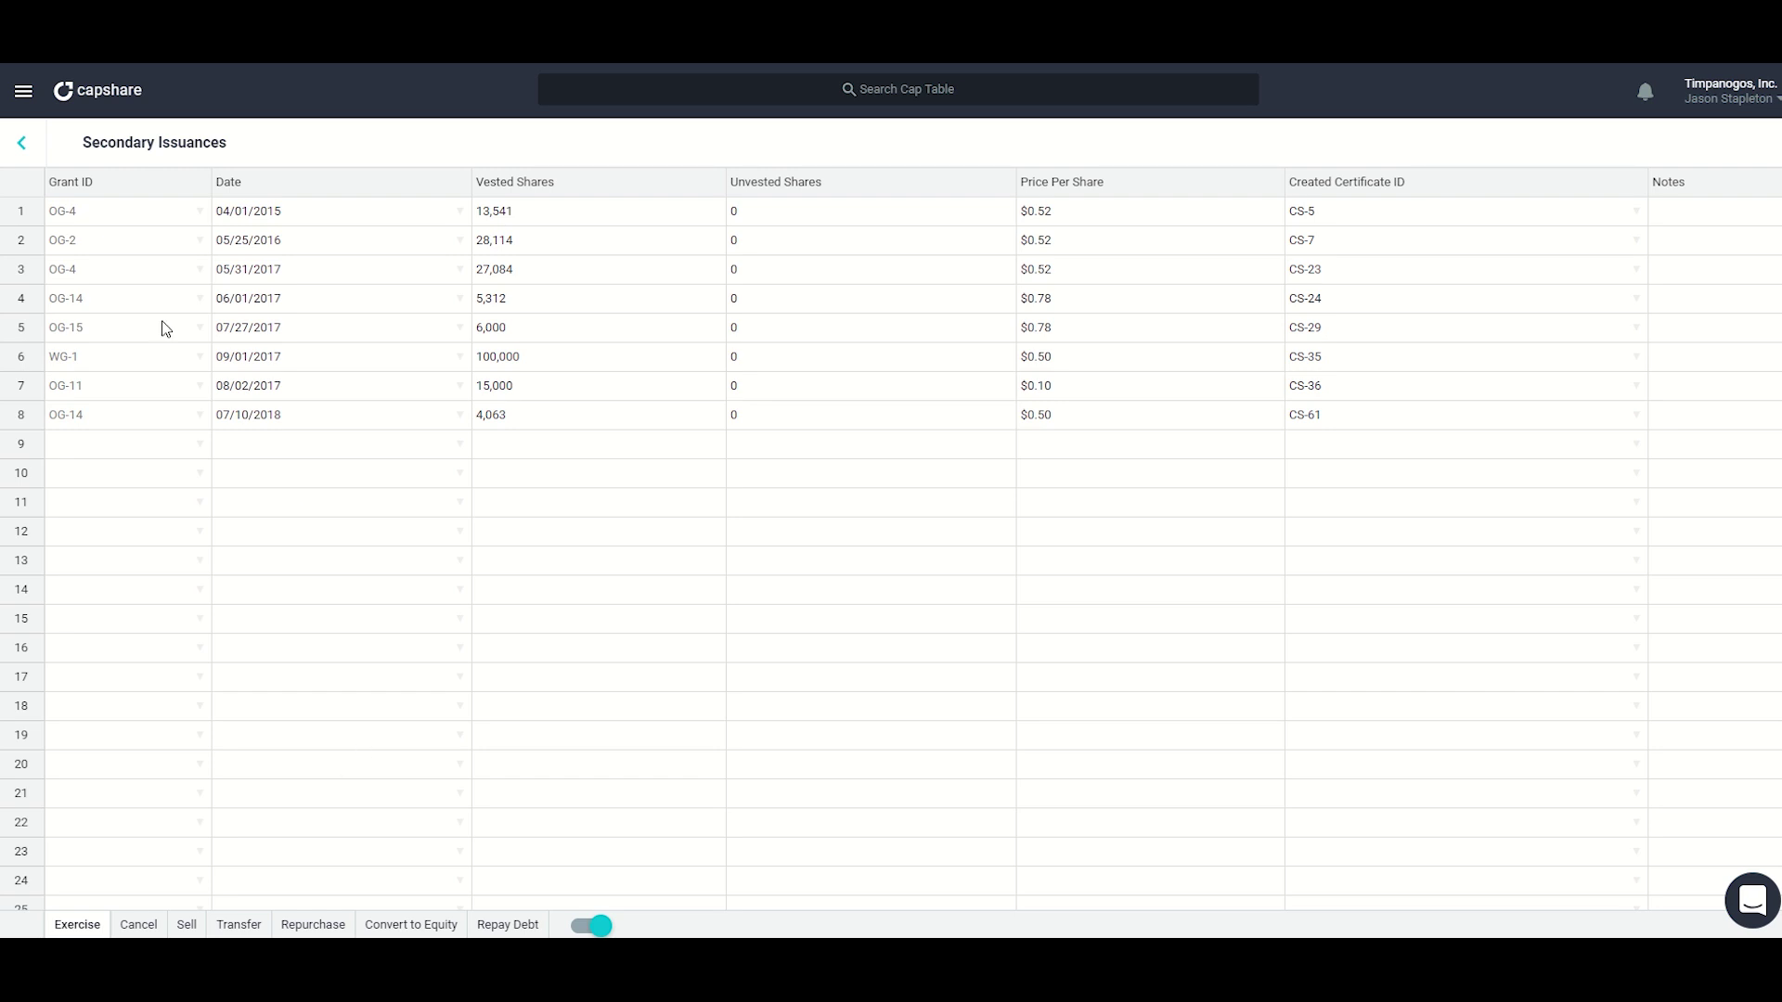
click(23, 91)
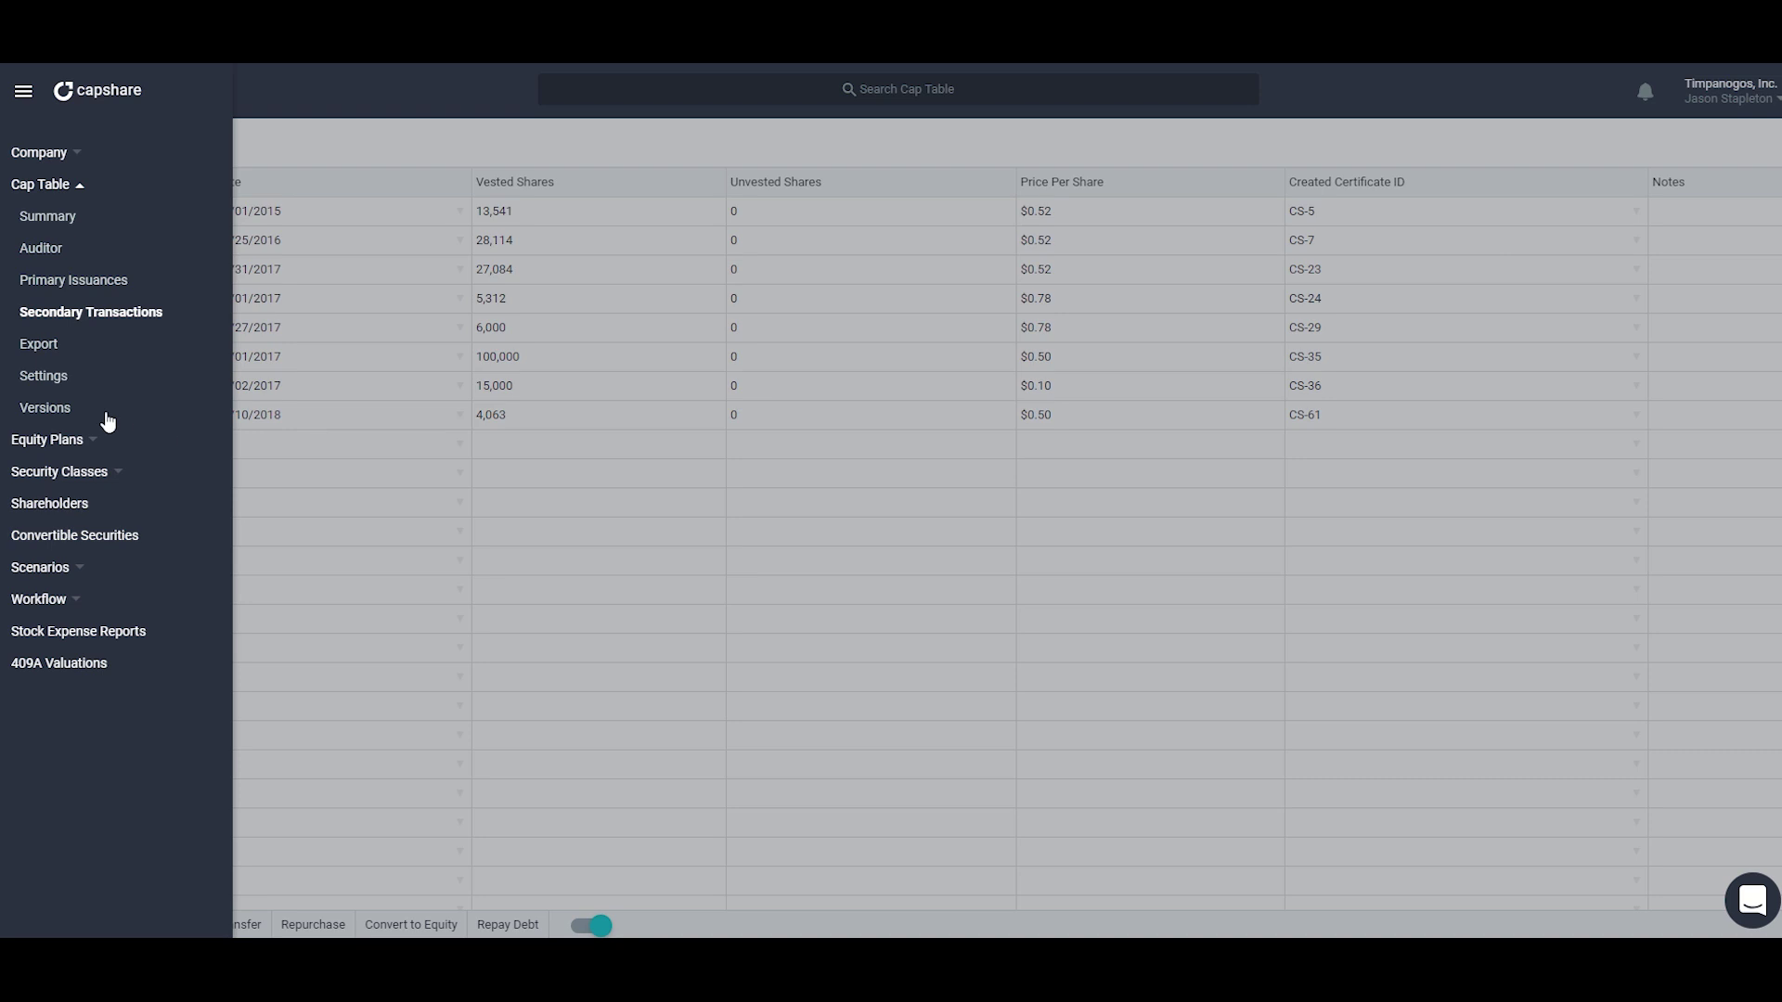
click(43, 376)
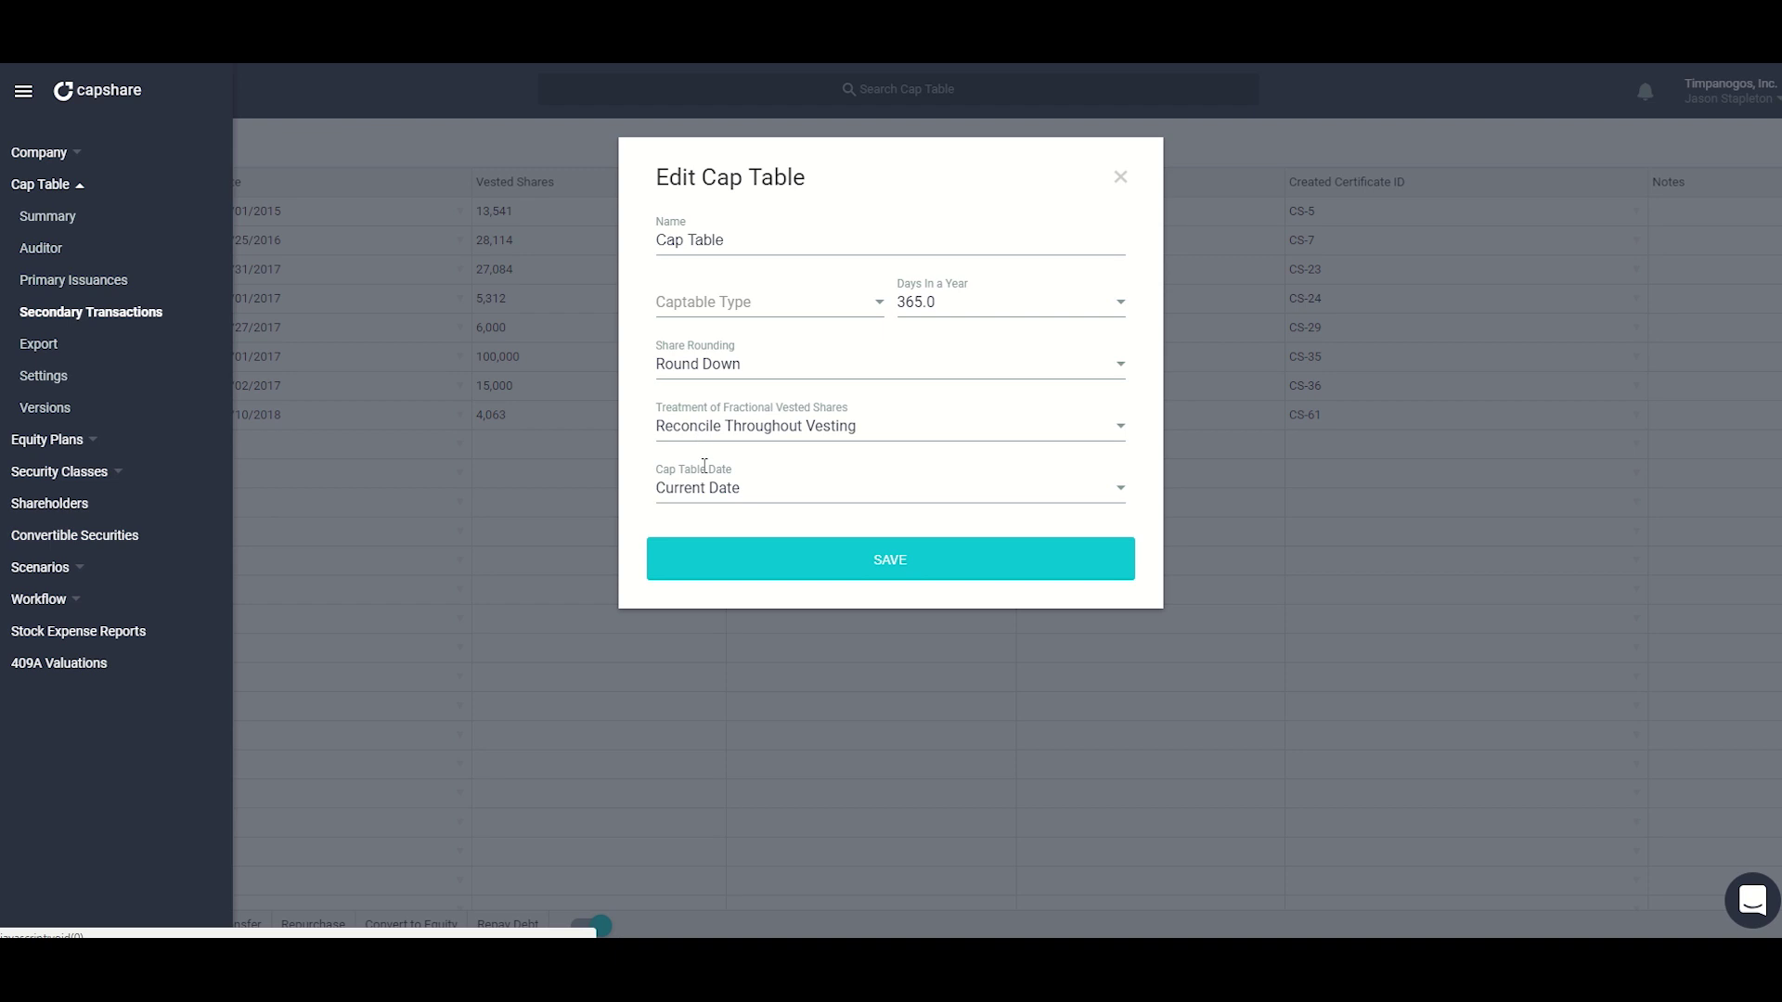
click(716, 494)
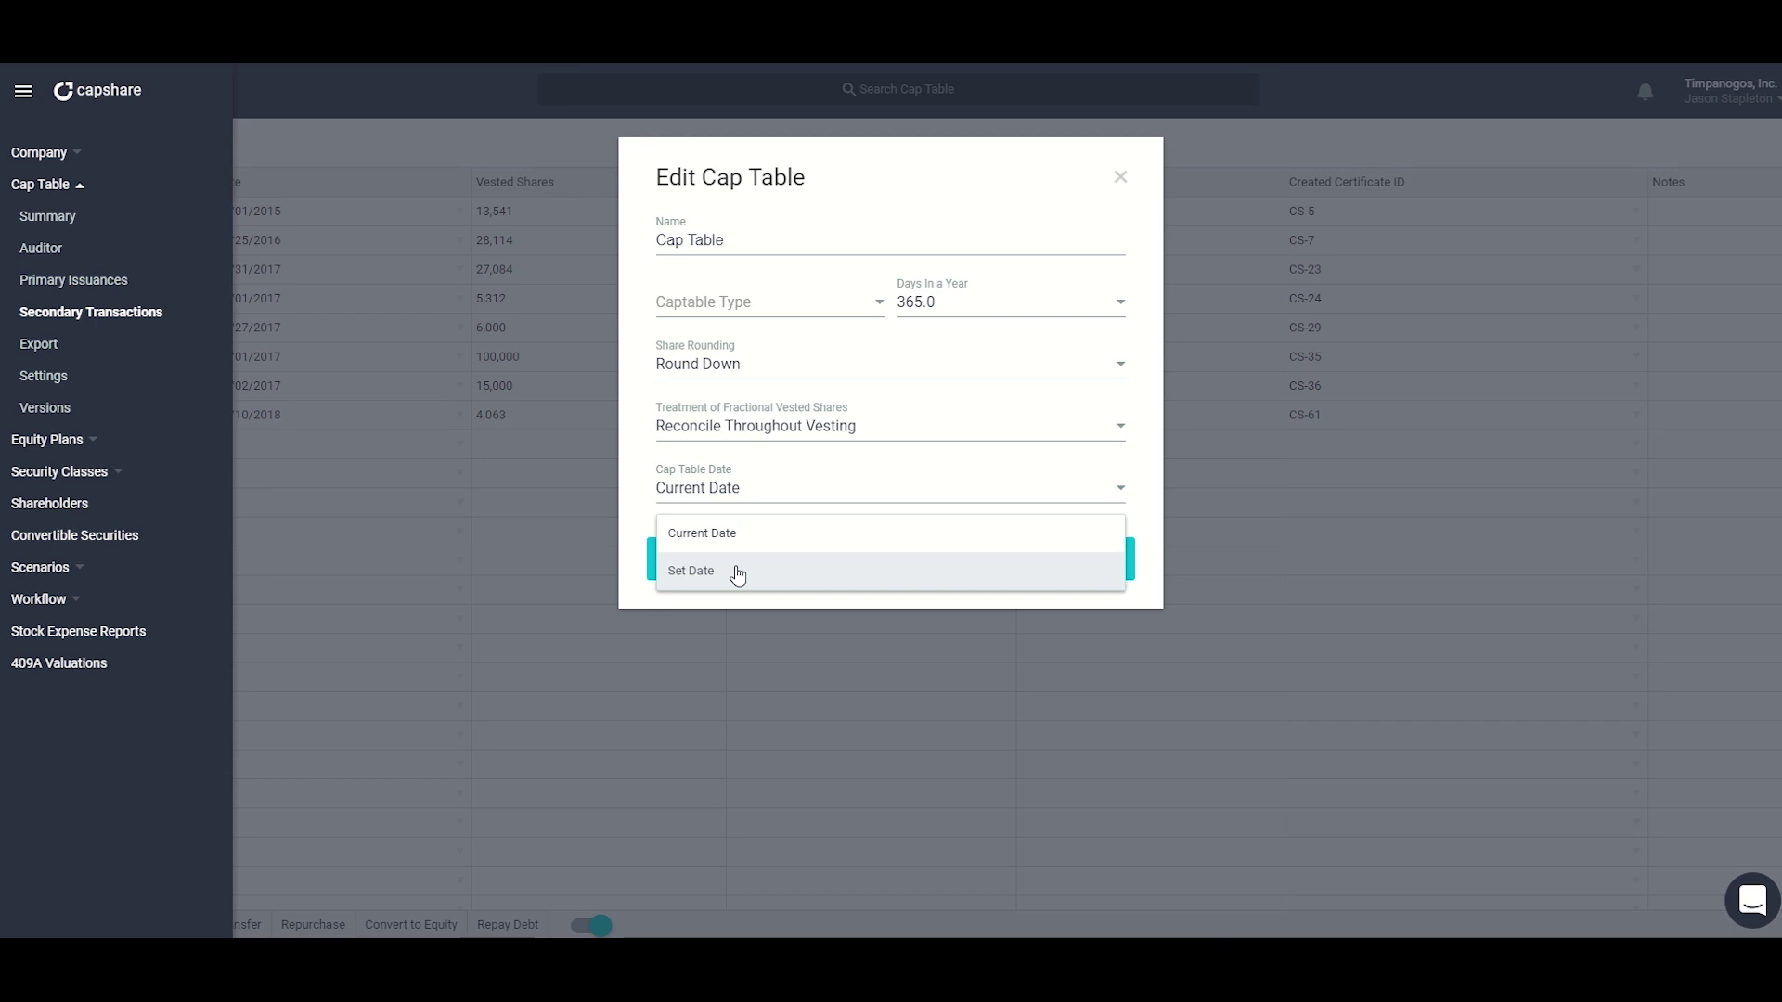
click(738, 573)
click(1121, 177)
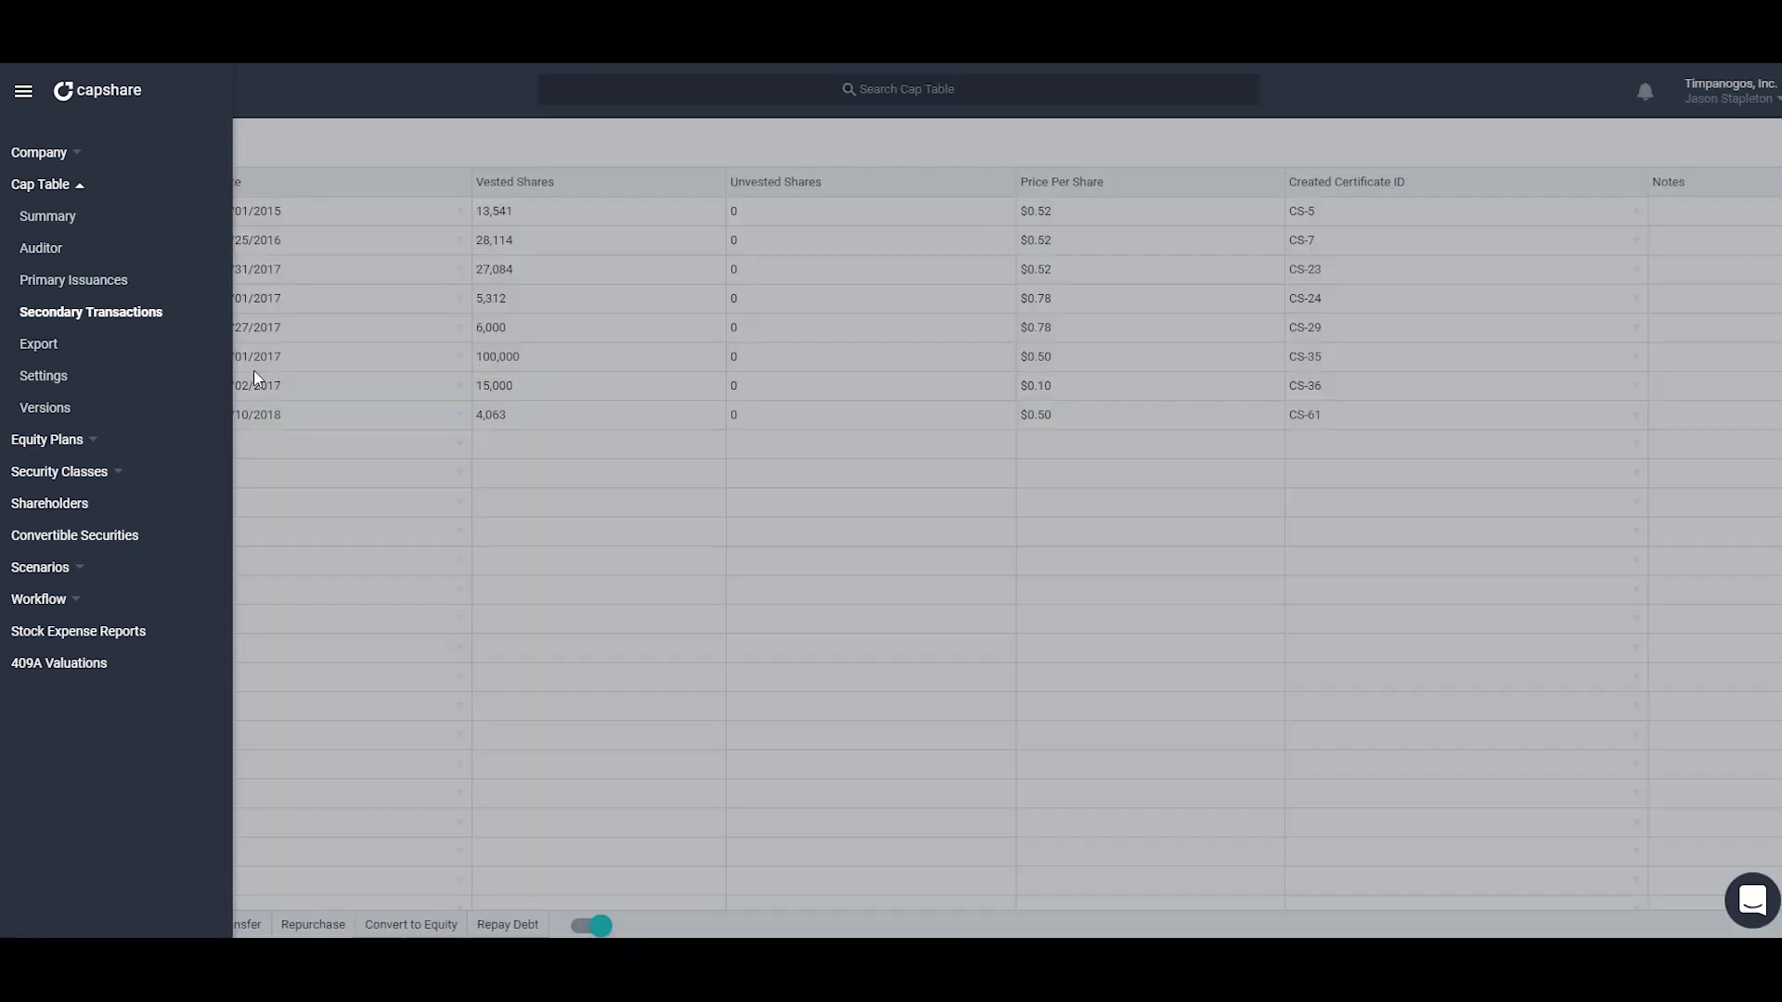
click(46, 410)
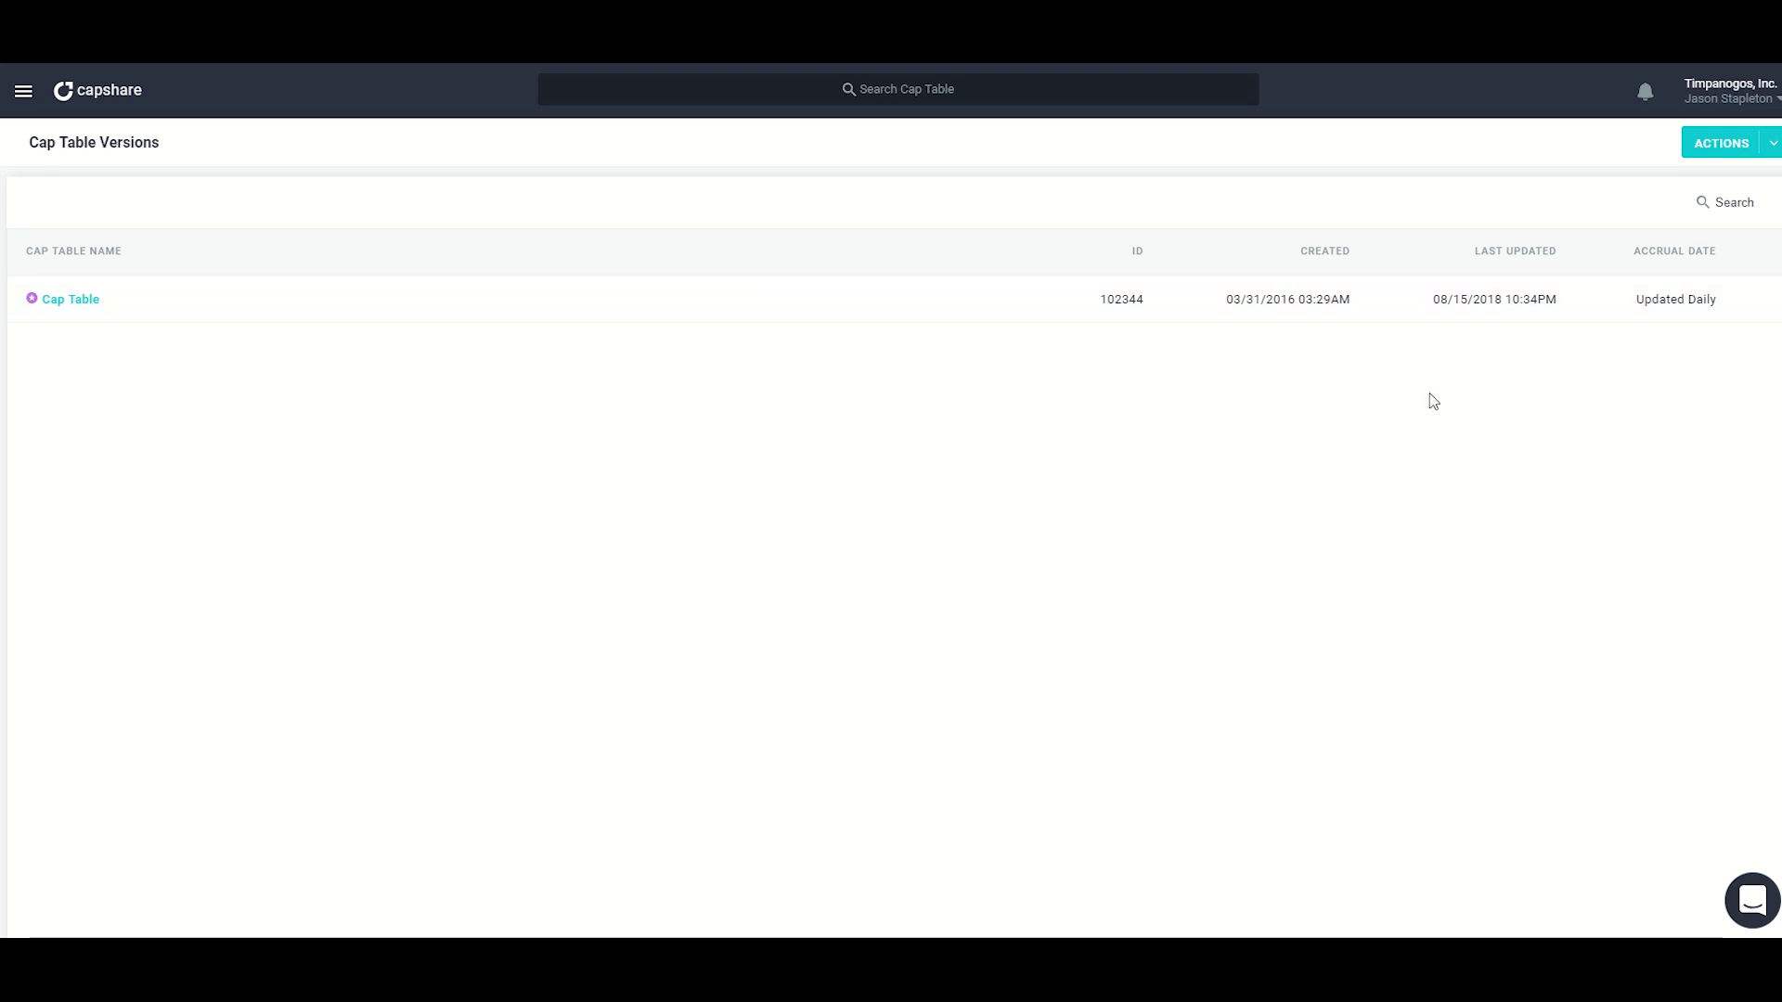
Show the Copy, Settings and Permissions actions for the Cap Table version
click(1765, 312)
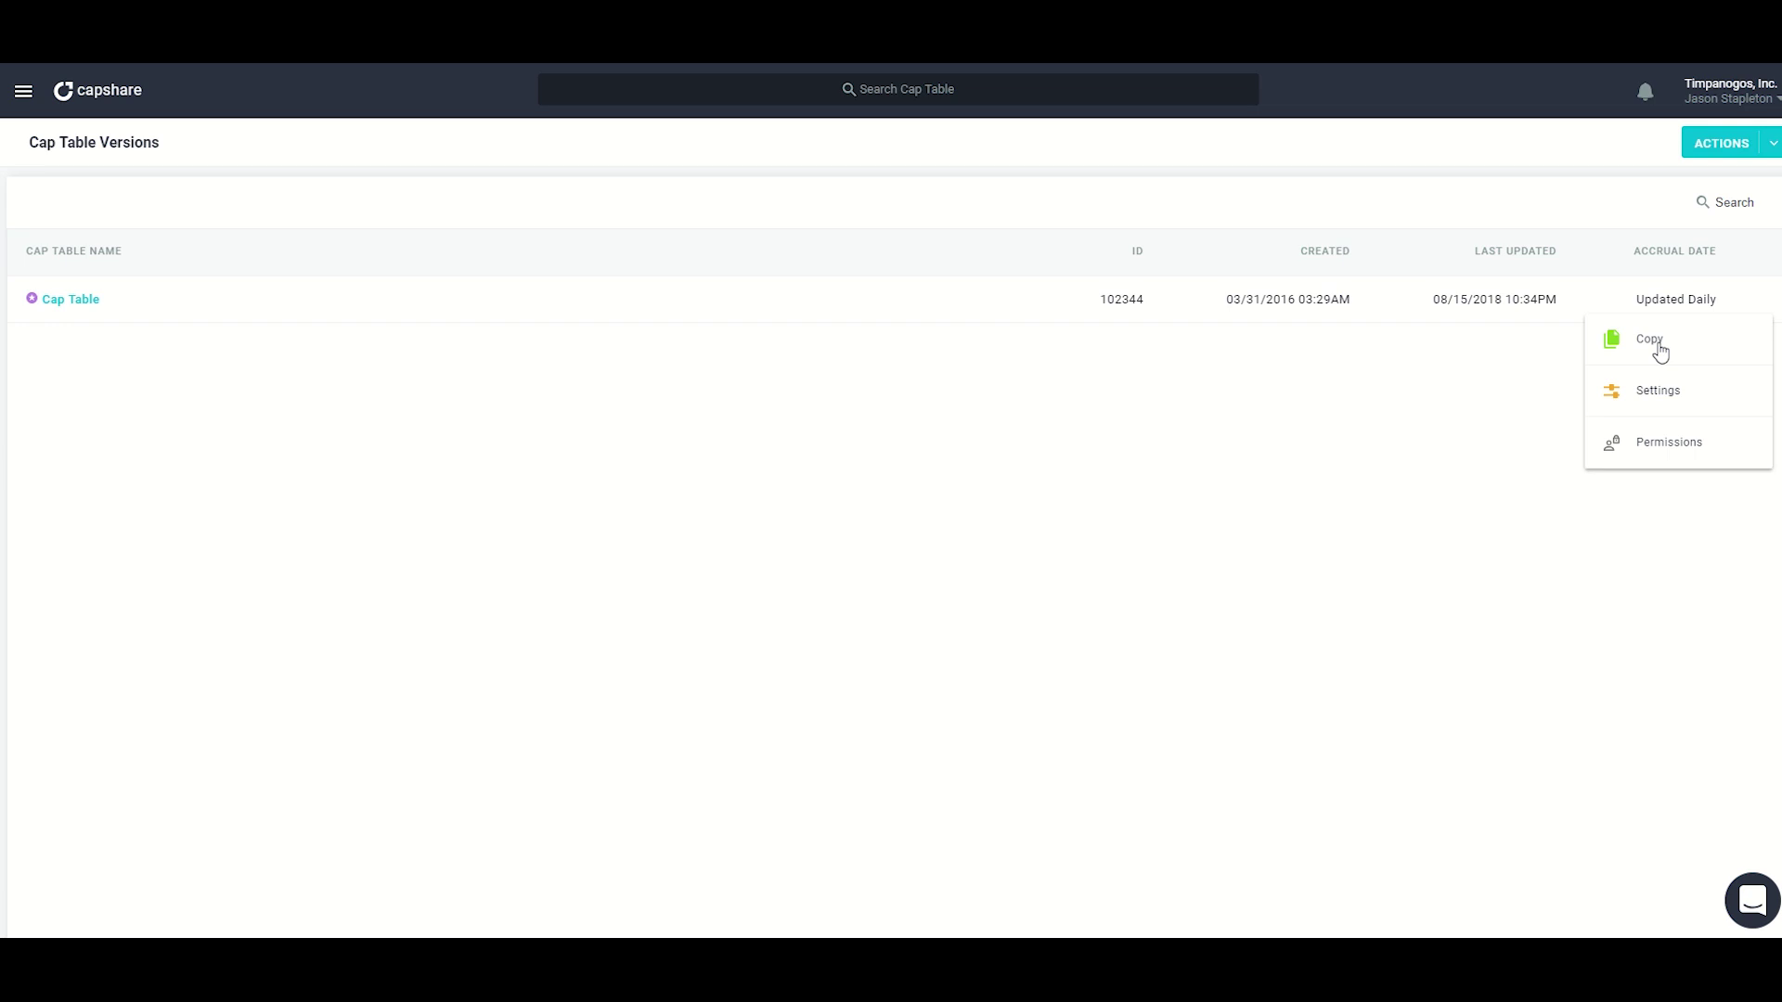
Go to Equity Plans > Plans & Vesting to see the 2013 Equity Plan's 2,000,000 authorized shares
click(23, 91)
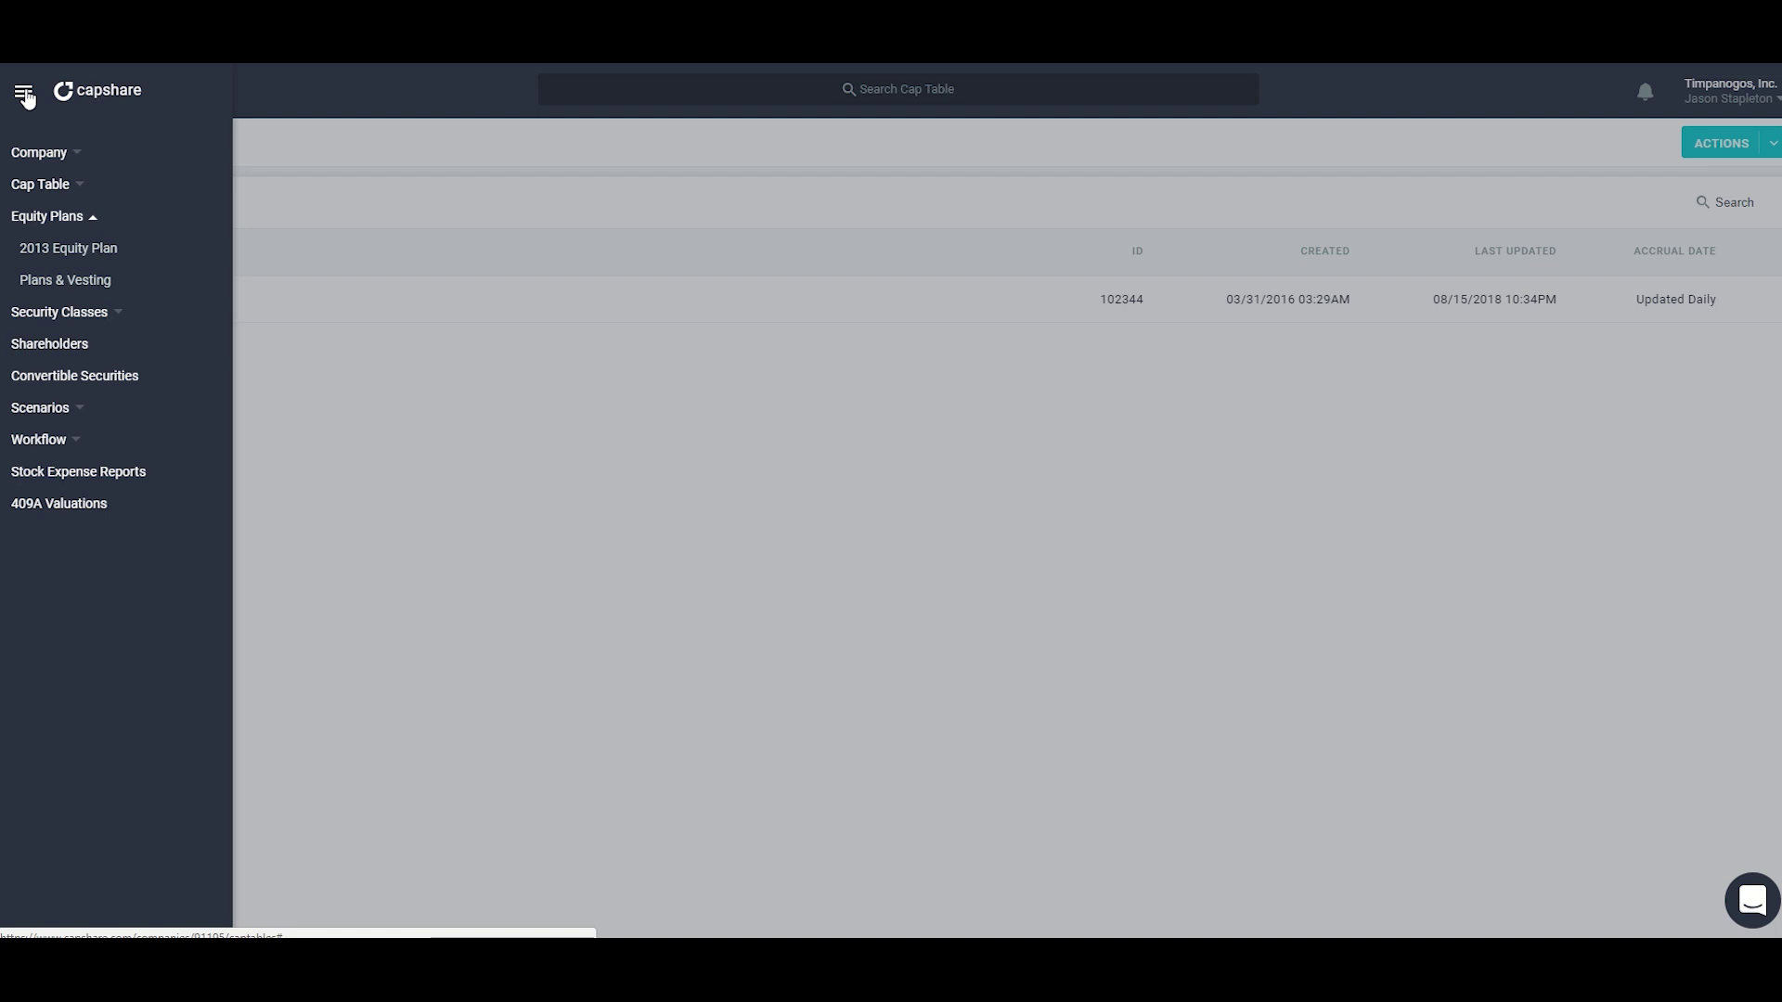
click(58, 281)
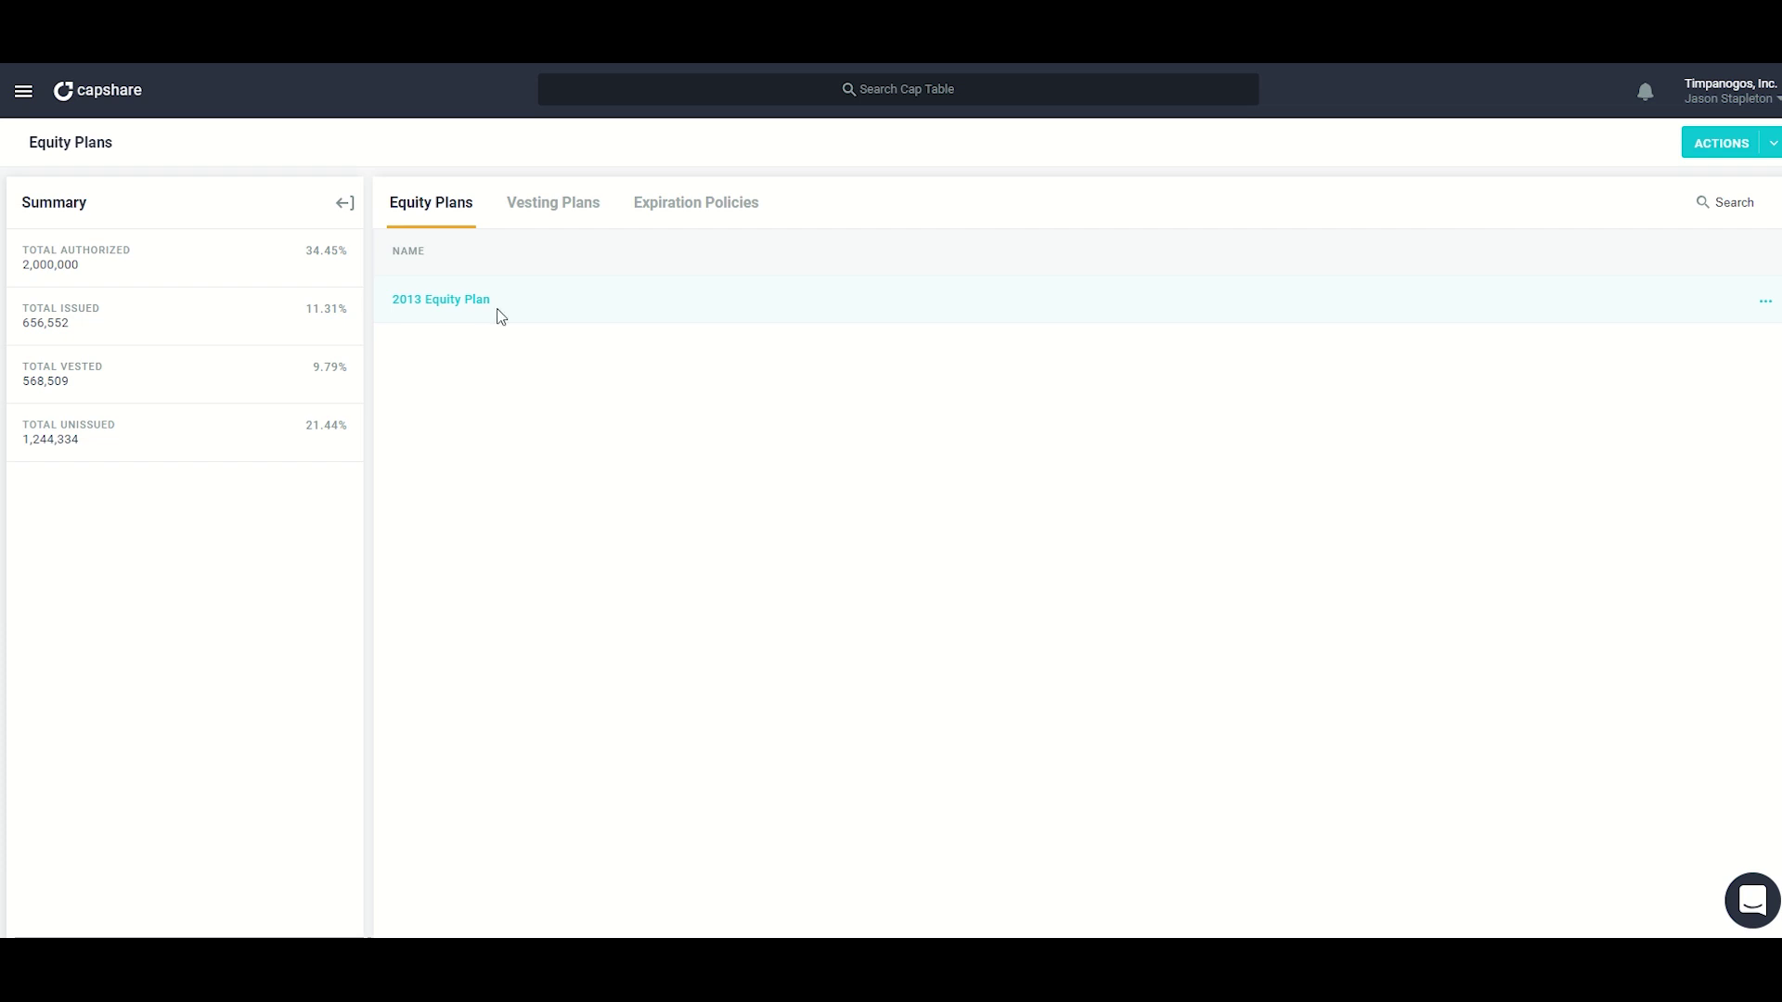
List the seven vesting schedules, including 3-Year Cliff, 4-Year Cliff, Custom and Milestone Vesting for Advisor
click(562, 216)
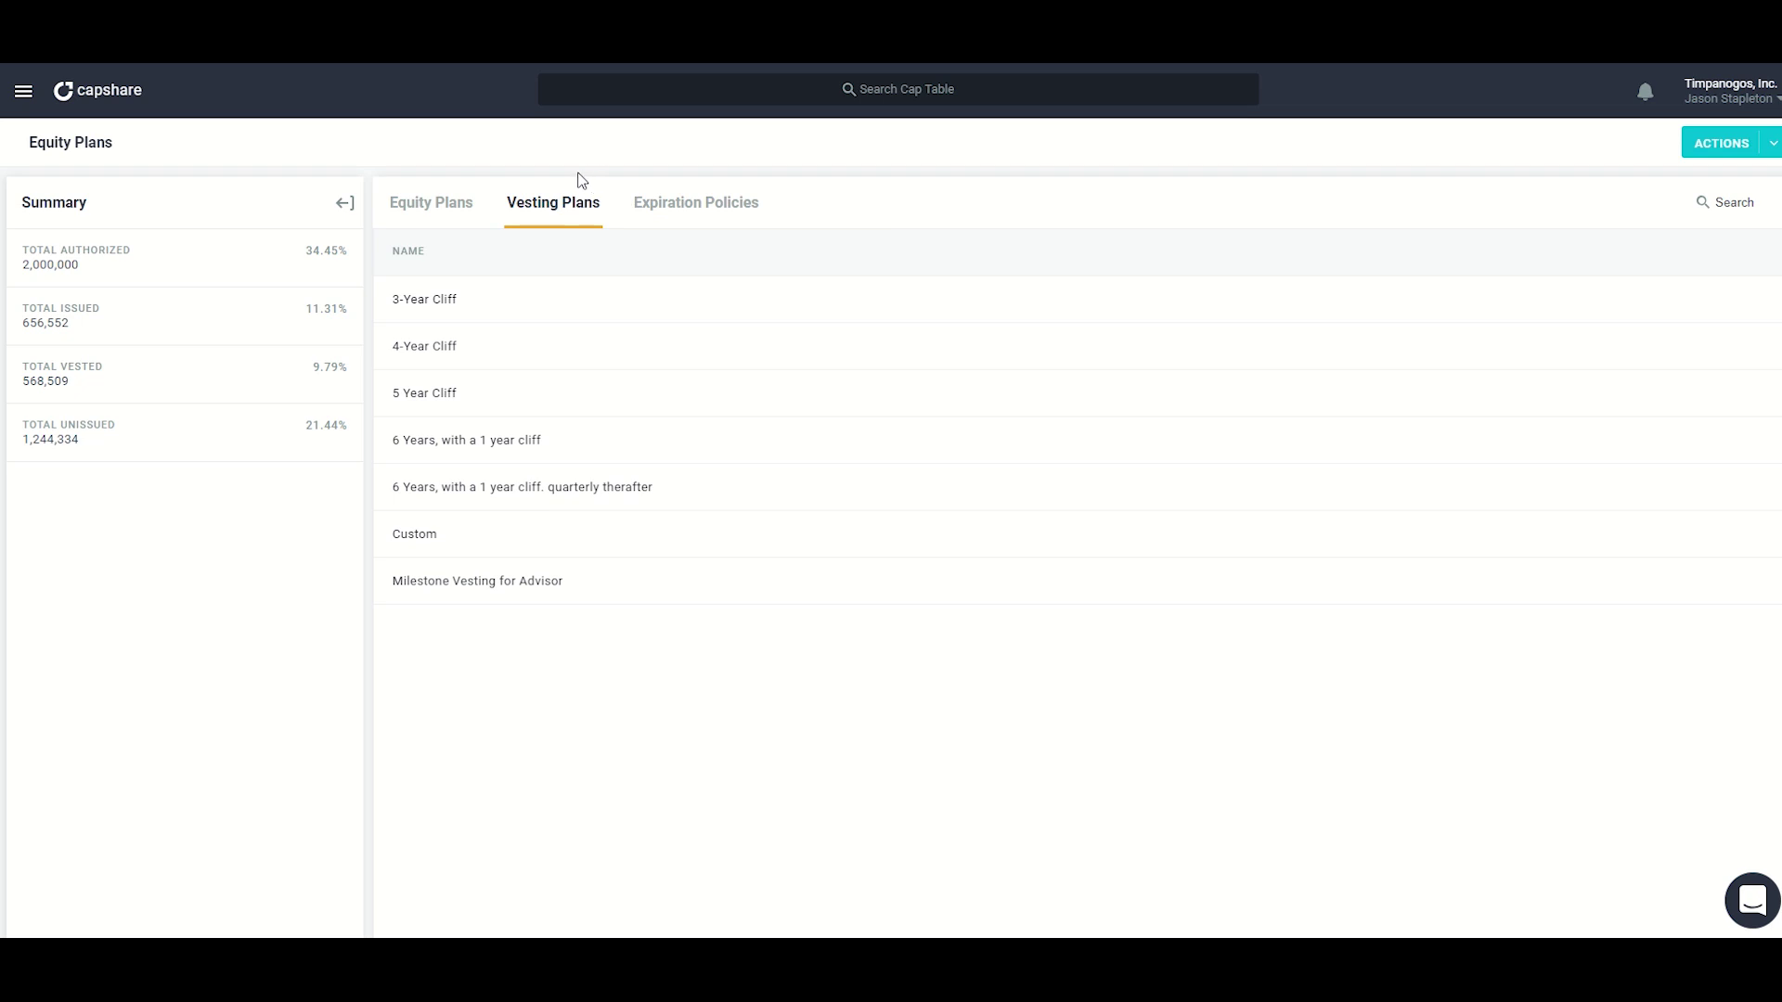
click(1766, 357)
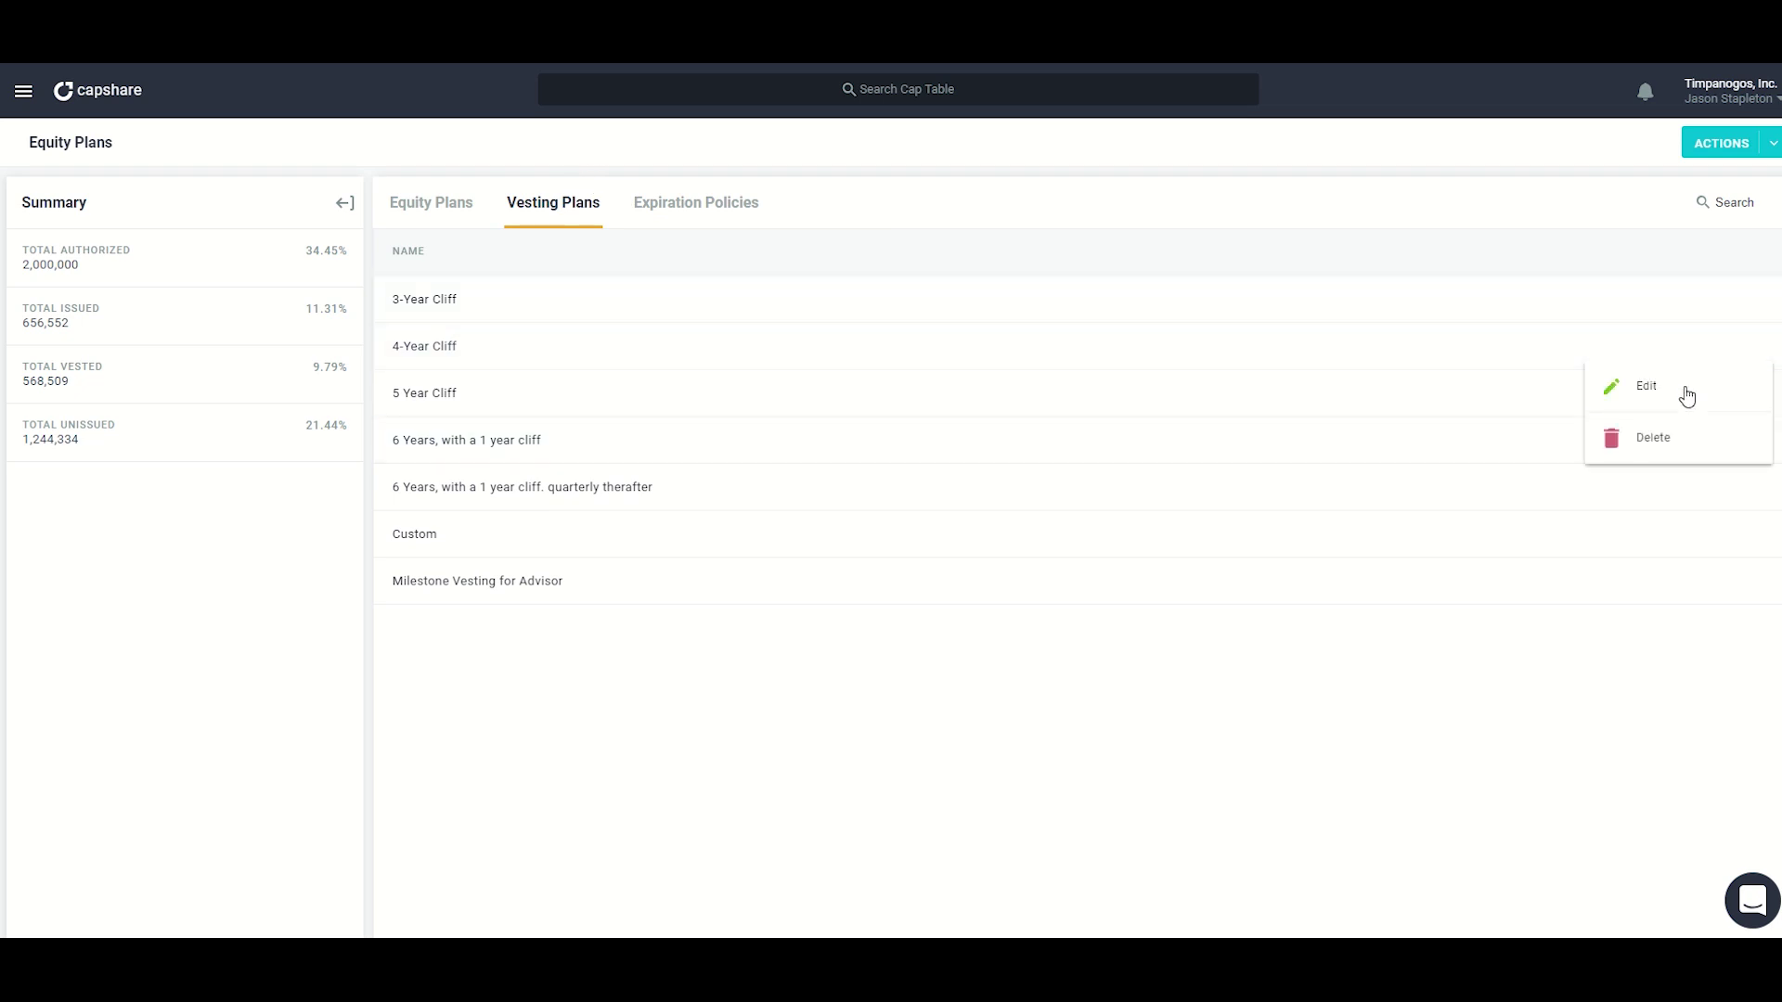
click(1681, 397)
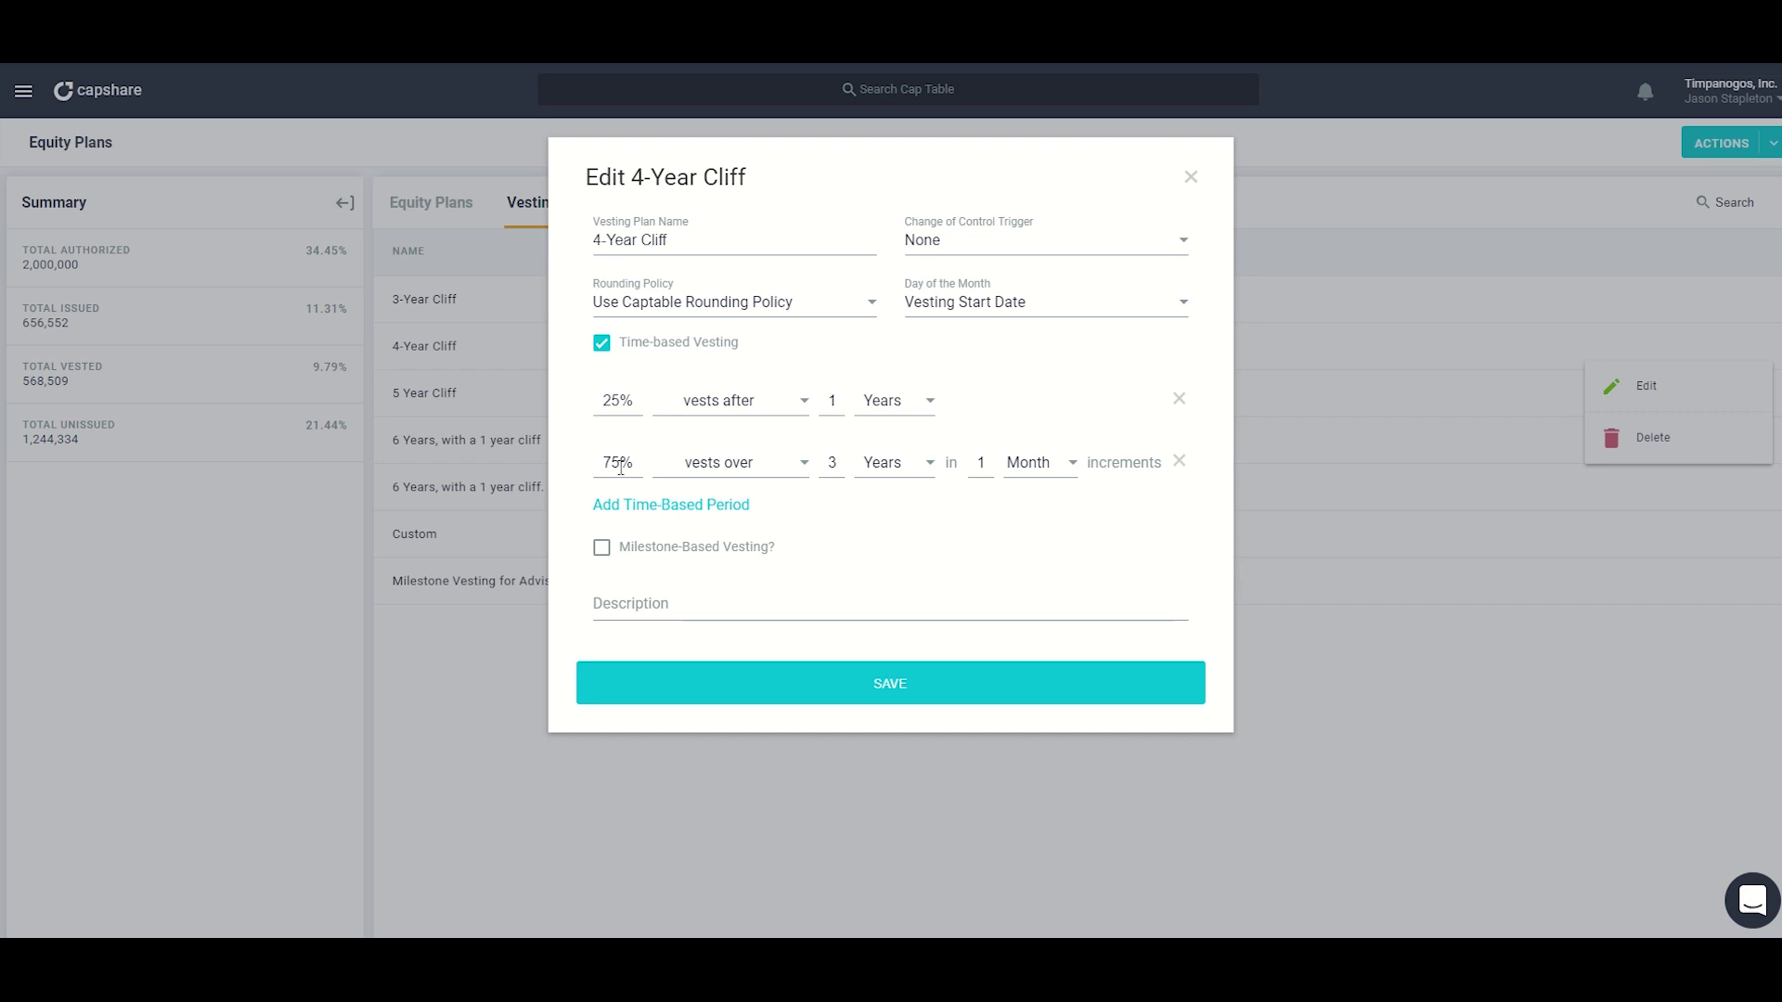
click(600, 549)
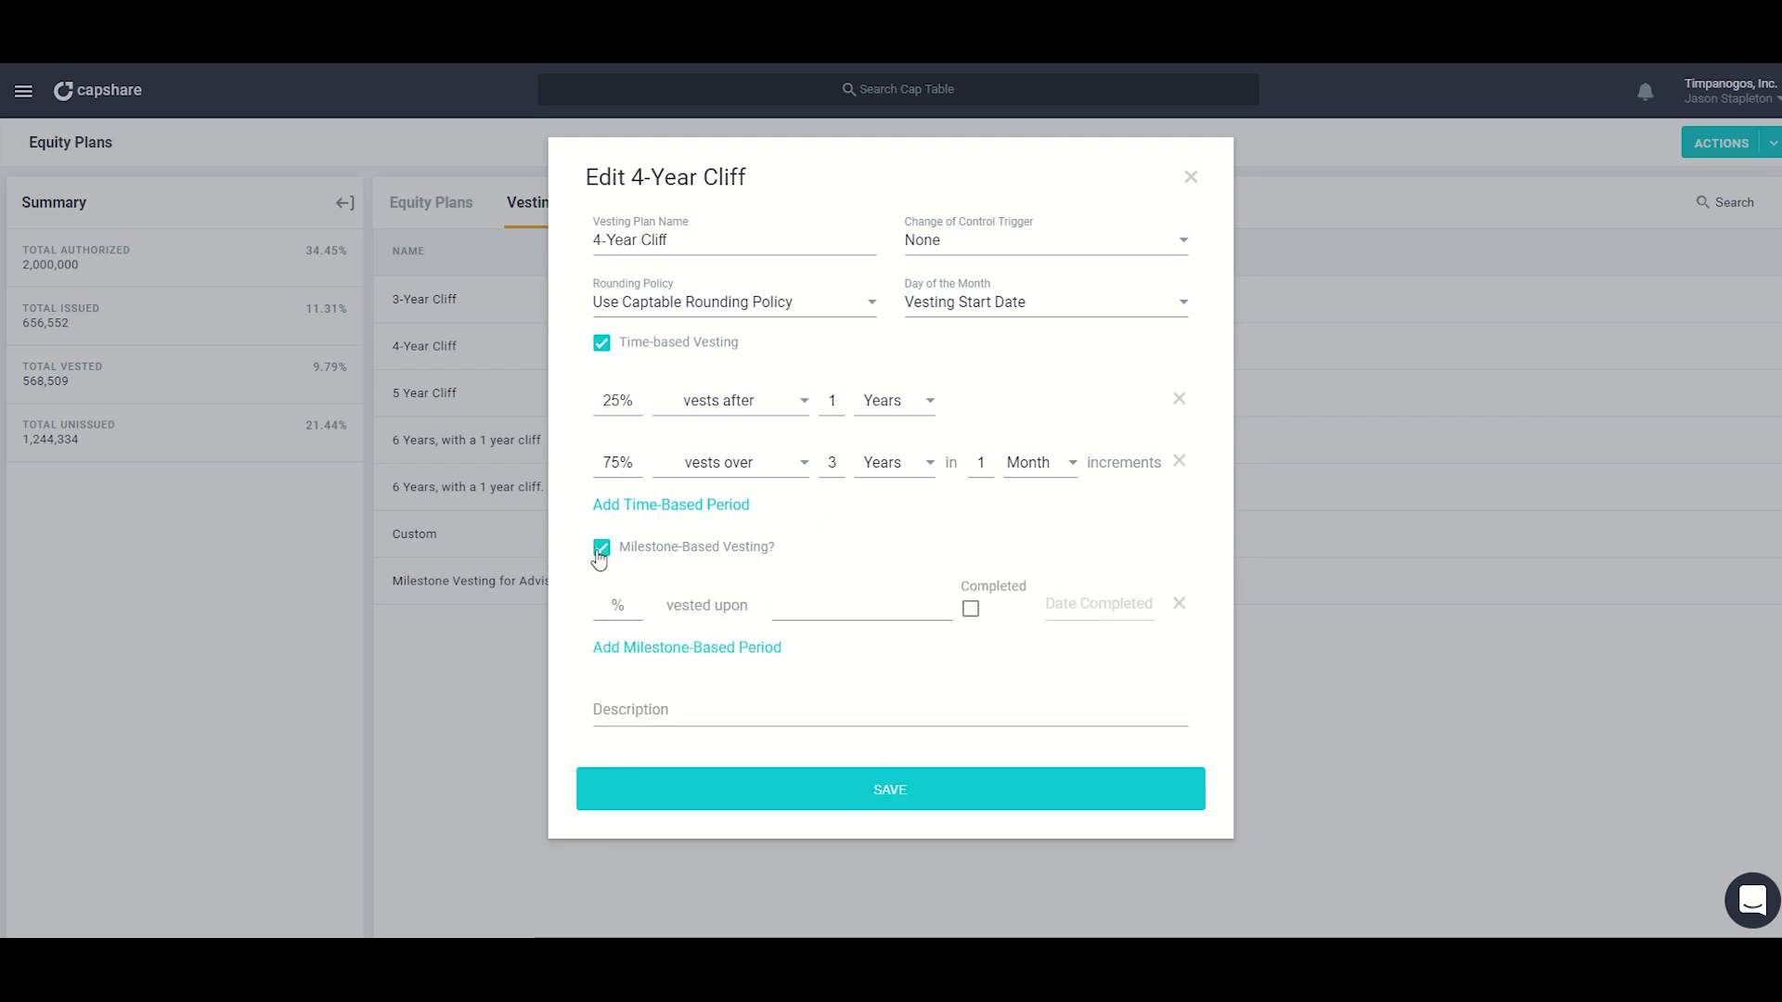
click(620, 609)
text(100)
key(Tab)
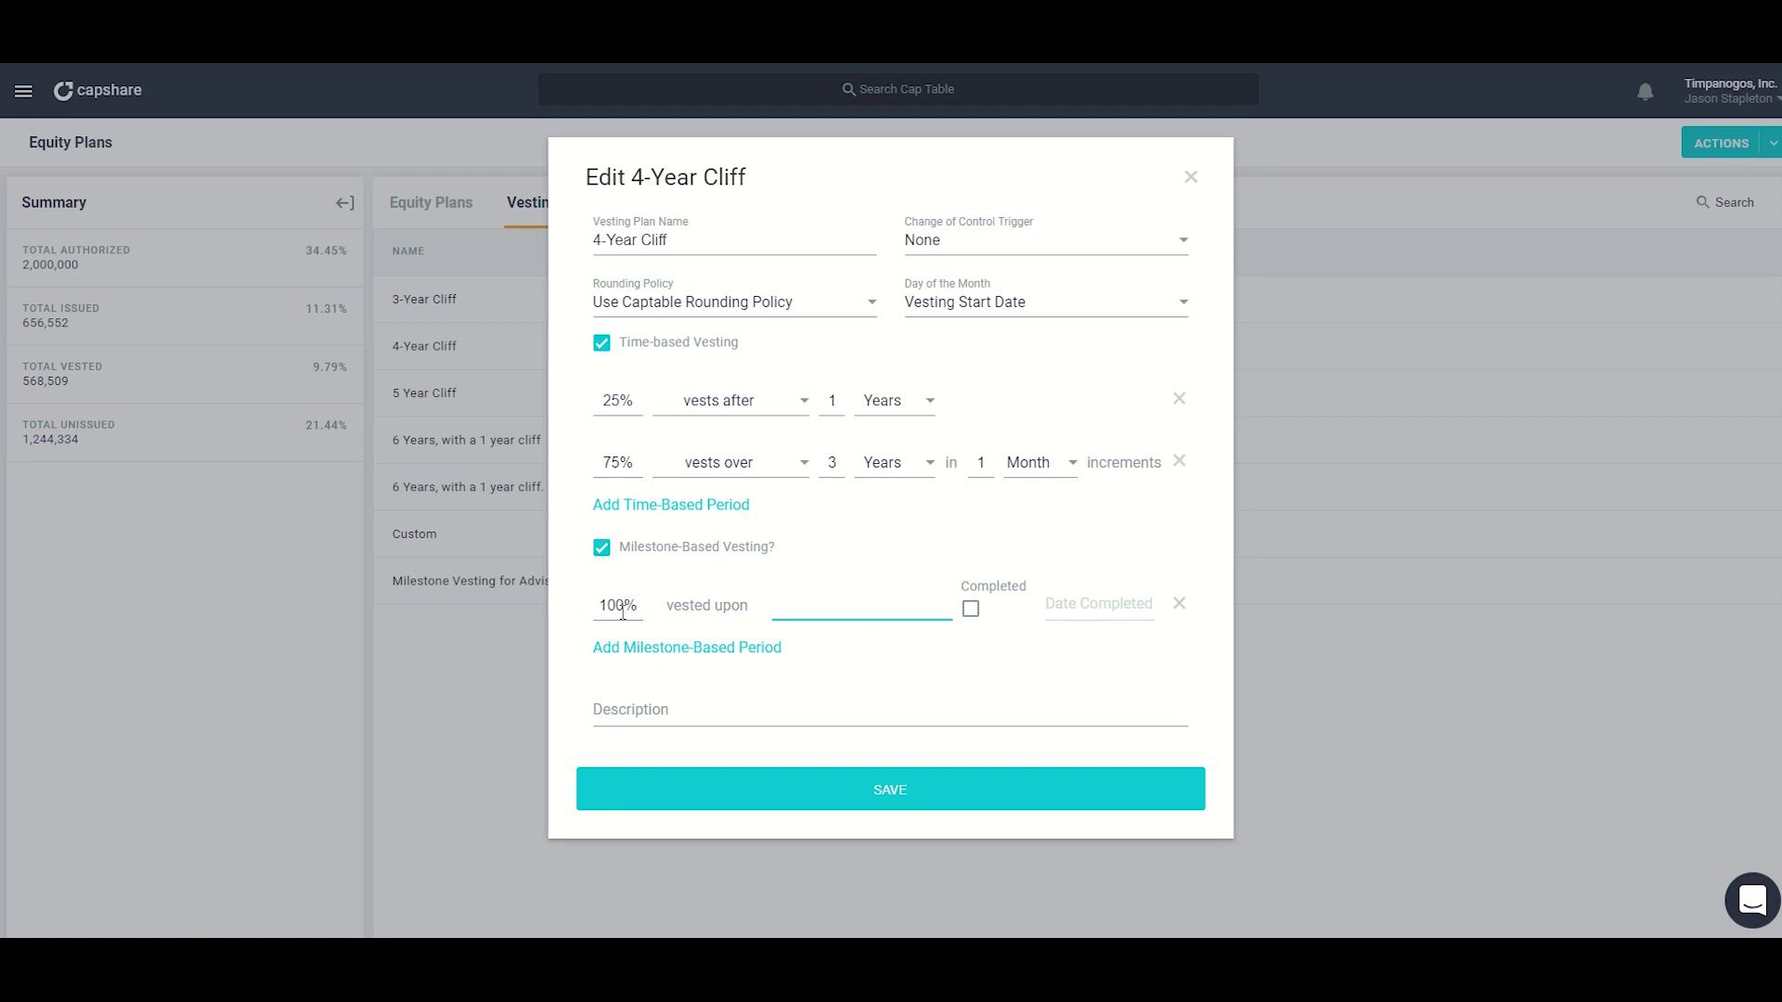
text(Sale of the company)
click(1189, 178)
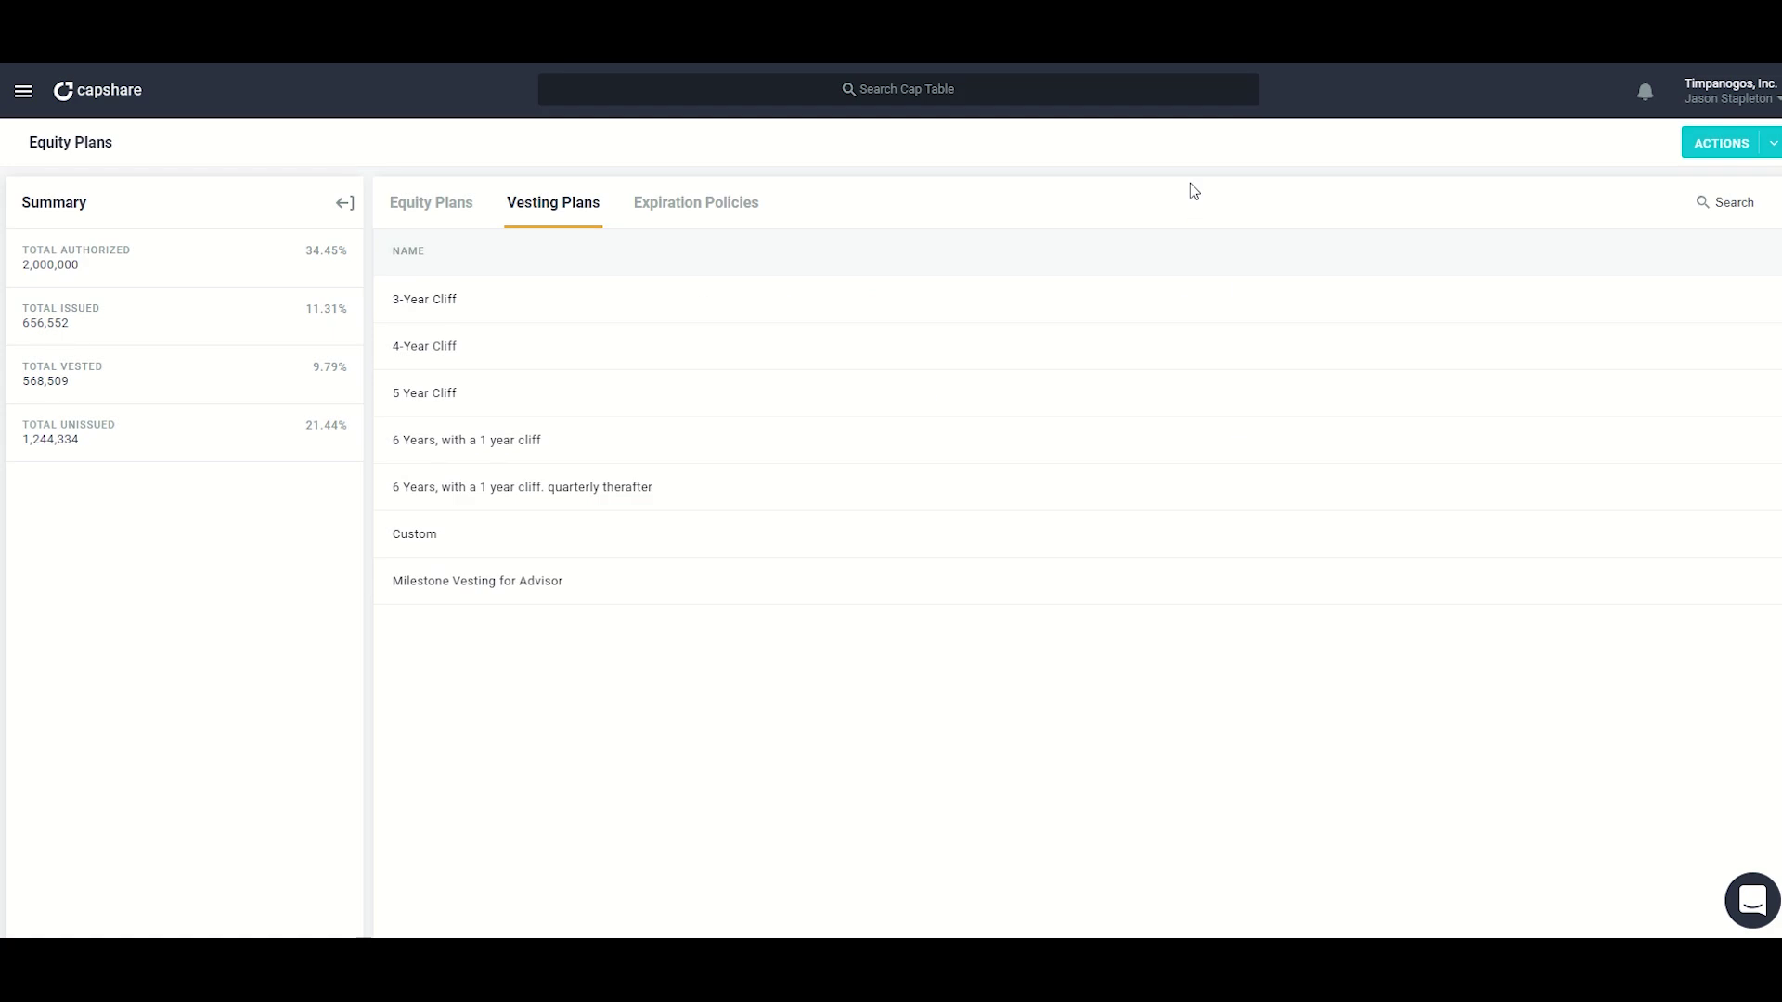
Review the Standard Expiration Policy's 0-, 365- and 90-day triggers in its editor, then close it
click(741, 211)
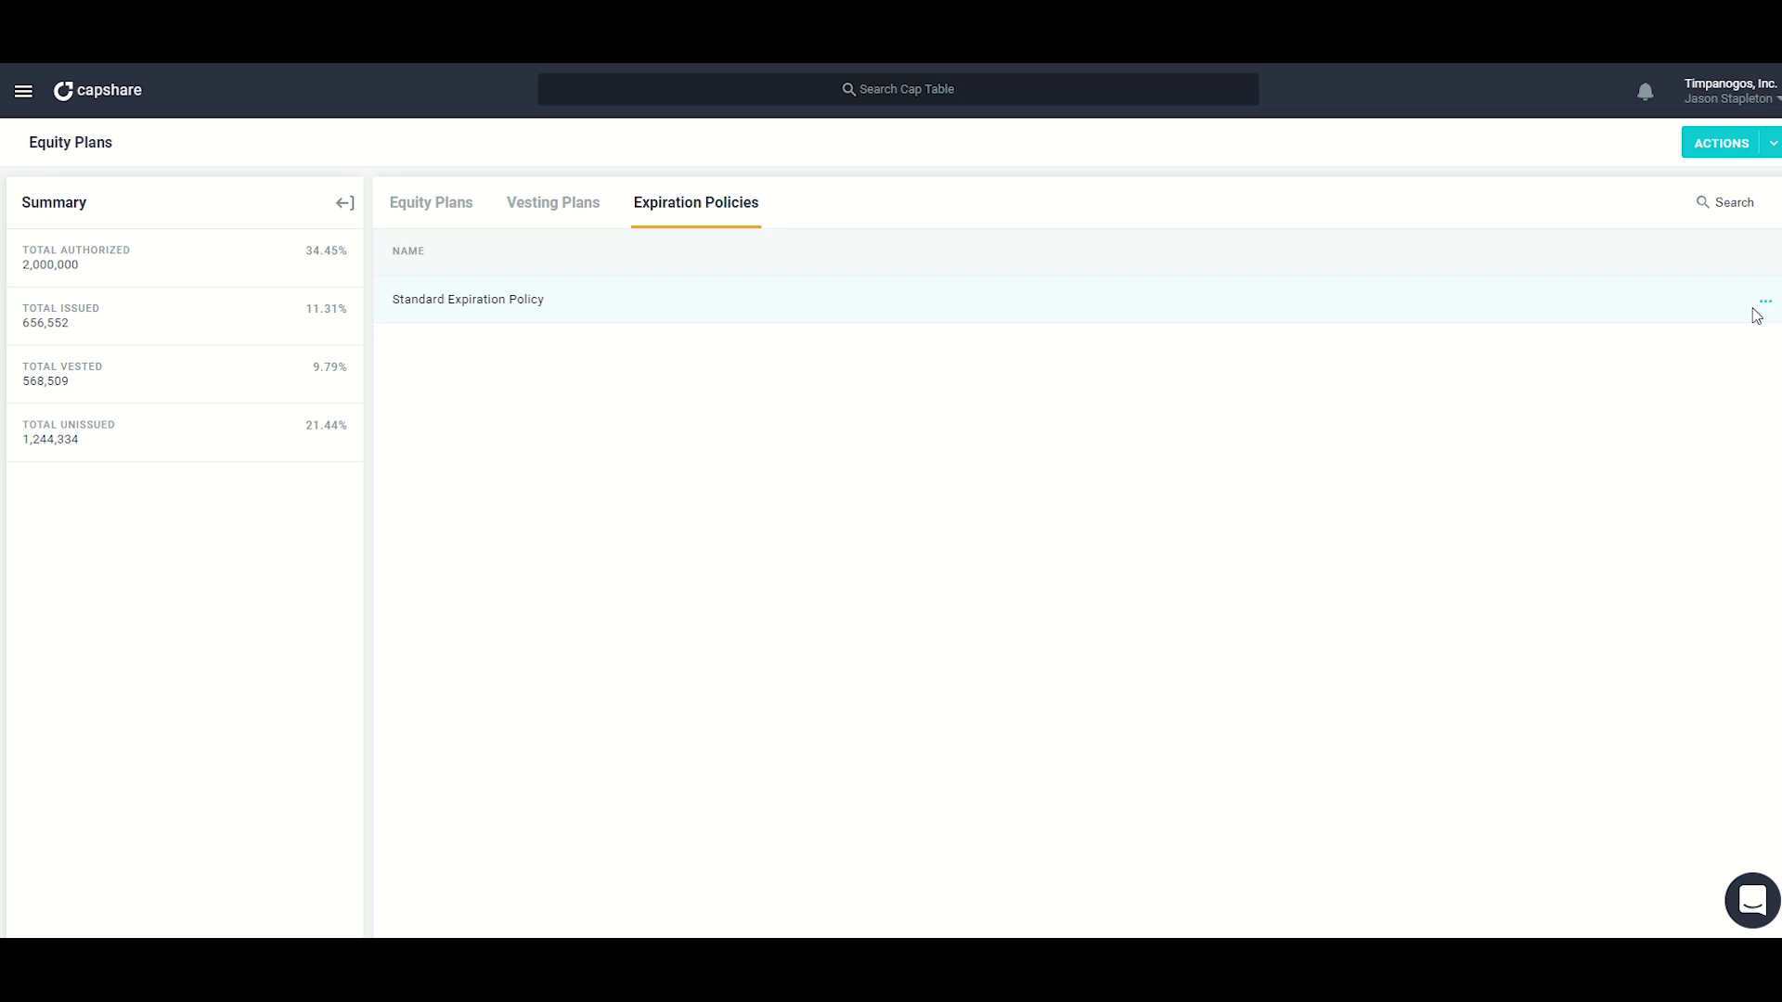
click(1764, 305)
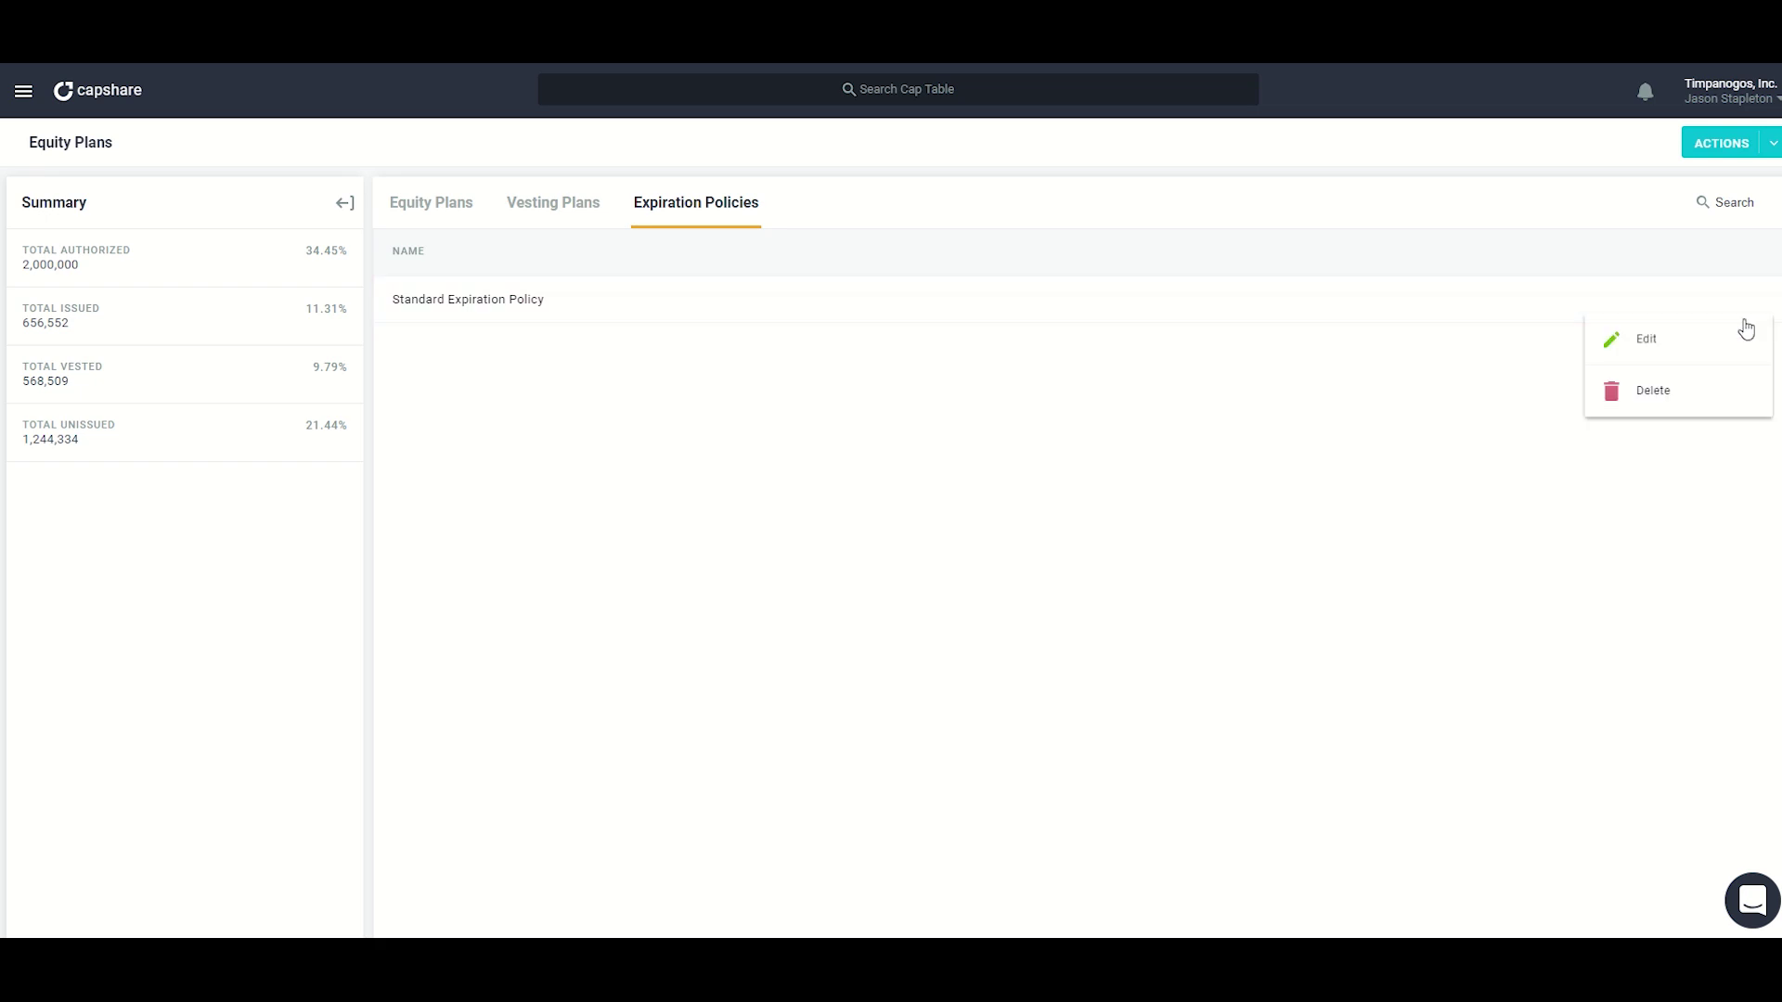
click(1647, 341)
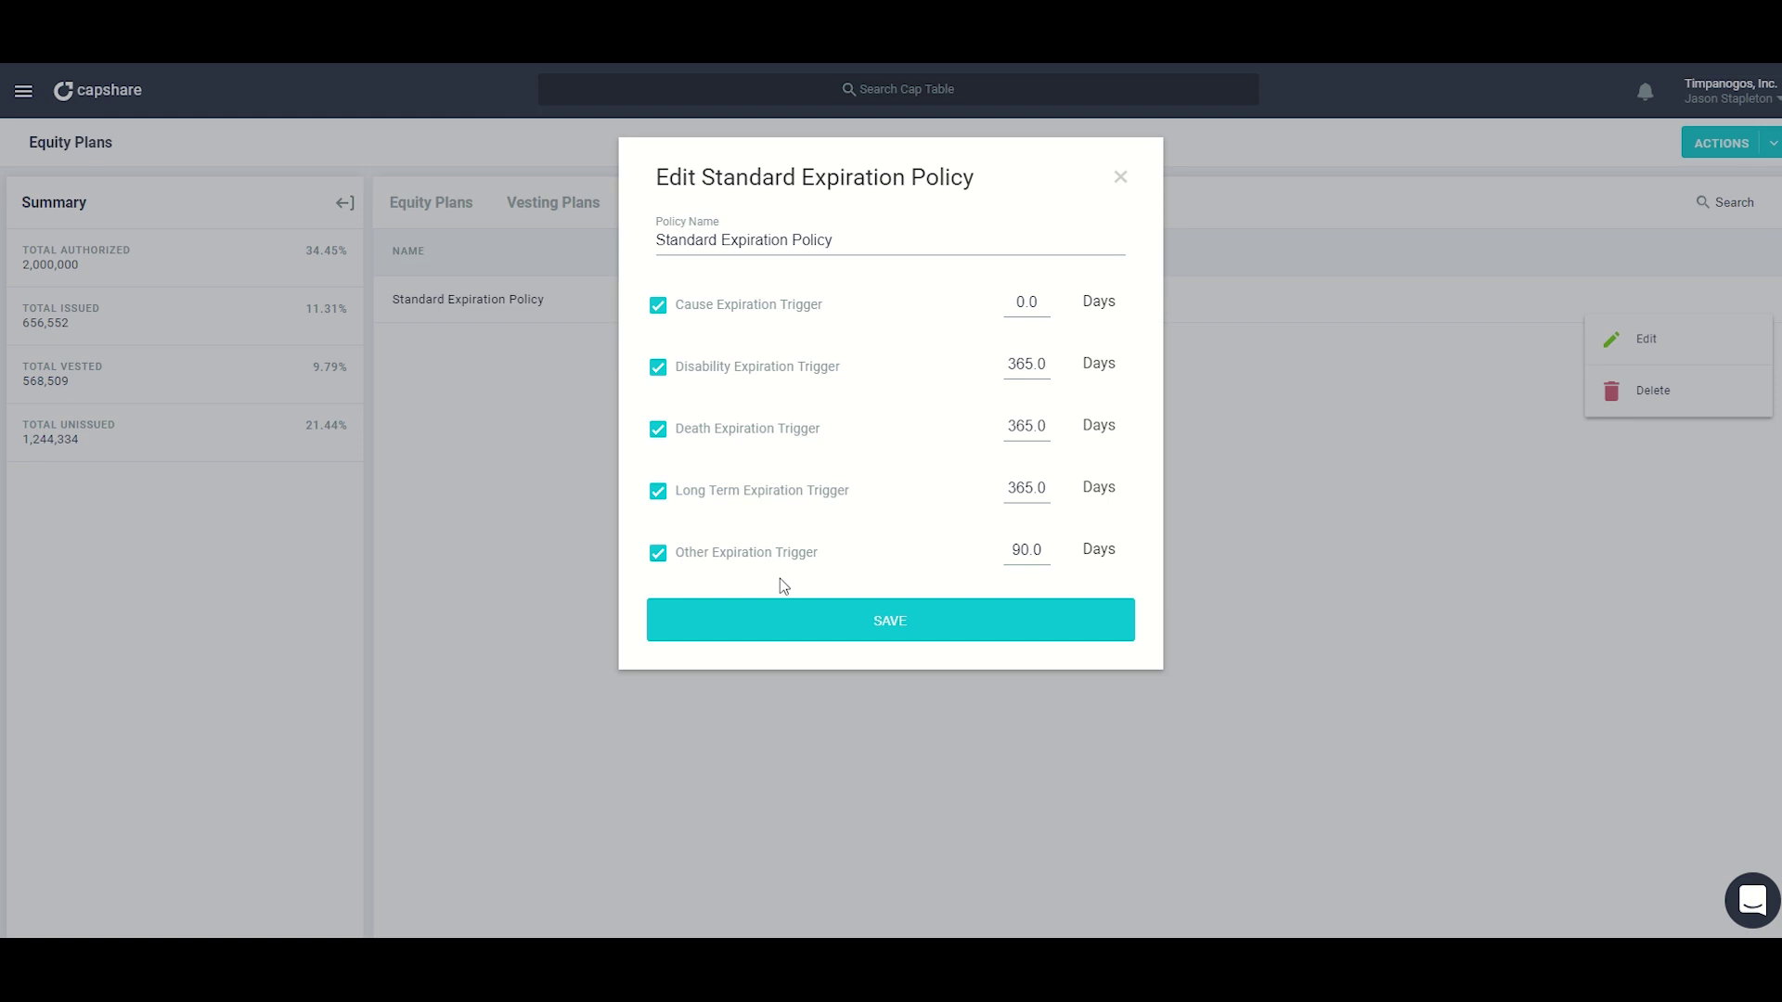
click(1122, 177)
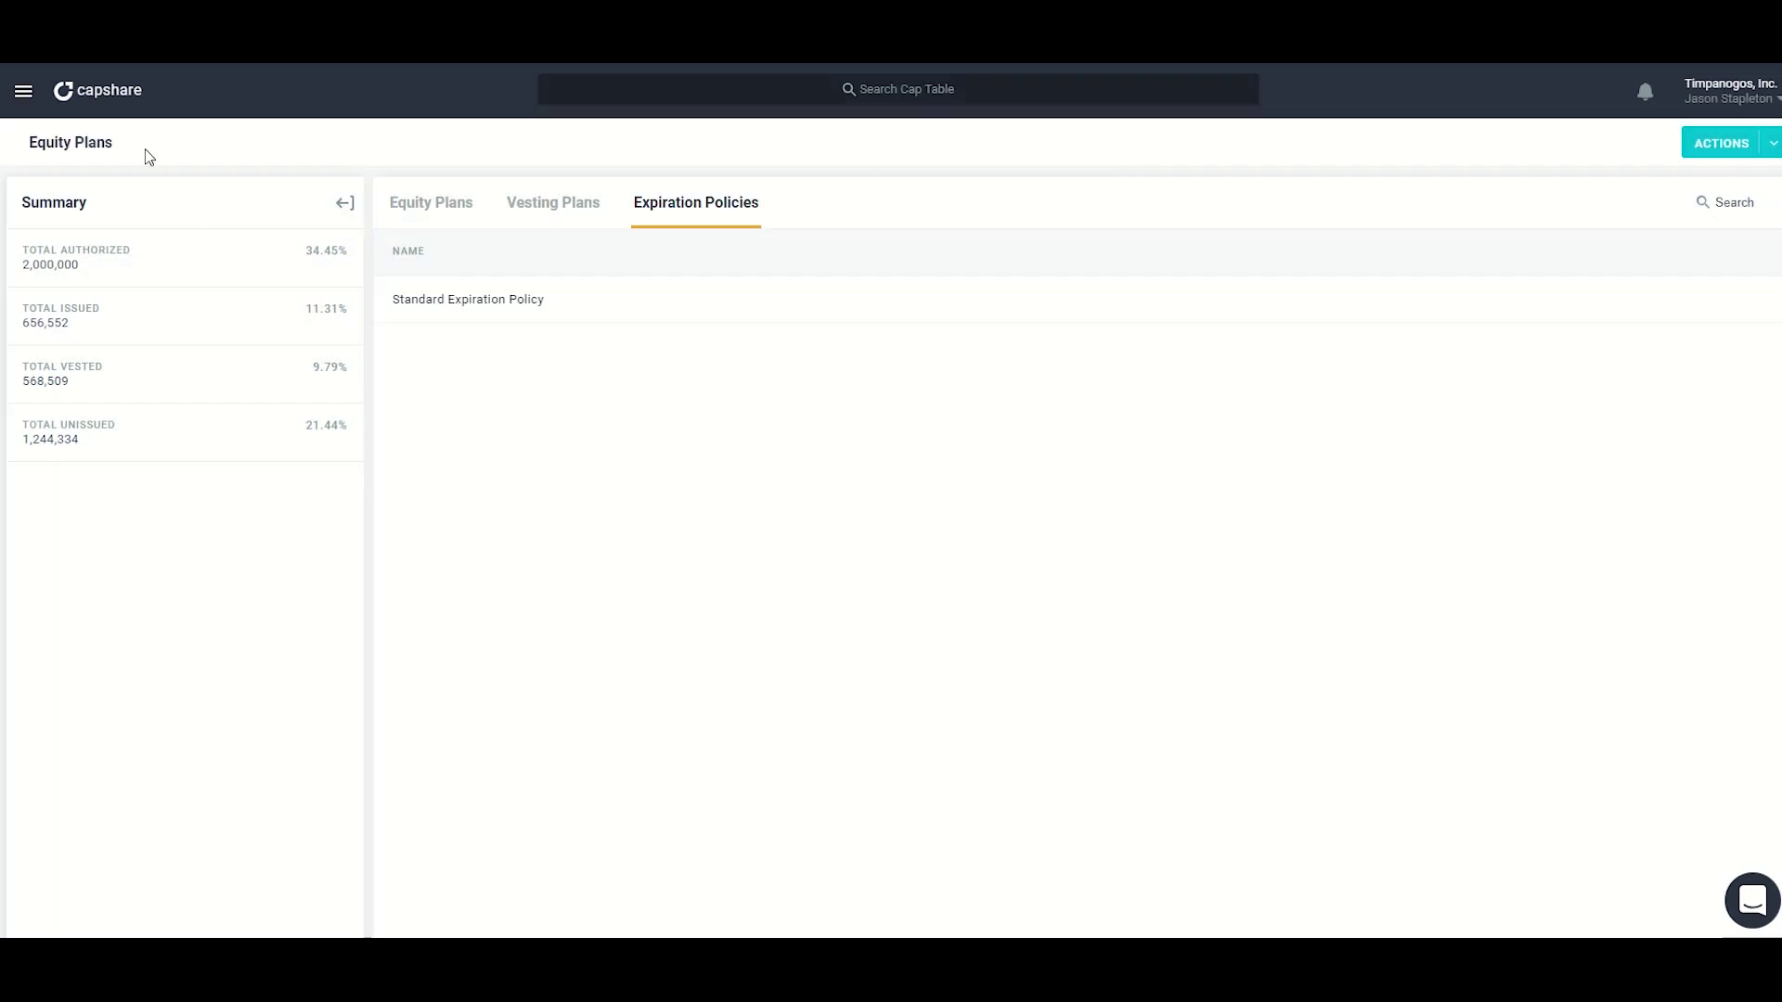
click(24, 91)
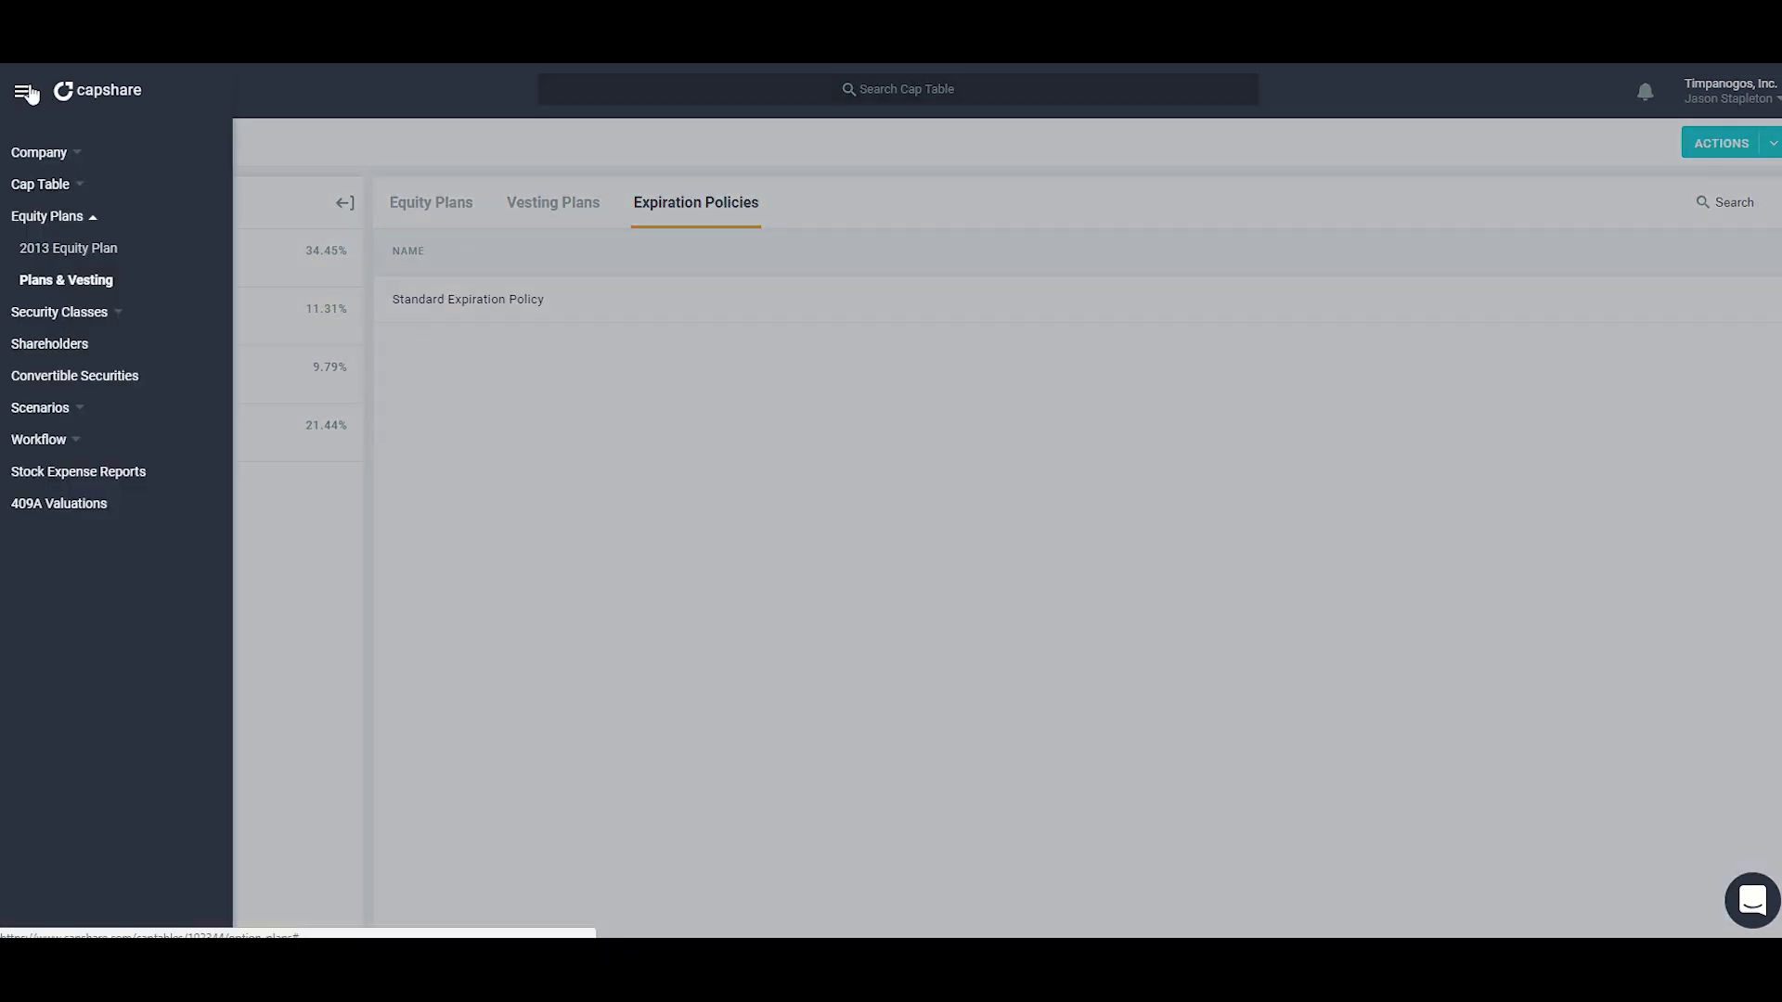
Open the 2013 Equity Plan and browse its grants, Adjustments and empty Documents tabs
click(97, 255)
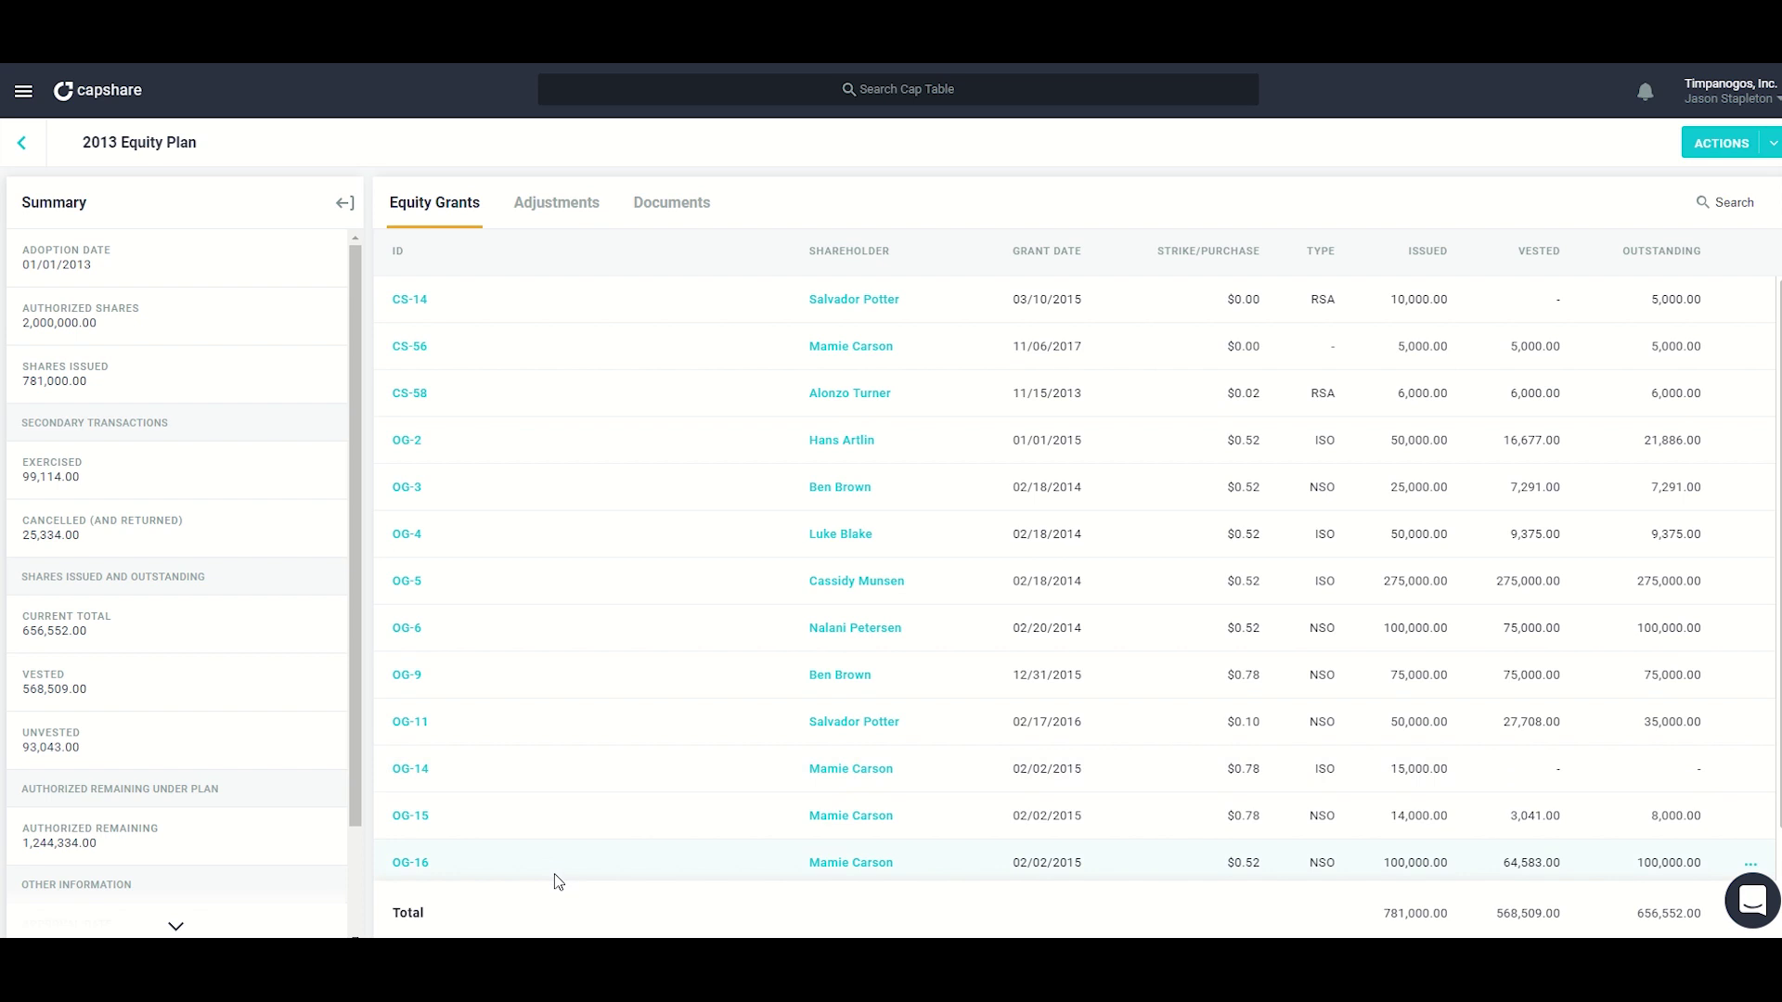
click(567, 217)
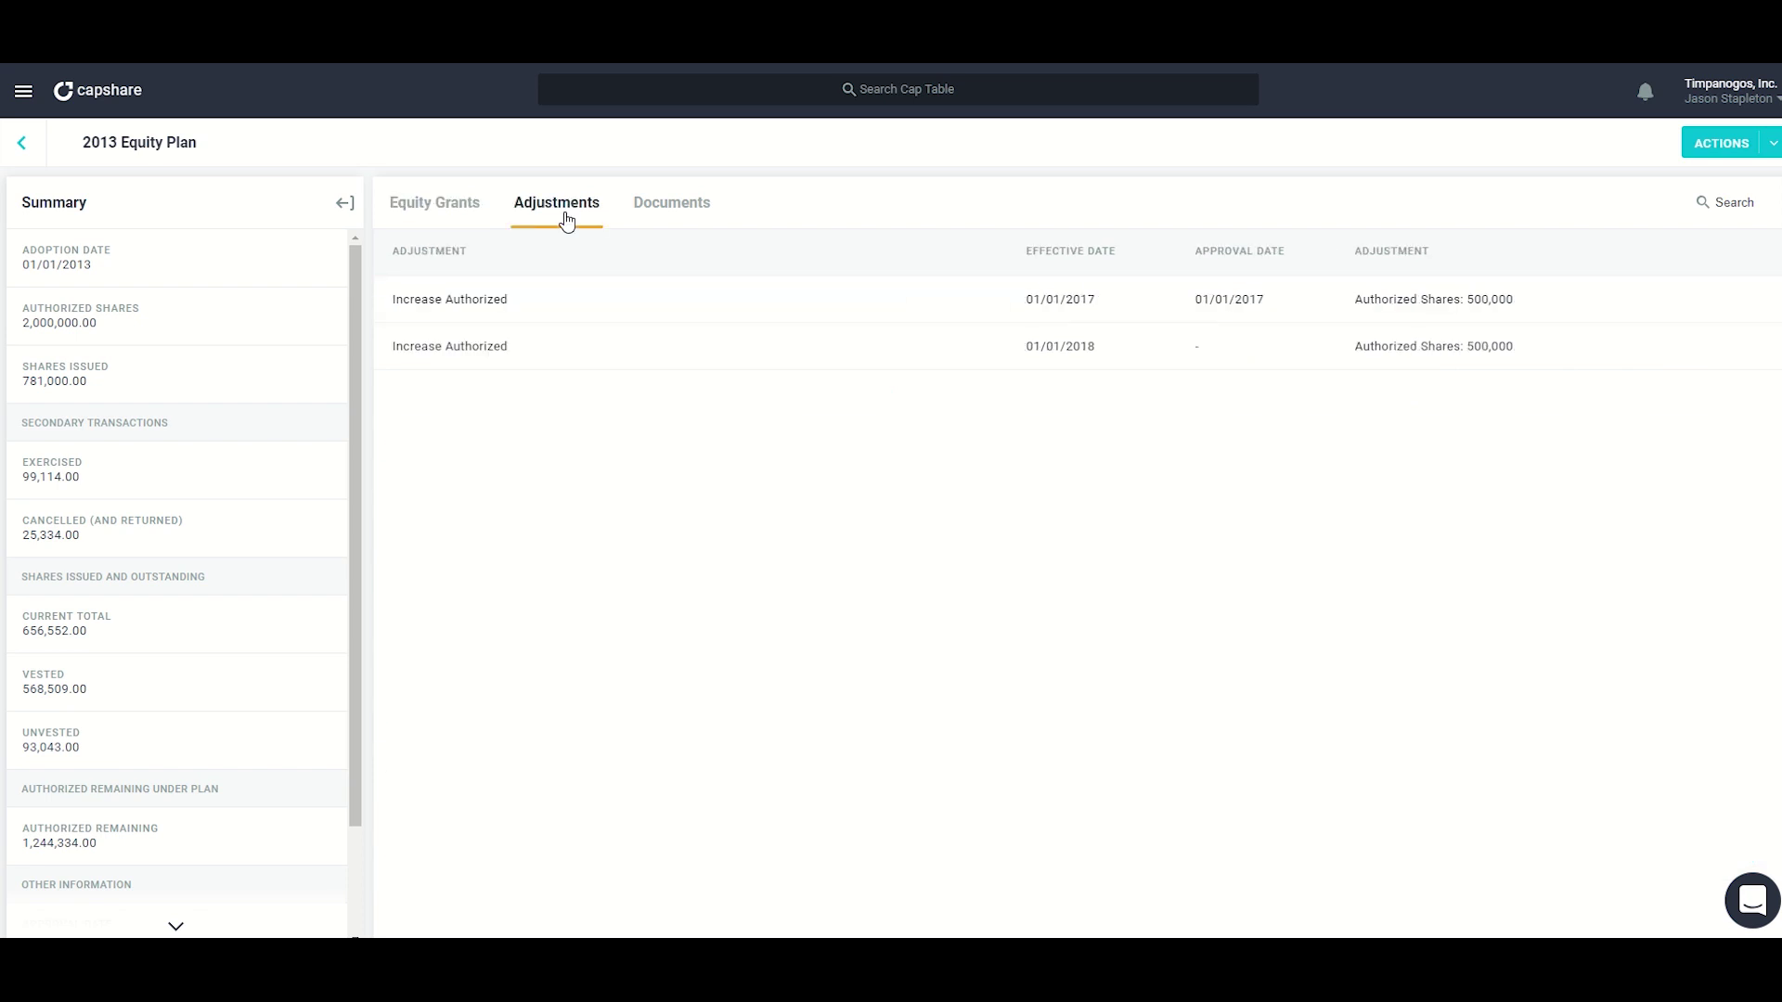
click(668, 213)
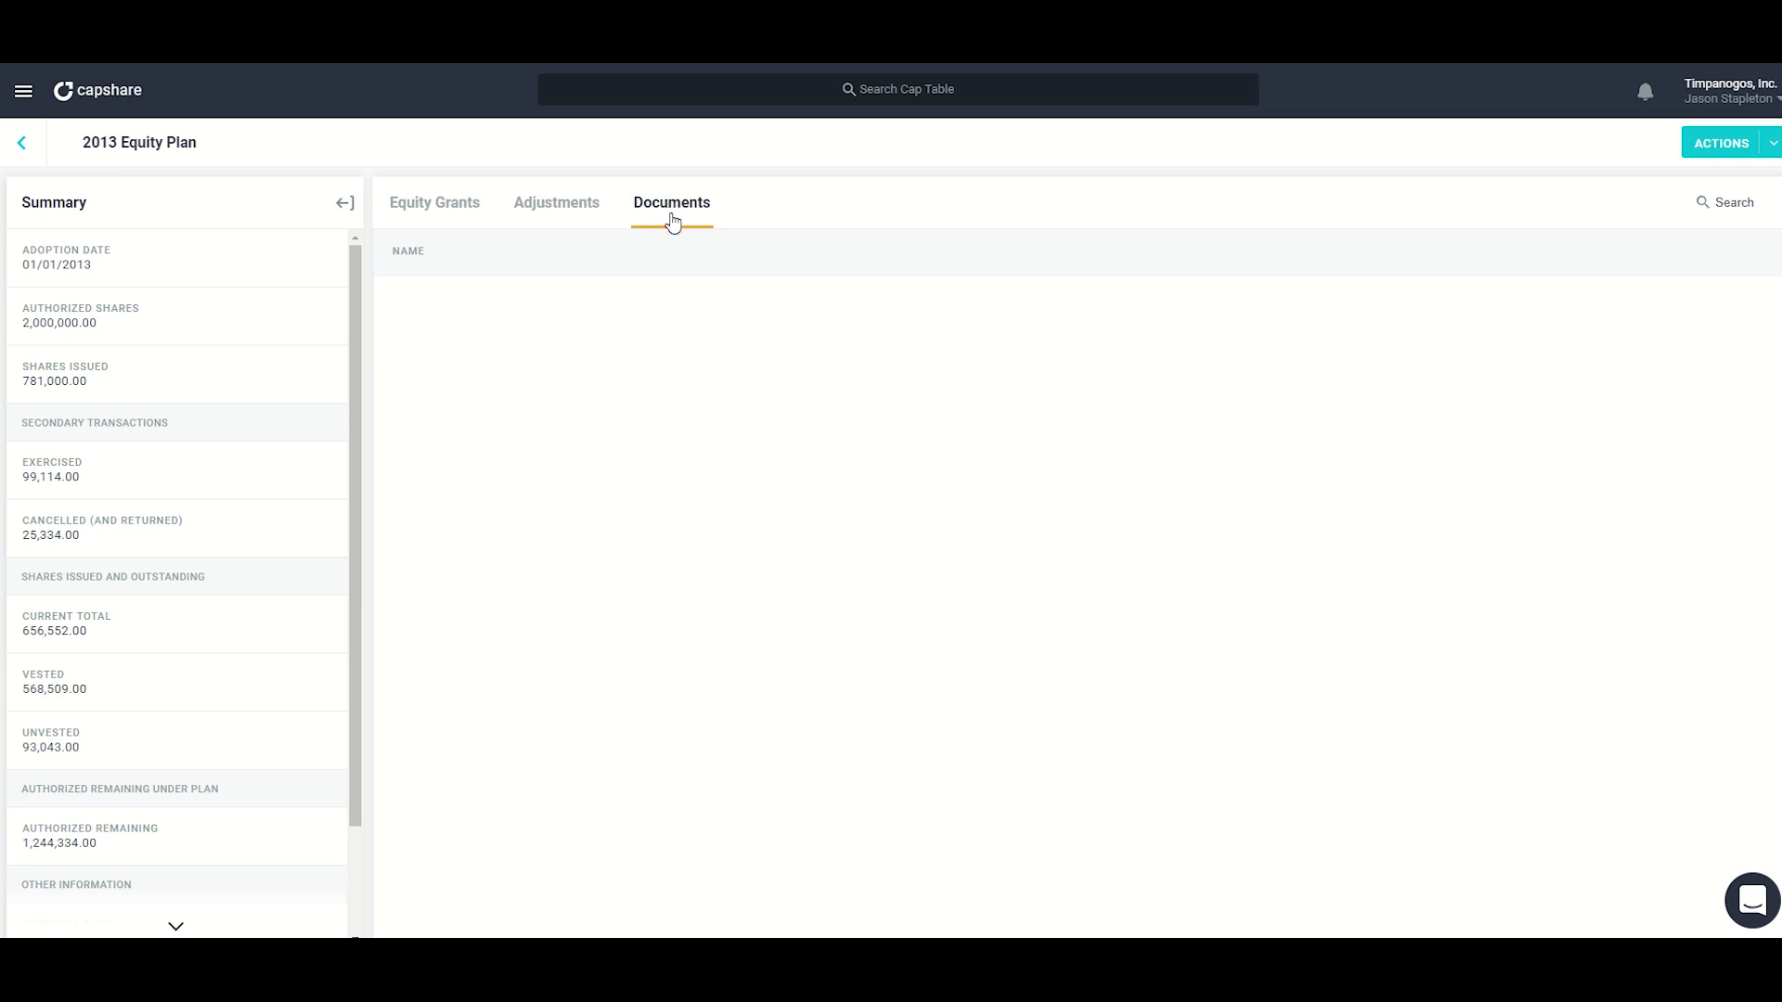
click(27, 93)
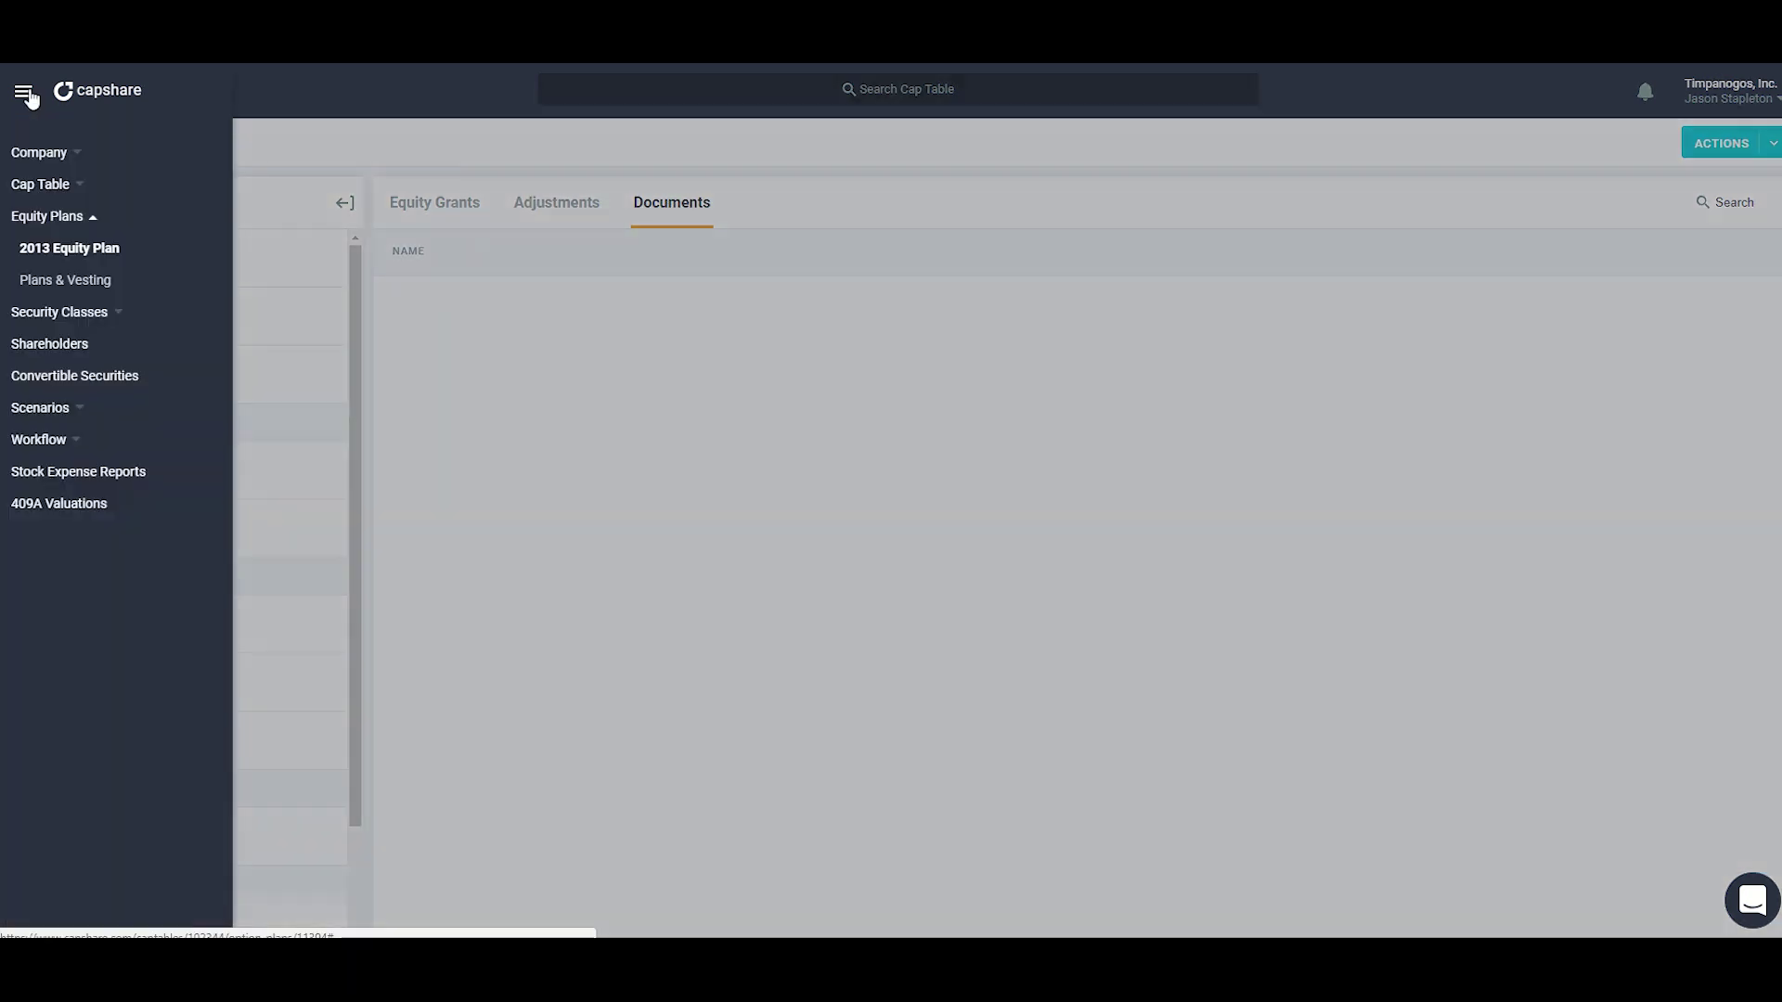
Open the Security Classes list and review the Common class's edit form
click(100, 320)
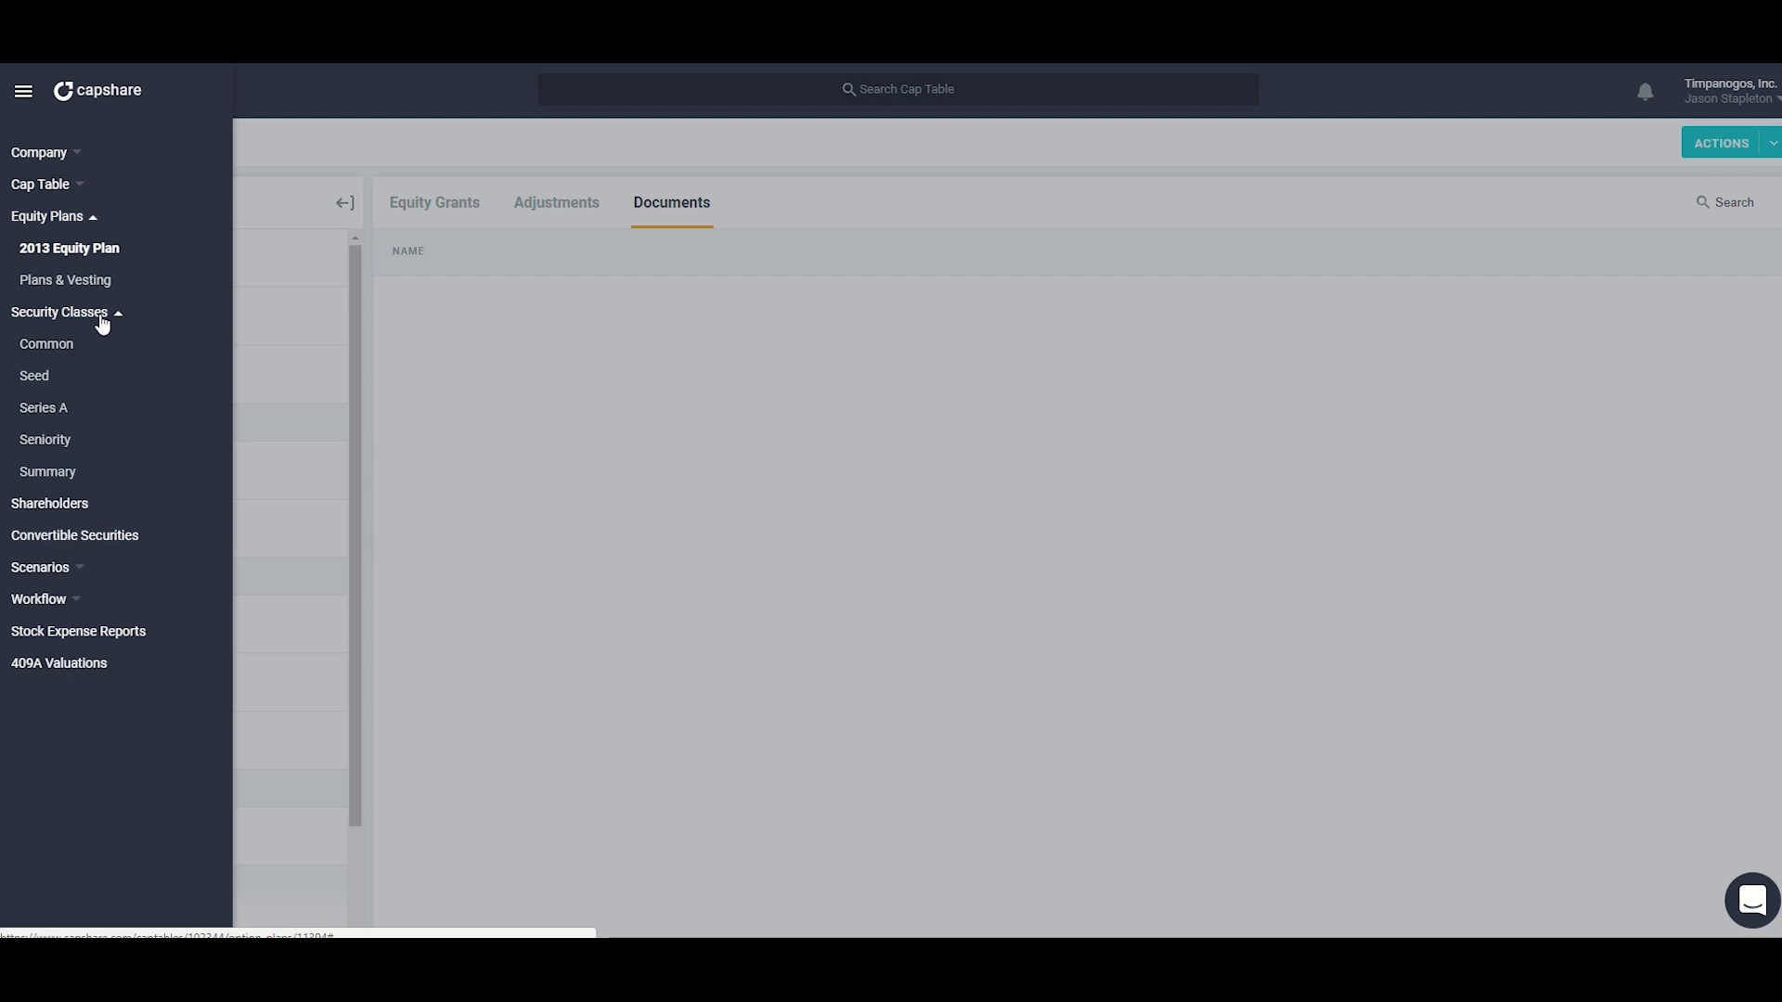
click(60, 481)
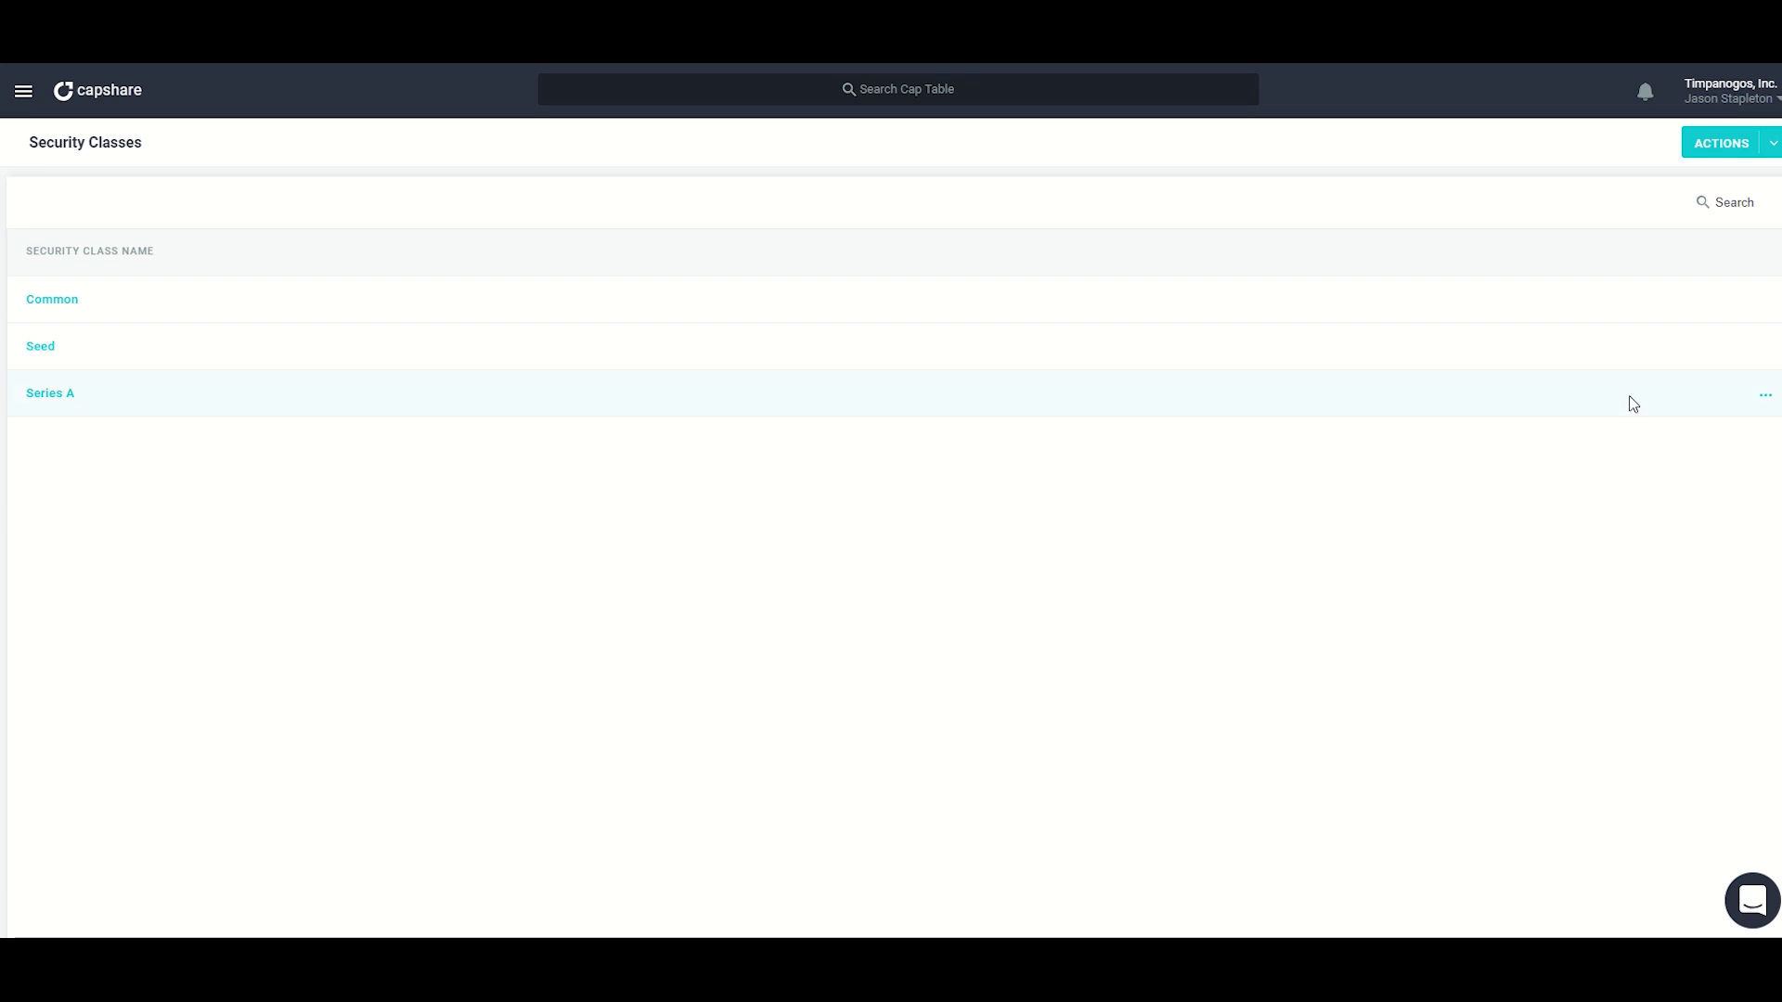
click(1763, 308)
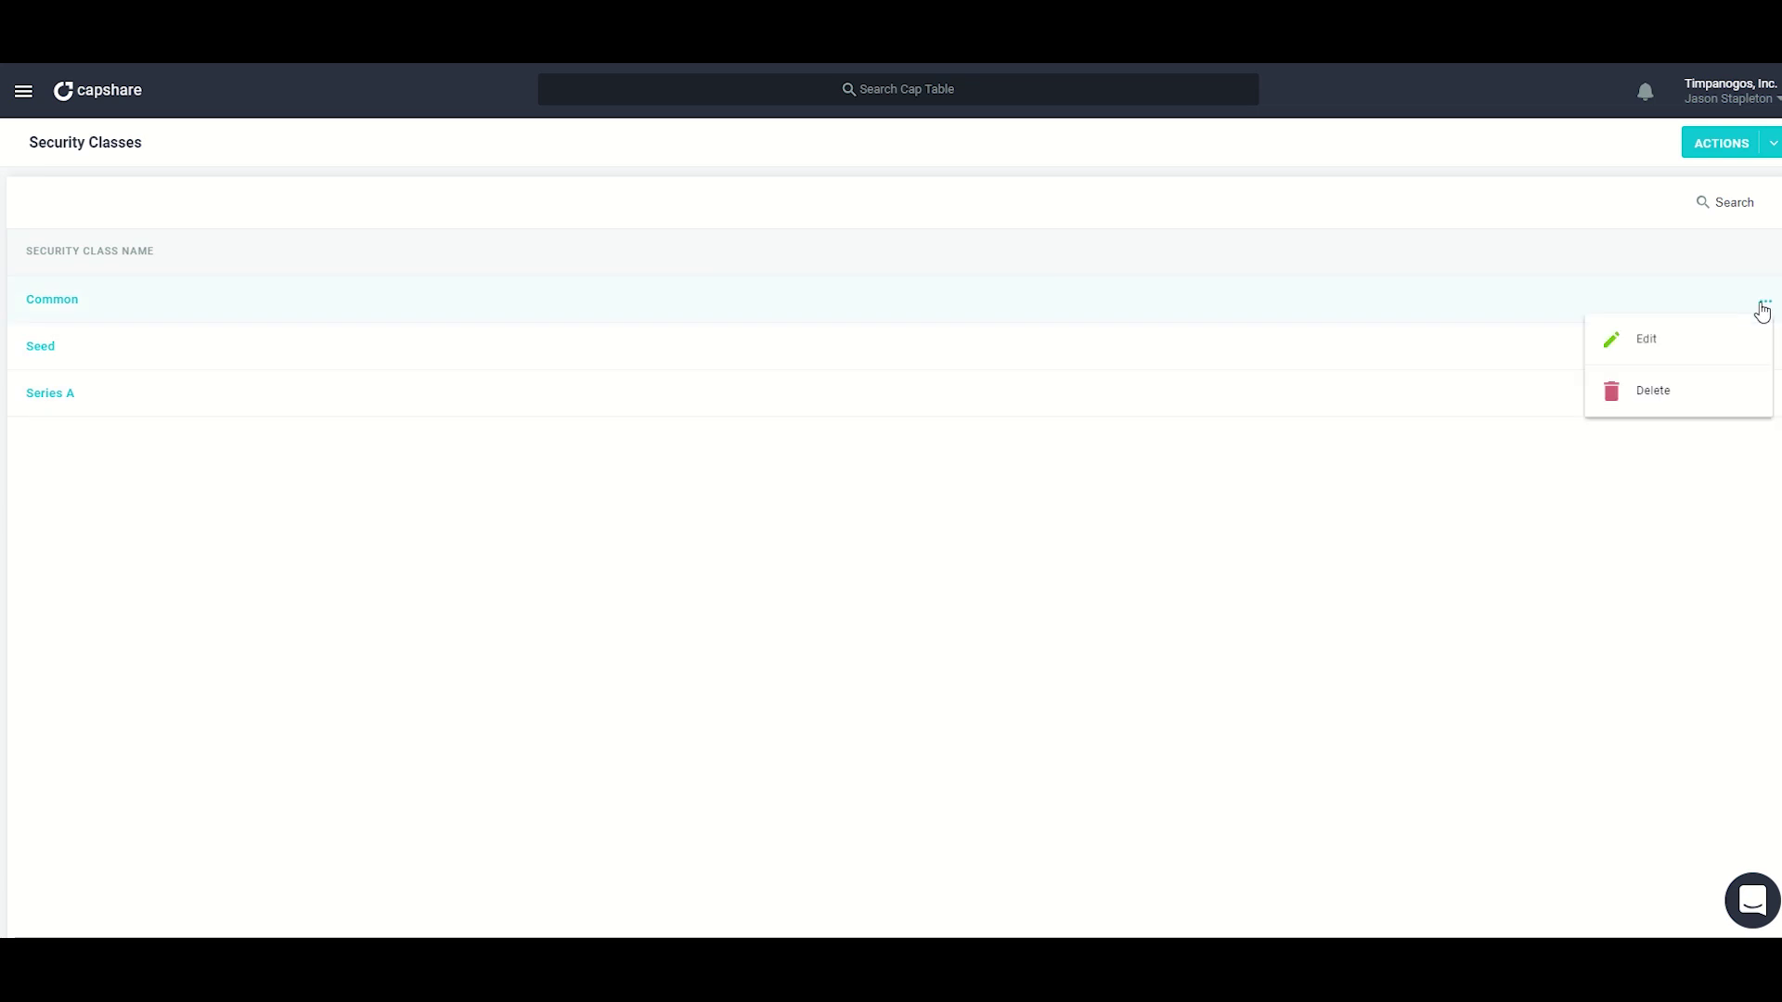
click(1708, 350)
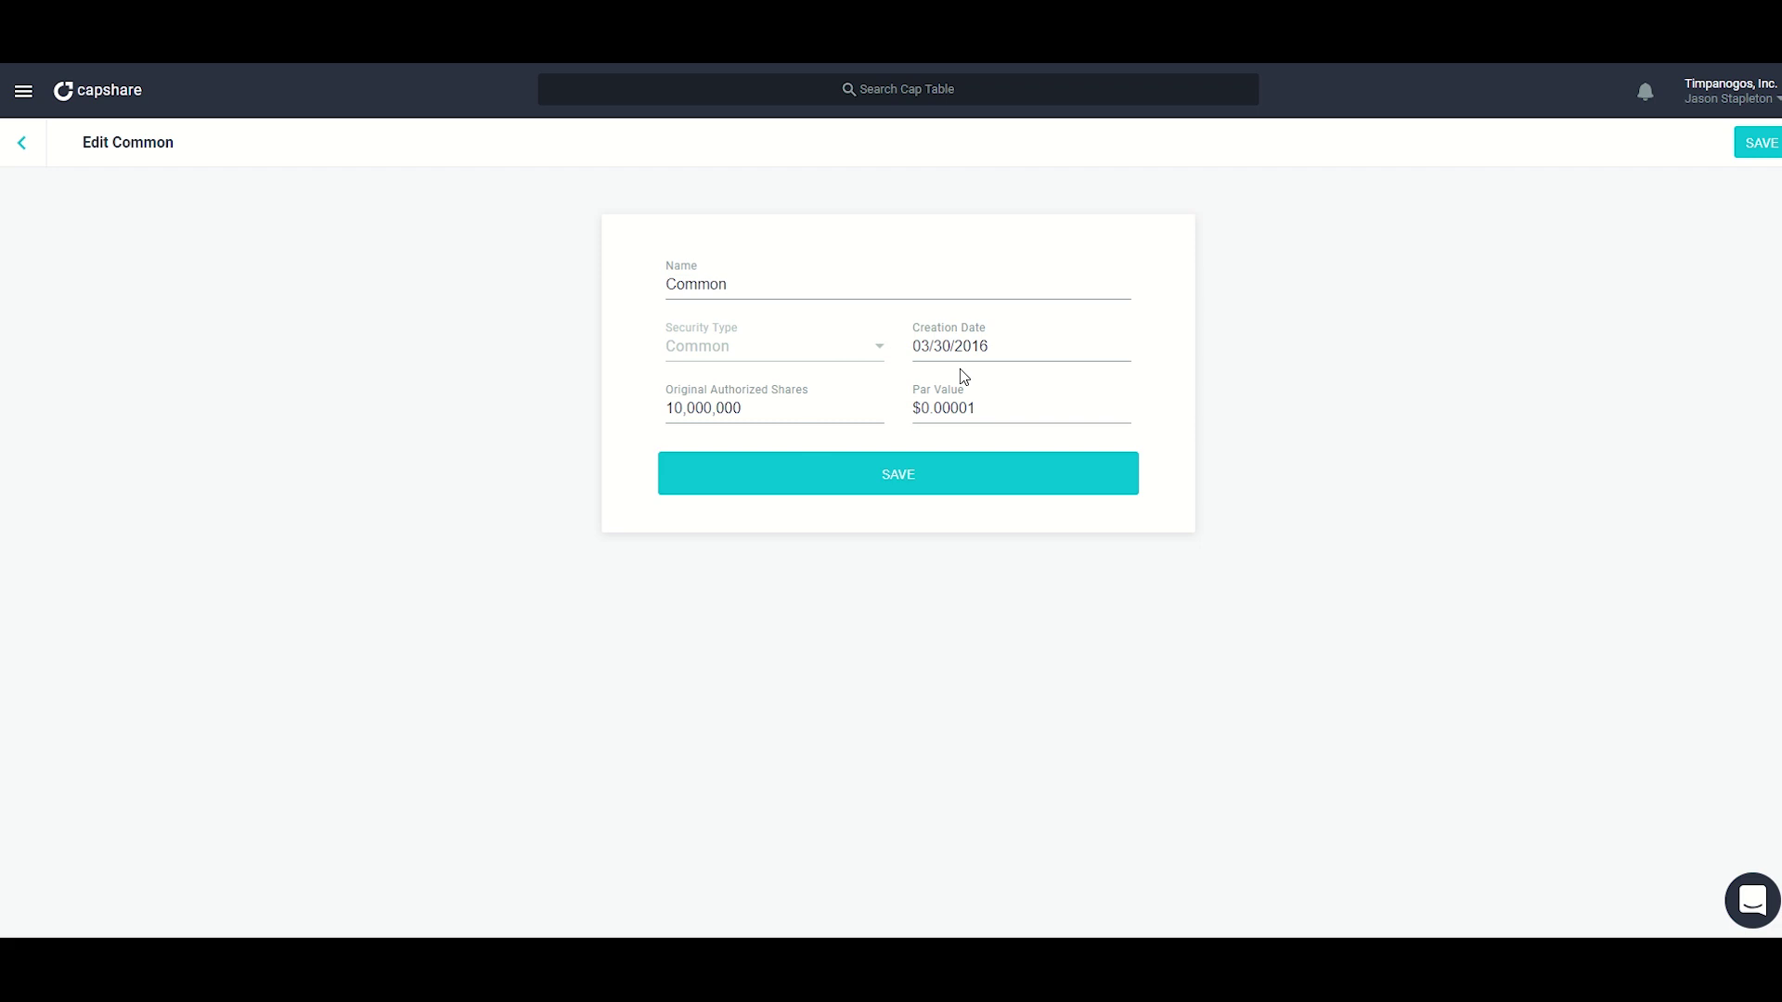
click(21, 144)
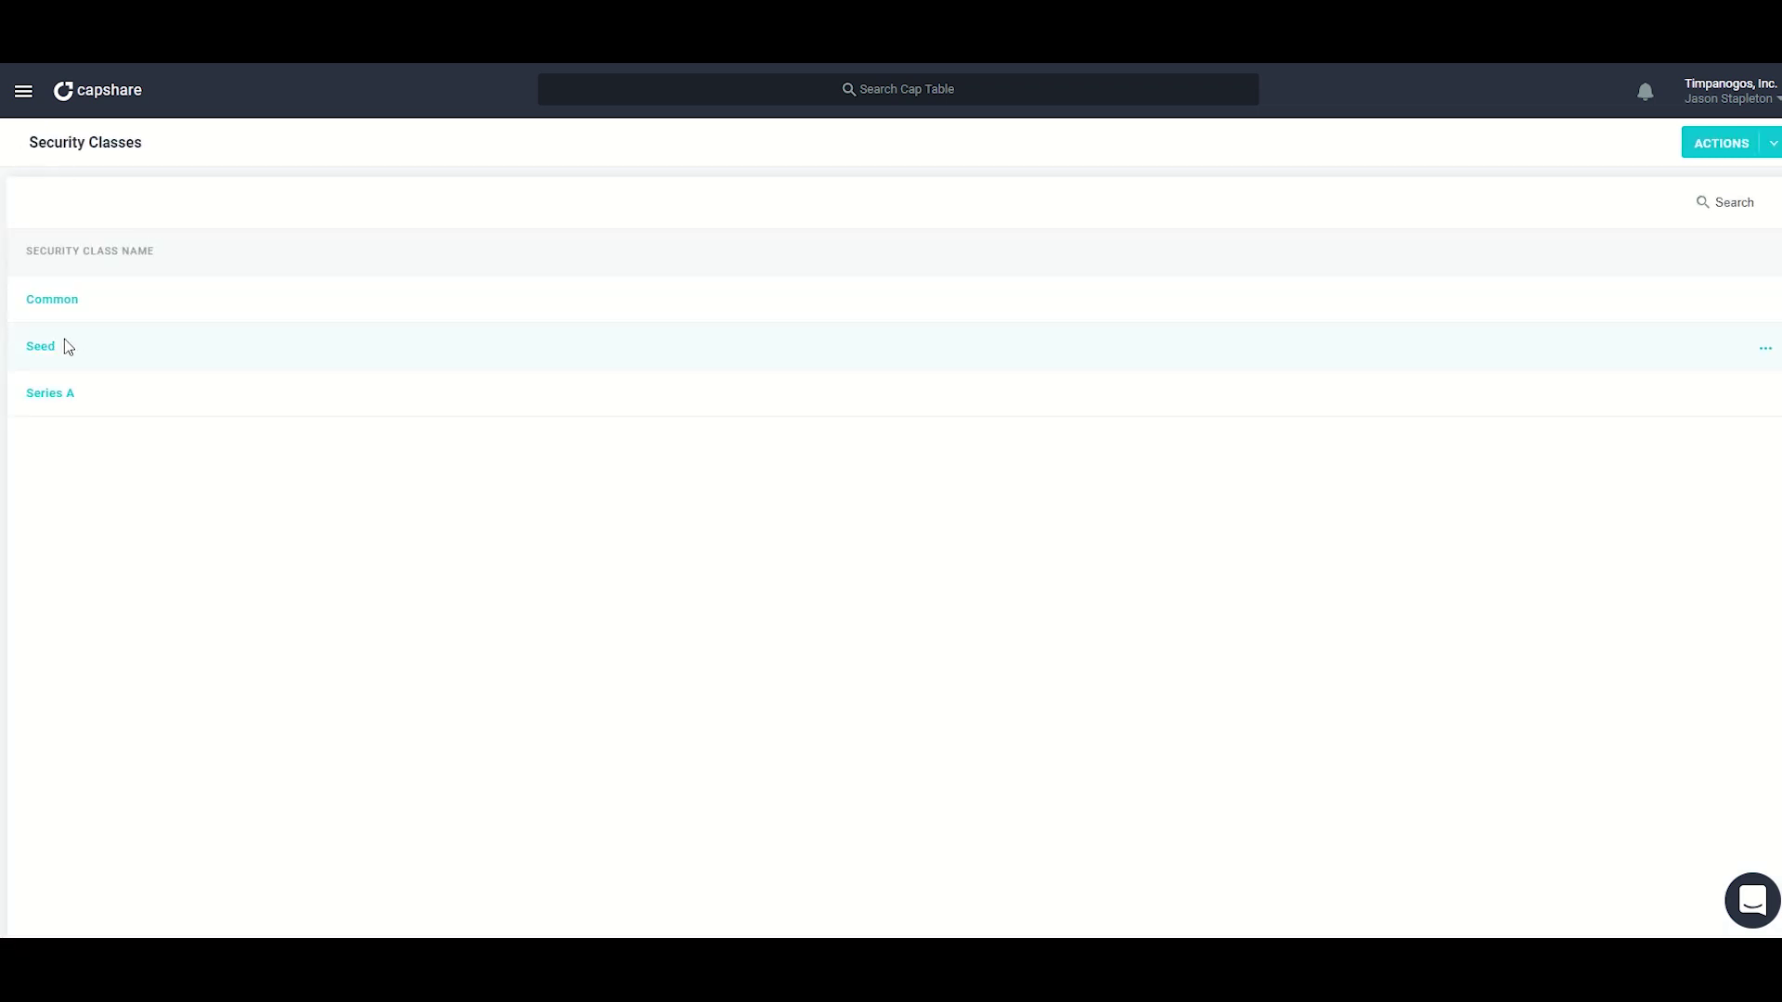
Review the Series A form: $4.31 issue price, 3x participation cap, 9% dividends
click(1767, 397)
click(1718, 431)
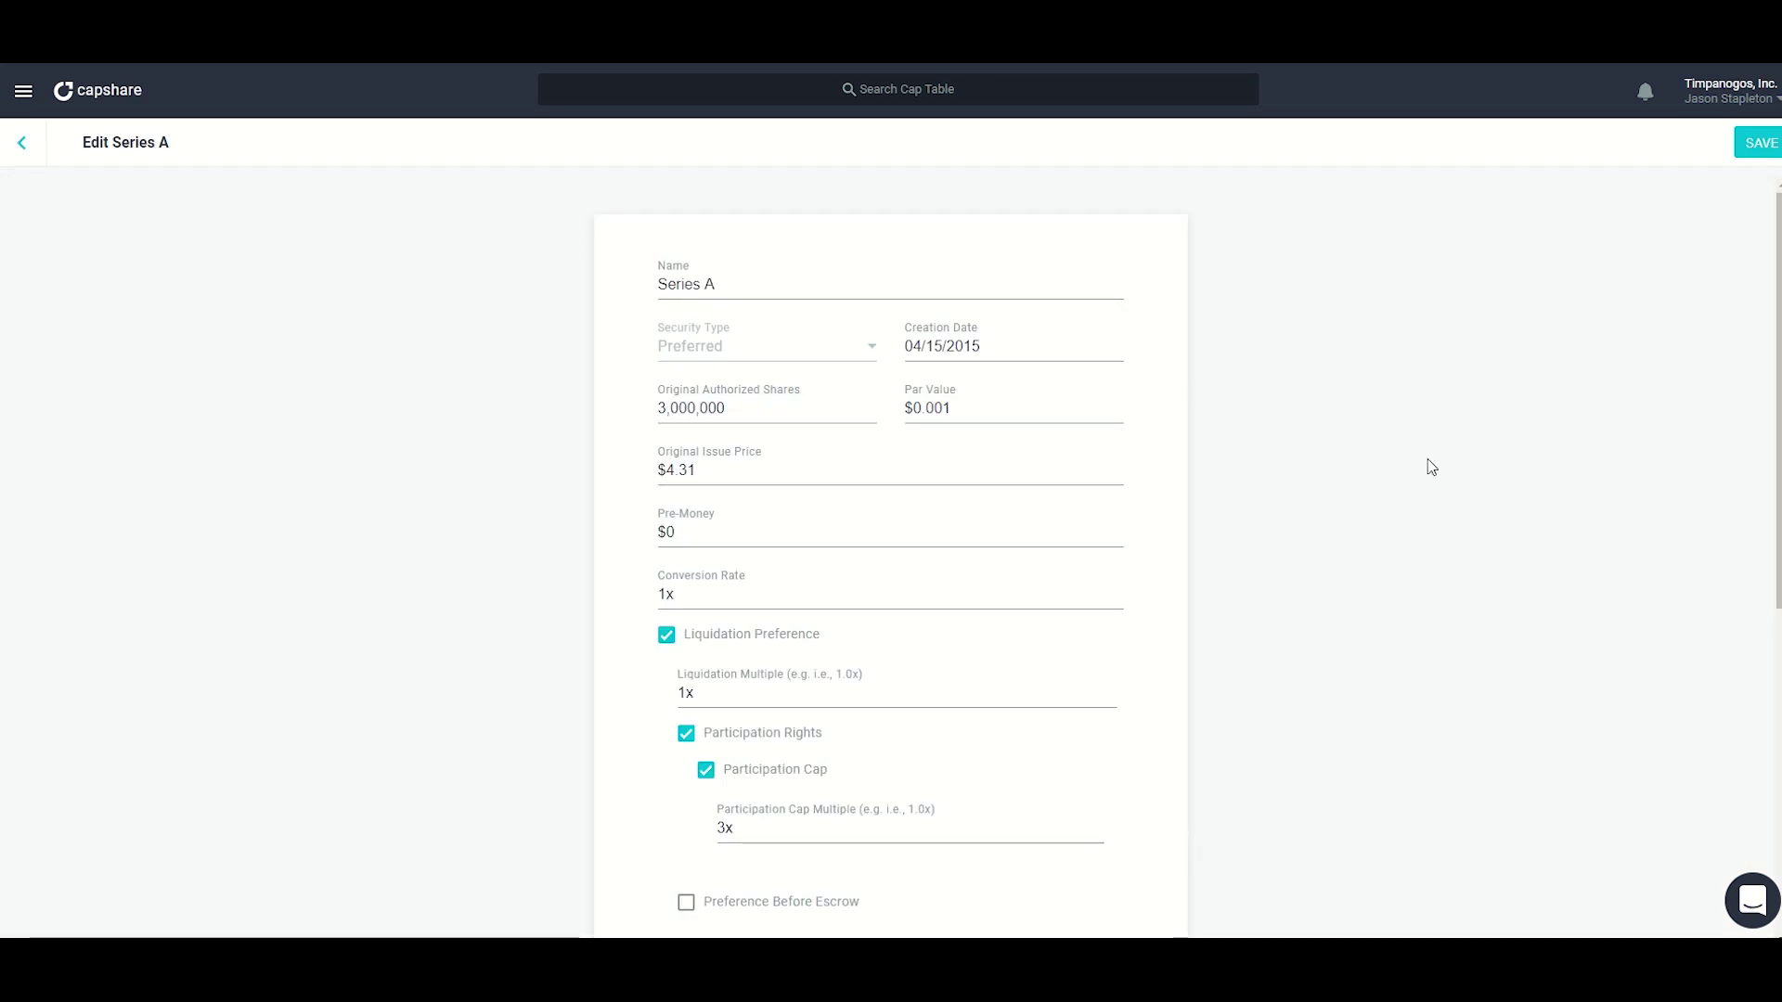
scroll(1388, 442, down, 1)
scroll(1235, 432, up, 1)
scroll(721, 462, down, 1)
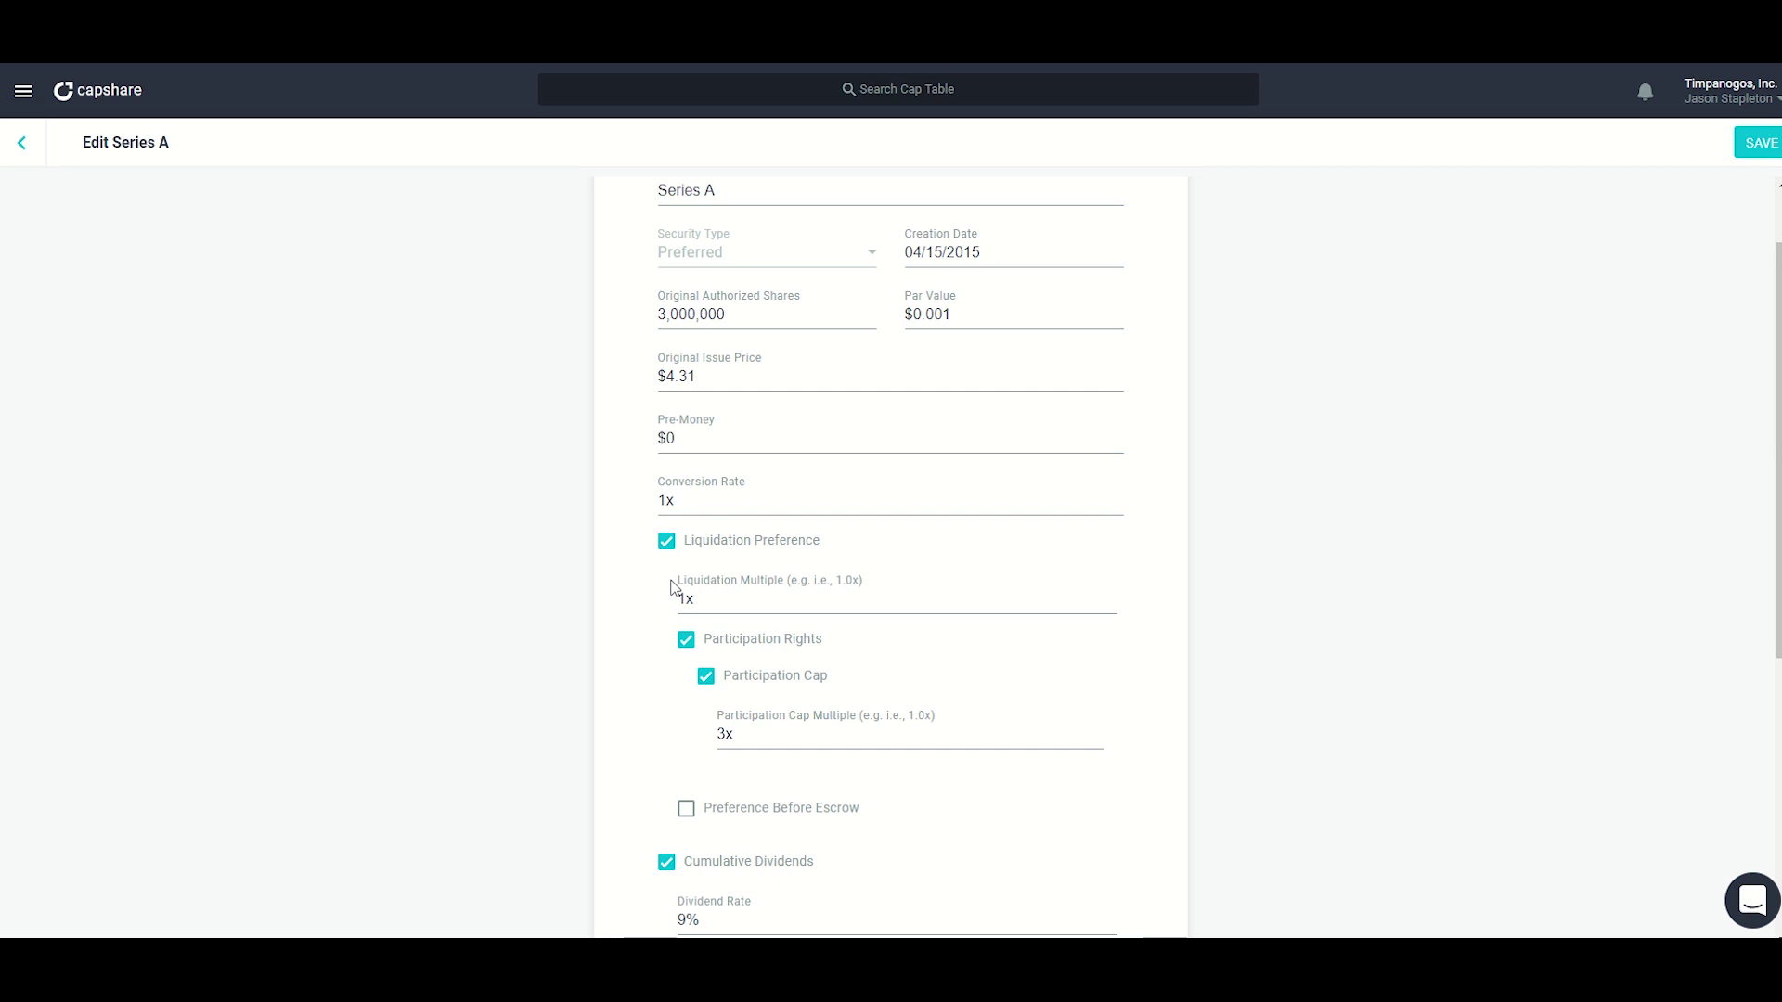
scroll(672, 588, down, 1)
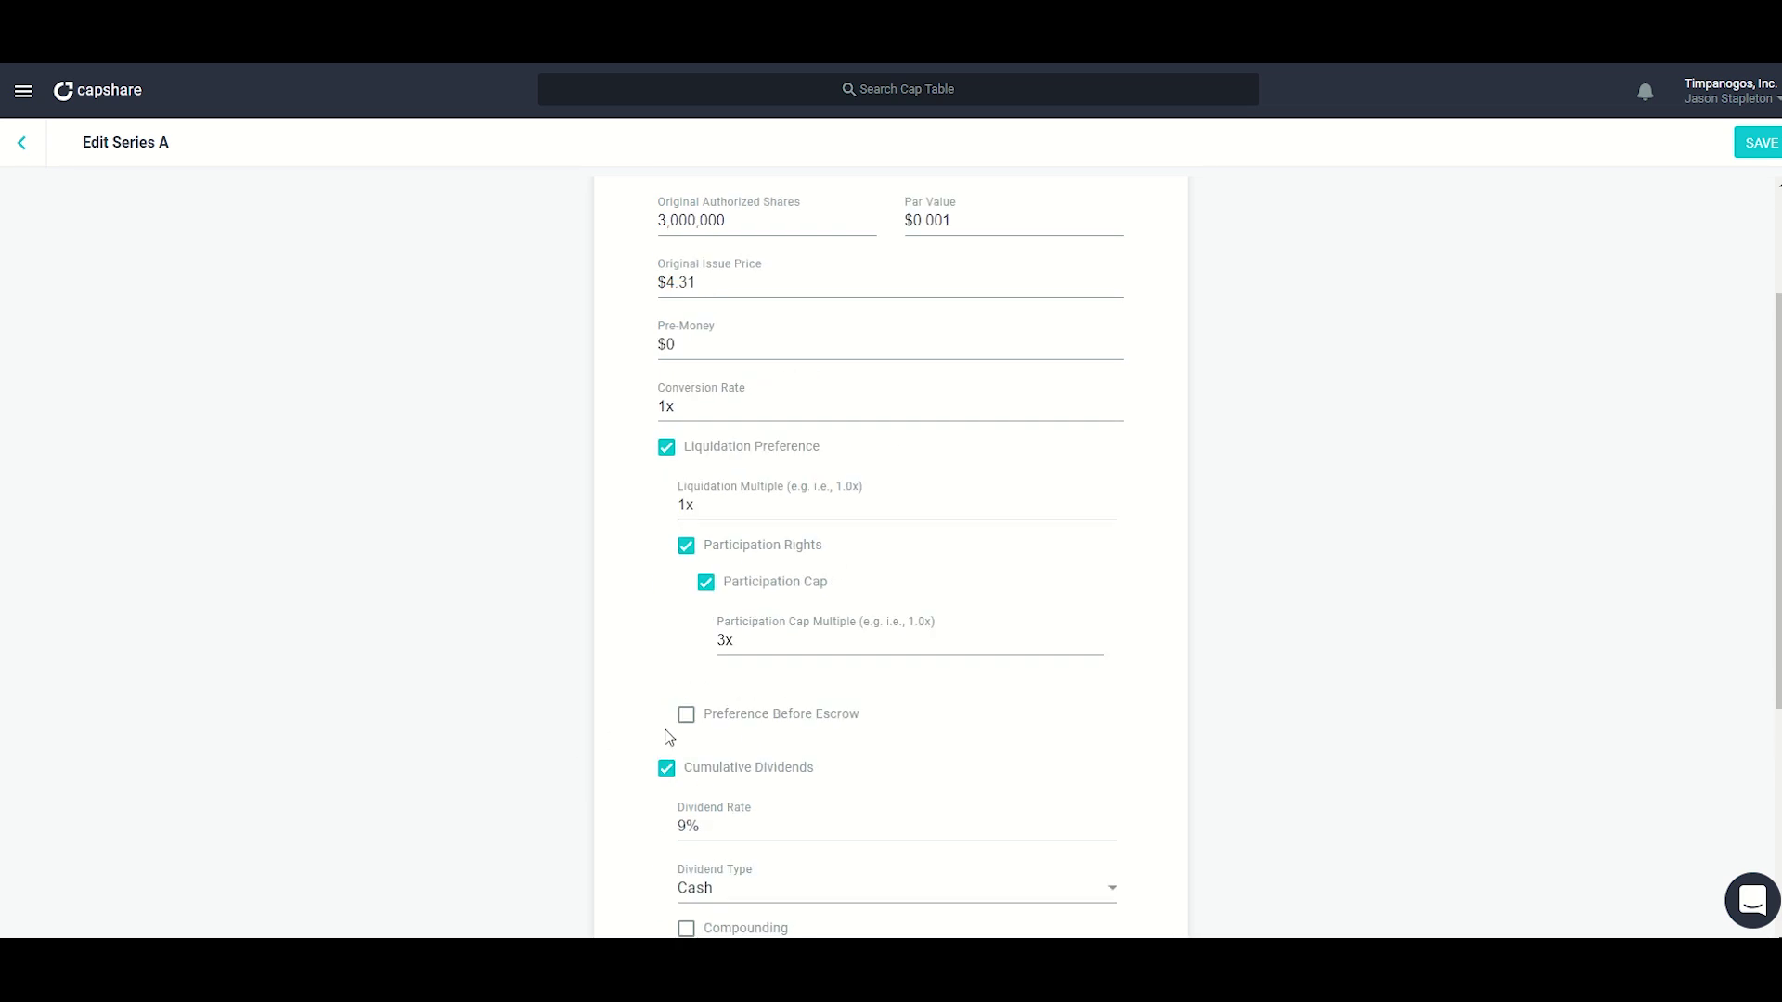
click(21, 142)
click(25, 93)
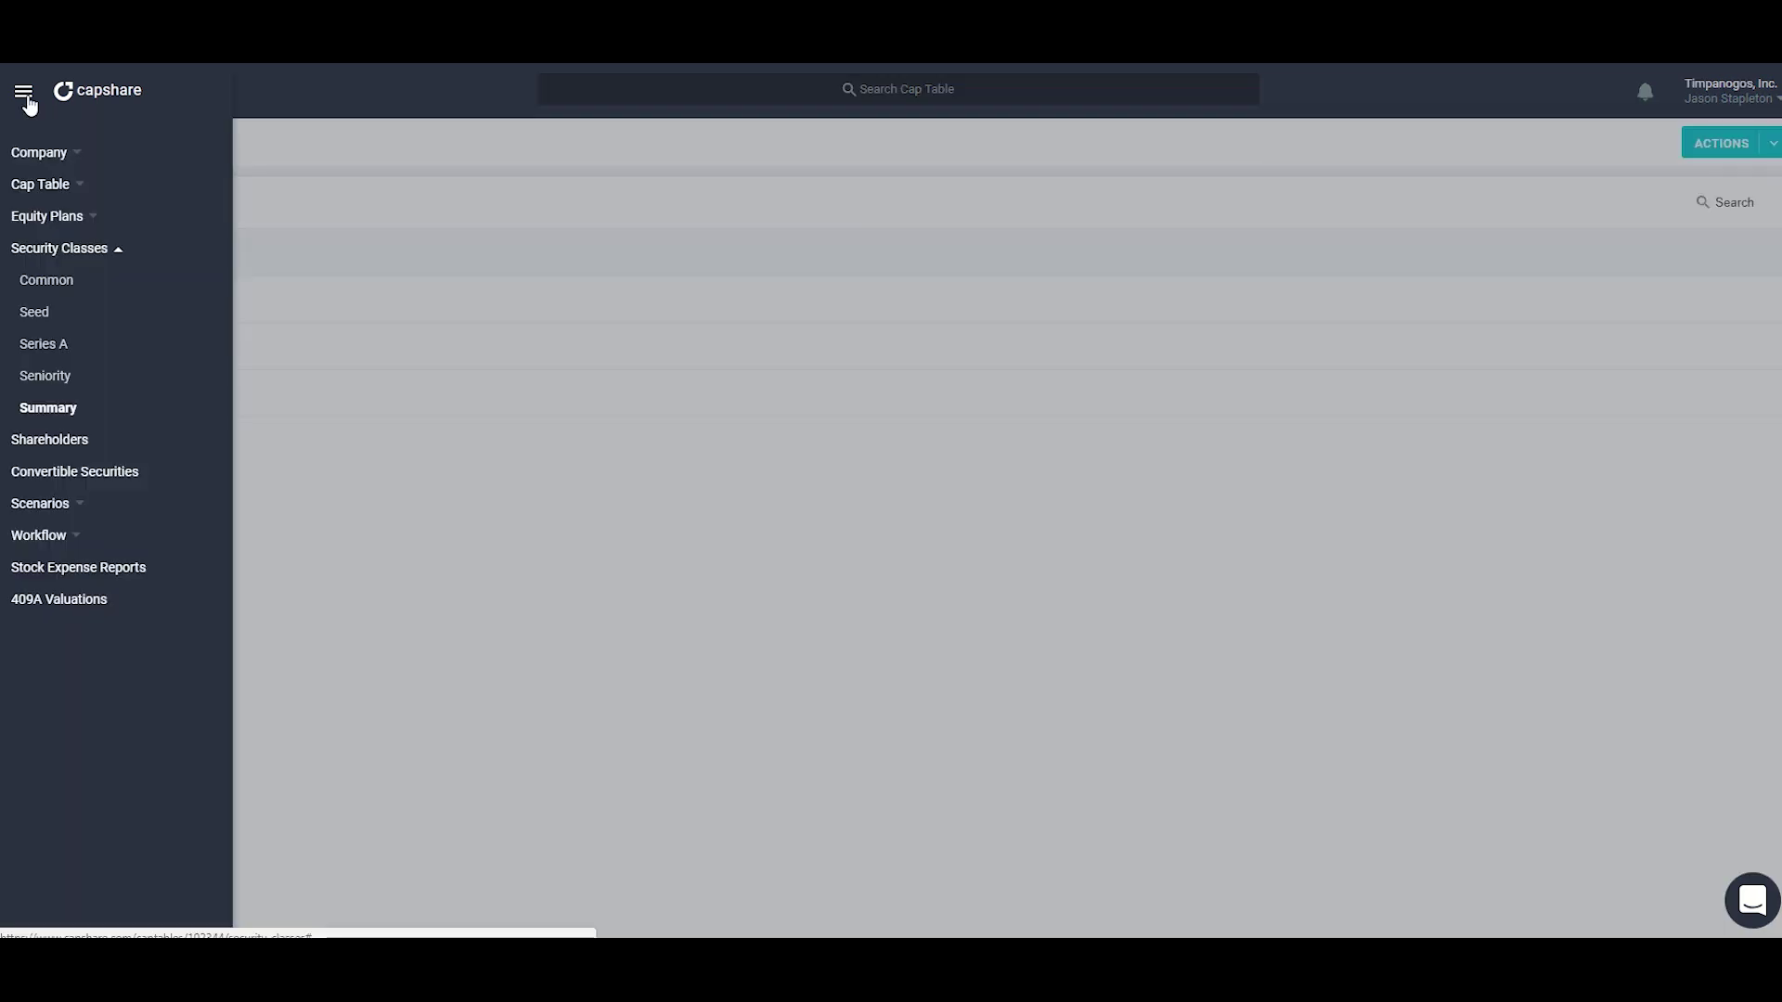
Open Adjust Seniority, ranking Common, Seed and Series A in tranches 1, 2 and 3
click(53, 379)
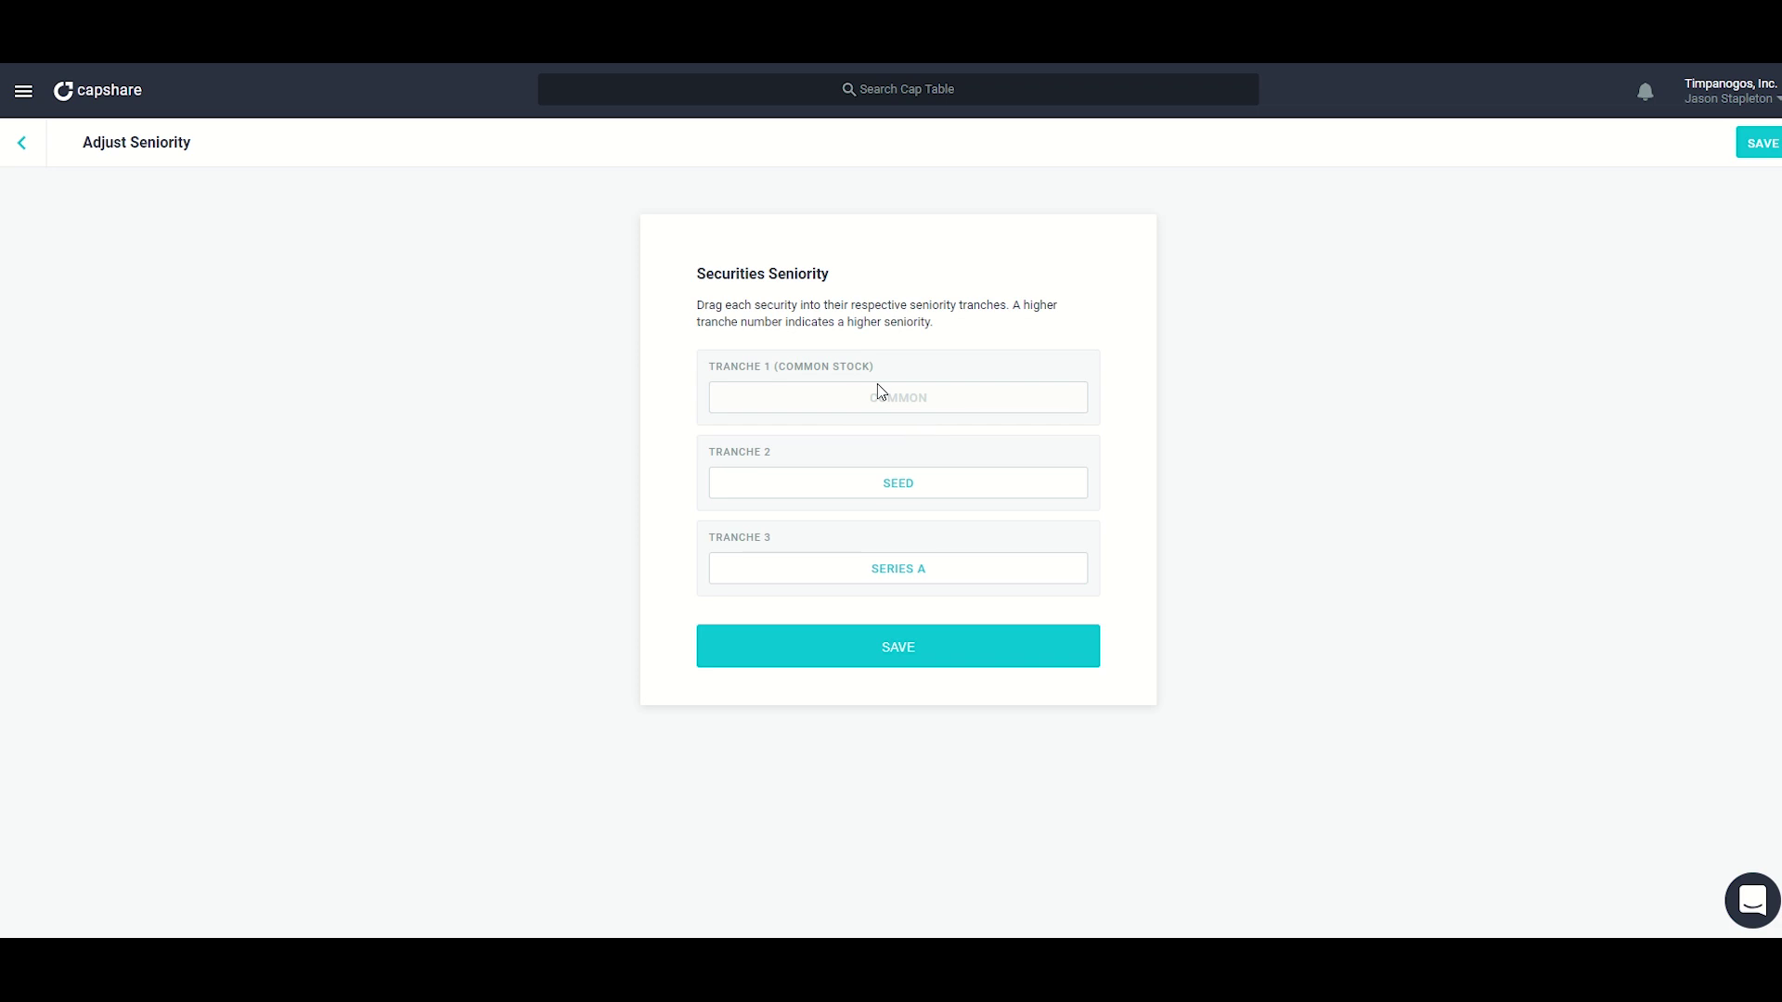
click(25, 93)
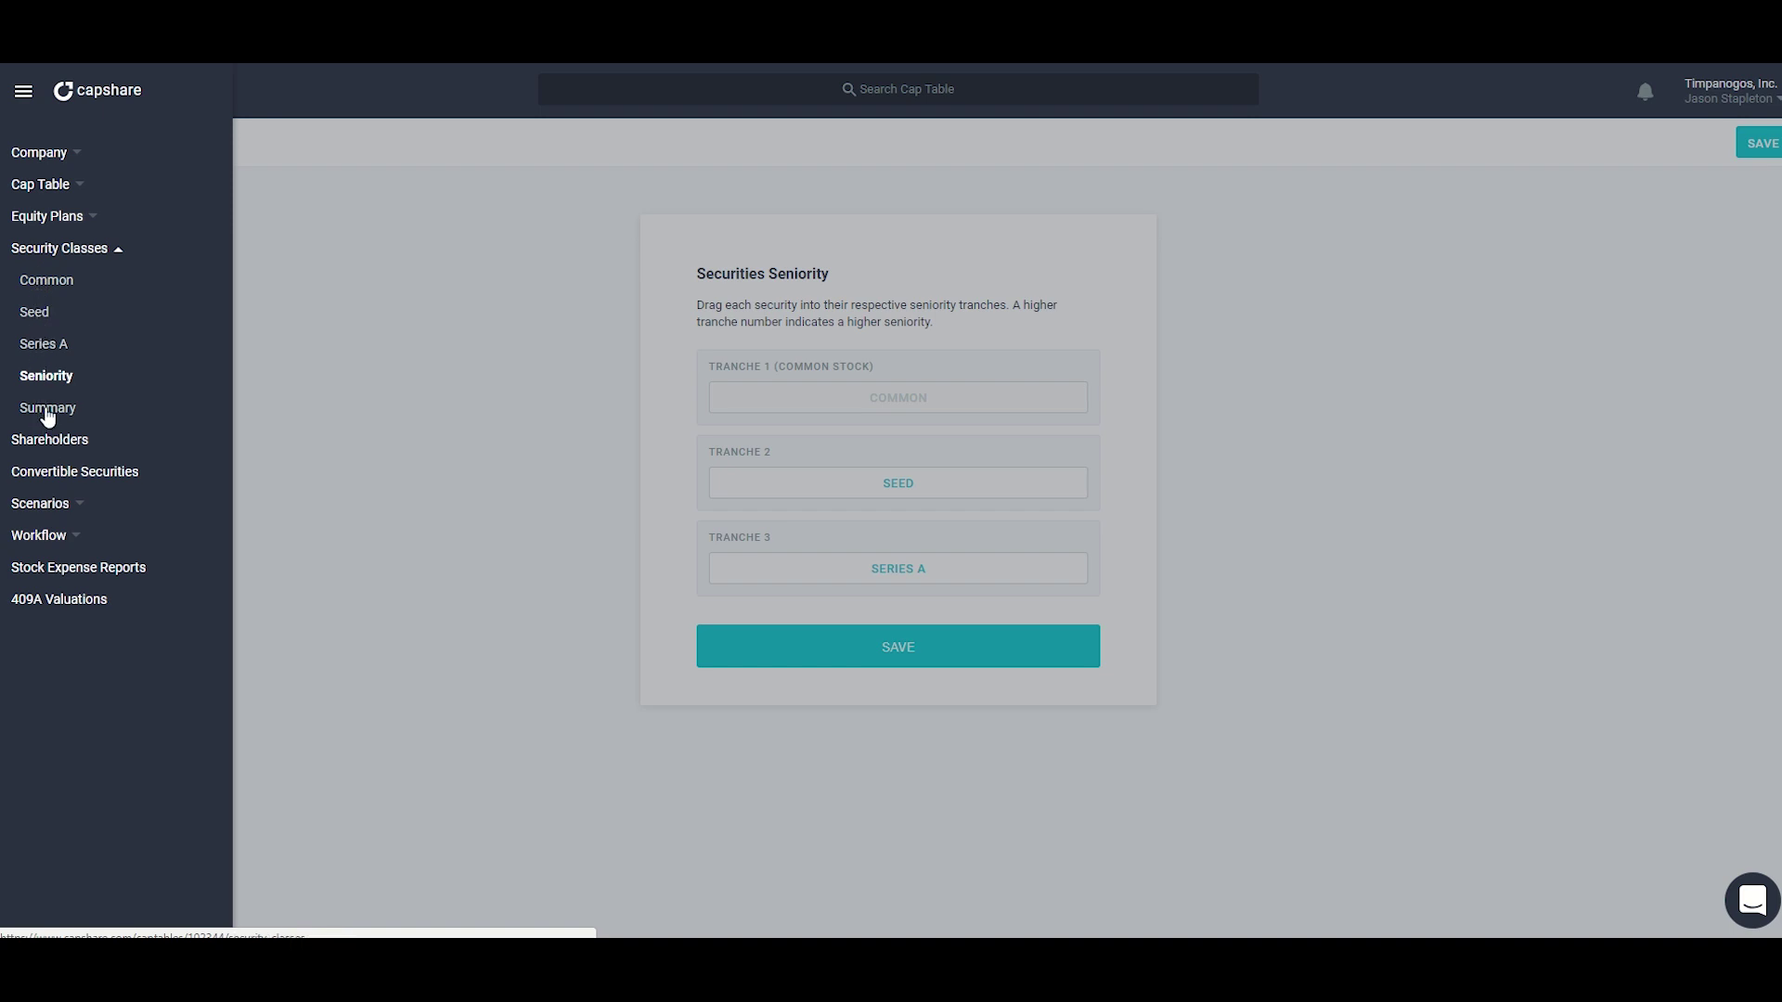
Open the Seed class's five certificates, then its empty Adjustments and Documents tabs
click(35, 316)
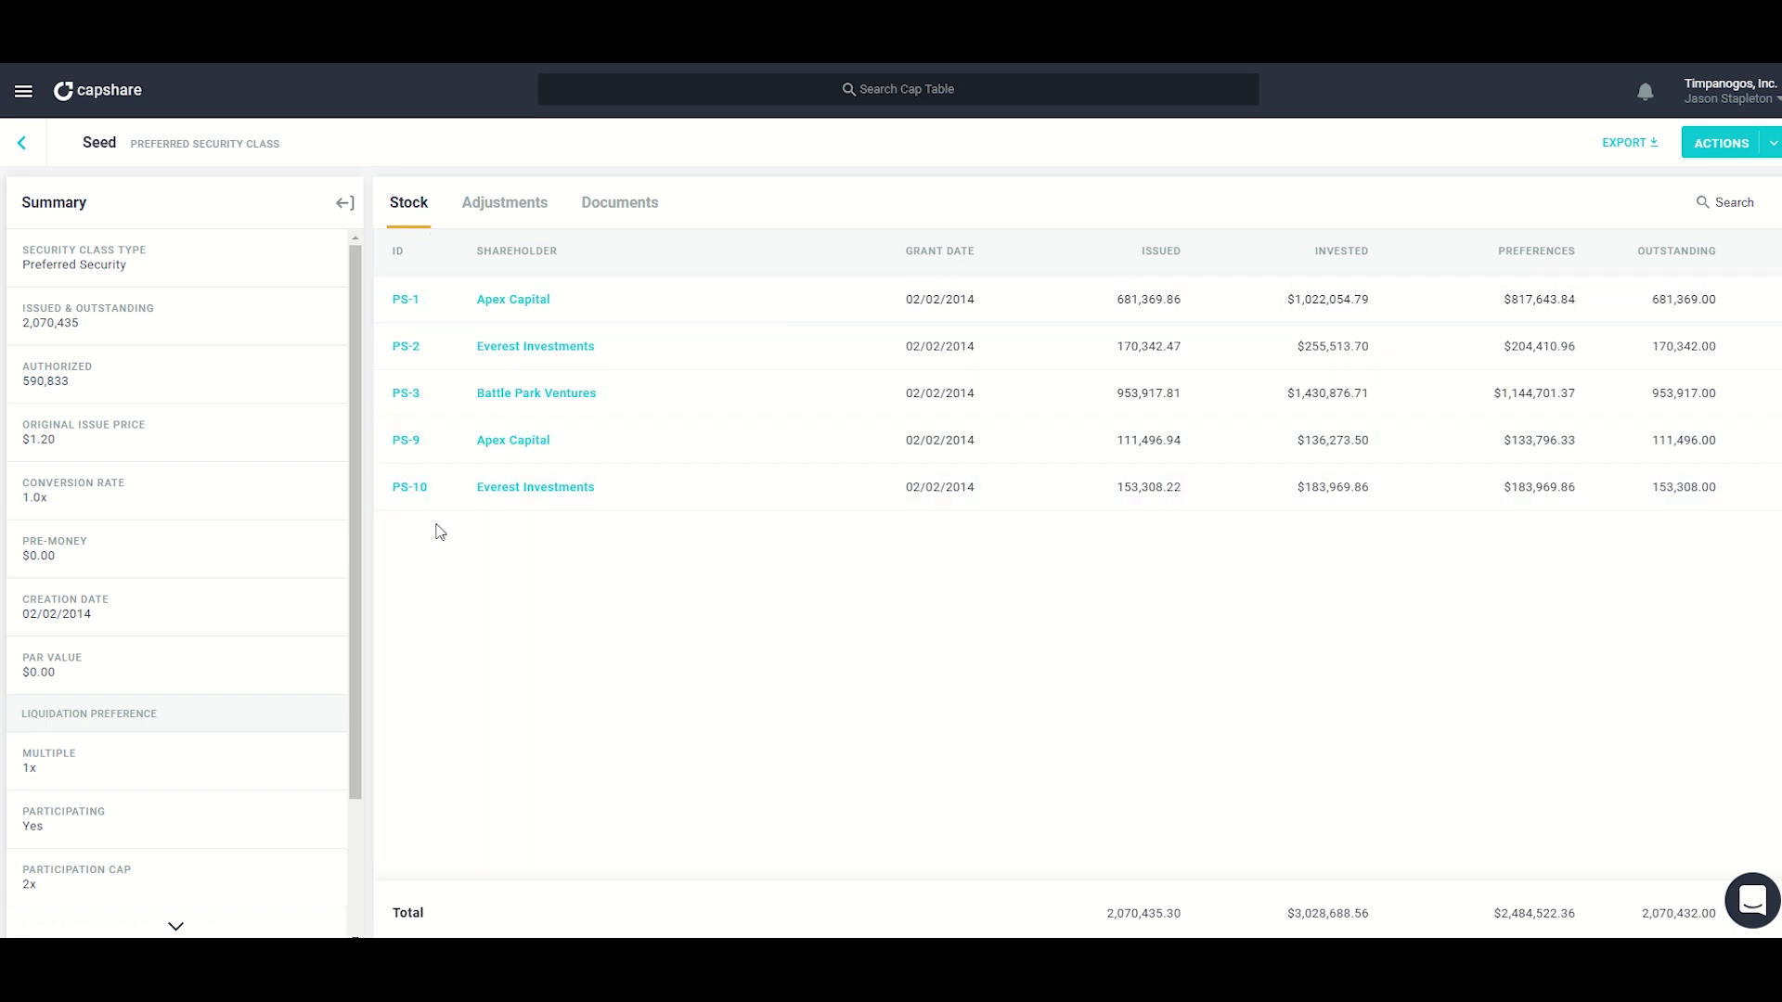
click(478, 215)
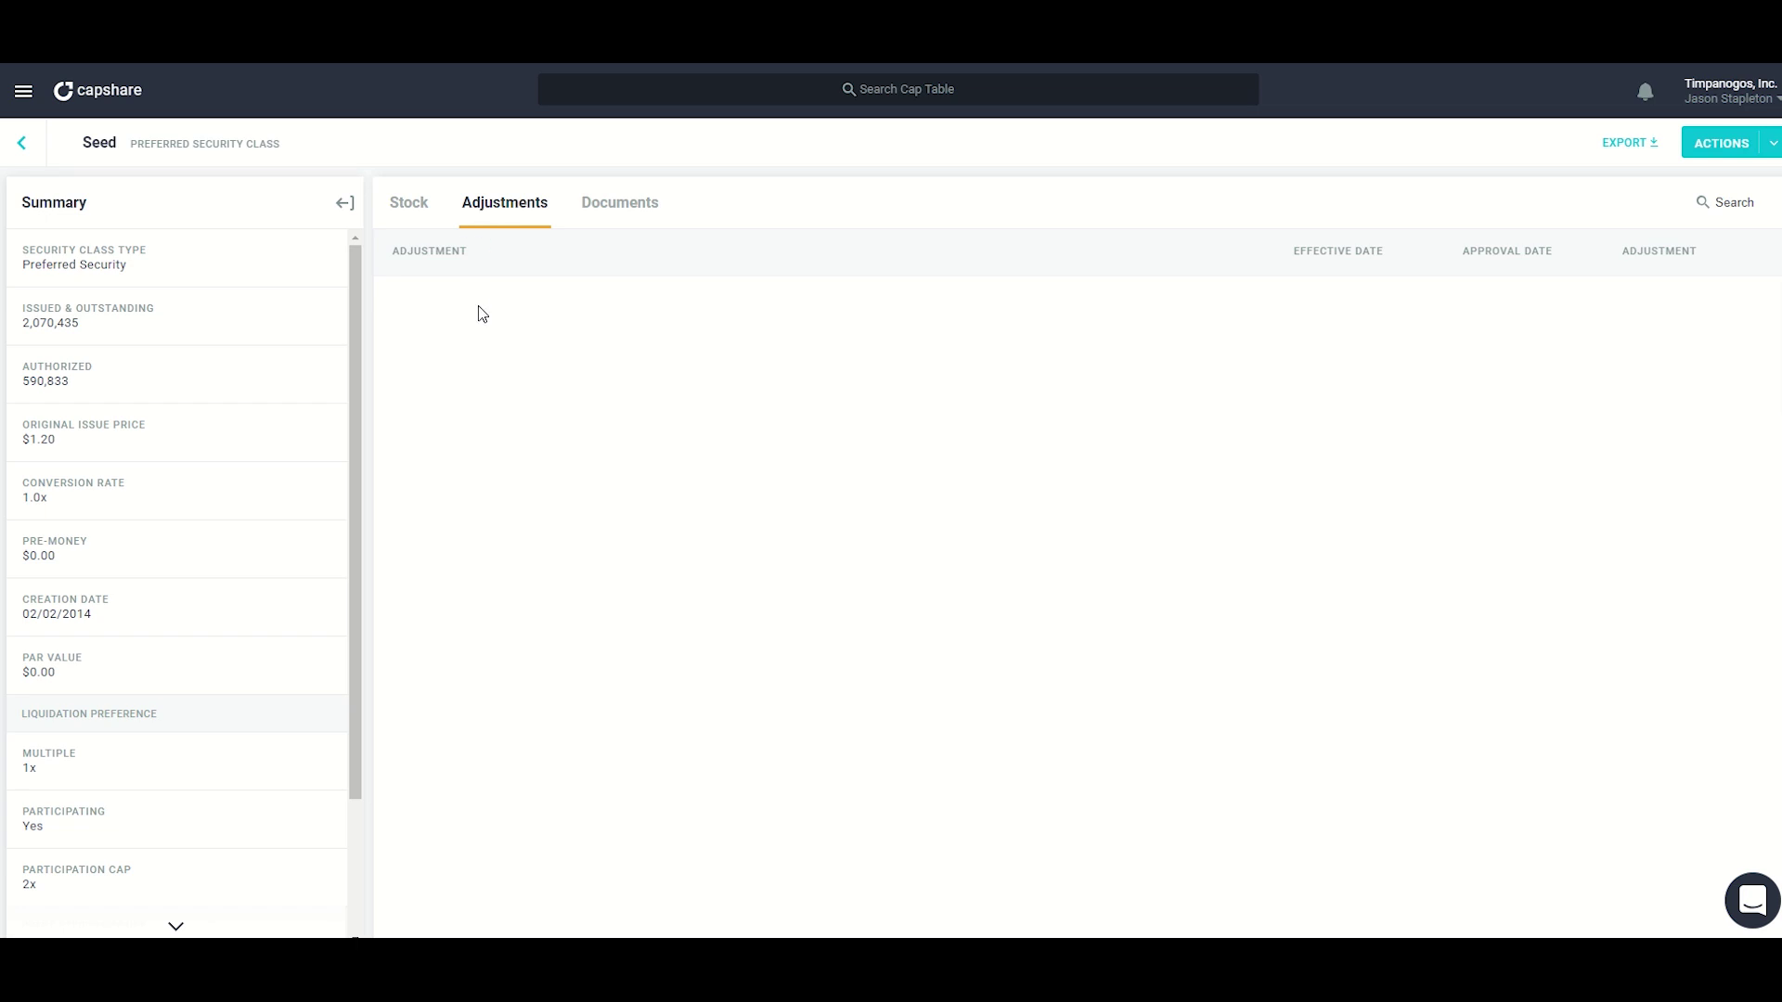
click(594, 215)
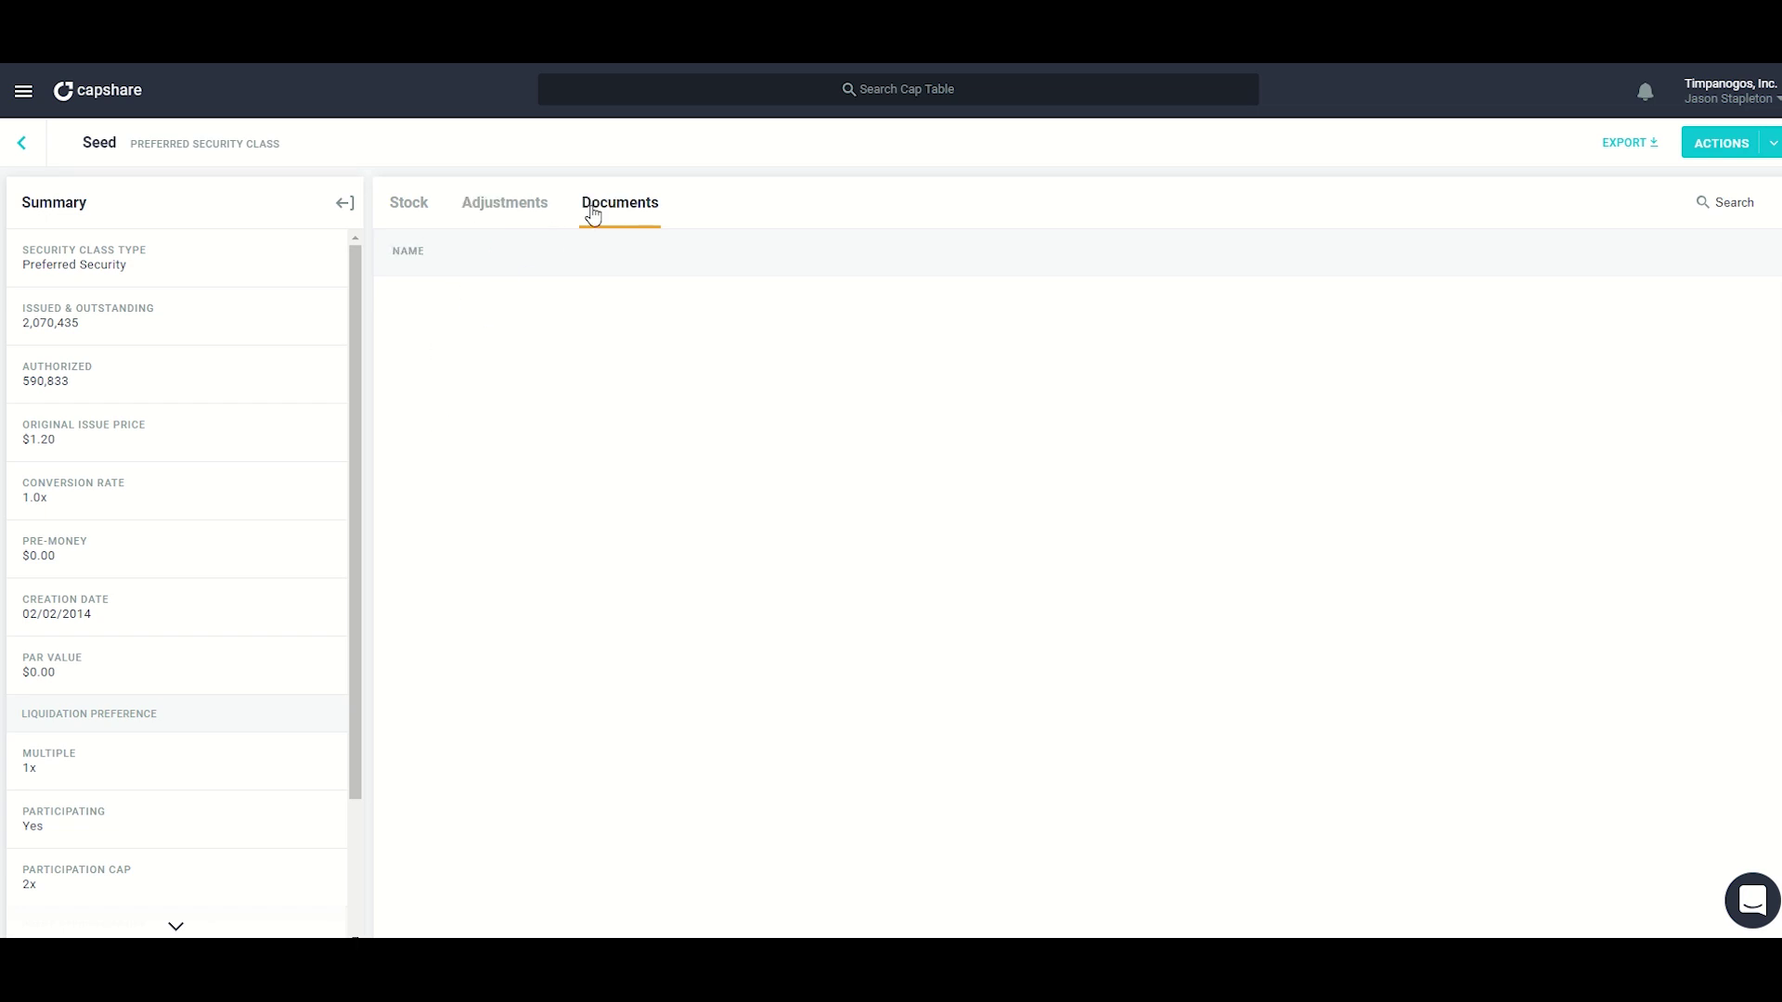
click(23, 90)
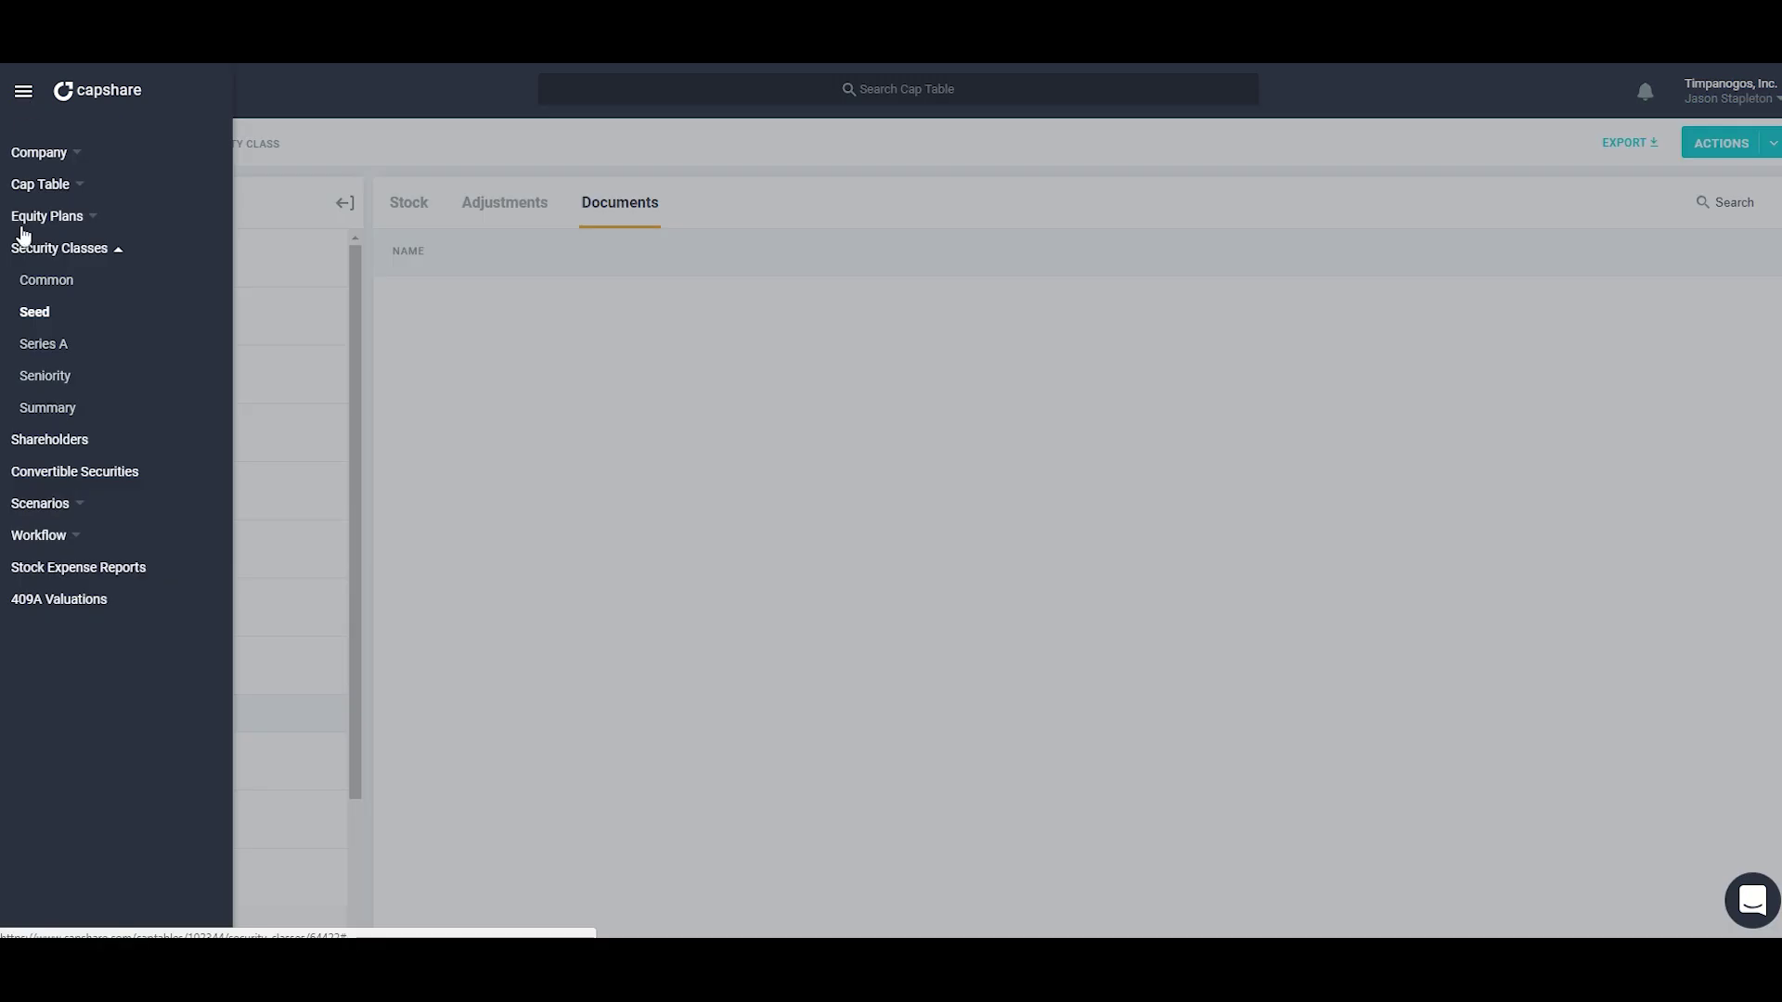
Open Shareholders and scroll through each holder's type, department, email and Active status
click(53, 438)
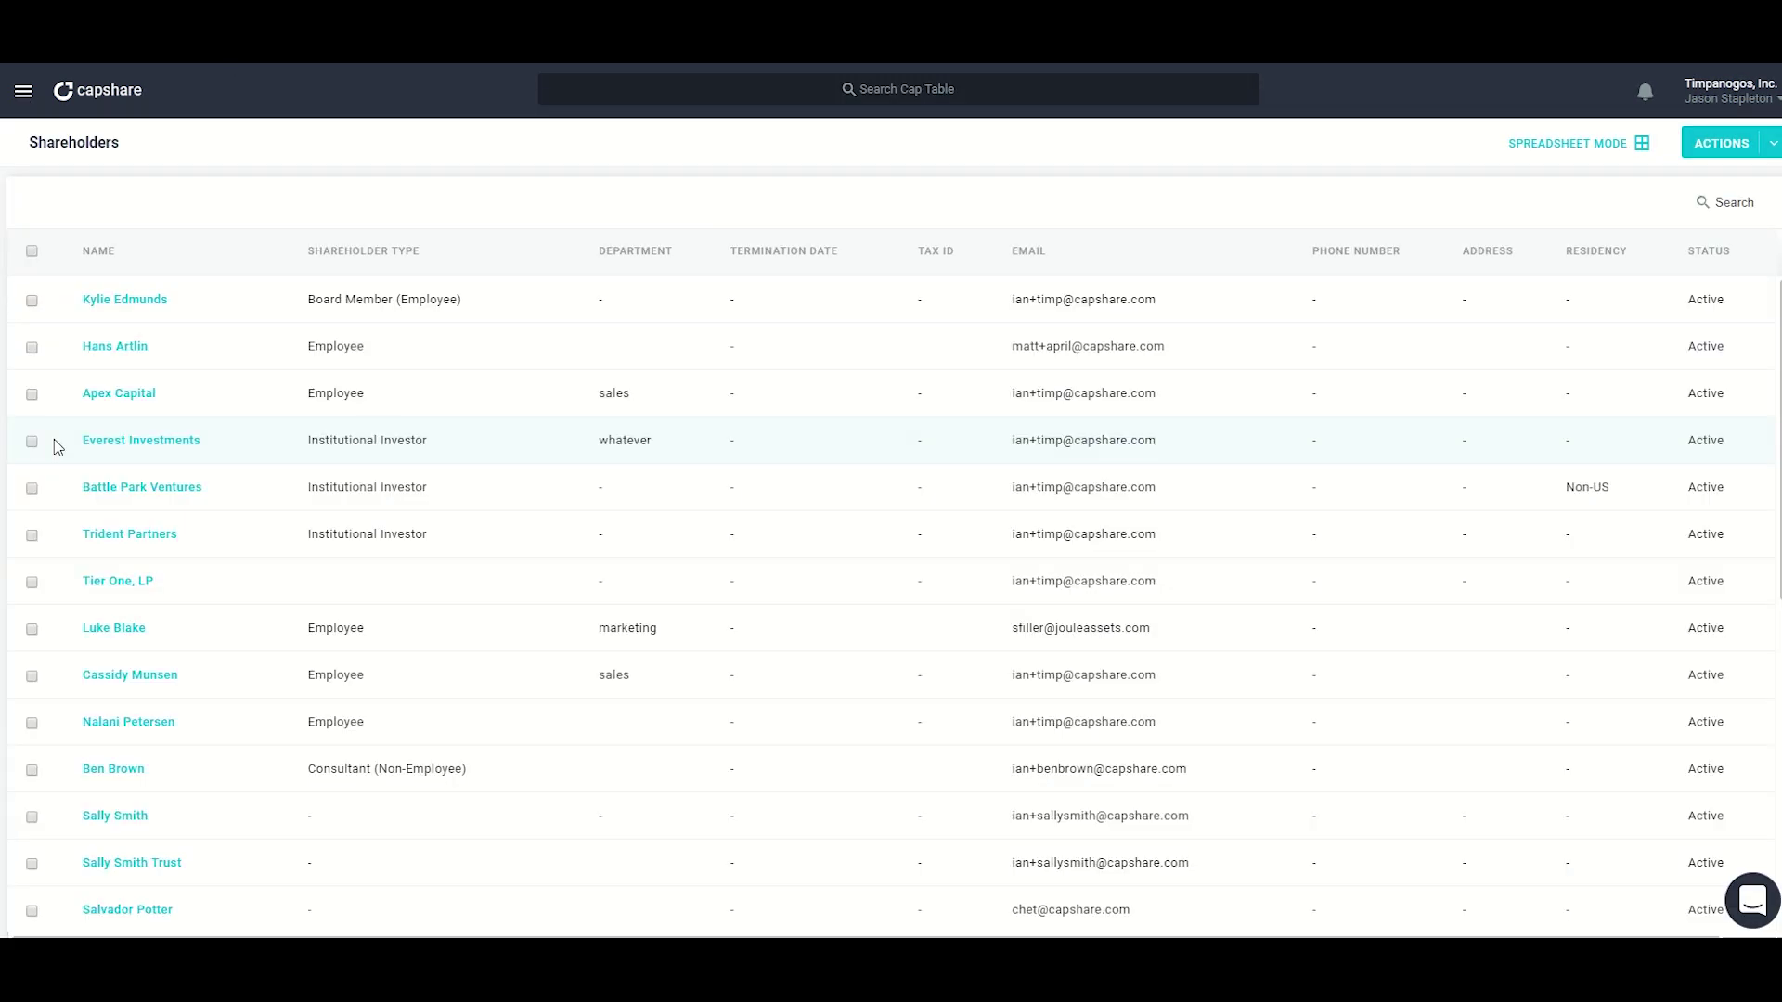
scroll(209, 340, down, 7)
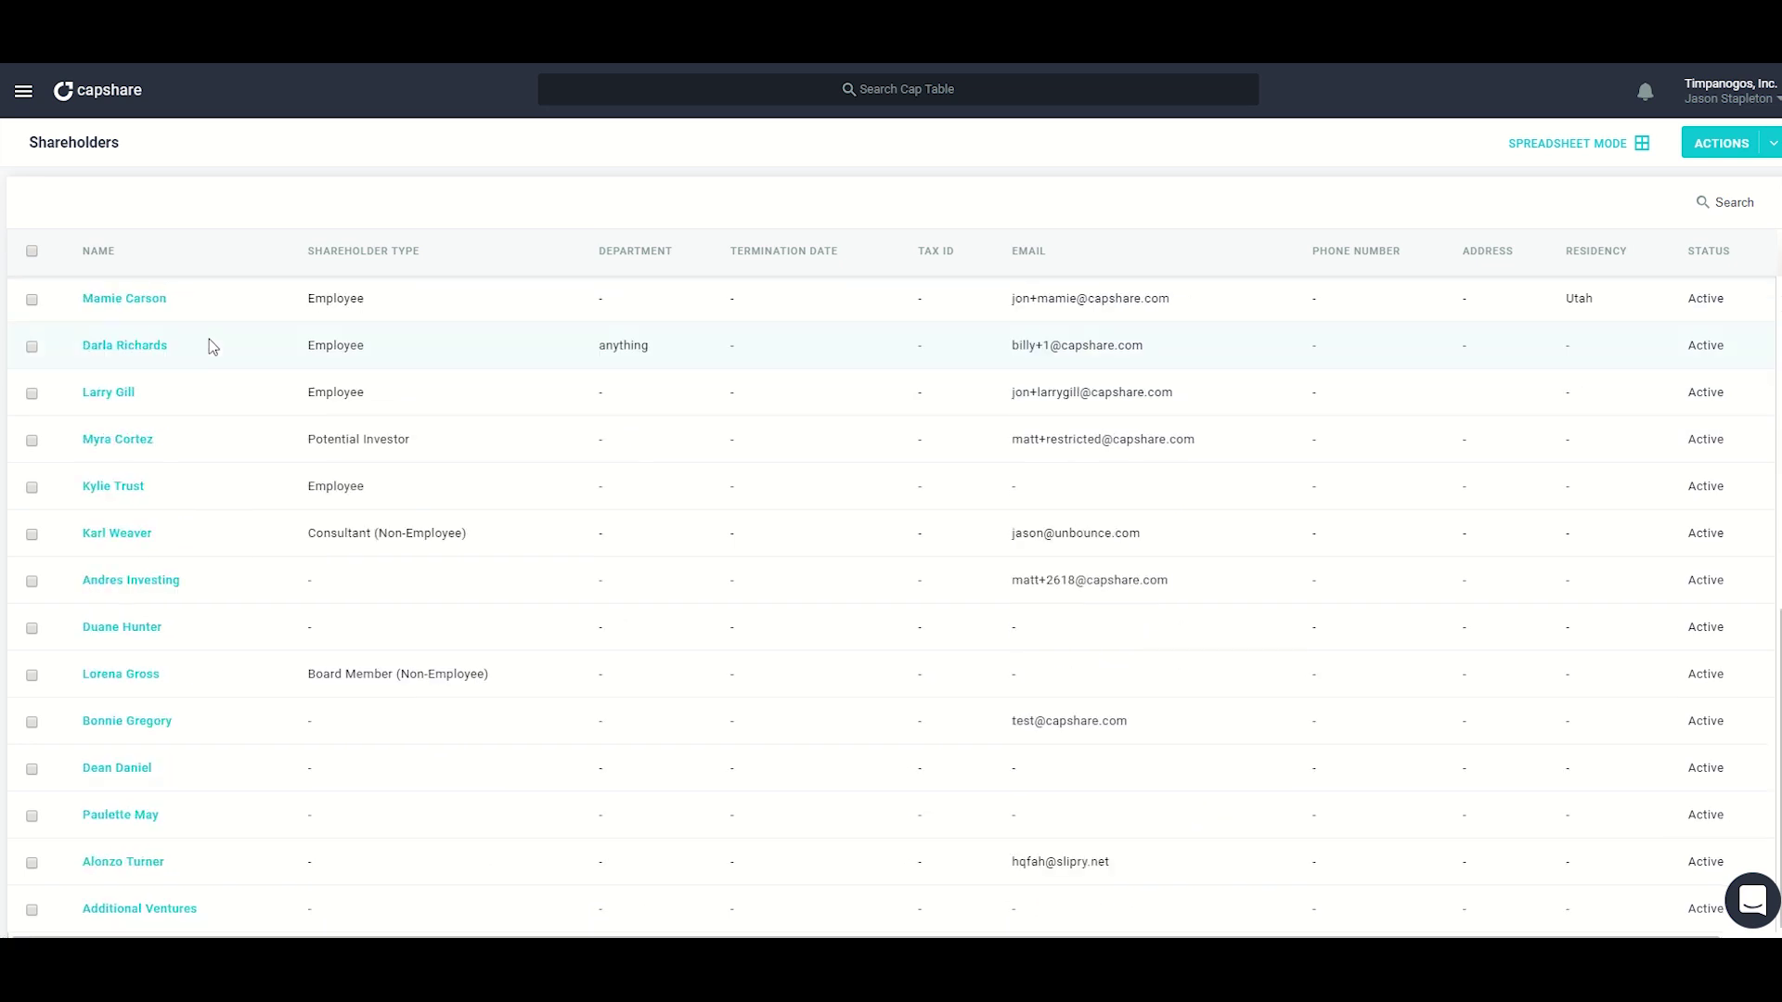
scroll(209, 340, up, 7)
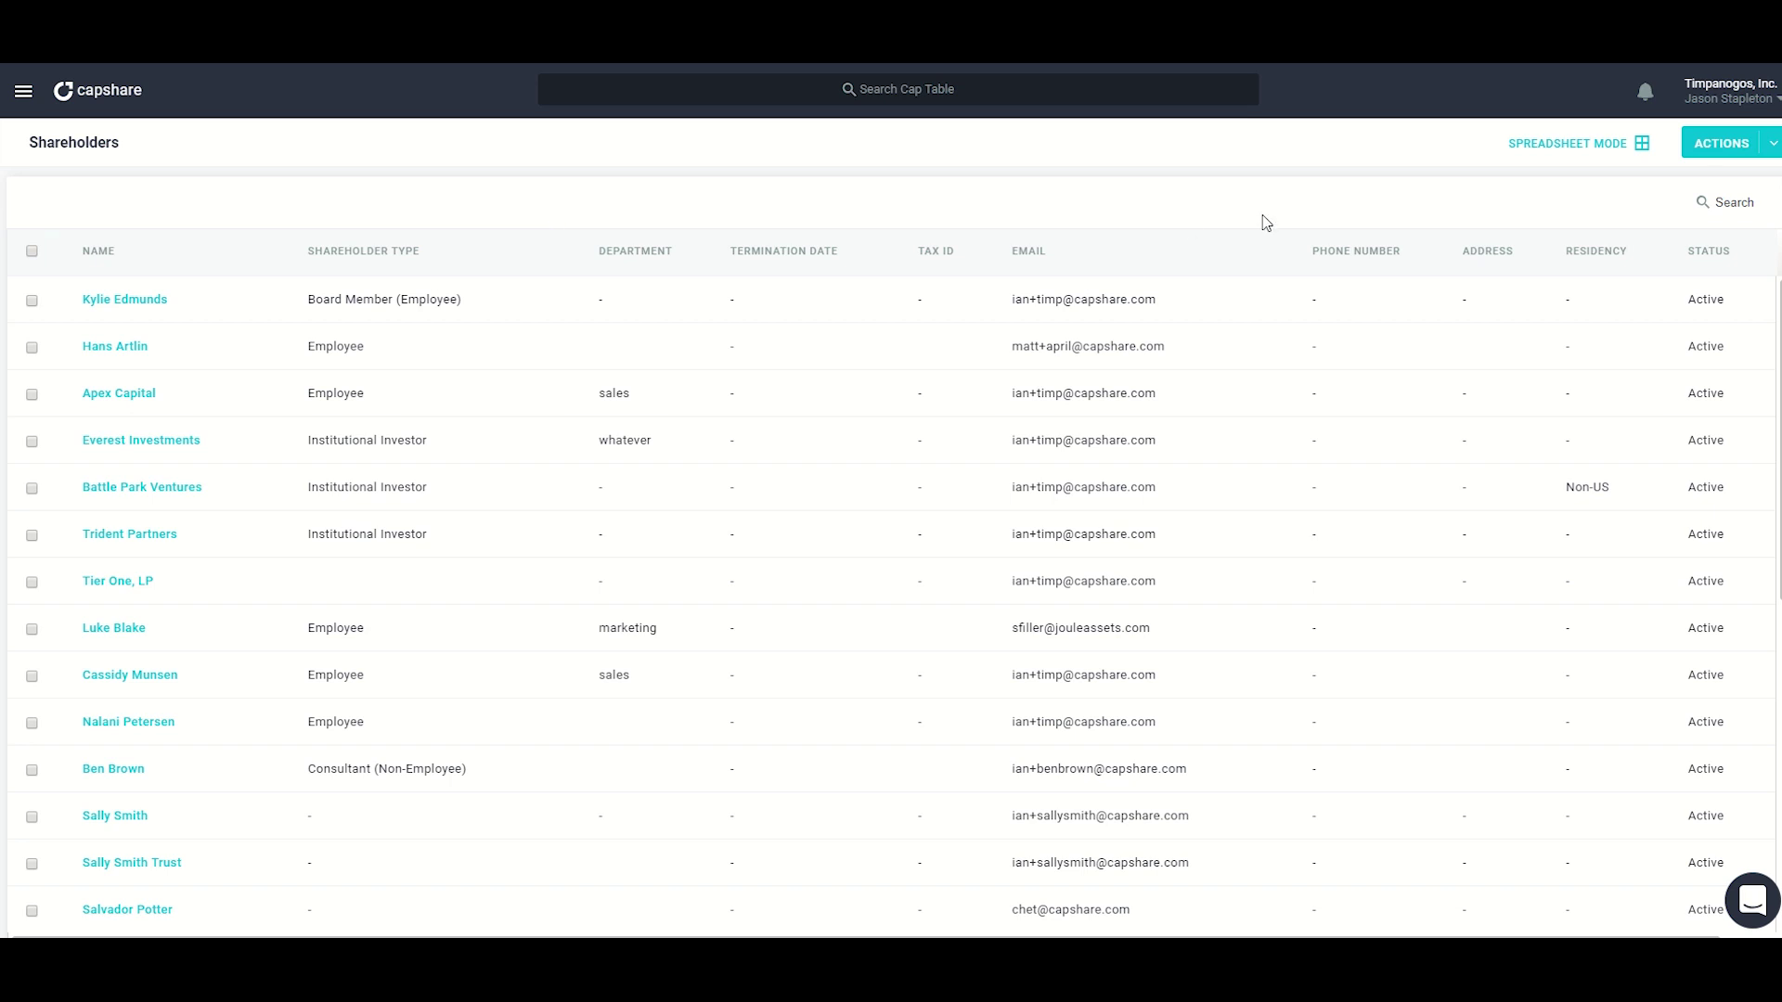
click(1547, 147)
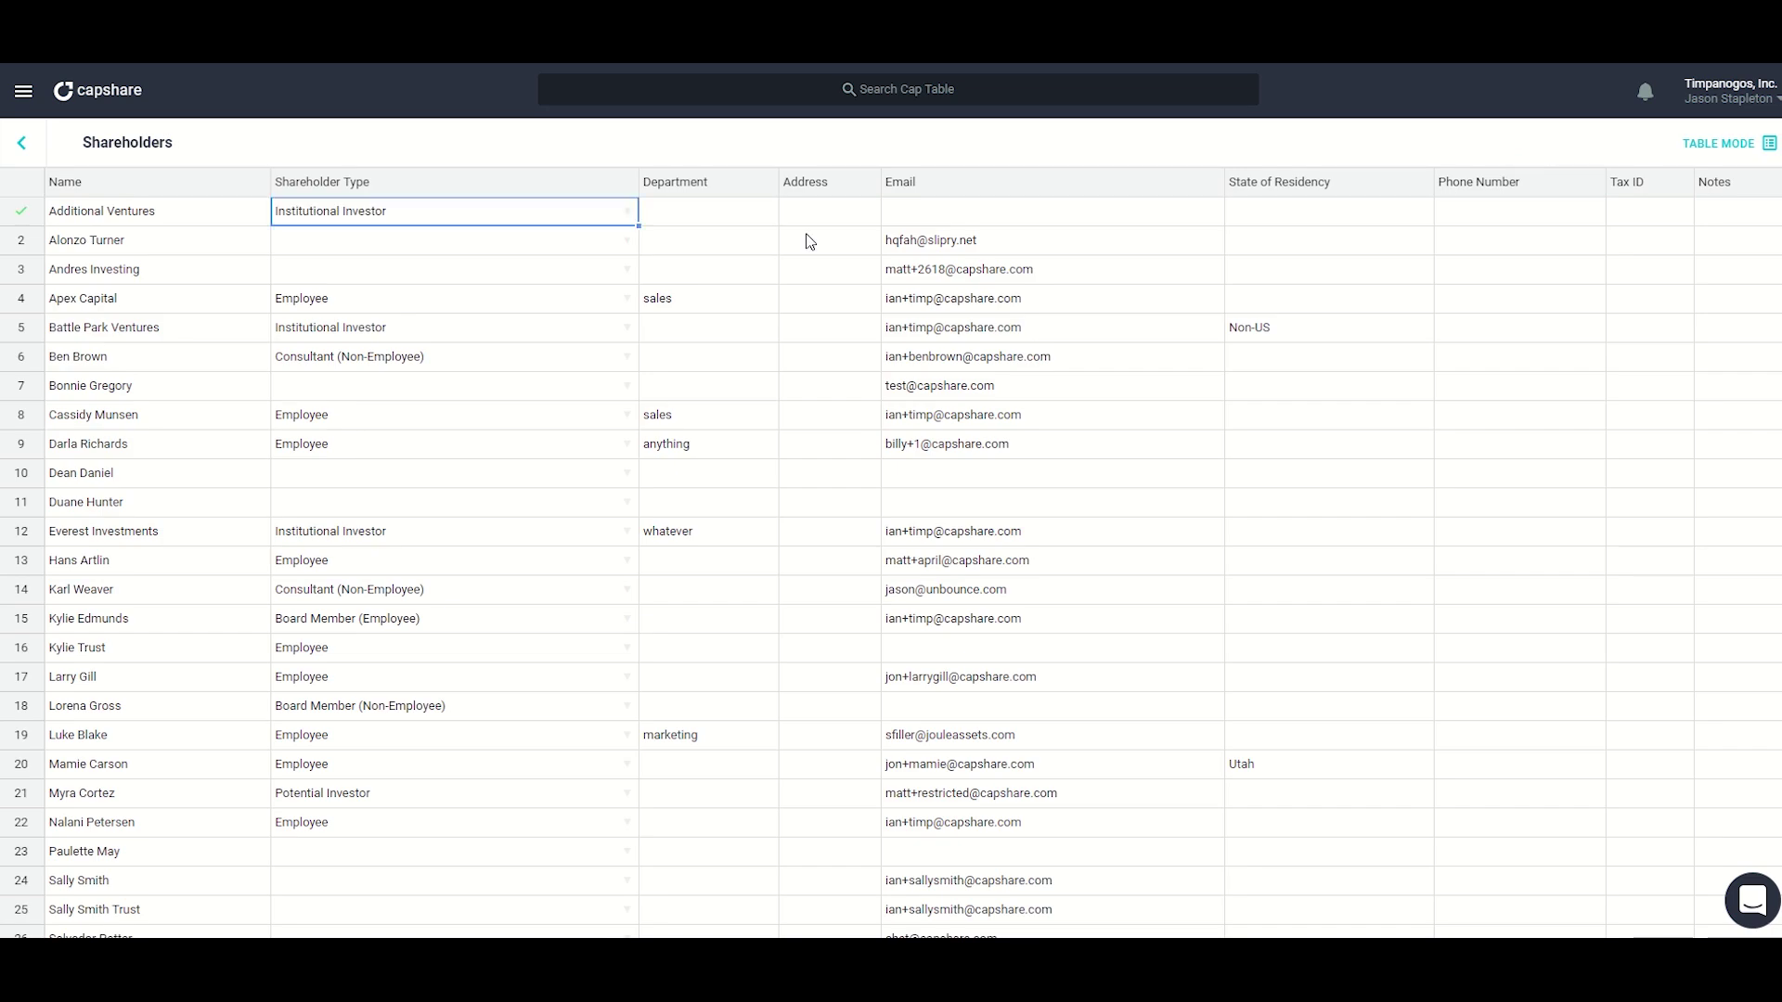
click(1710, 147)
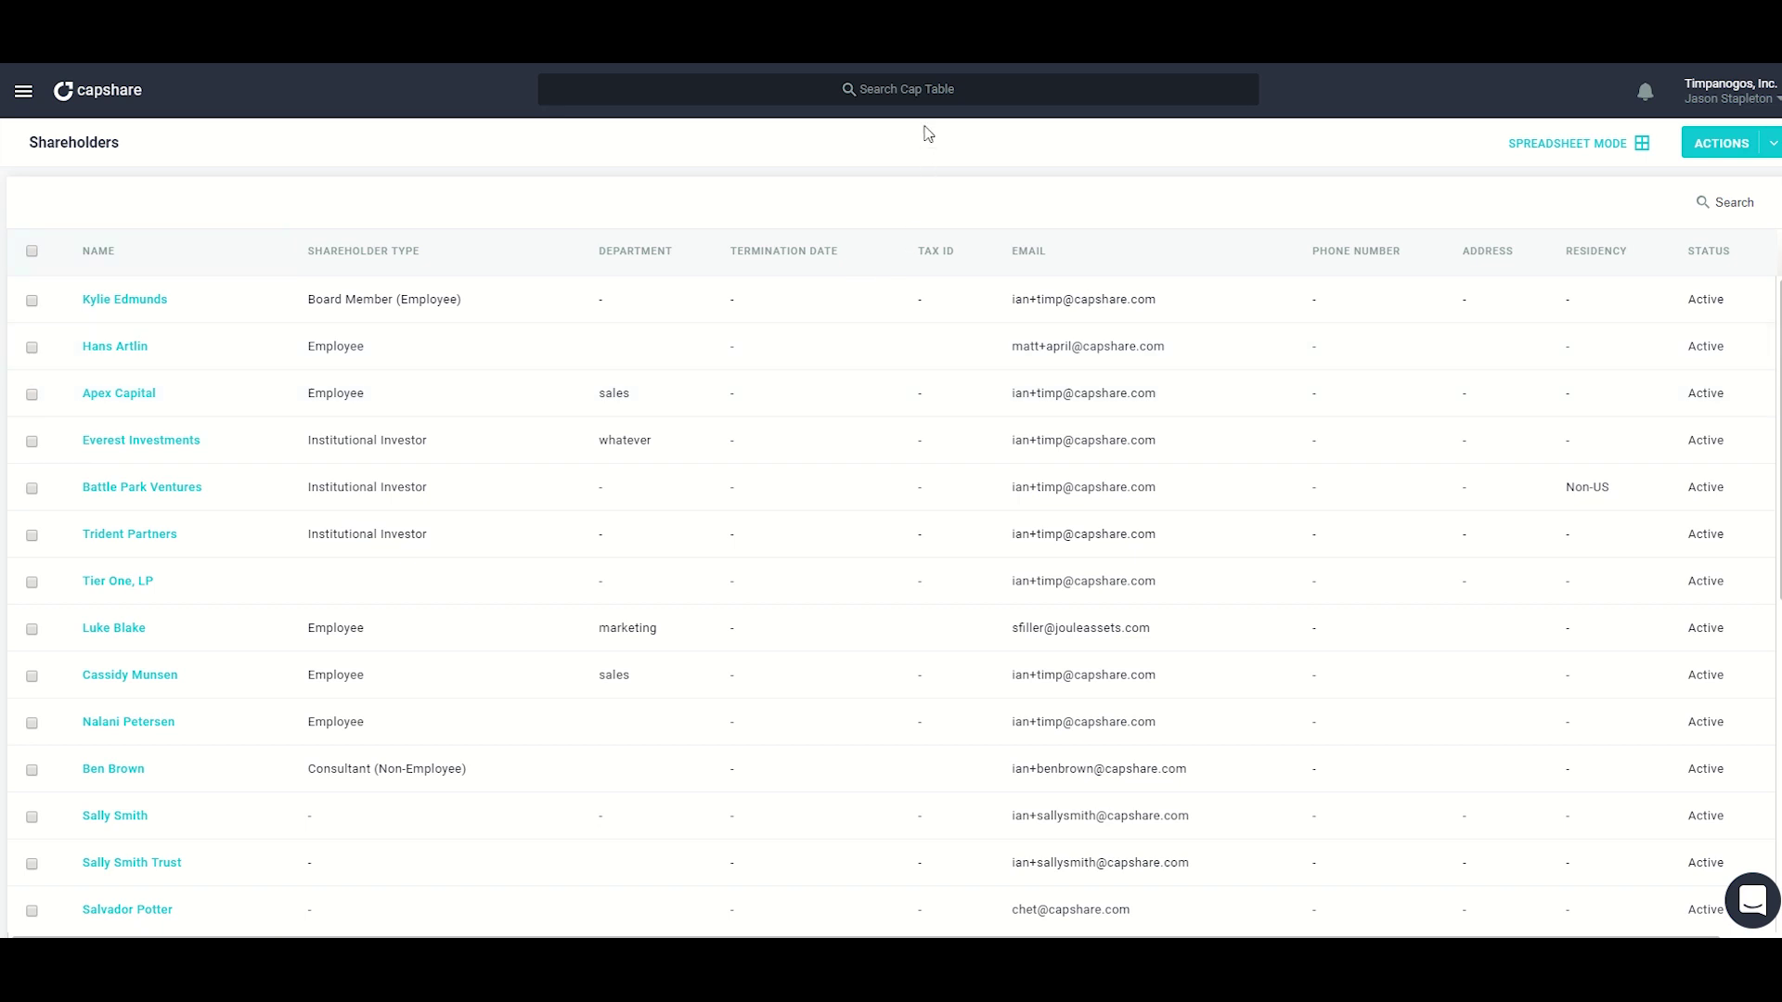
click(923, 90)
text(apex capital)
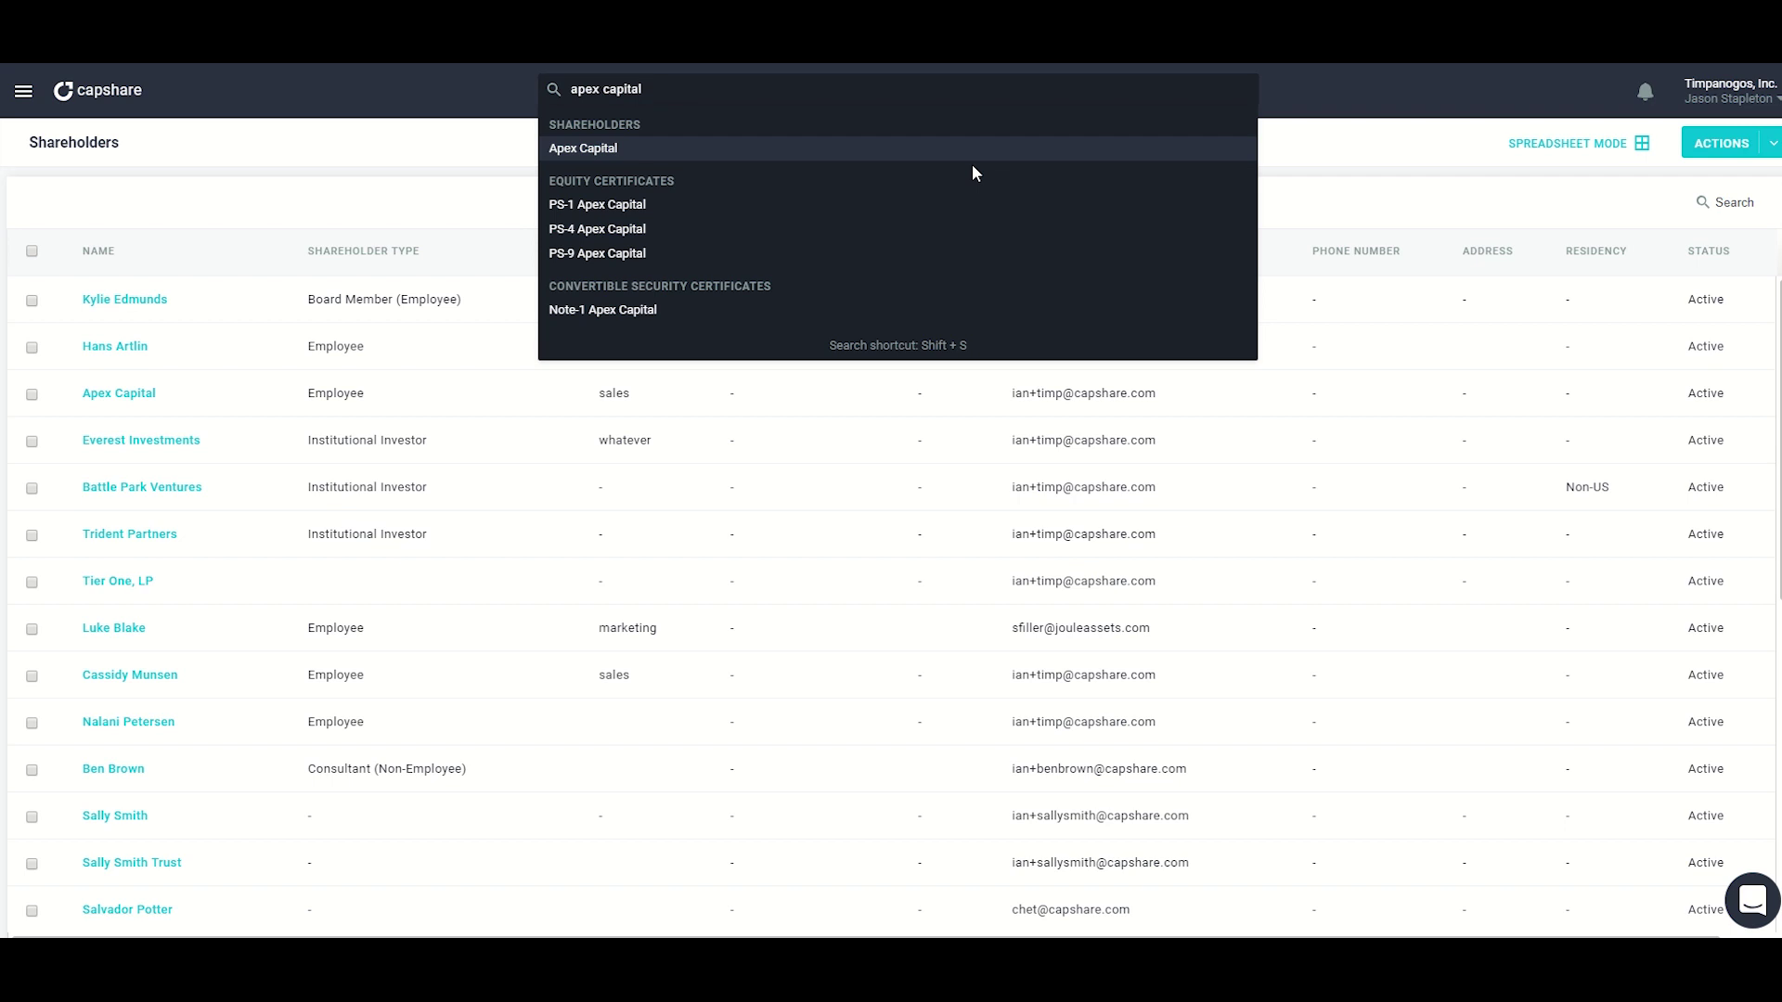
Open Apex Capital's shareholder page and its PS-4 Series A certificate
click(612, 153)
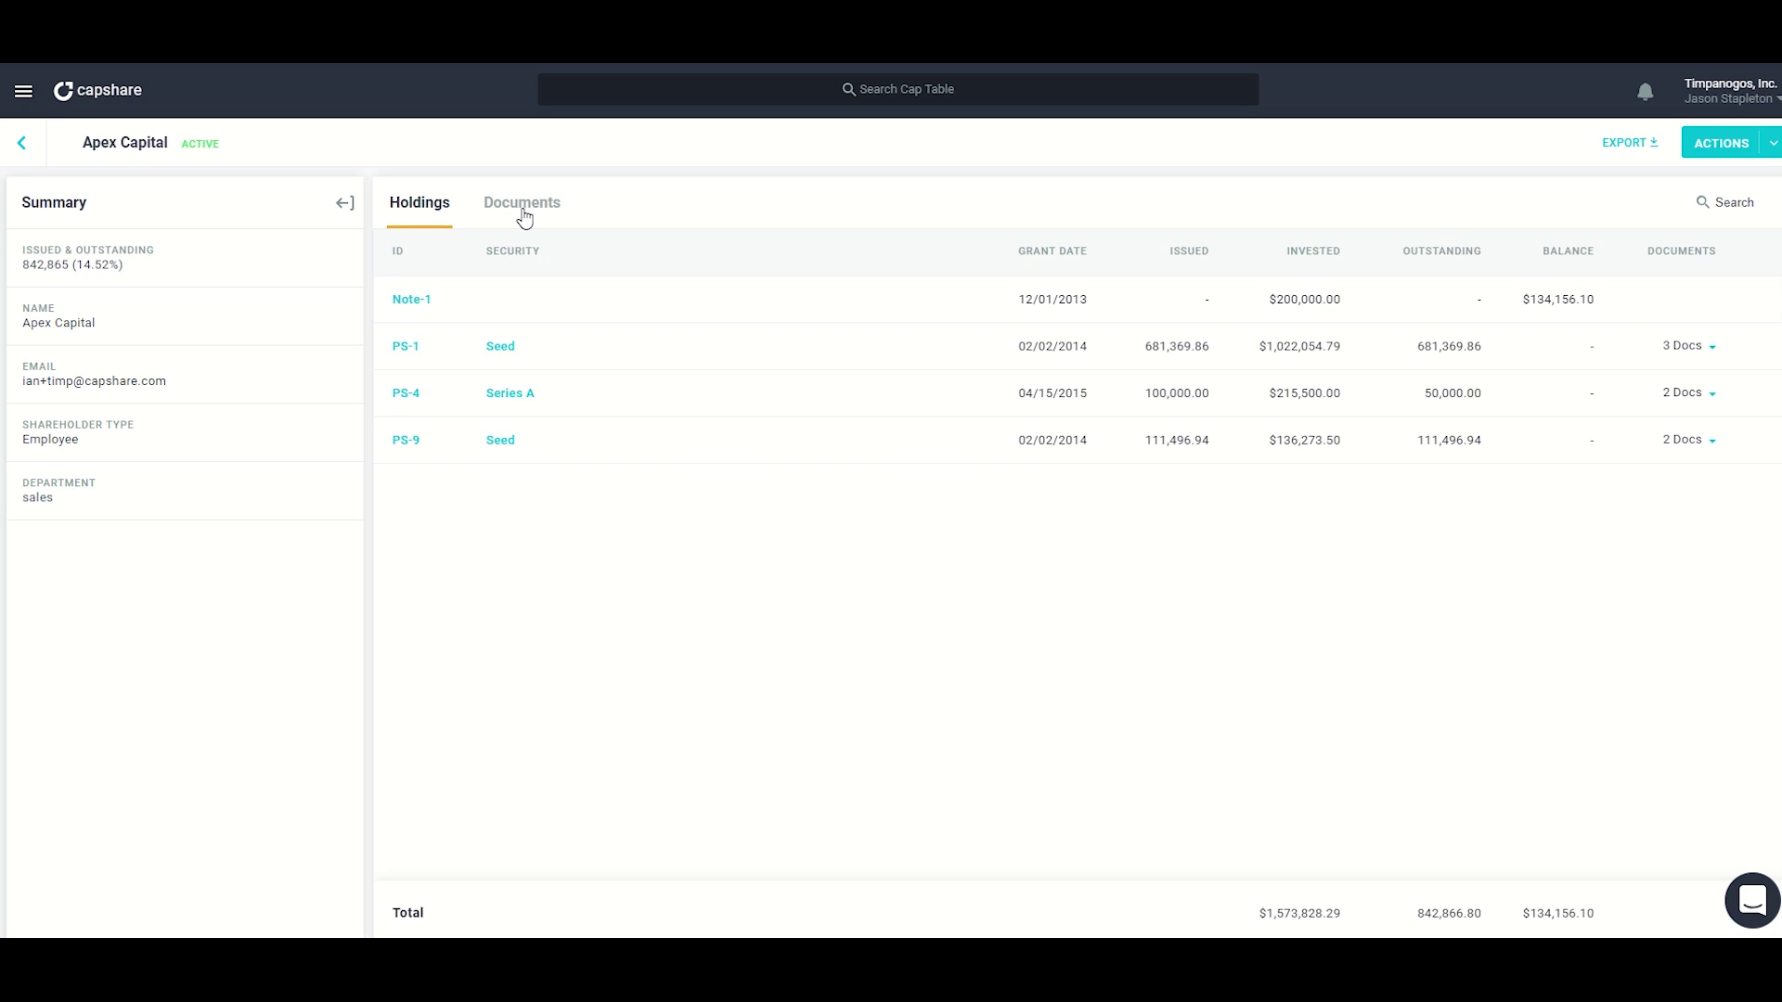
click(410, 399)
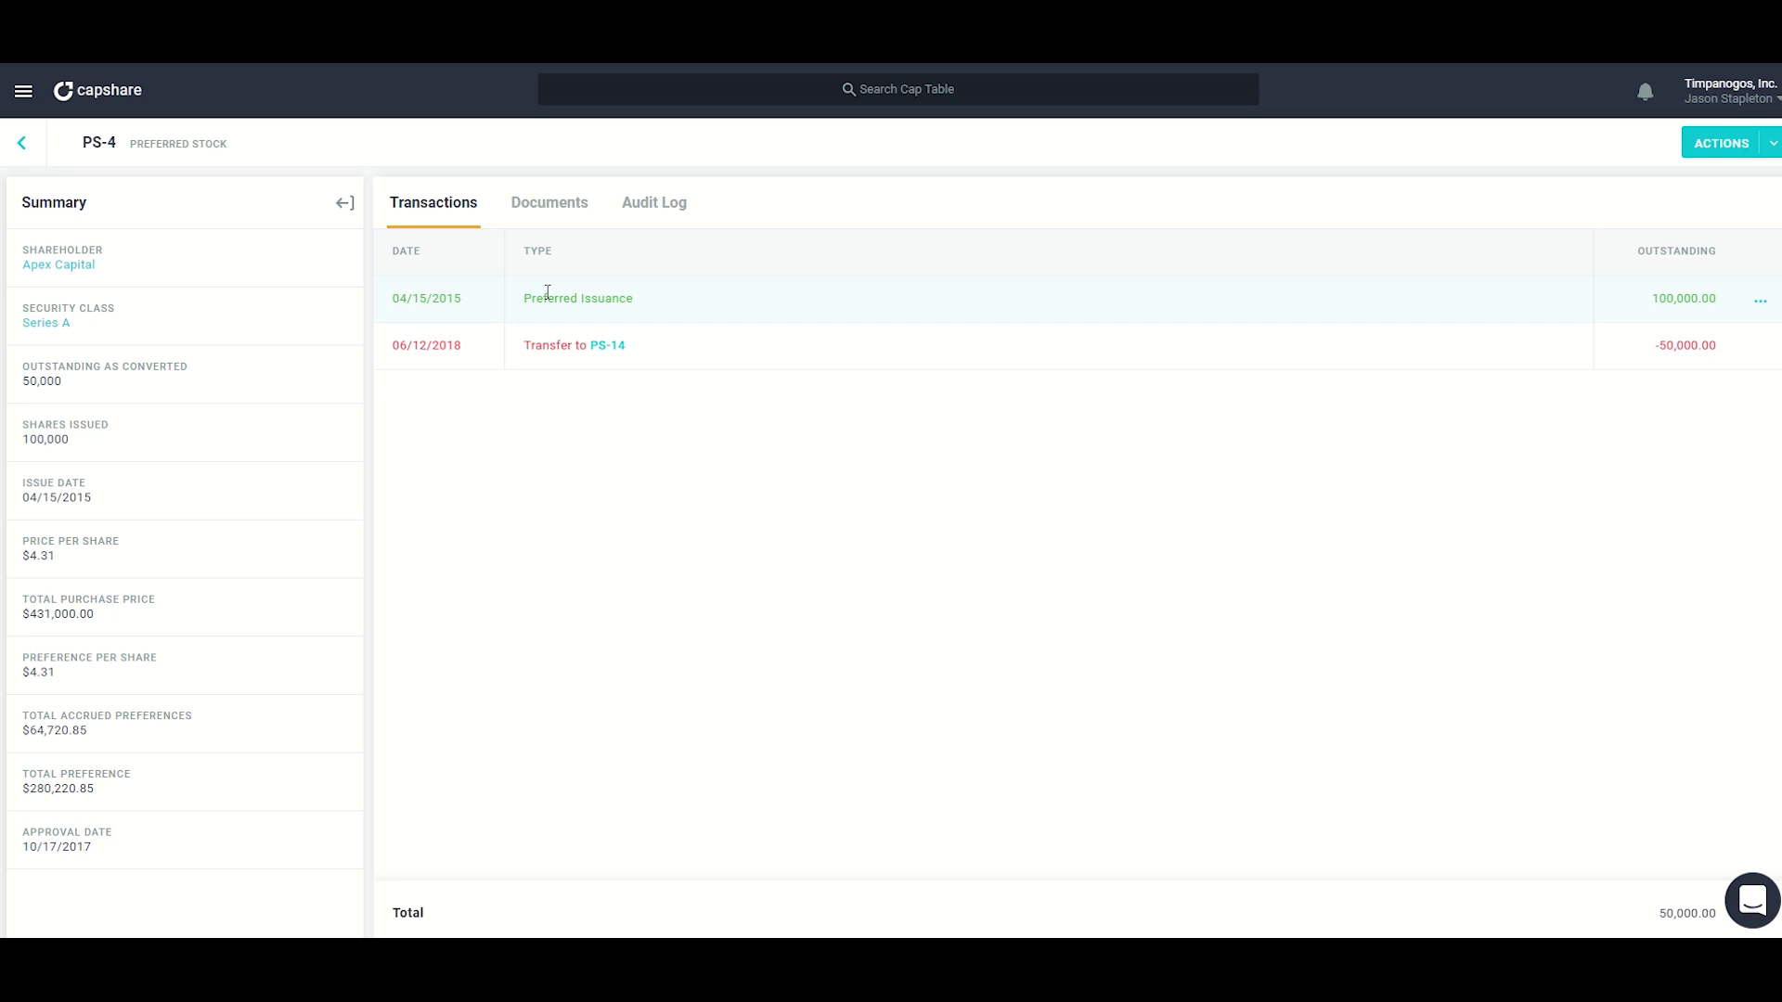
Check transfer recipient PS-14, return to PS-4, and show its ACTIONS options
click(614, 348)
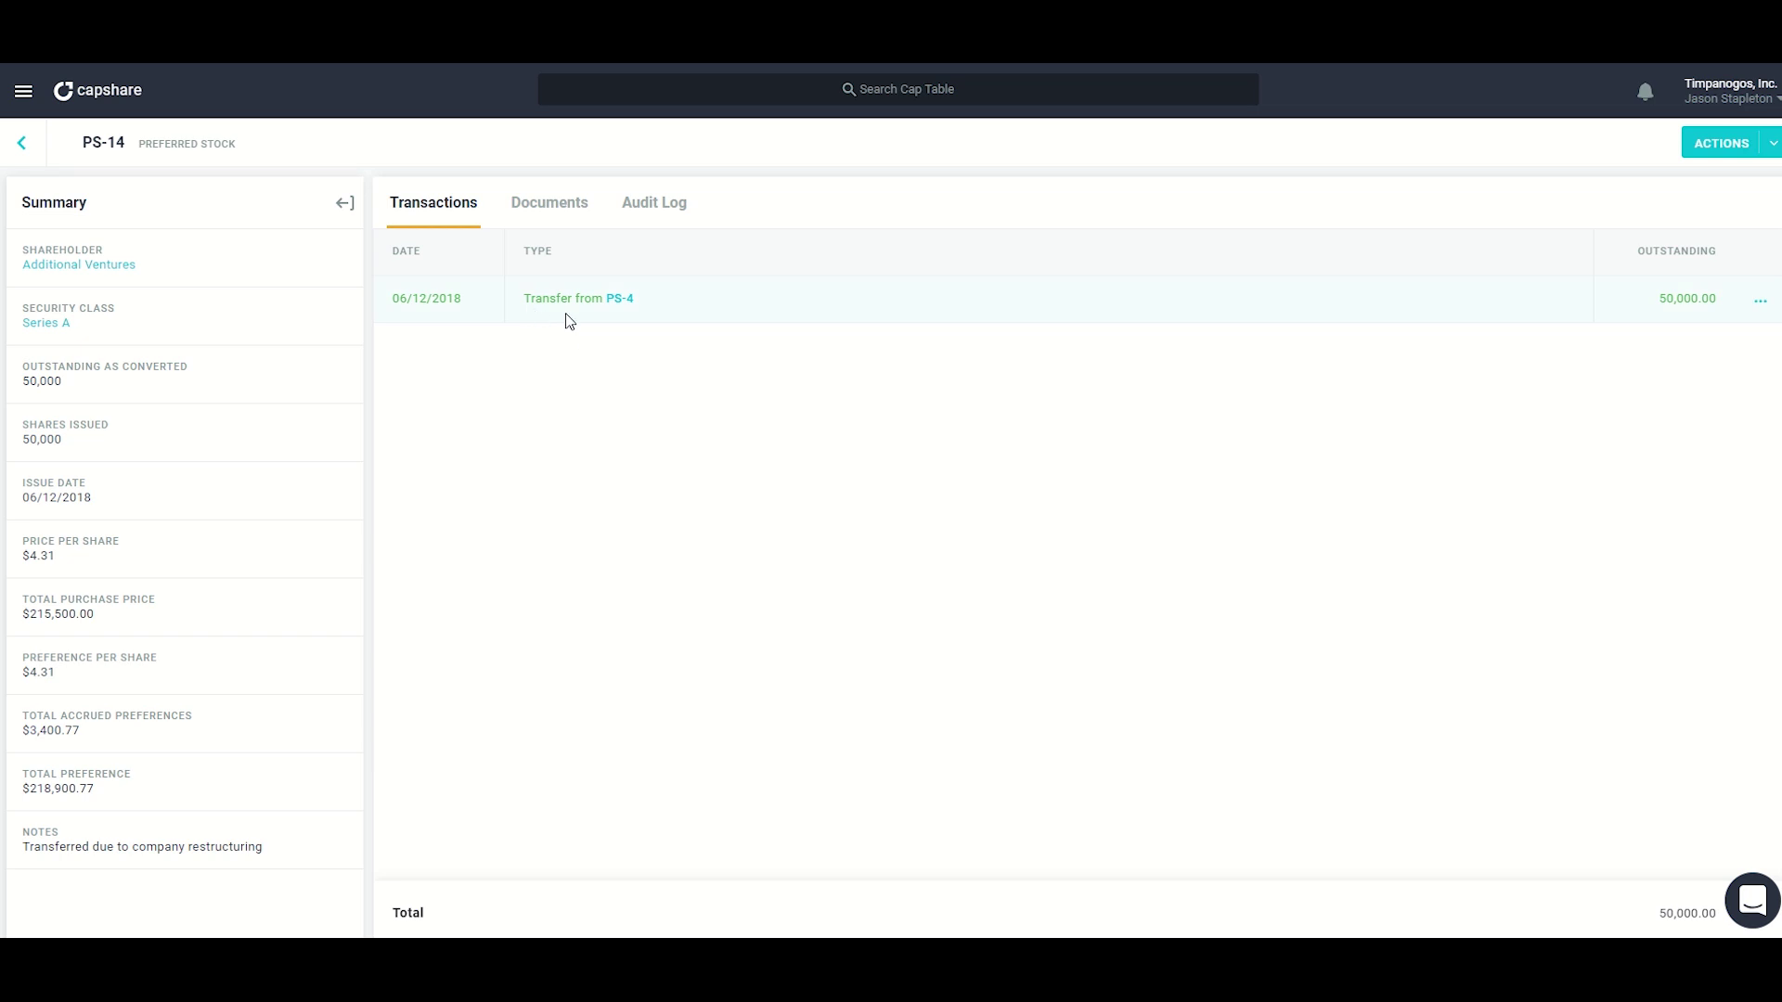
click(621, 309)
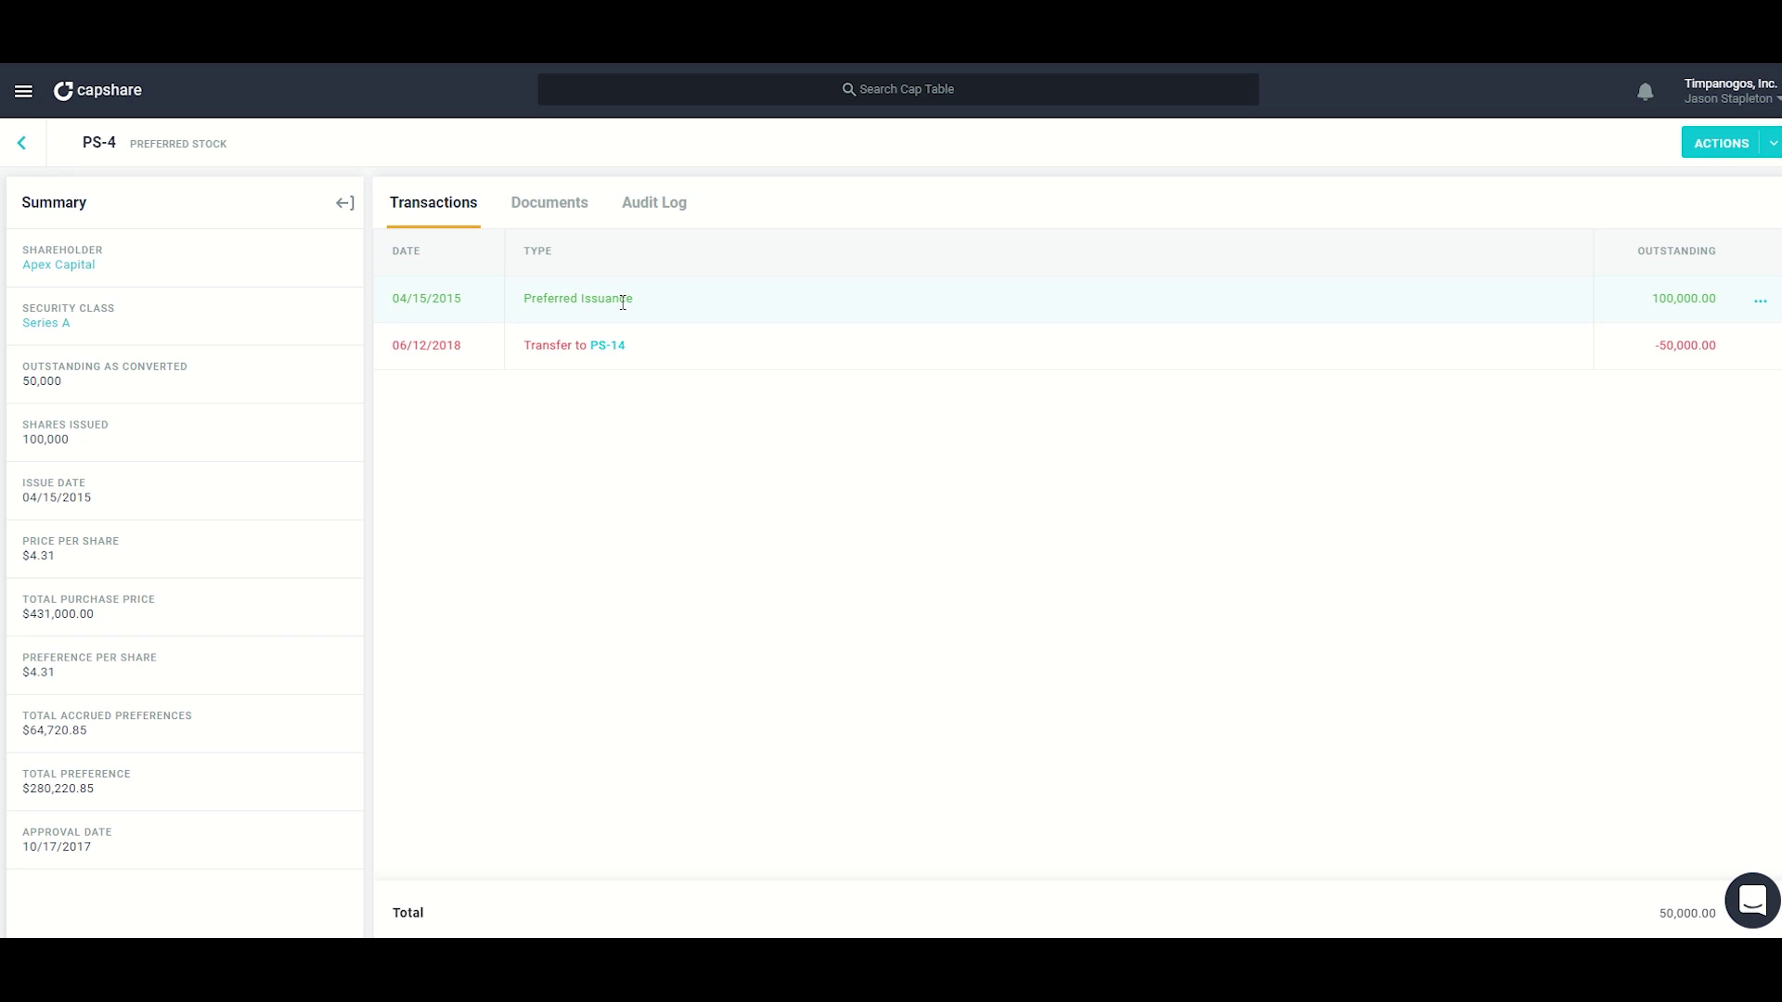
click(1768, 146)
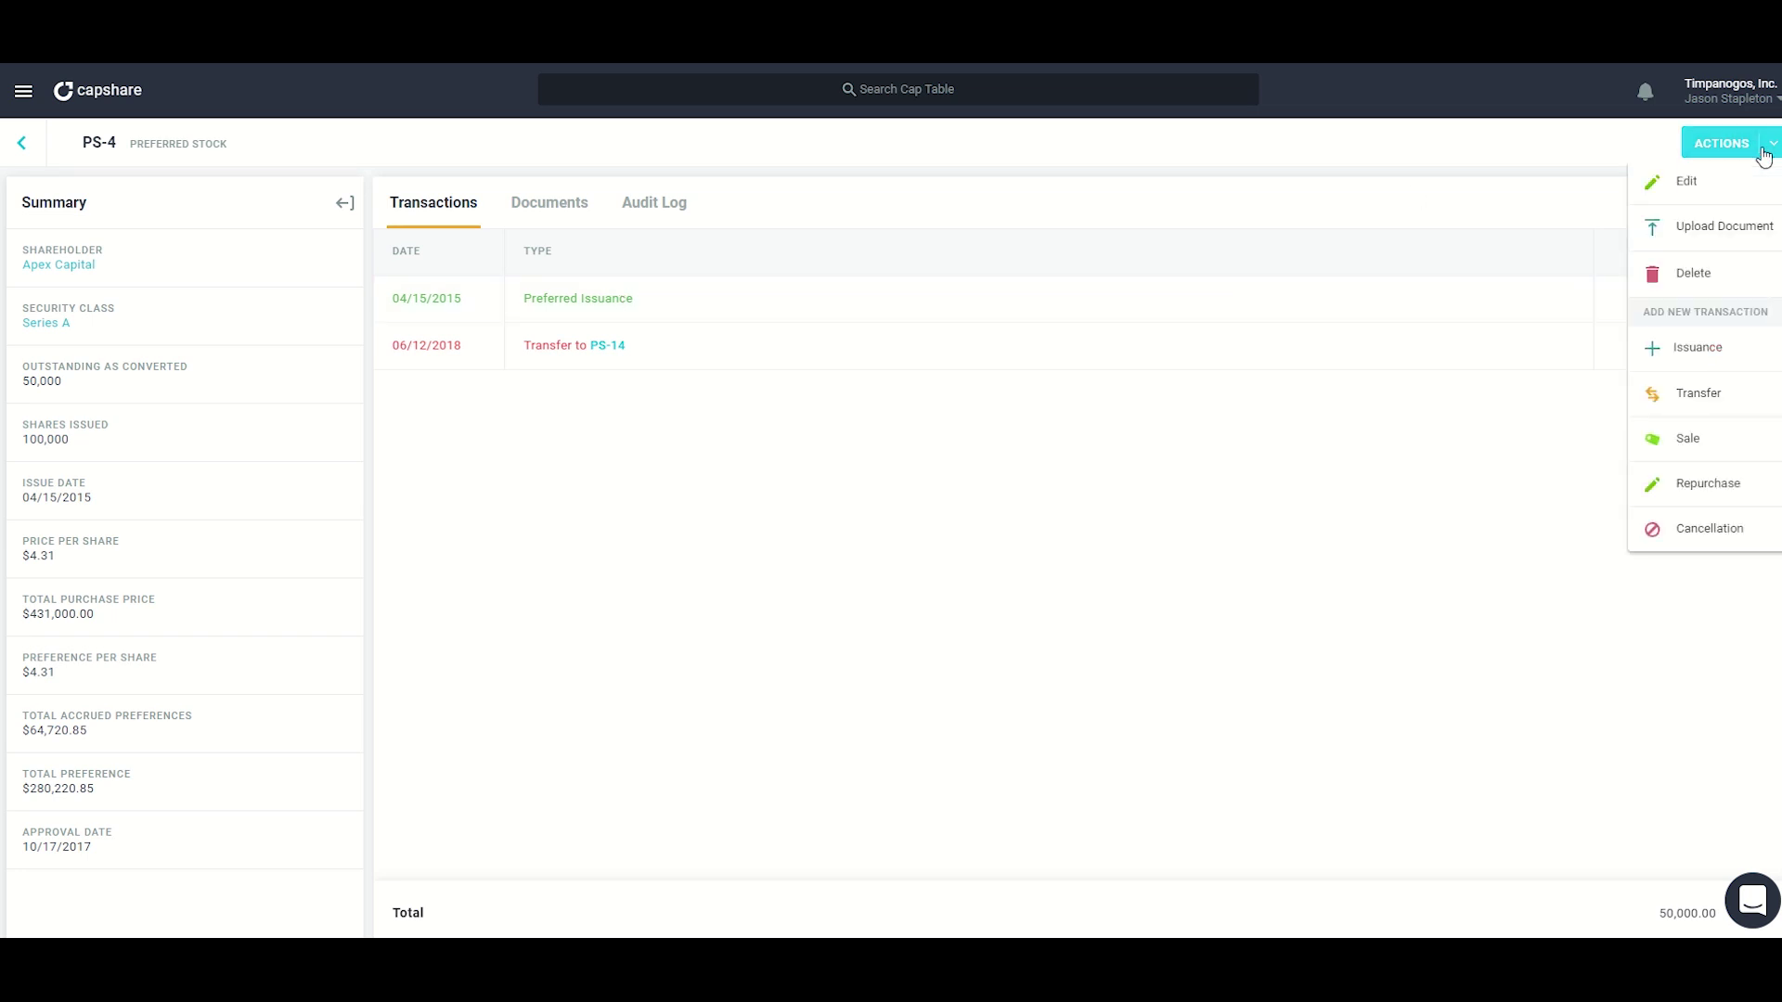
Record an 08/01/2018 PS-4 repurchase of 10,000 shares at $2 per share
click(1706, 487)
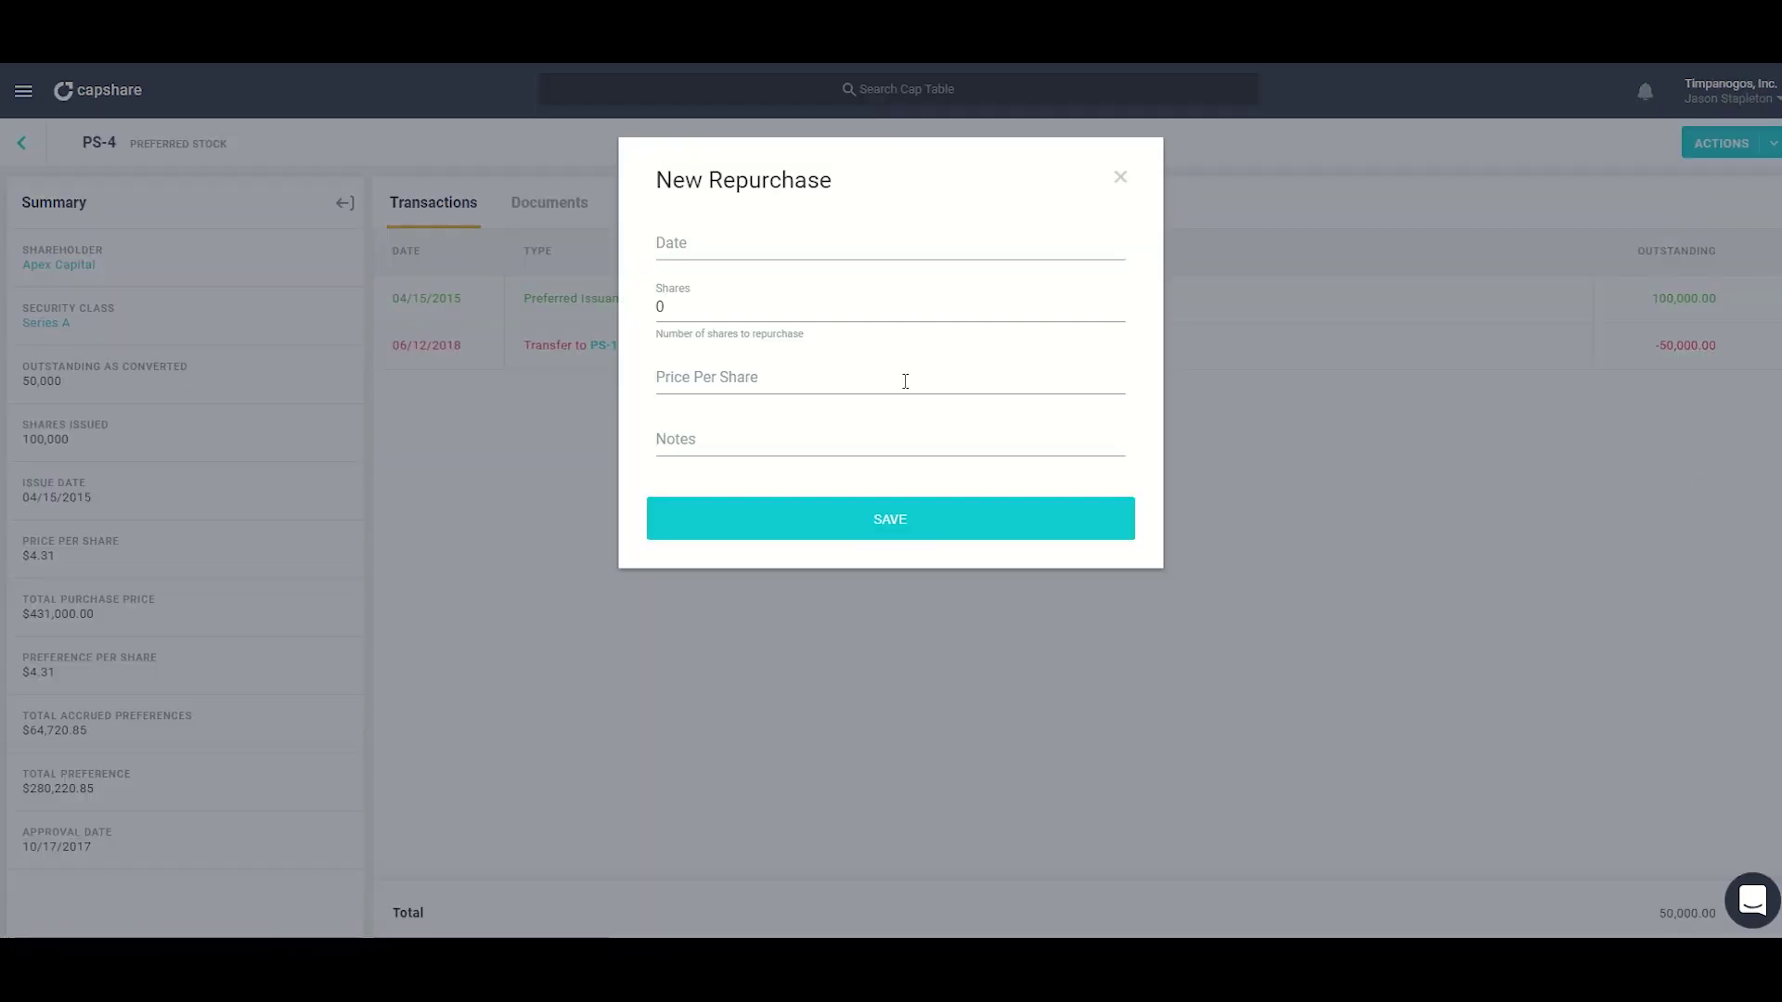
click(717, 305)
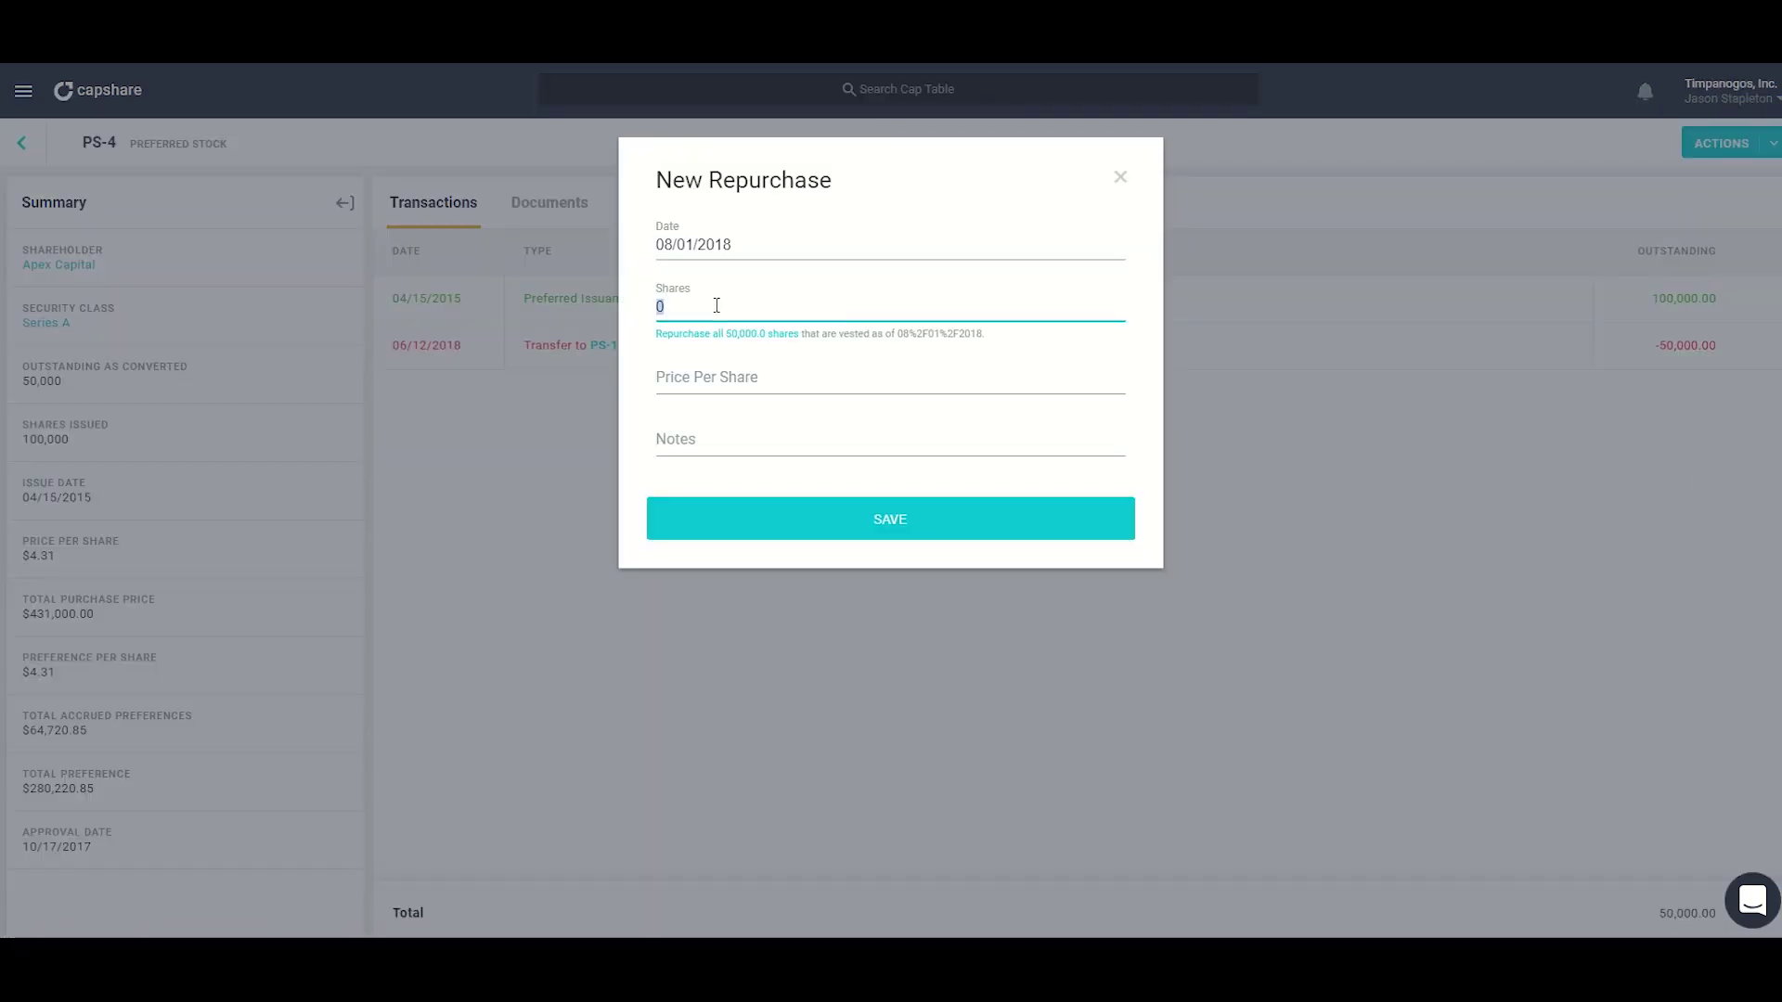
text(1000000)
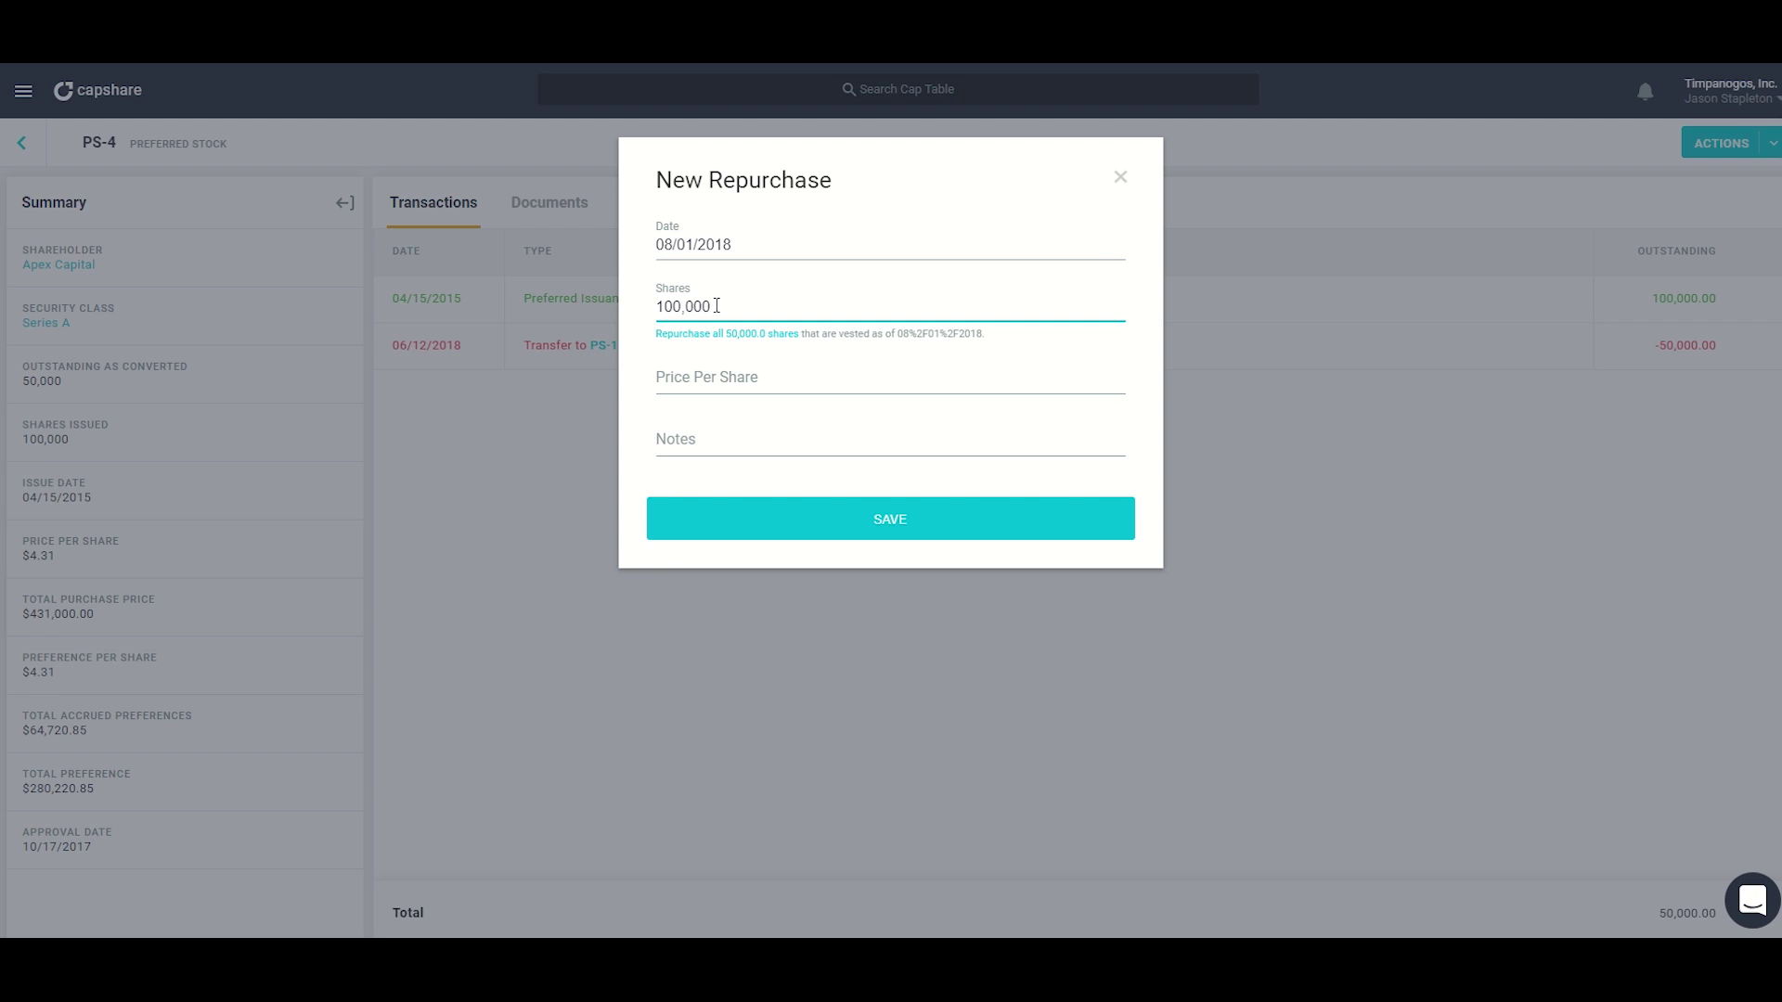
key(BackSpace)
key(Tab)
text(2)
key(Tab)
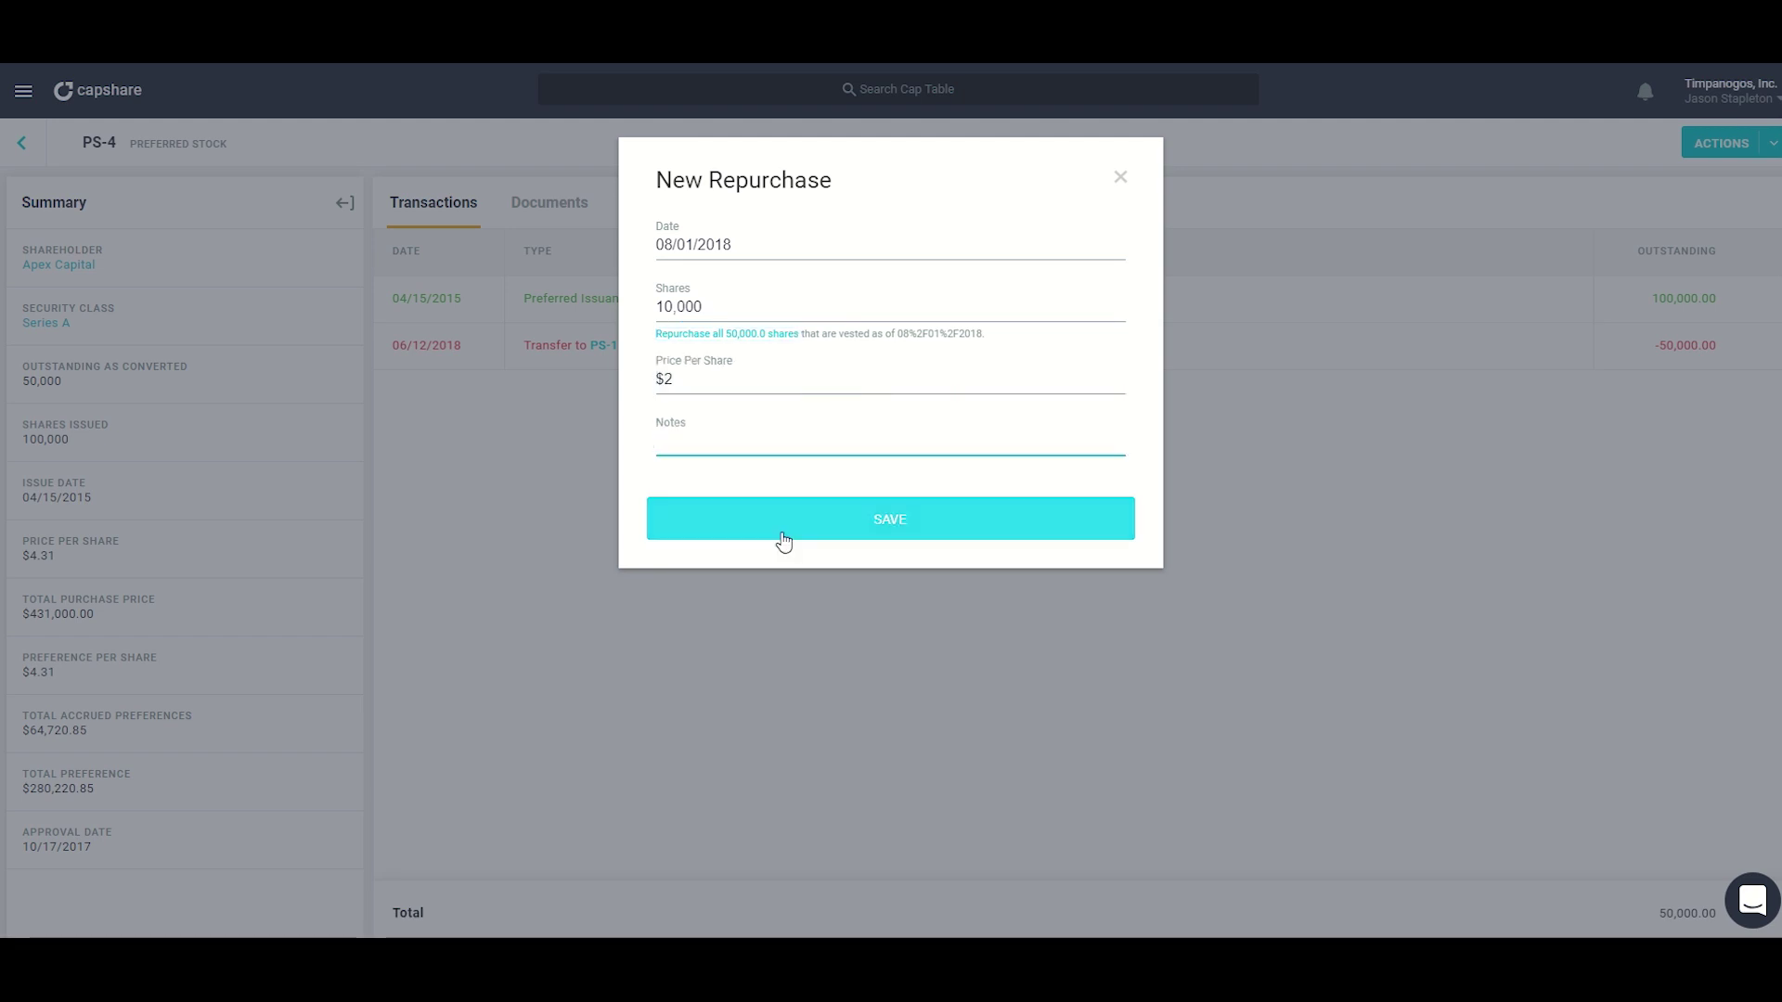
click(804, 525)
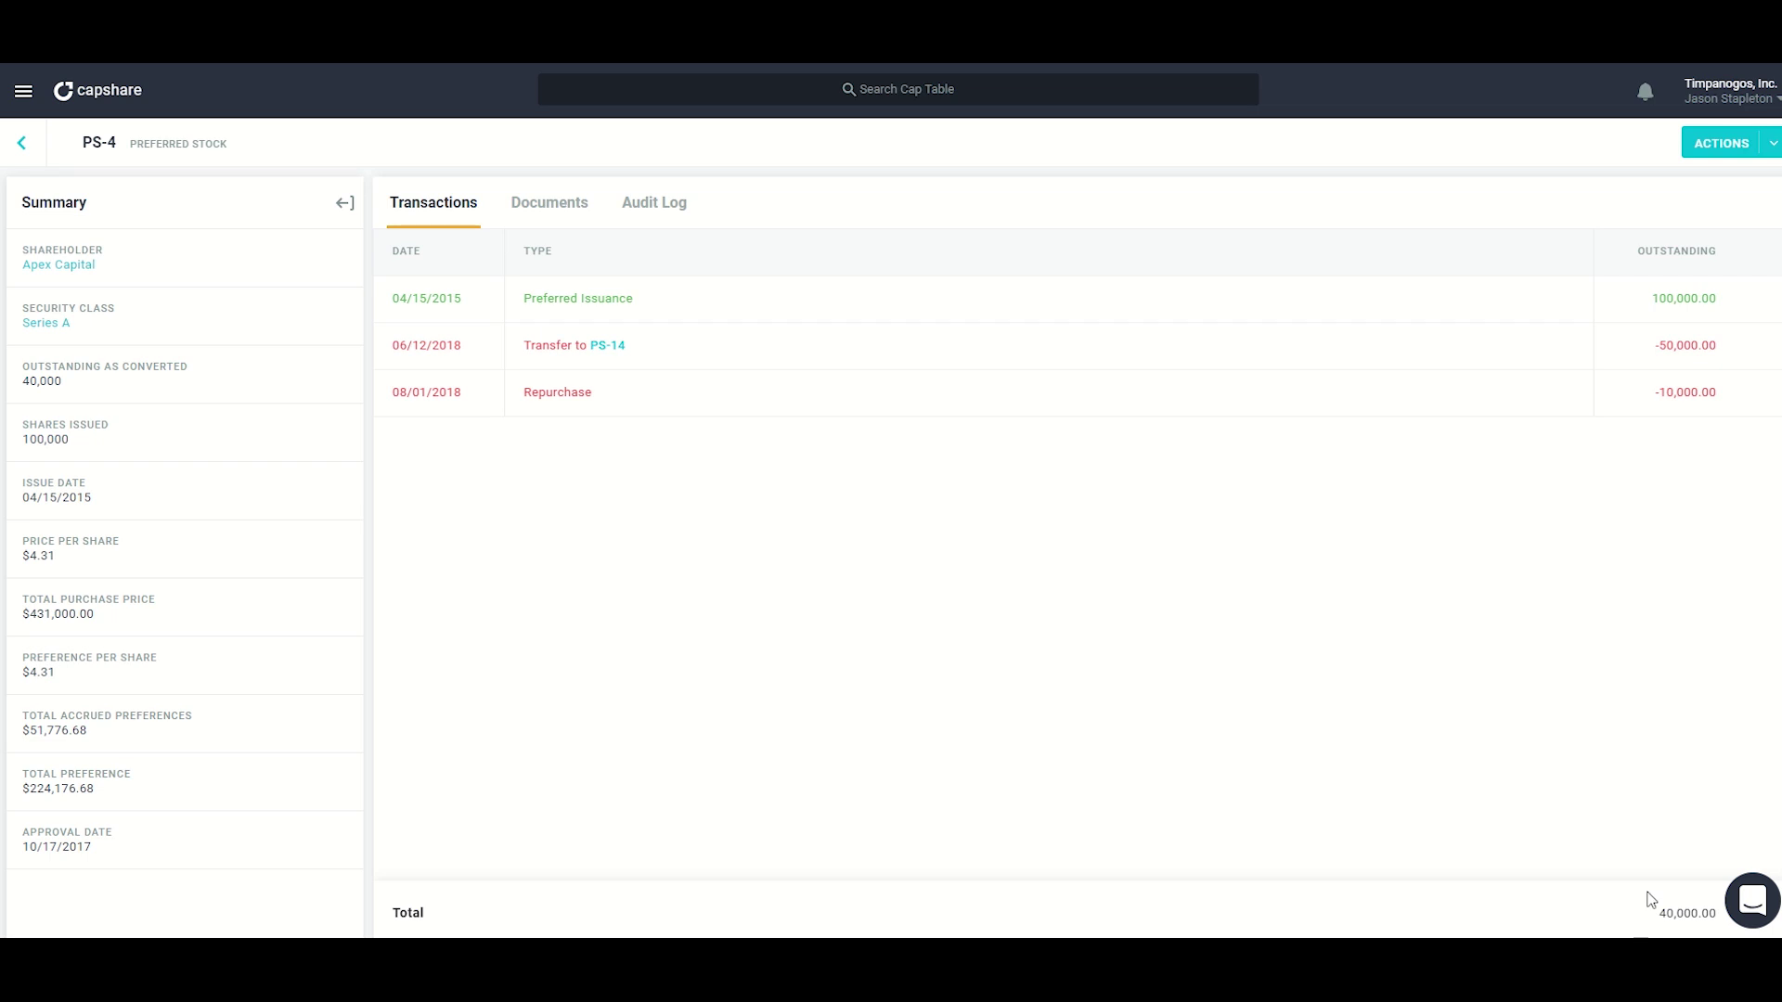
Open Trident Partners' Note-7 from Convertible Securities and show its ACTIONS list
click(24, 93)
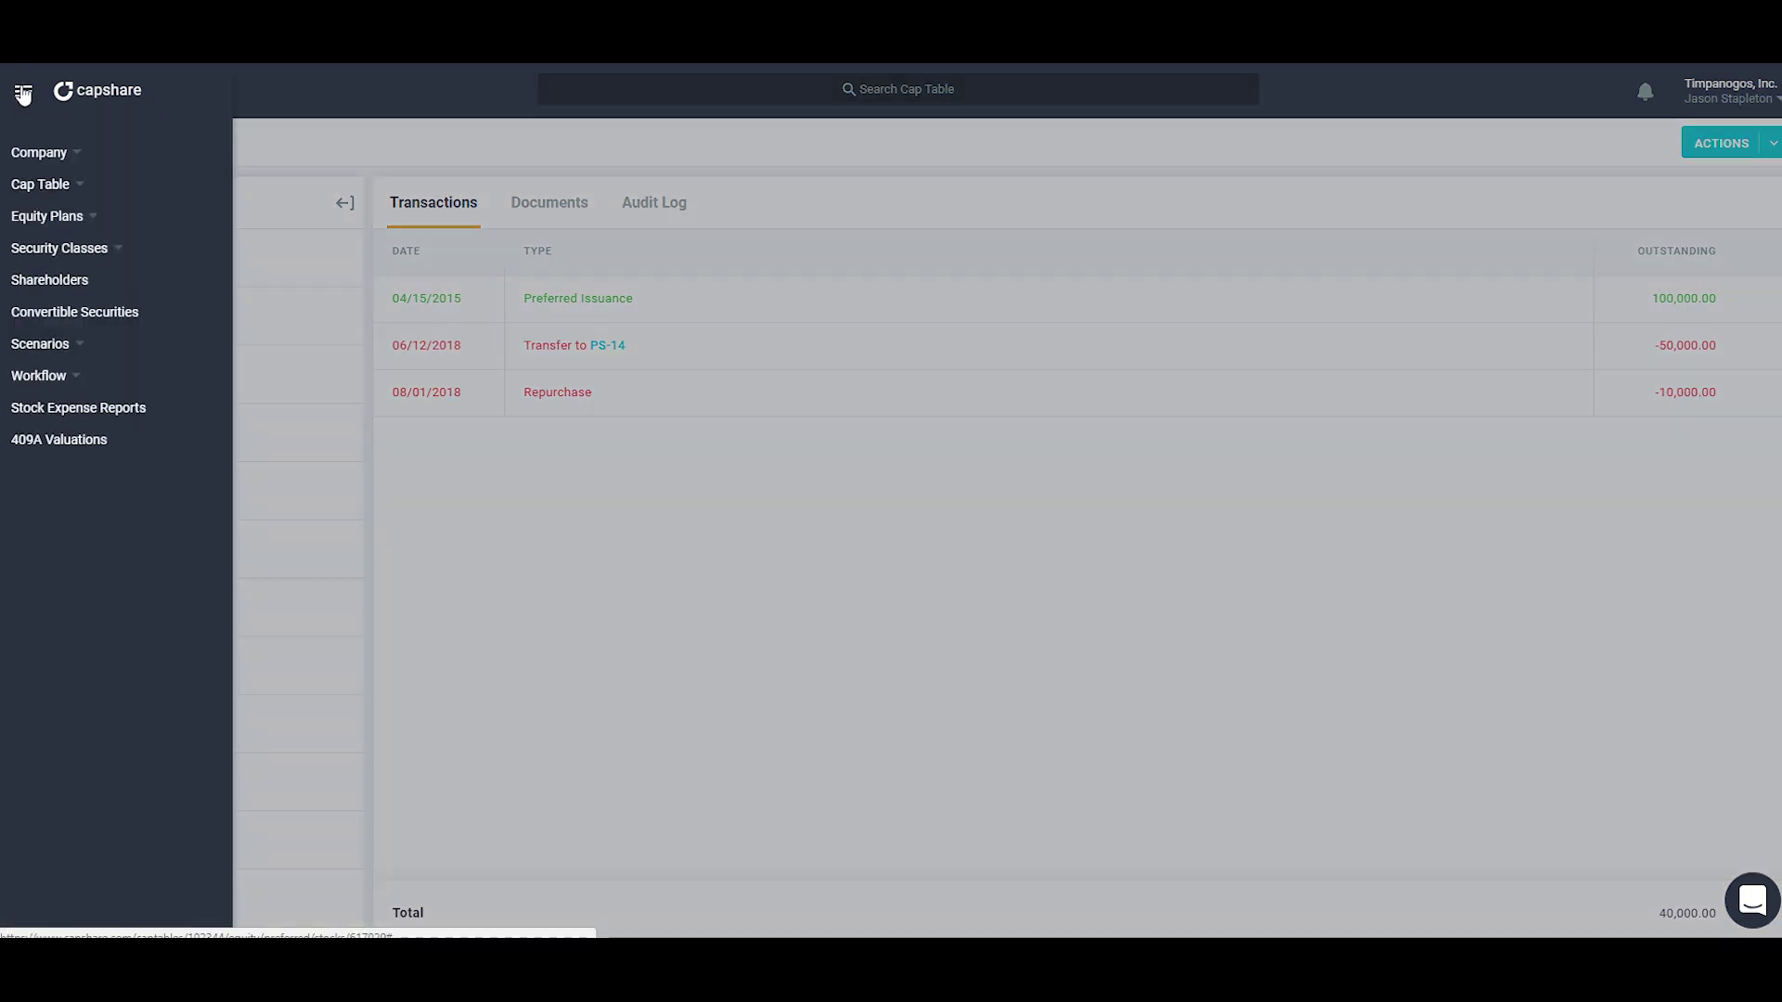
click(86, 312)
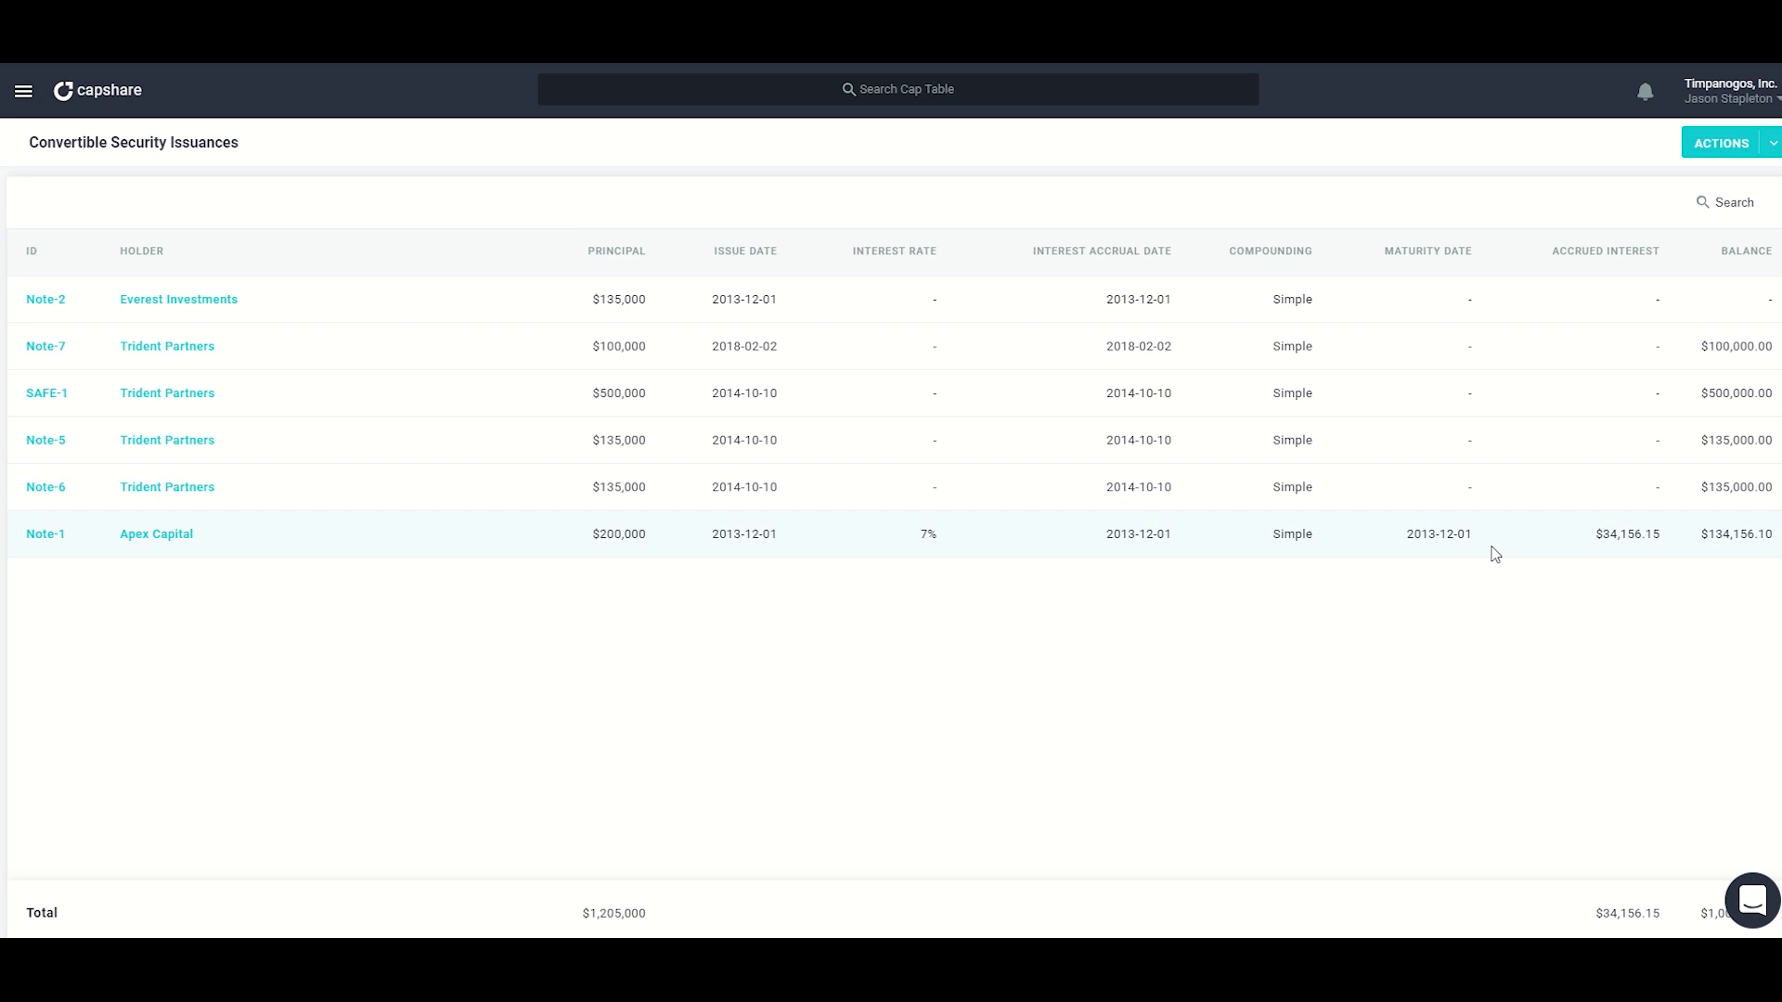
click(1151, 533)
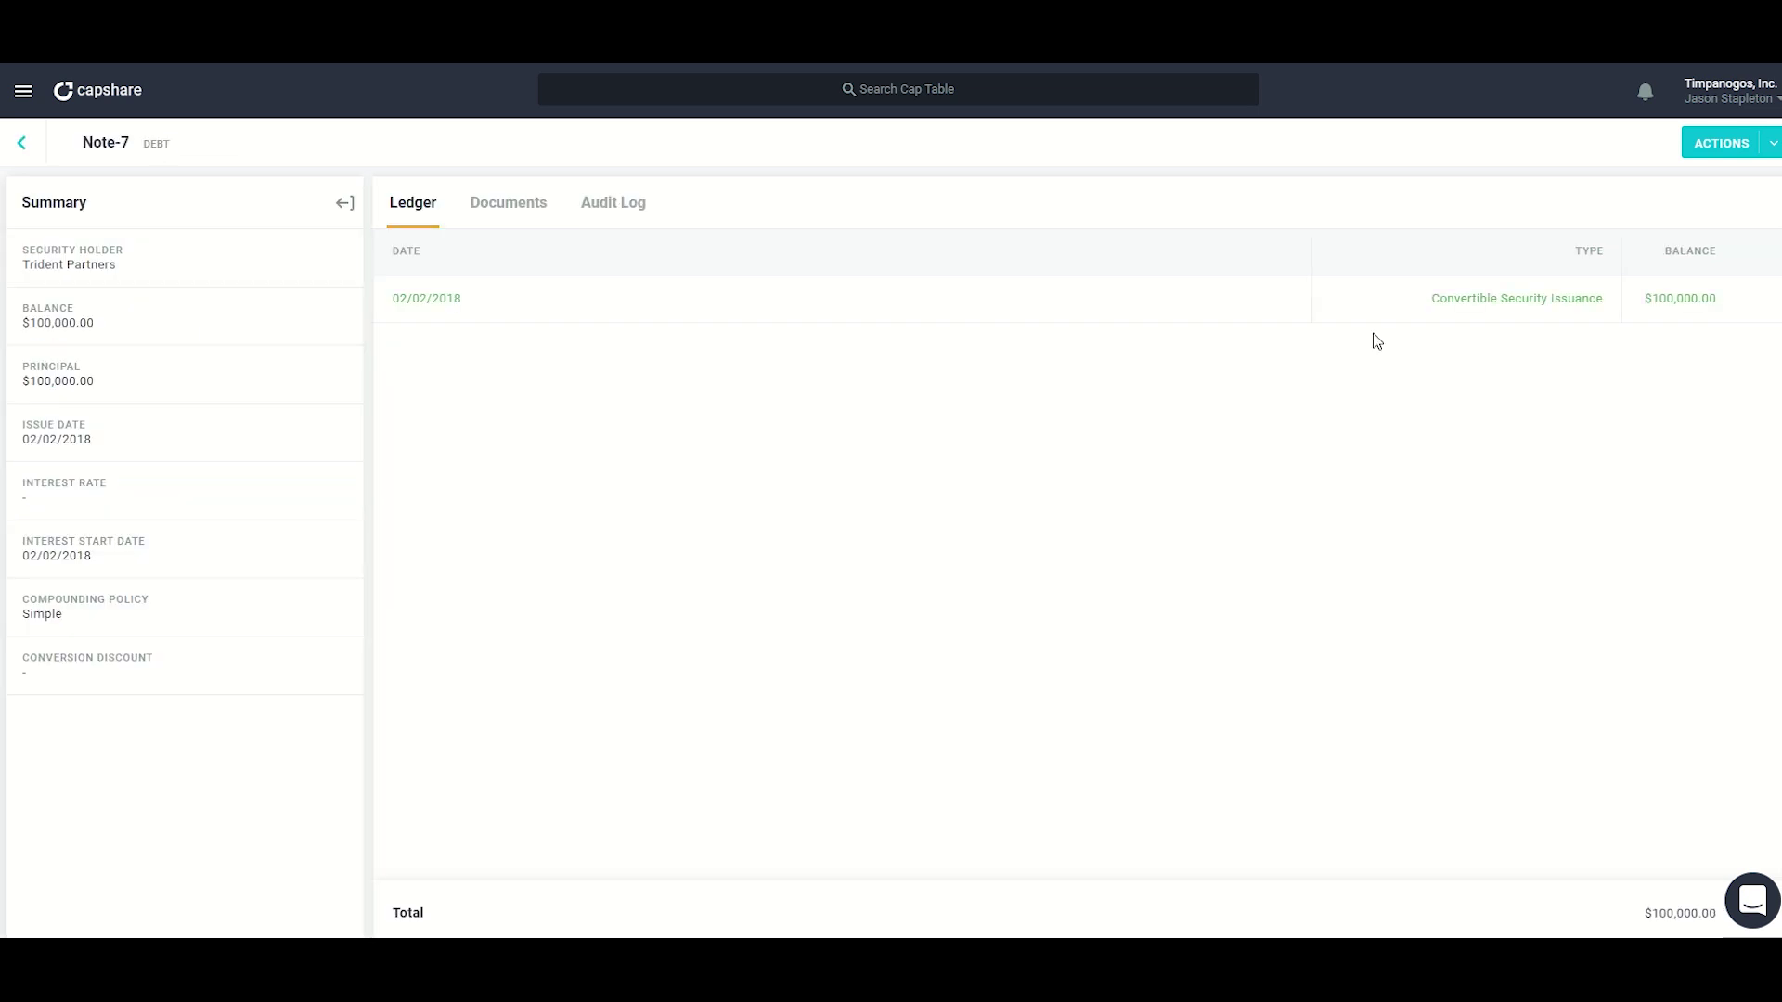
click(1771, 144)
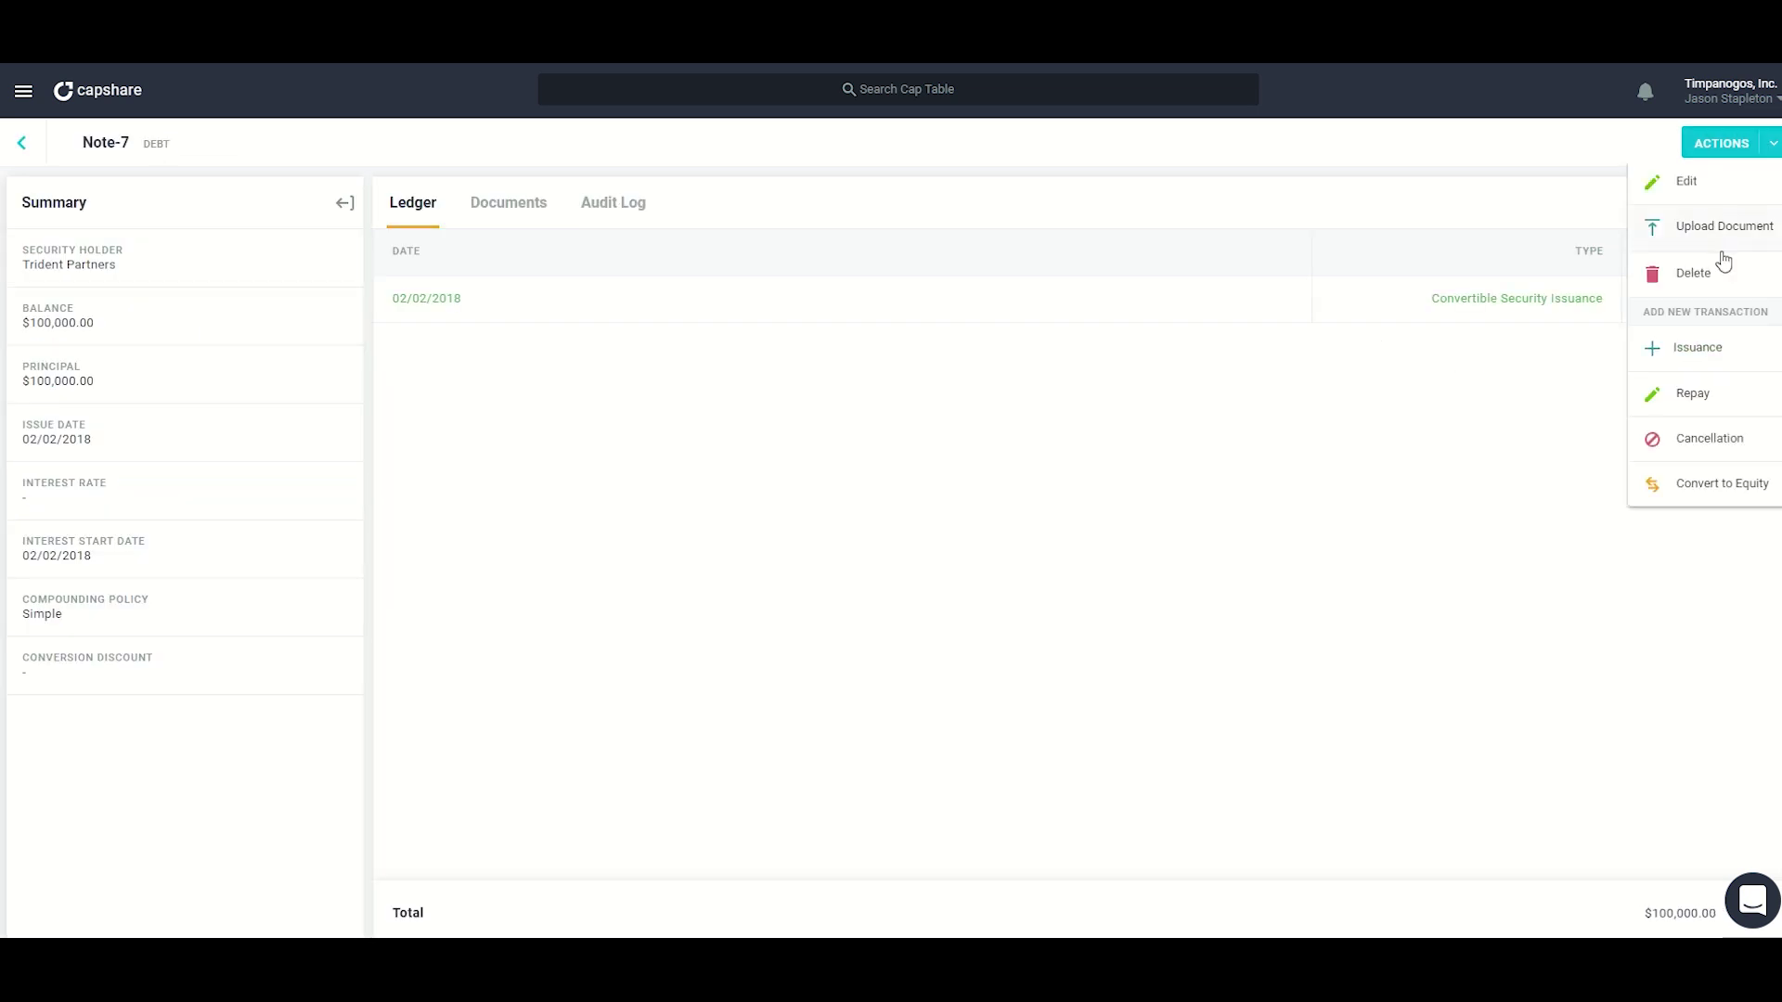
Start converting Note-7 to equity, targeting Series A and the full $100,000 balance
click(1689, 488)
click(776, 249)
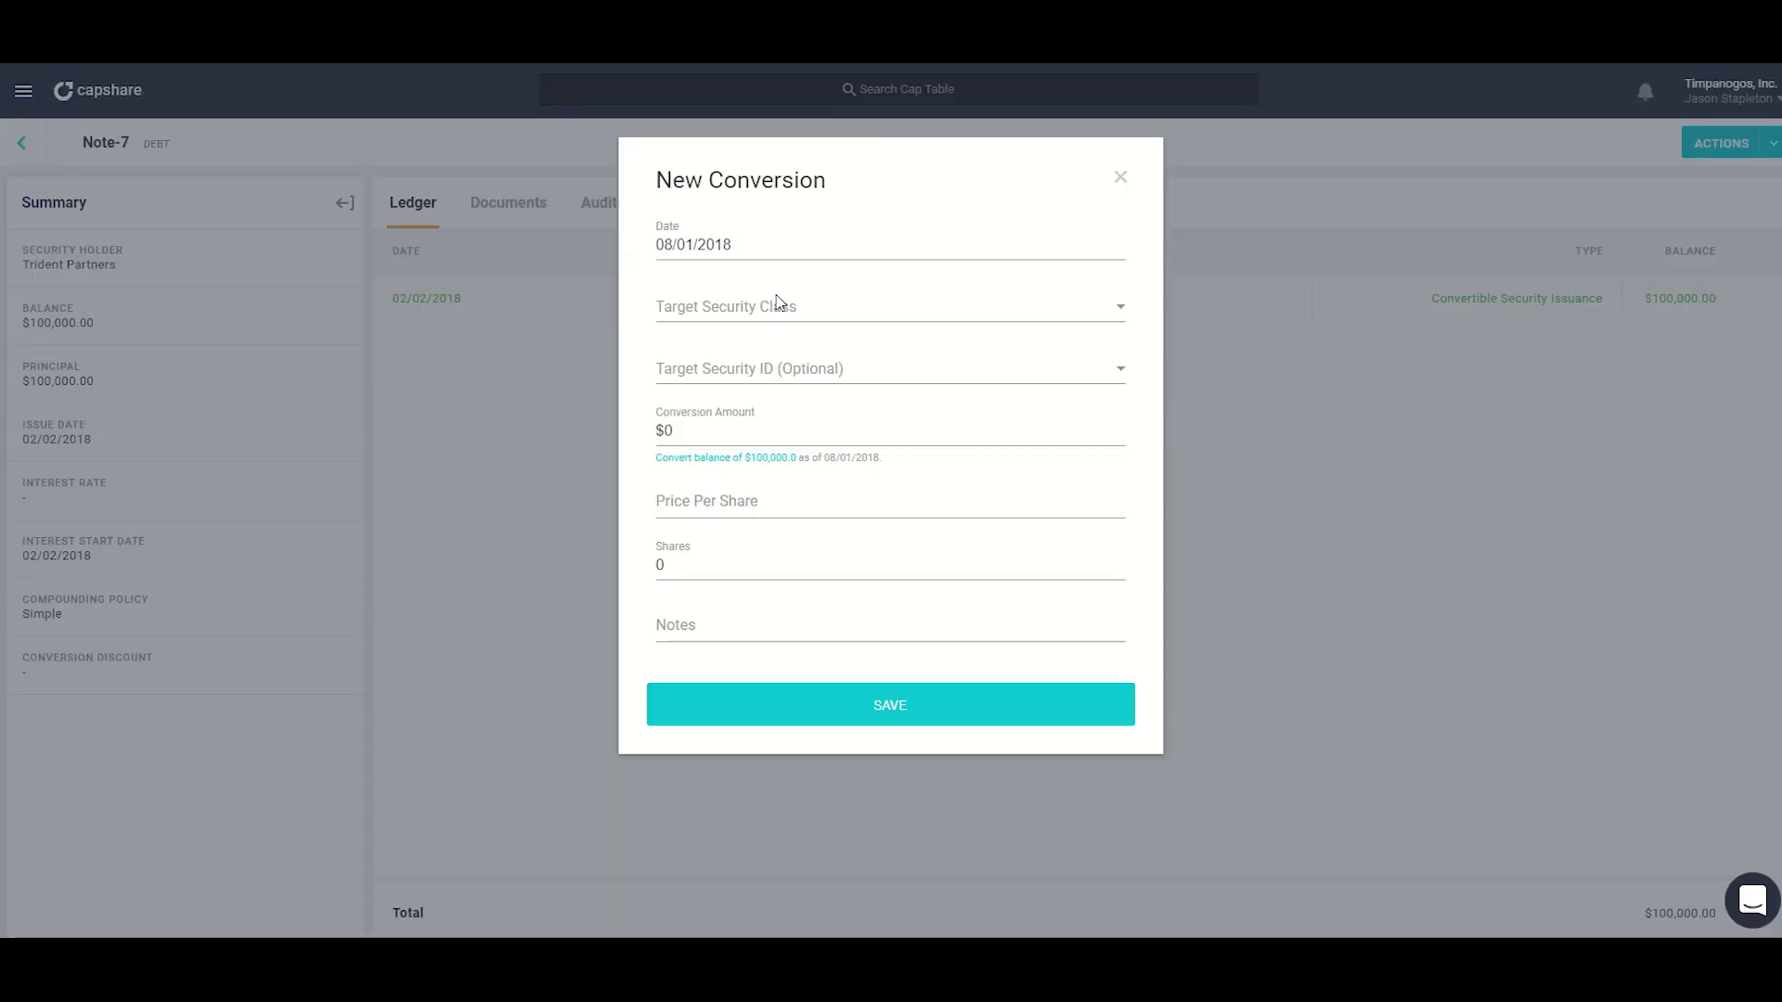
click(770, 315)
click(708, 425)
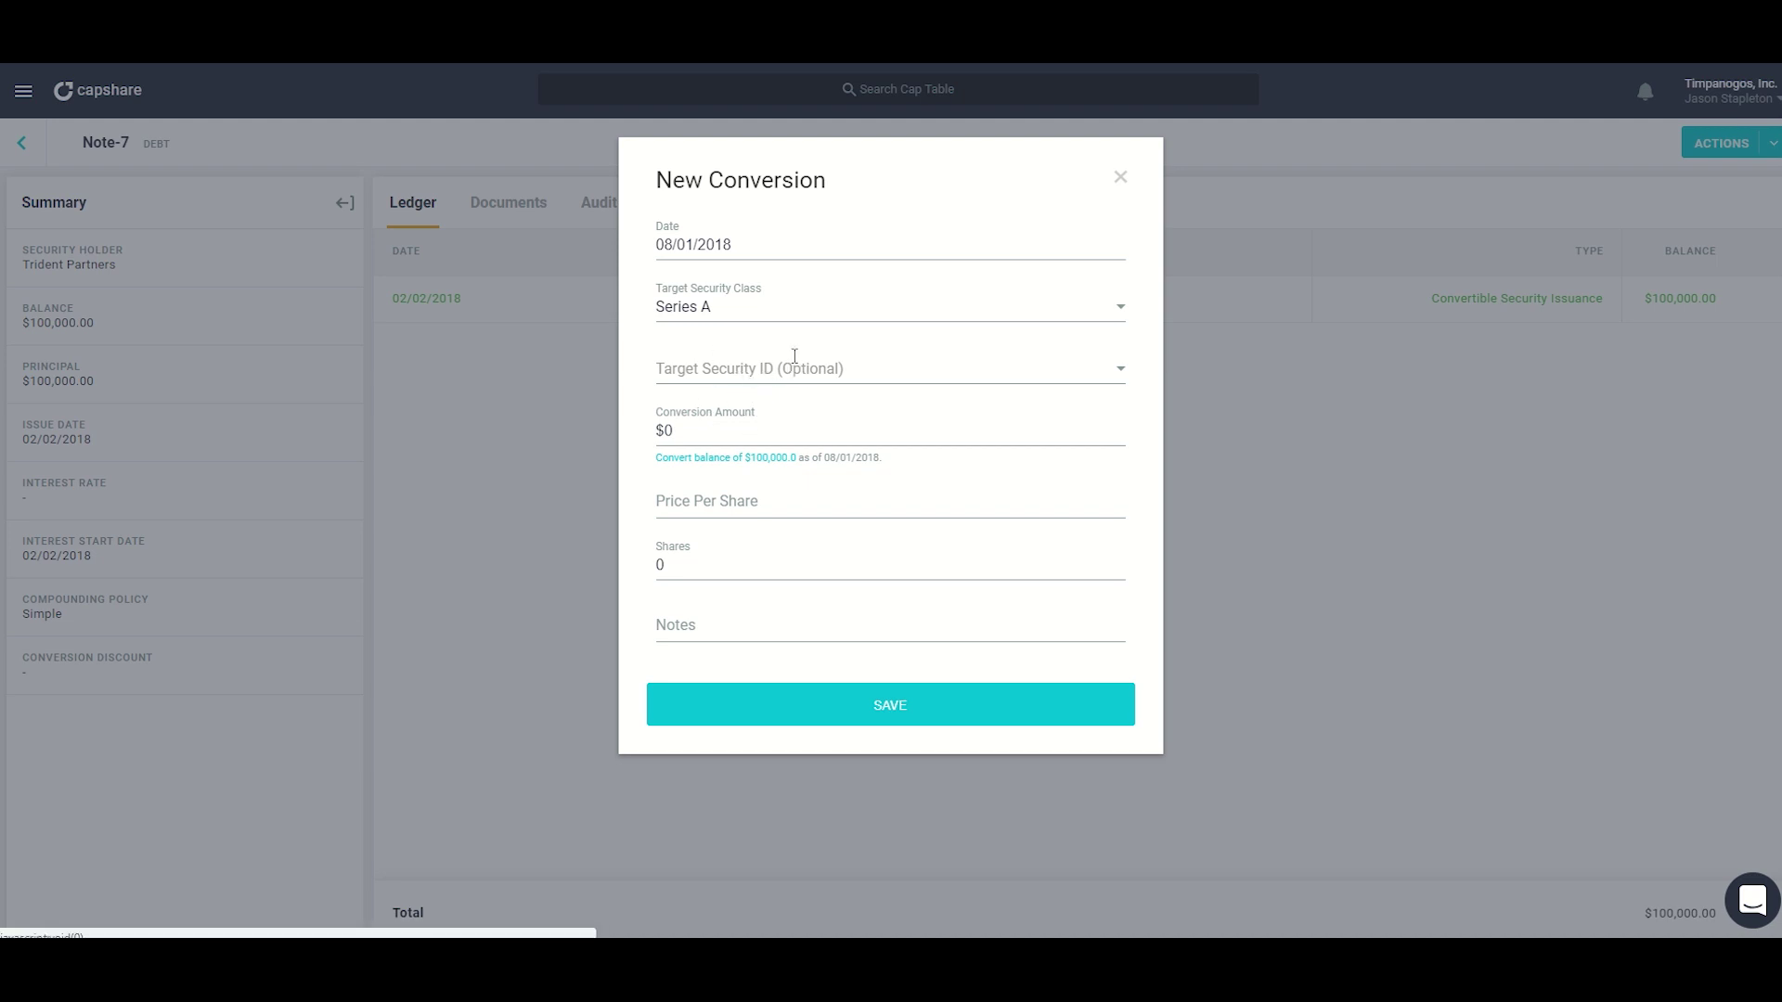
click(718, 460)
Enter the conversion price, save, and open the resulting PS-16 certificate of 25,000 shares
click(734, 504)
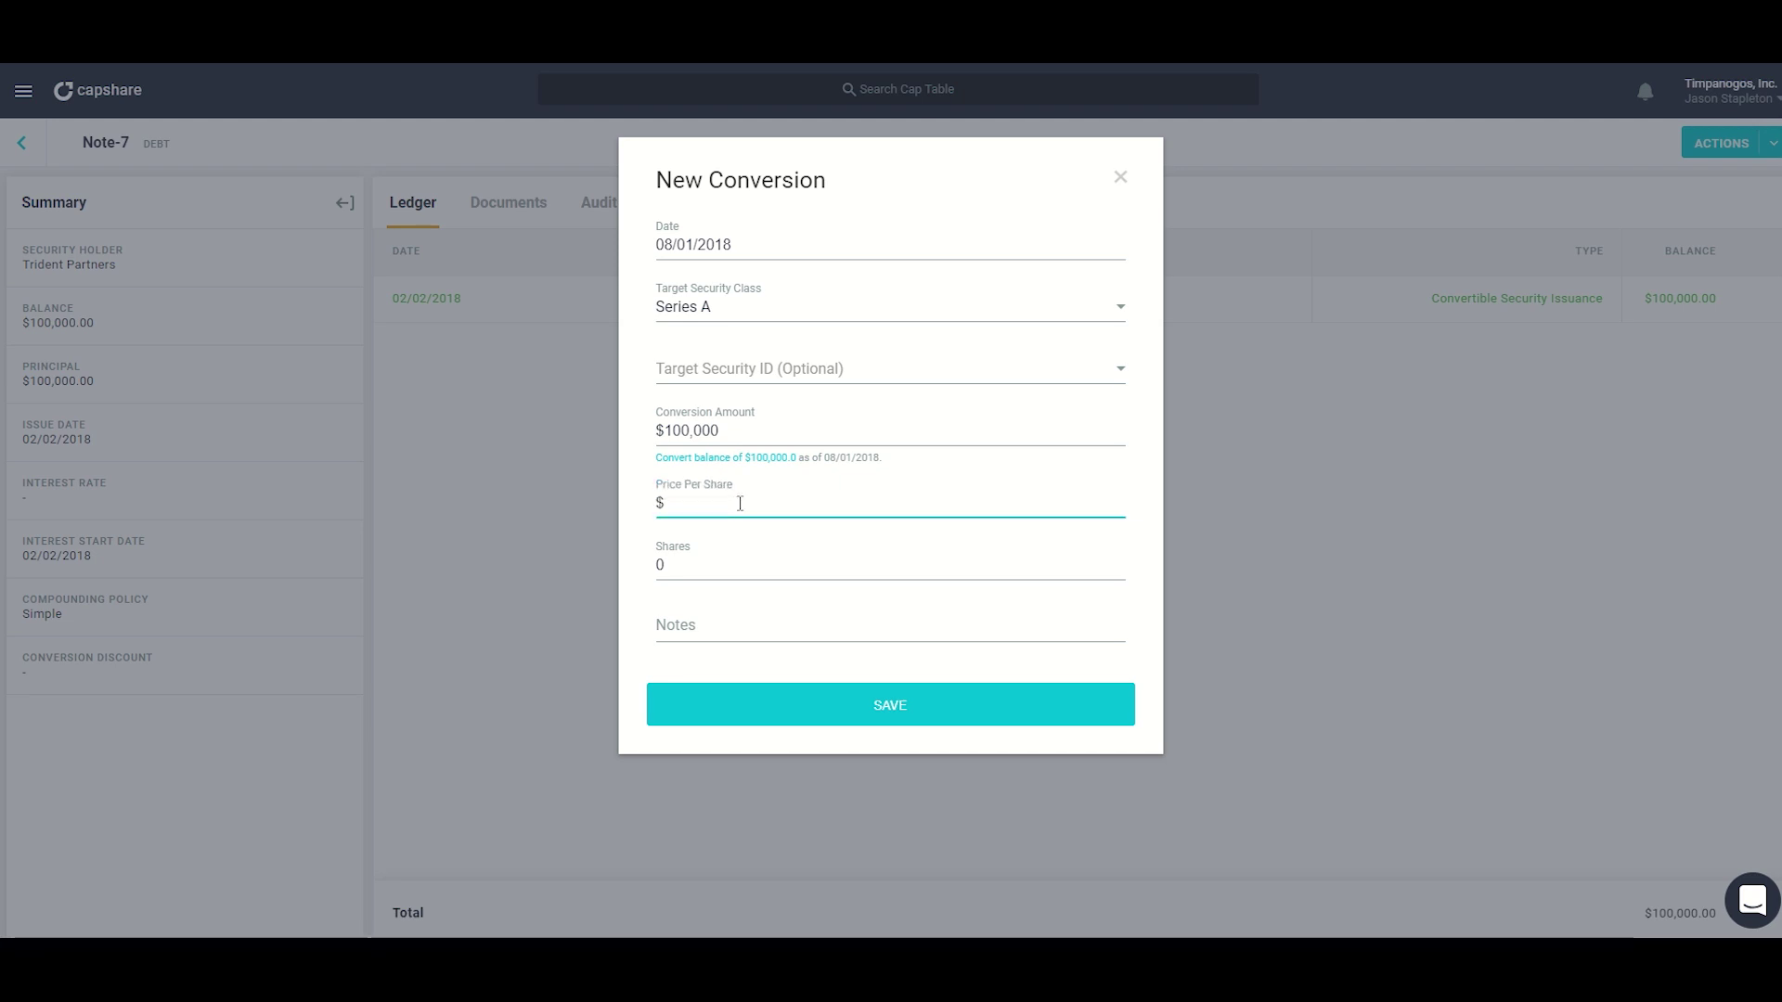
text(1)
click(1123, 706)
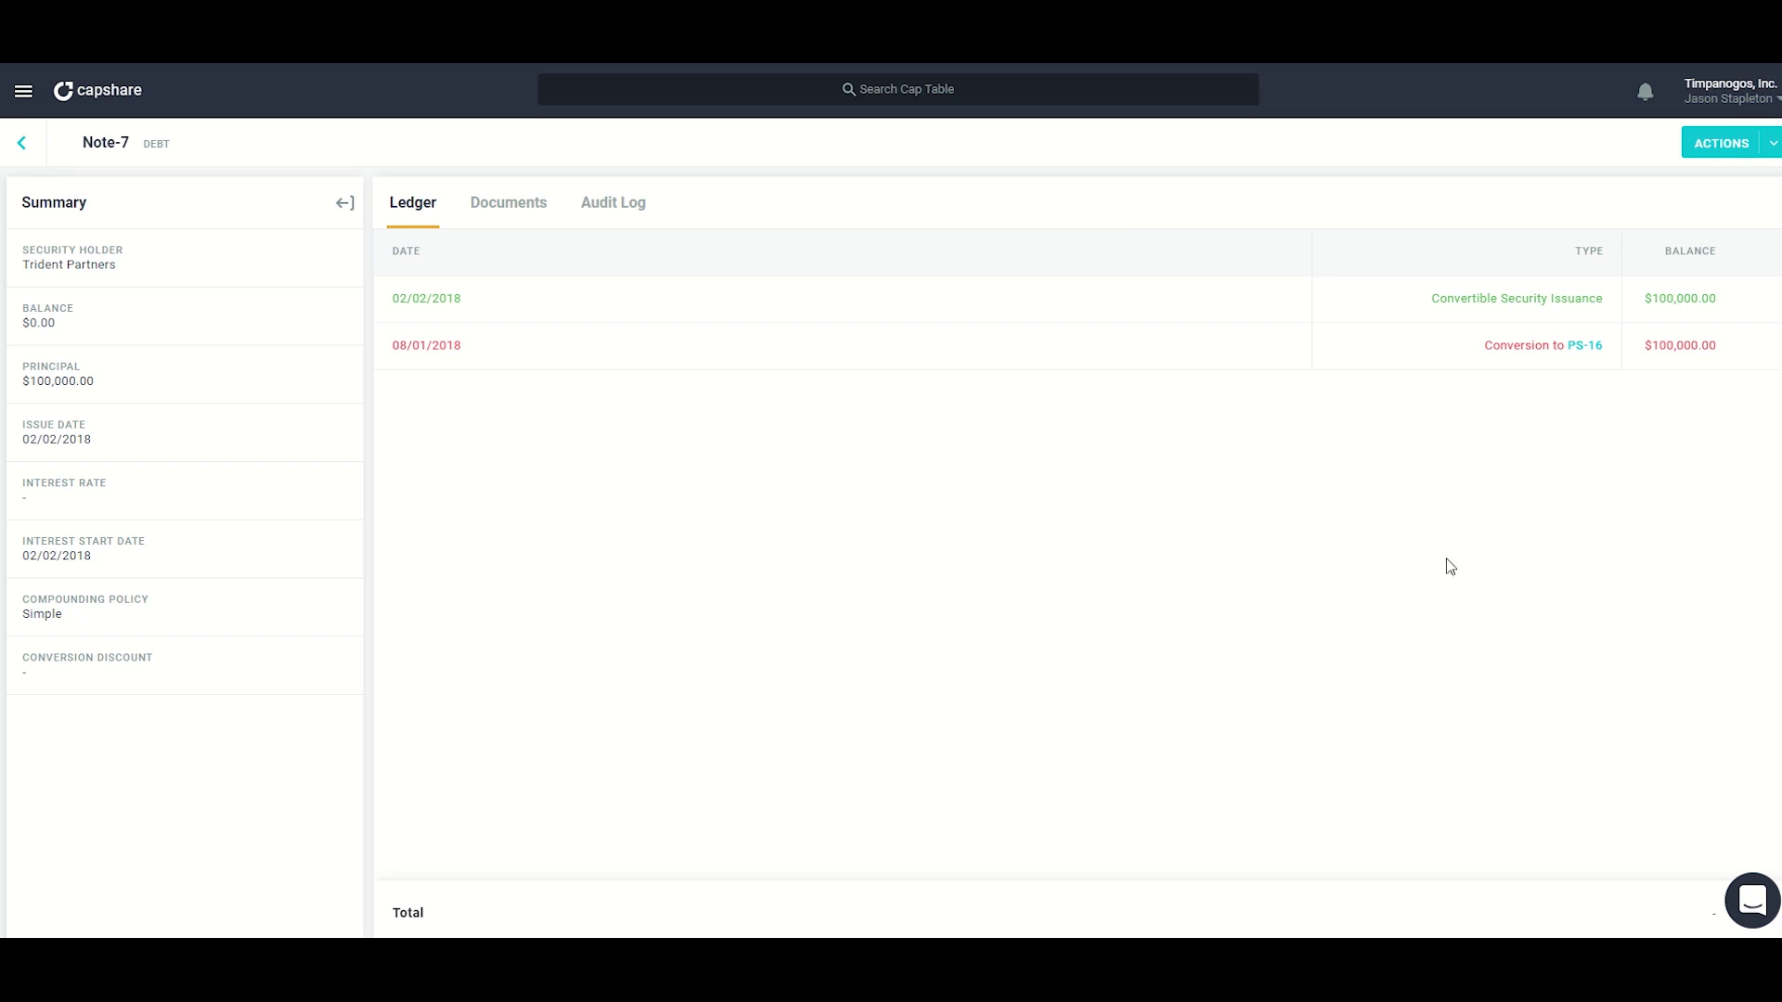
click(1584, 347)
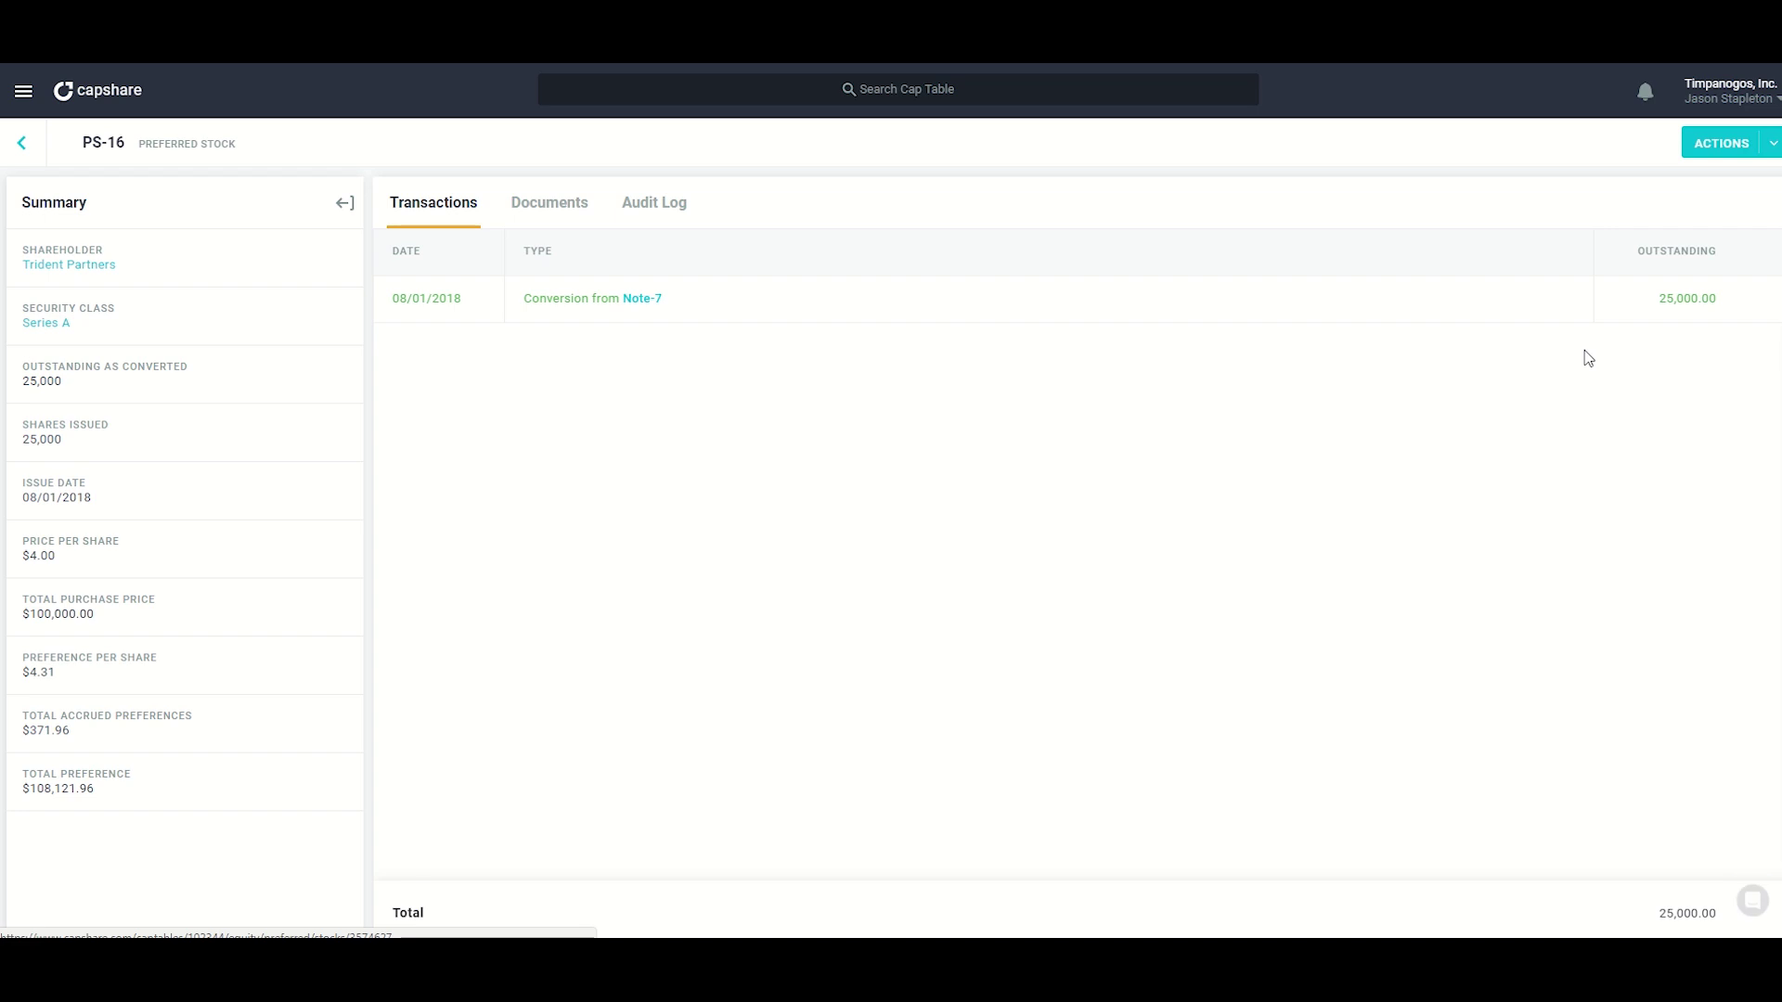
click(25, 91)
Open the Waterfall analysis and set its gross purchase price to $50,000,000
click(61, 345)
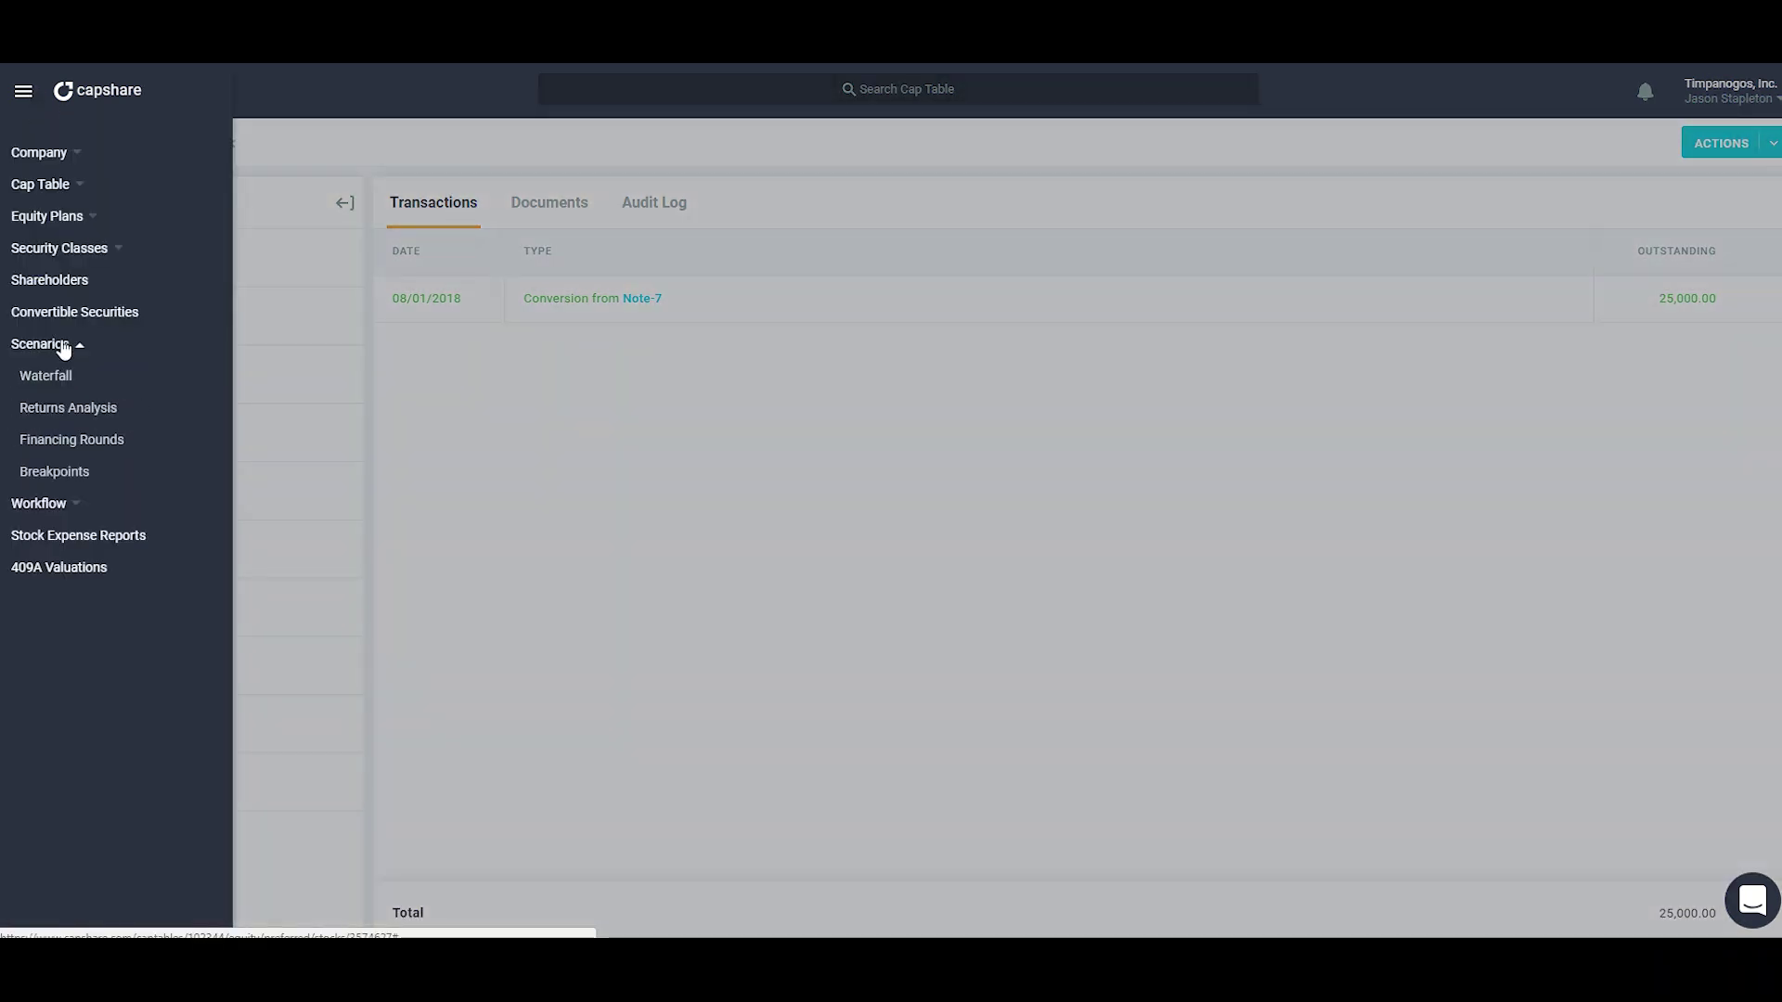
click(54, 378)
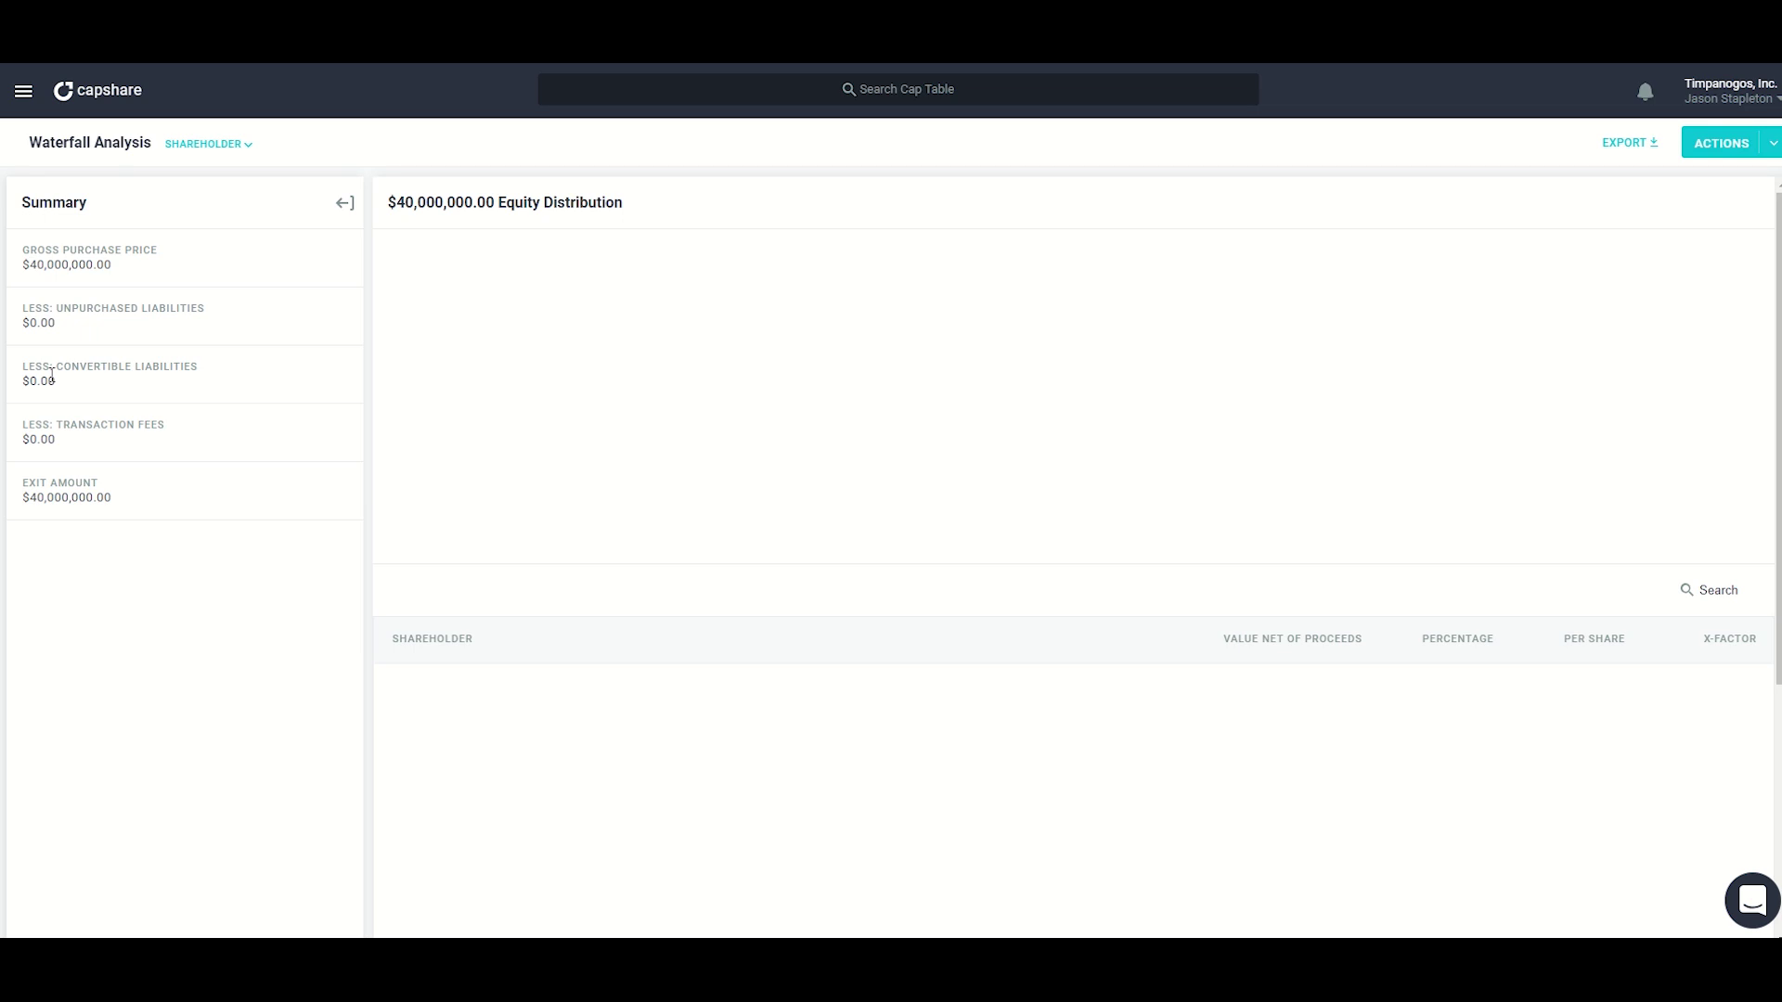
click(1773, 143)
click(1721, 178)
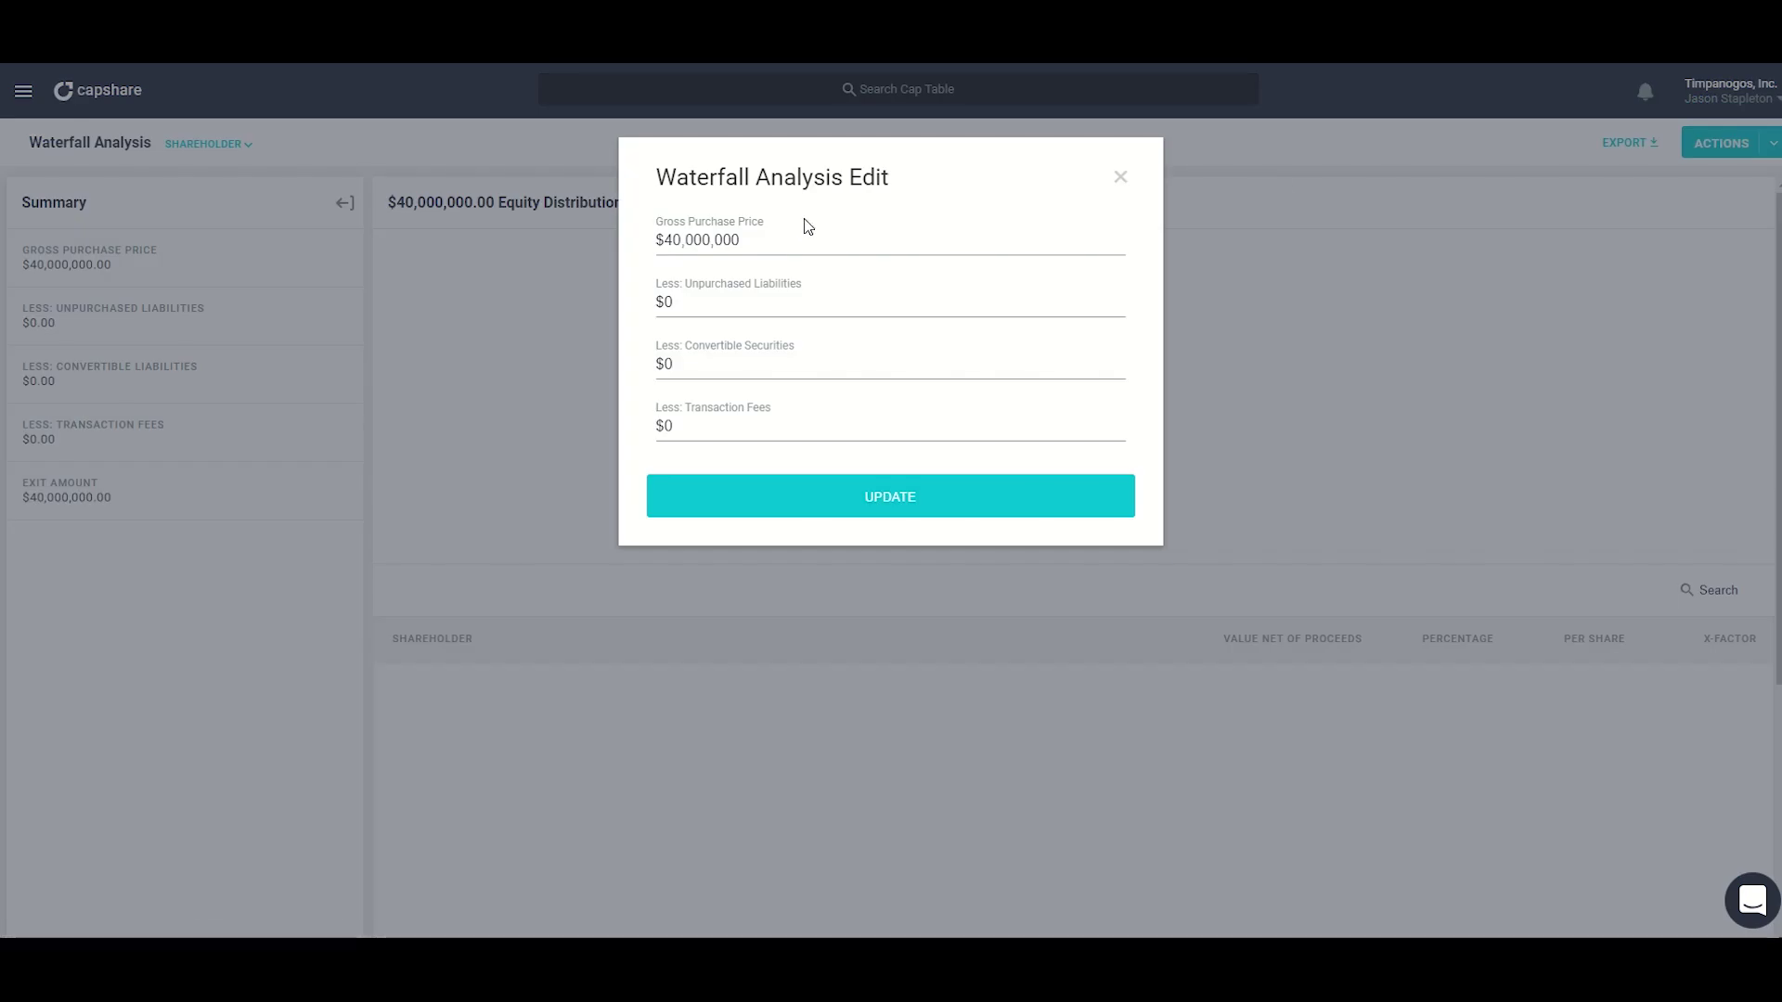
triple_click(796, 254)
text(50,000,000)
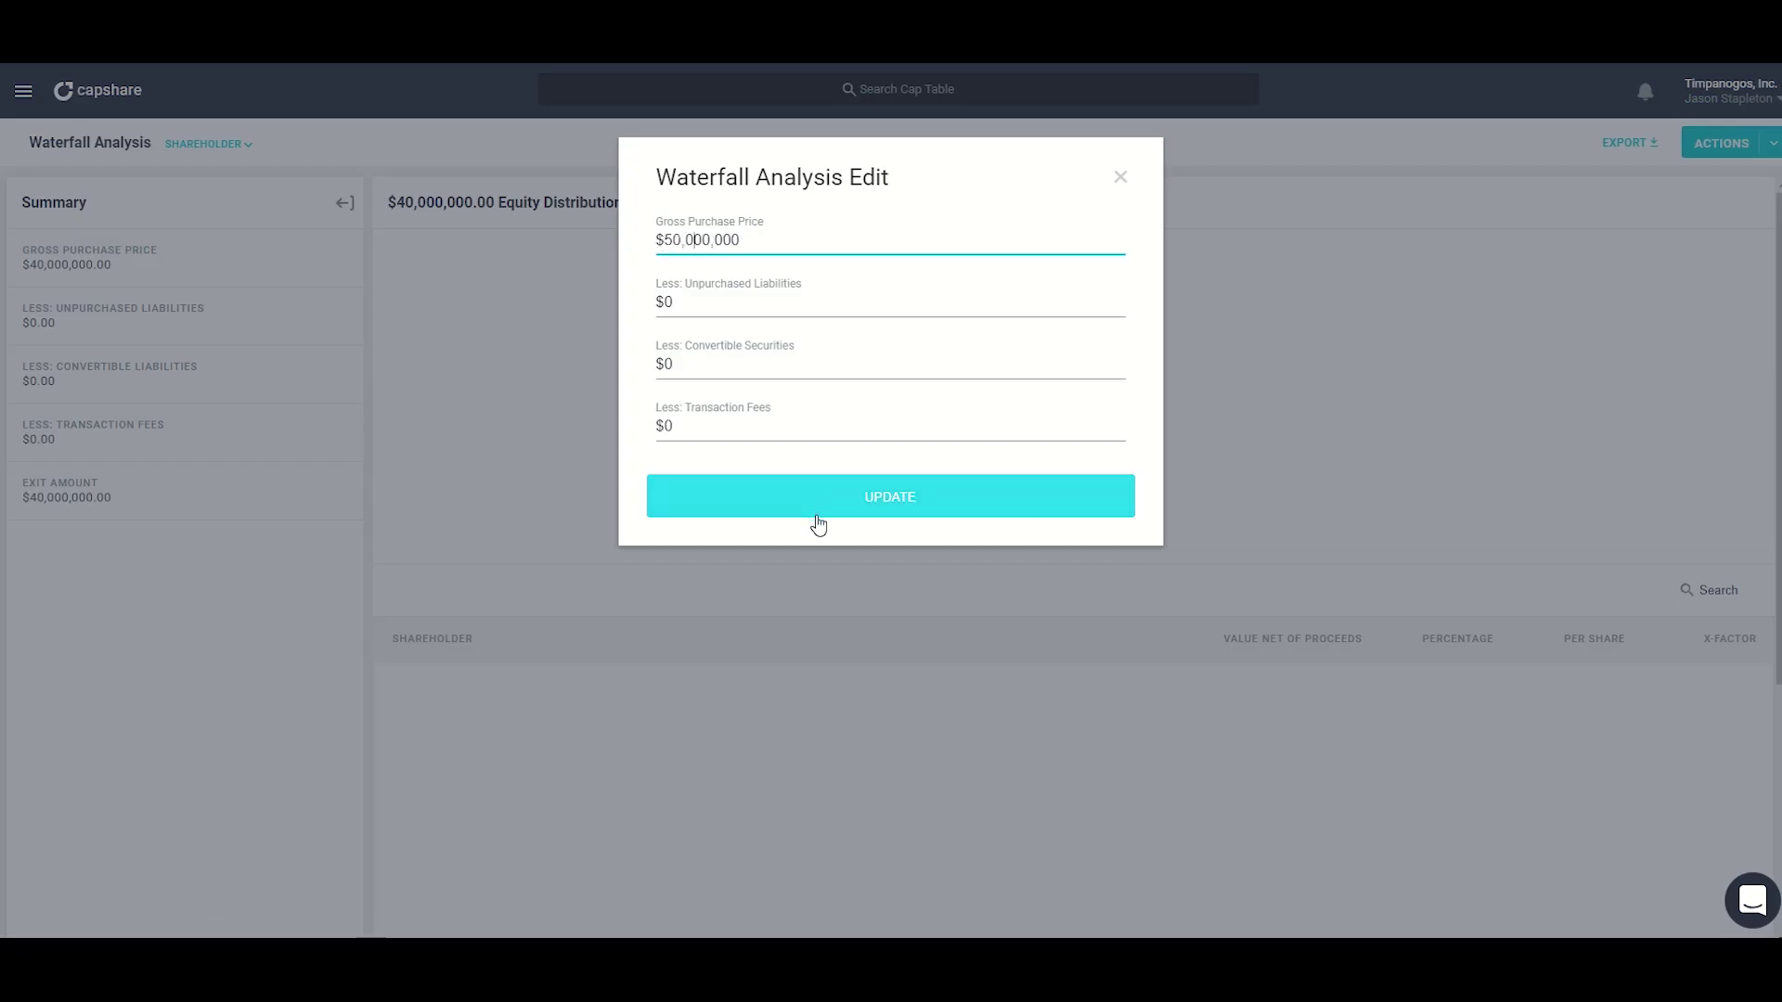
click(828, 506)
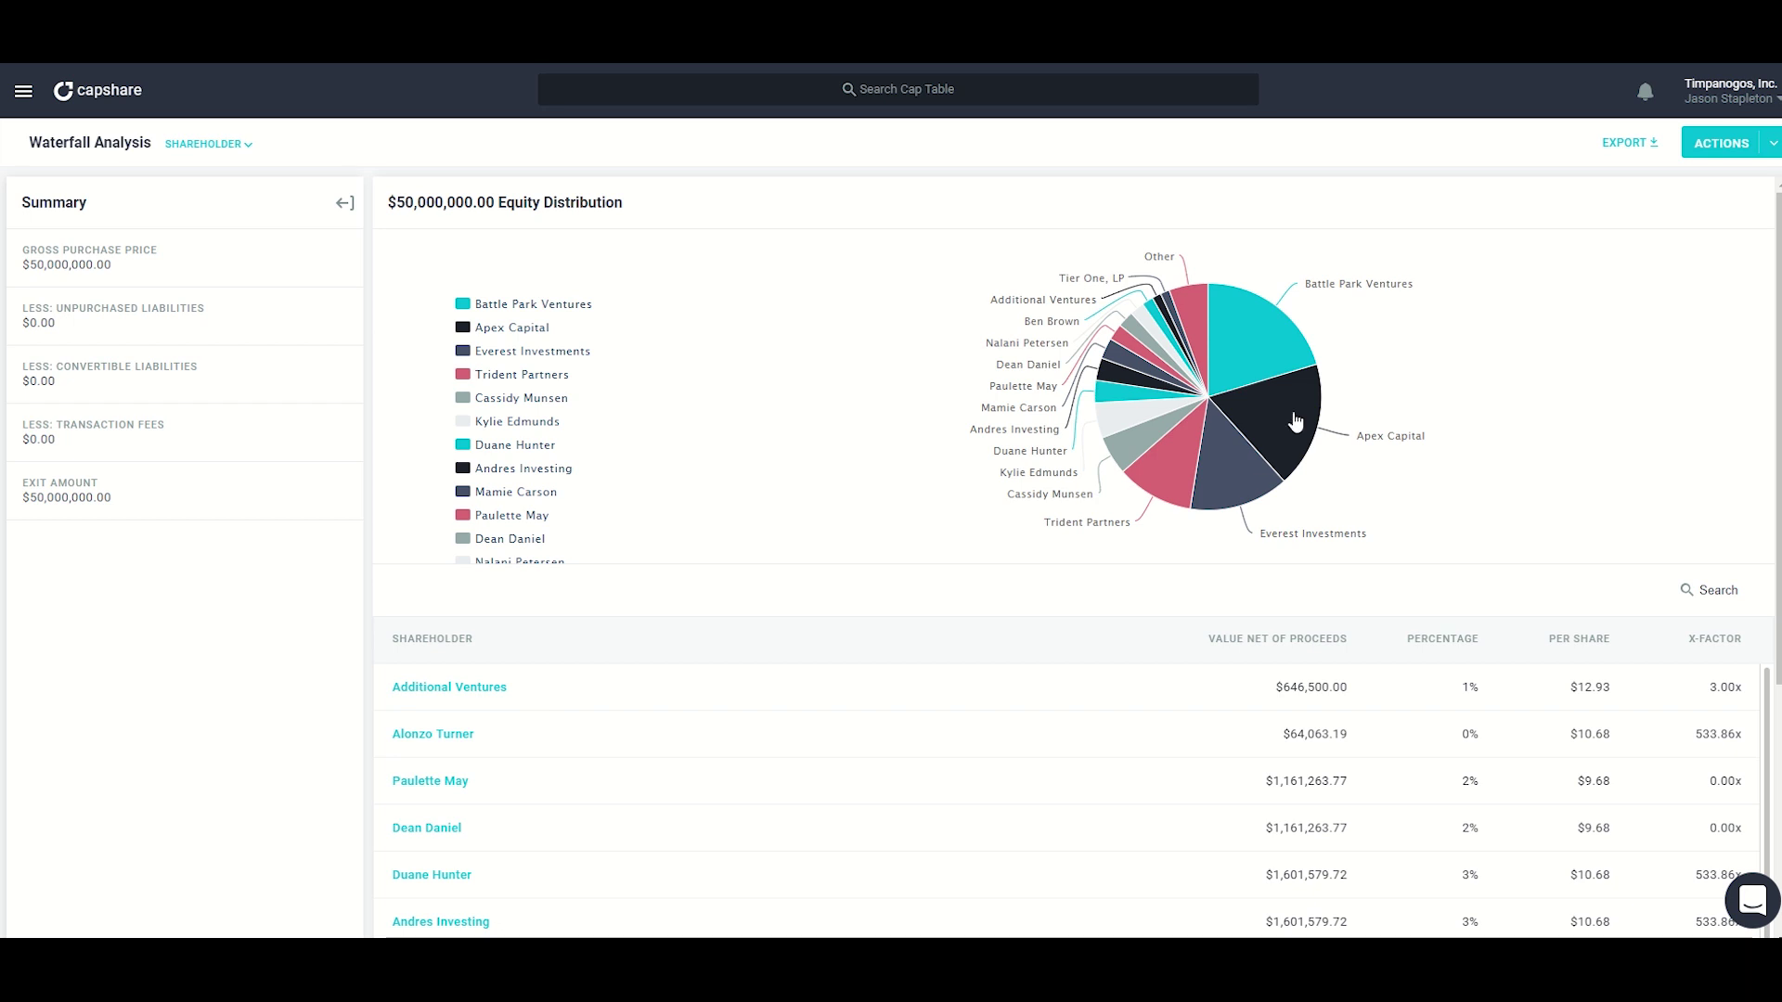
Group the waterfall distribution by Security, showing Seed receiving 44%, $22,106,412.62
mouse_move(1111, 309)
mouse_move(1308, 353)
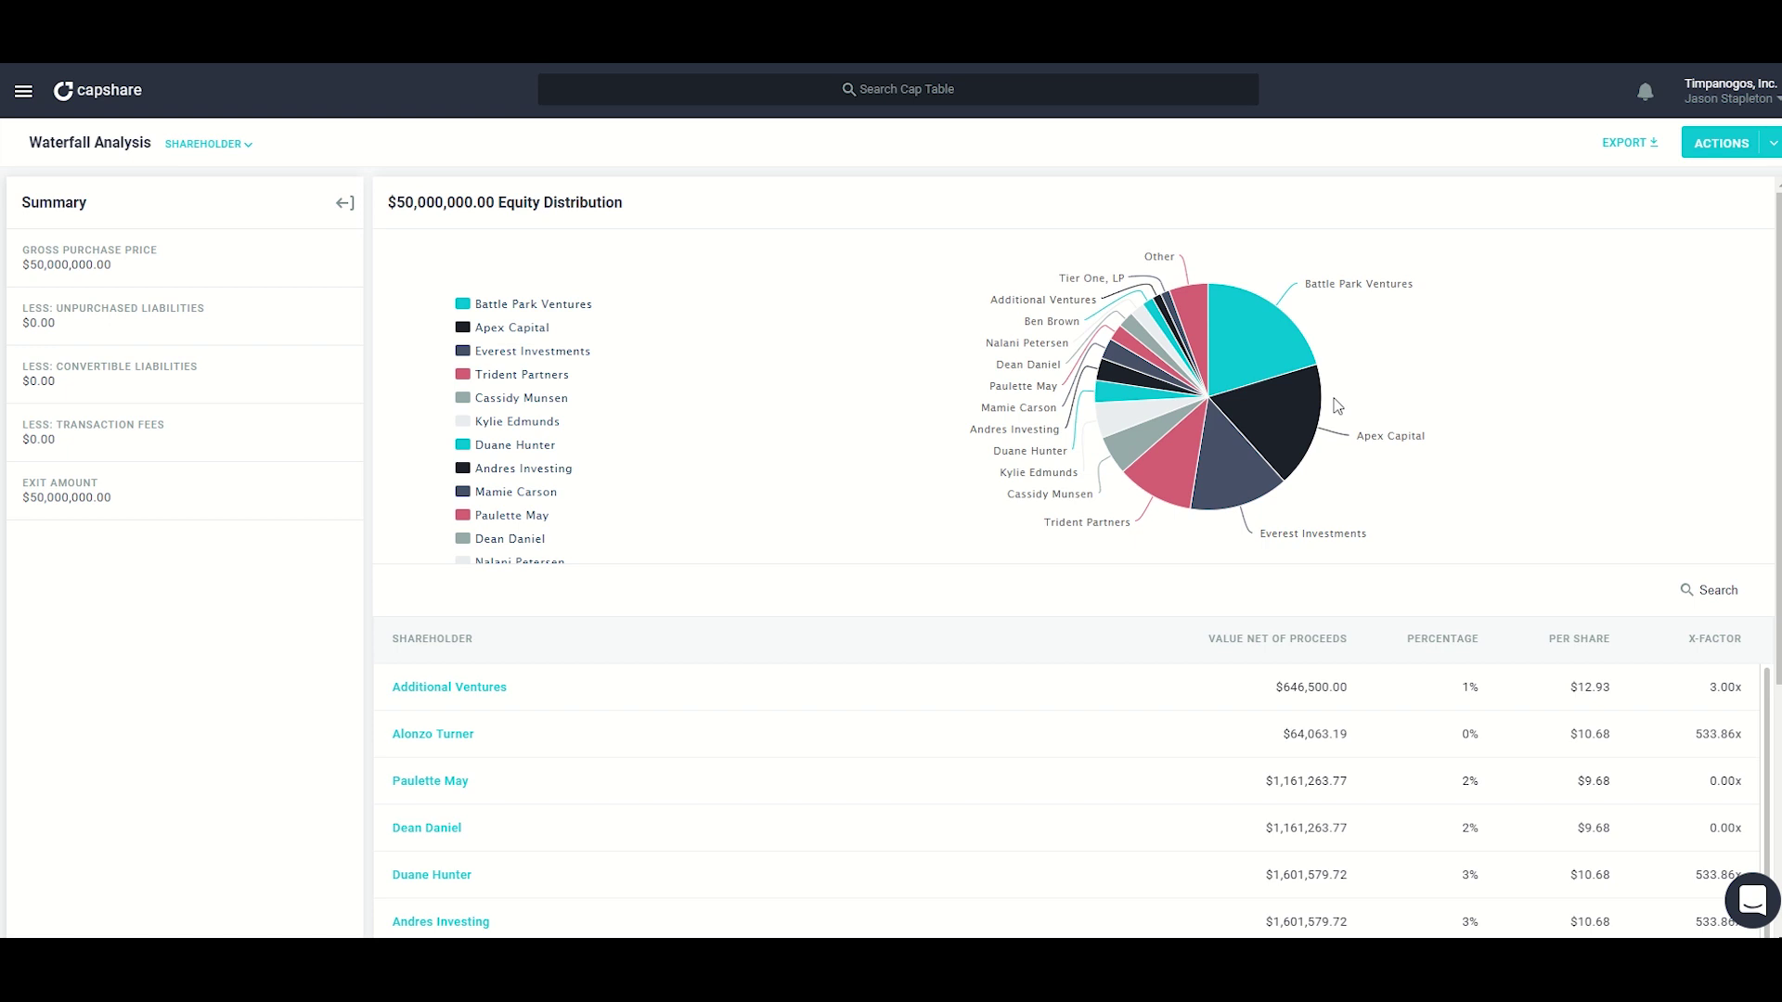
click(243, 145)
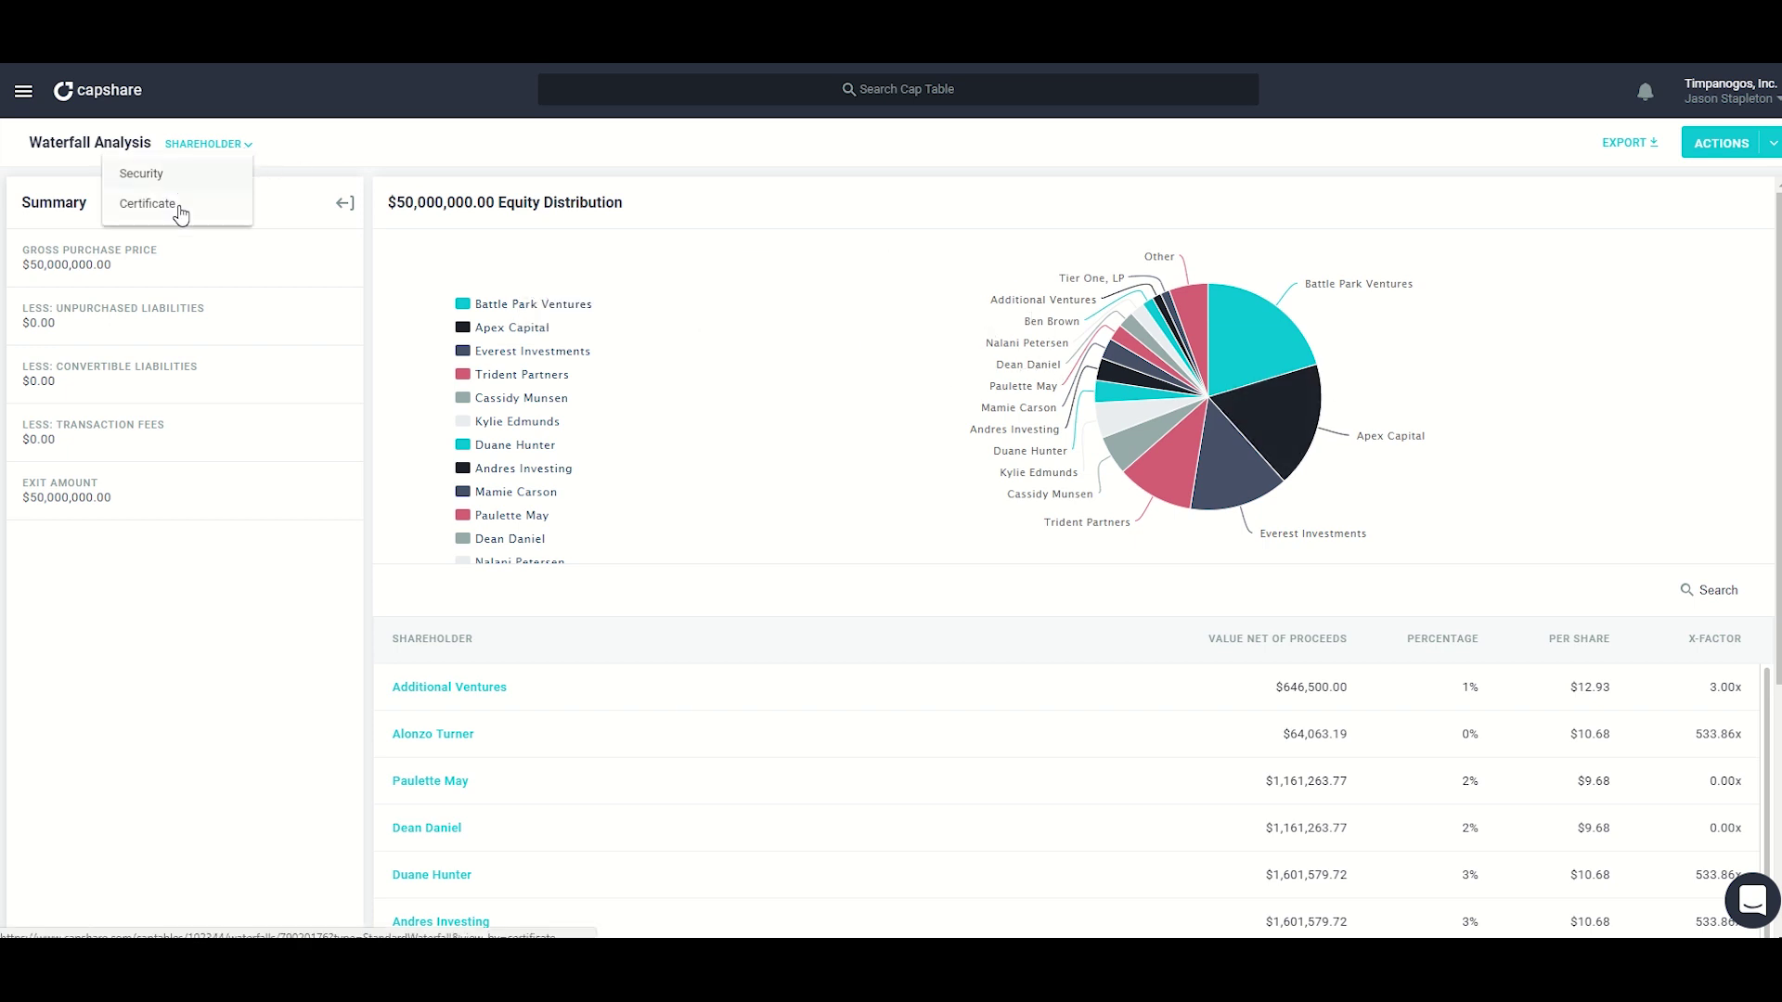
click(160, 177)
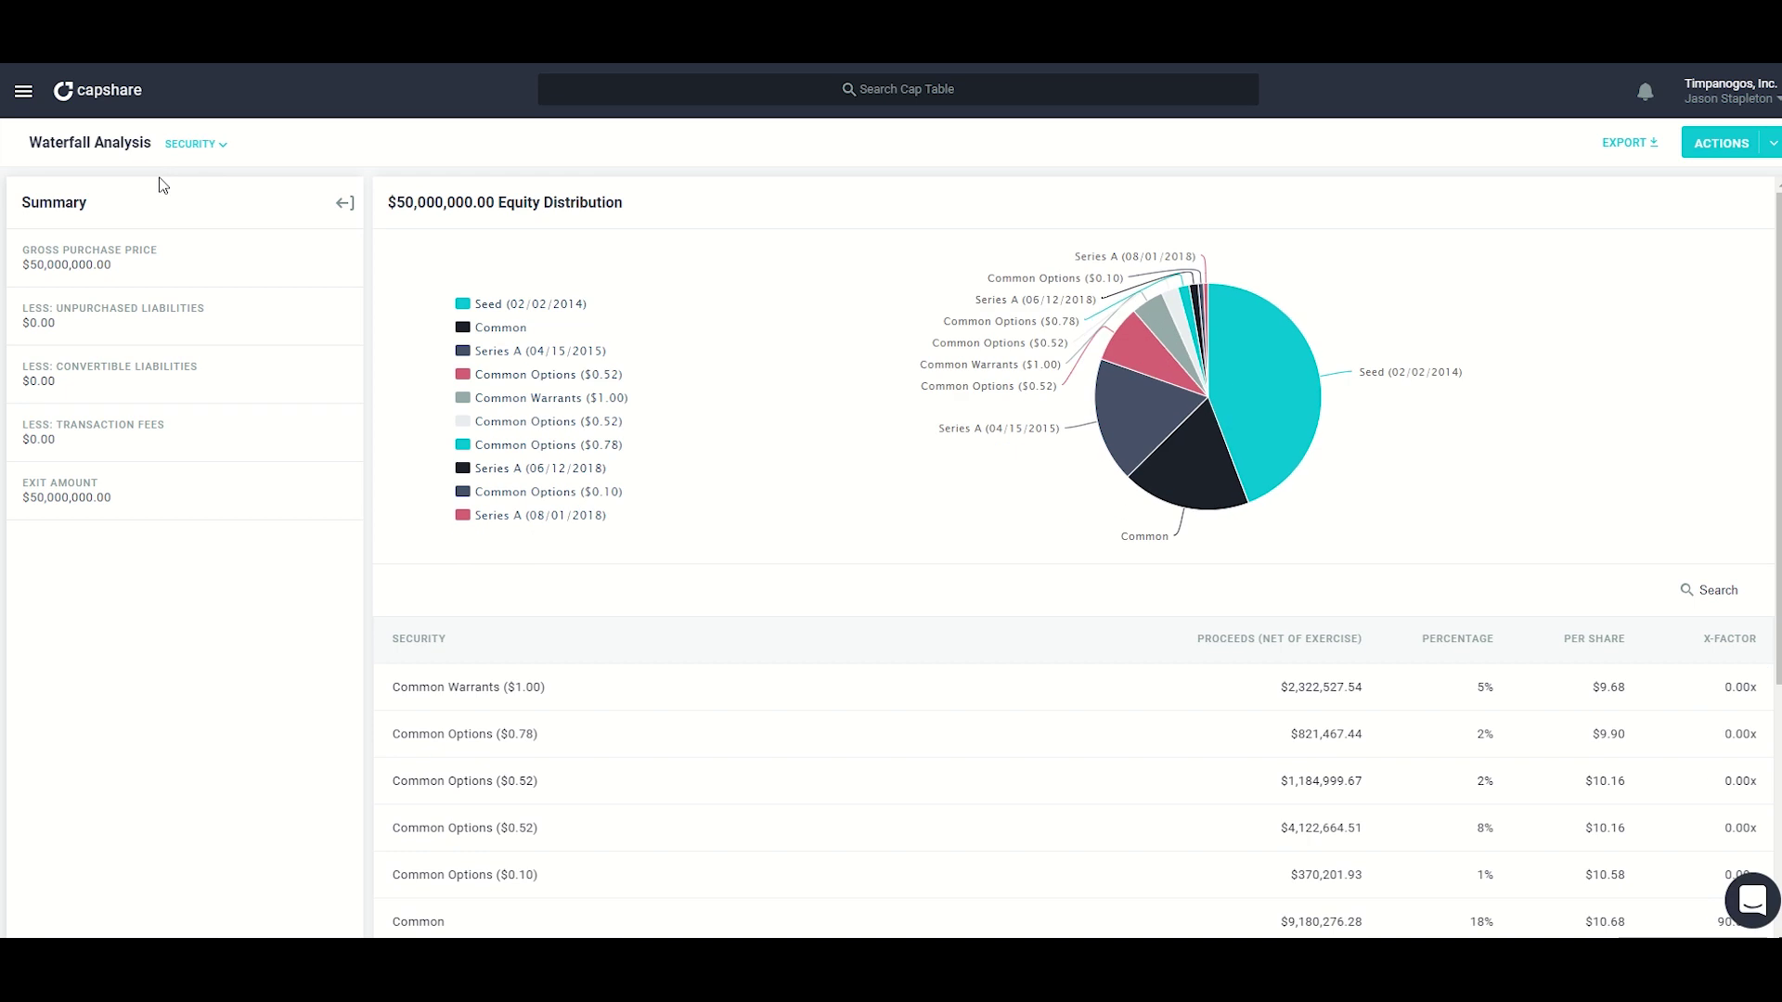
mouse_move(1298, 406)
scroll(1244, 742, down, 2)
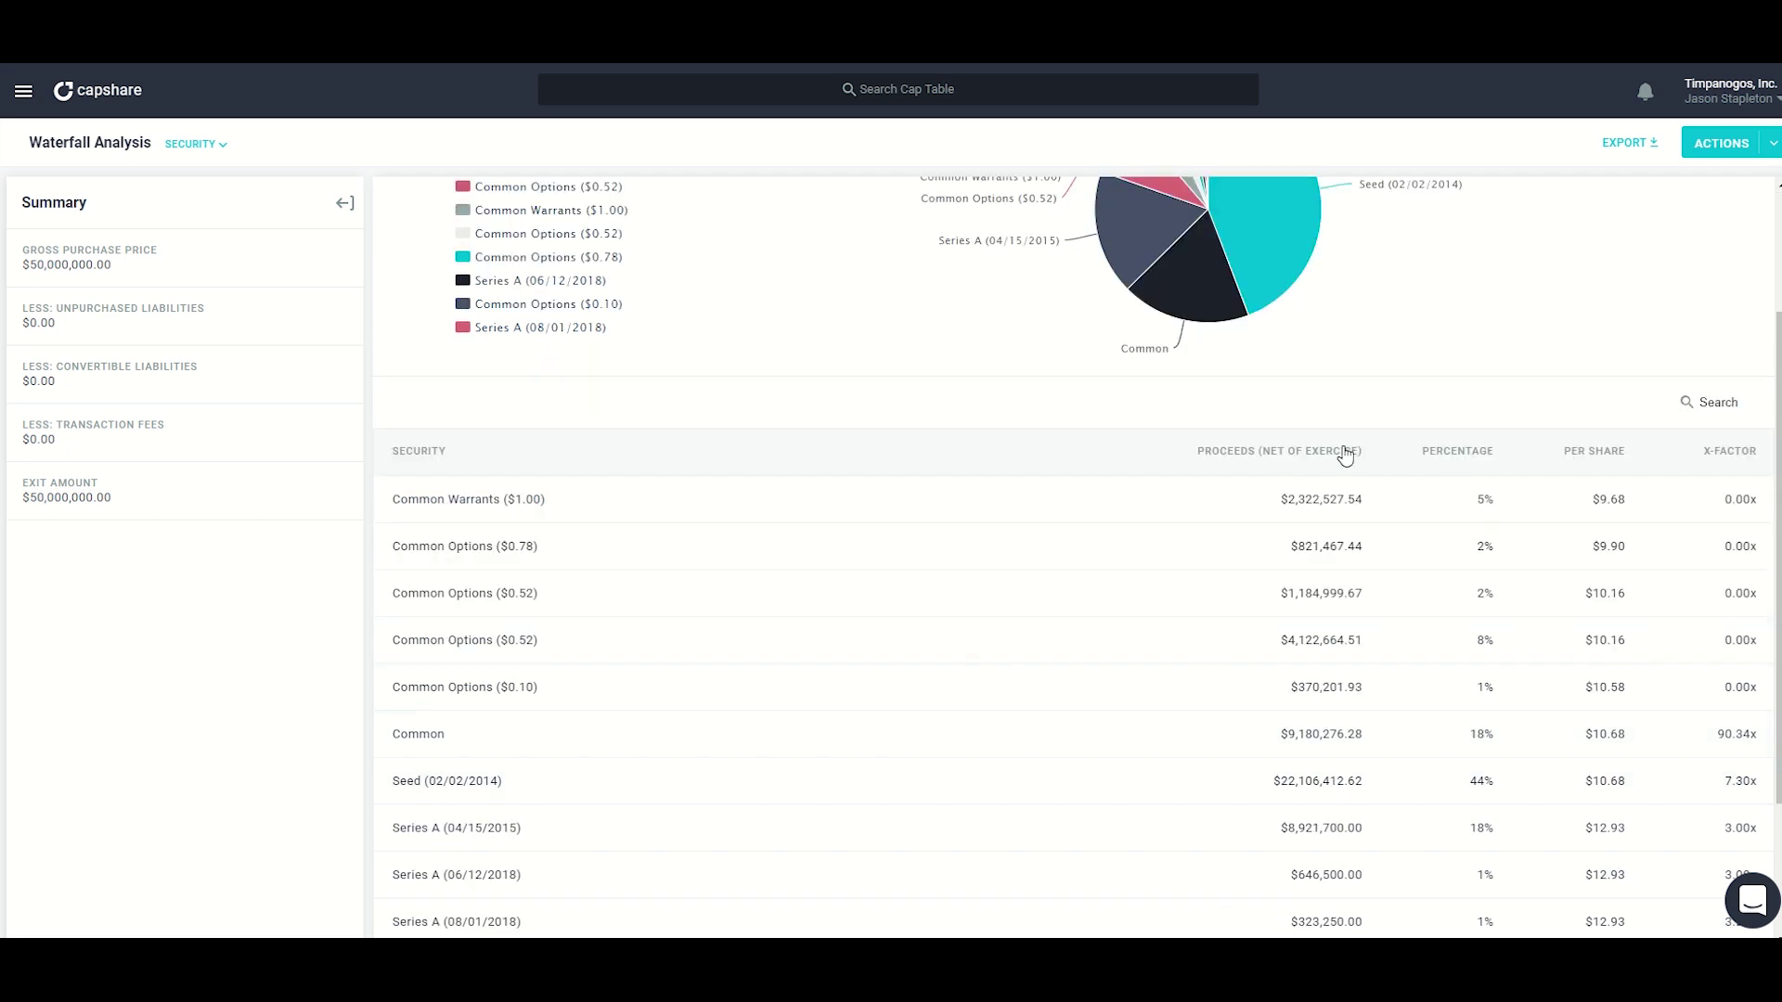
scroll(1380, 767, up, 2)
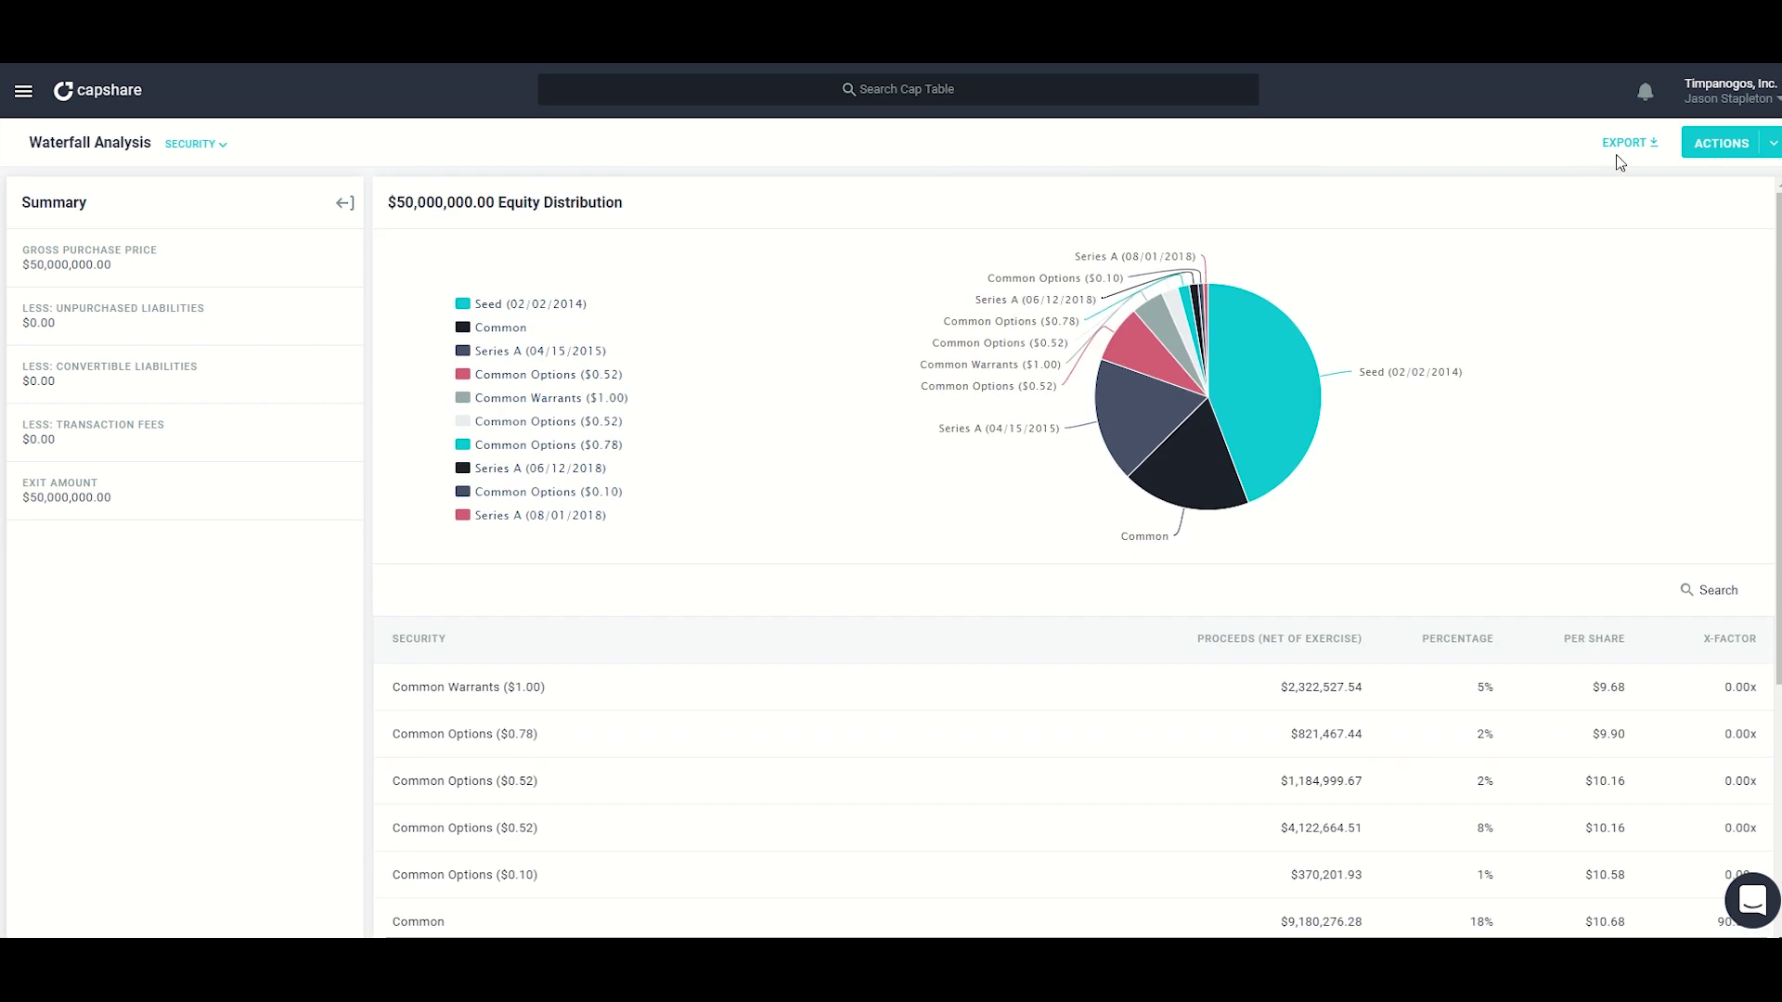
In Returns Analysis, switch the target from X-Factor to a $5.00 price per share
click(23, 90)
click(68, 408)
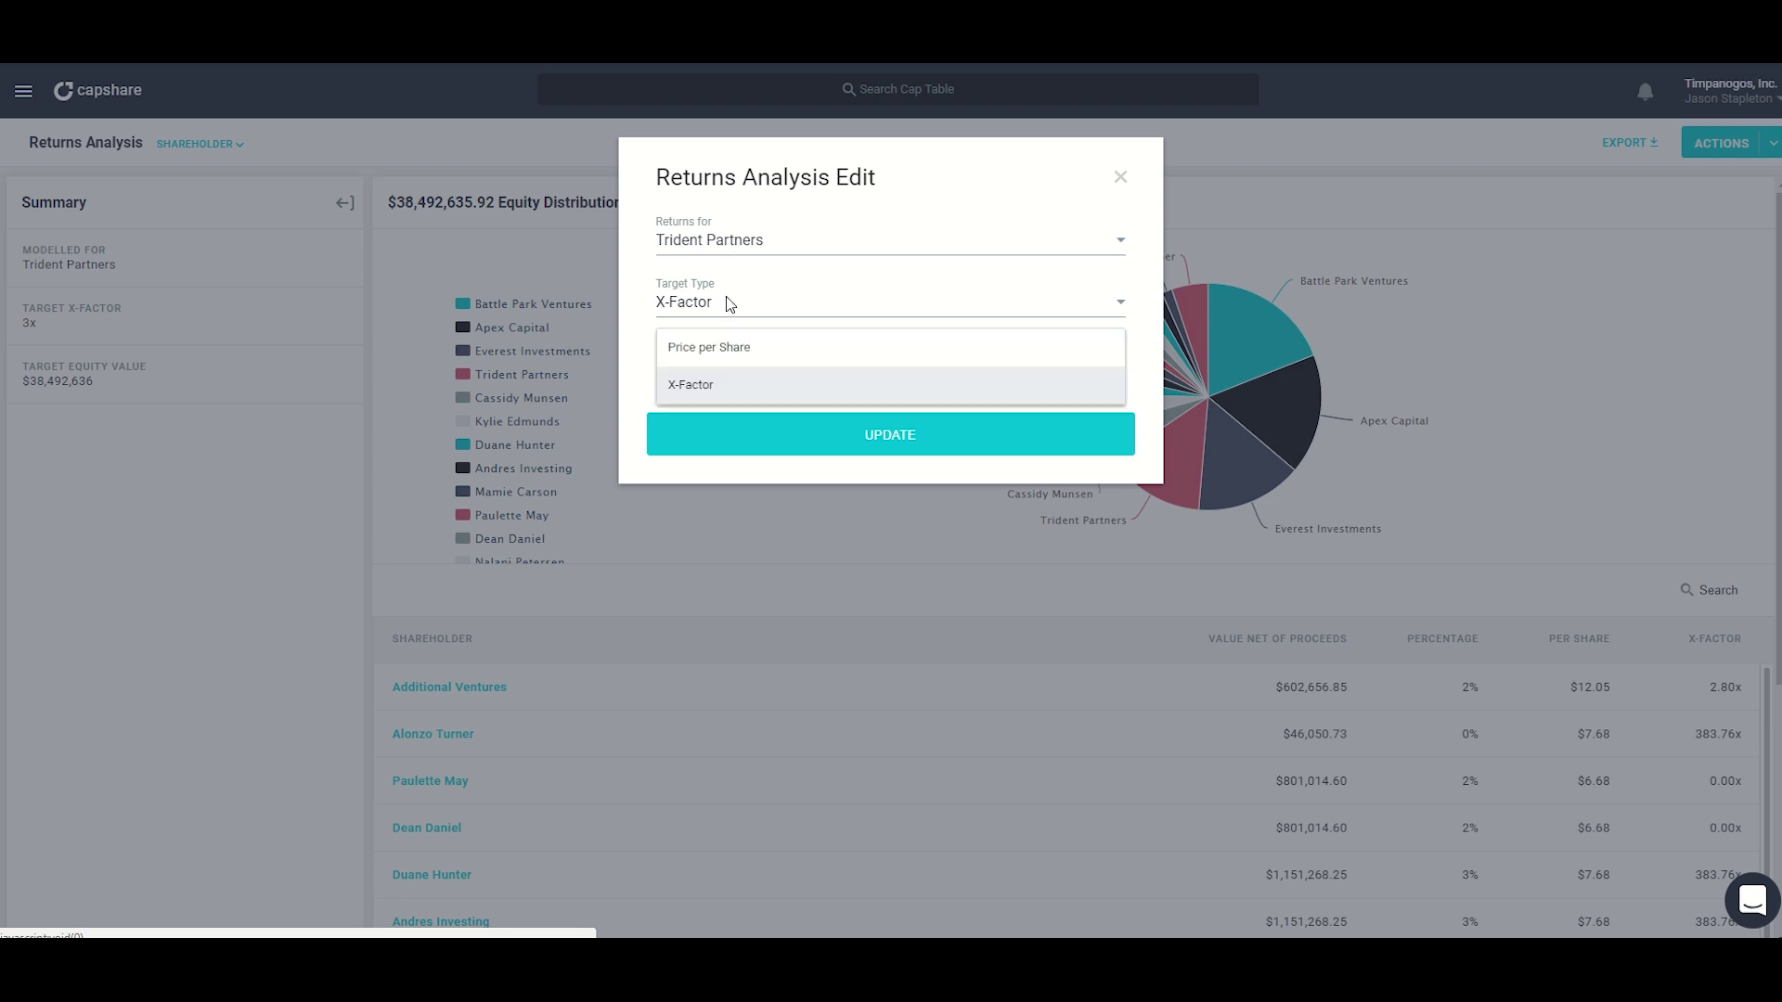
click(727, 301)
click(728, 363)
click(708, 362)
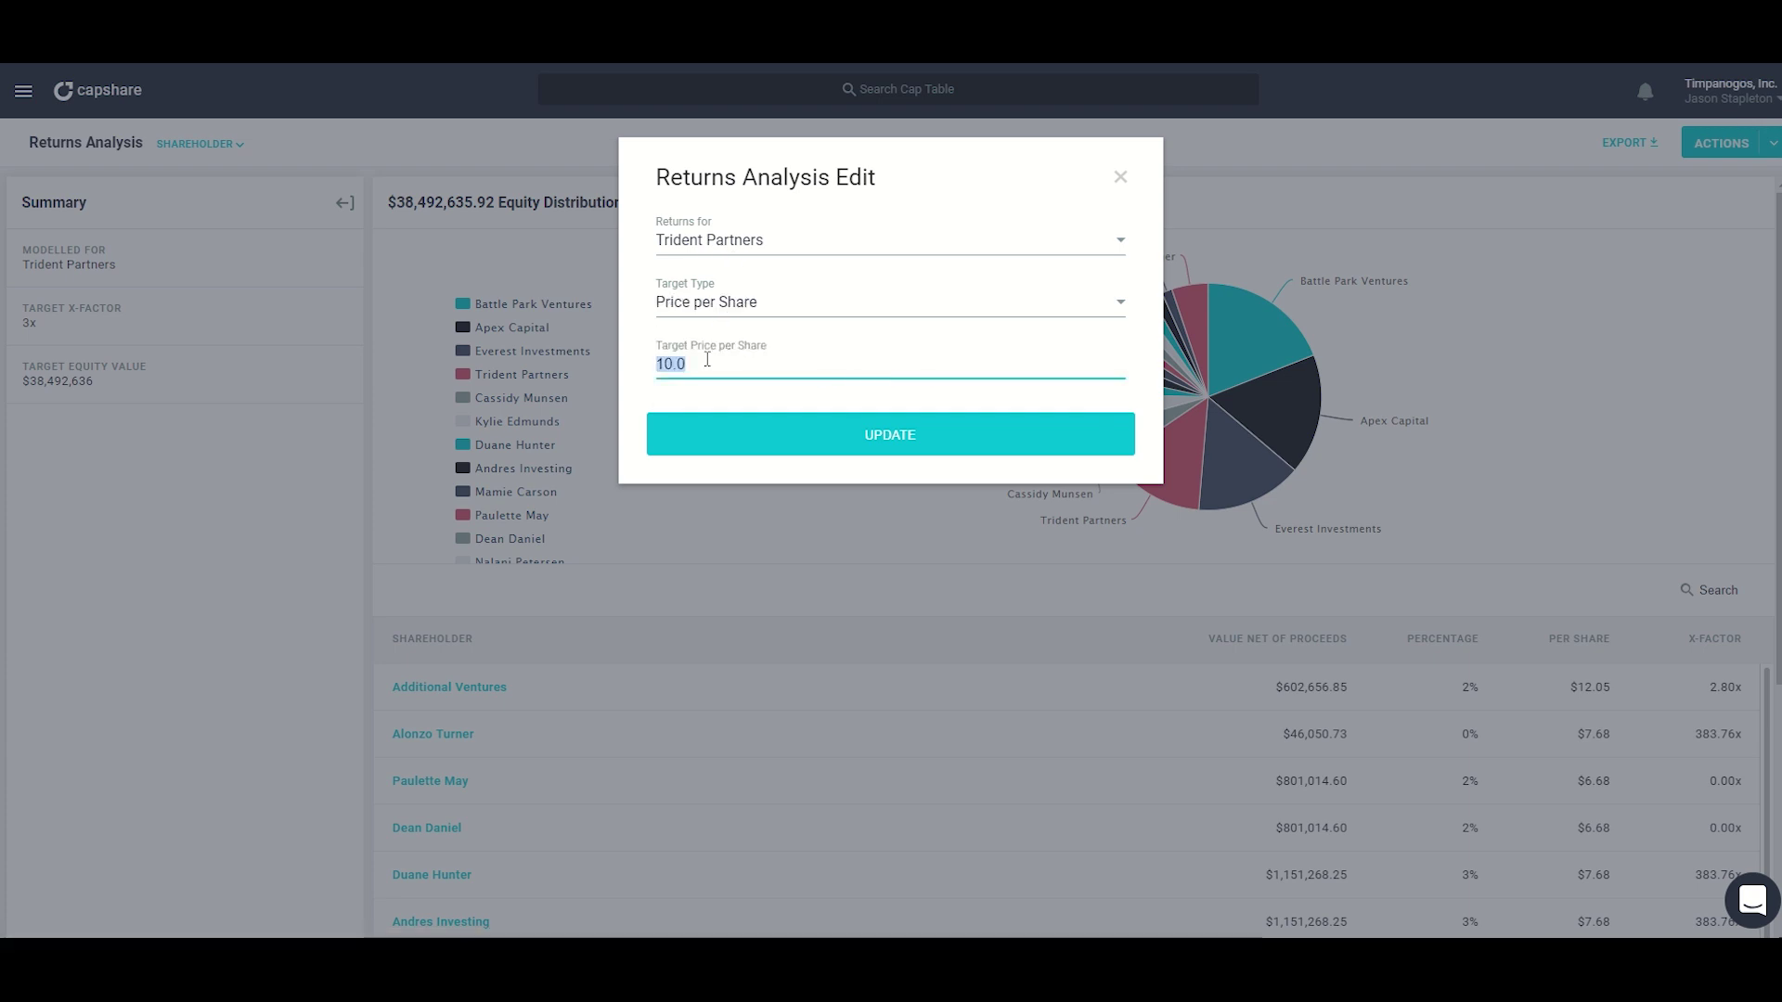
text(5)
click(768, 431)
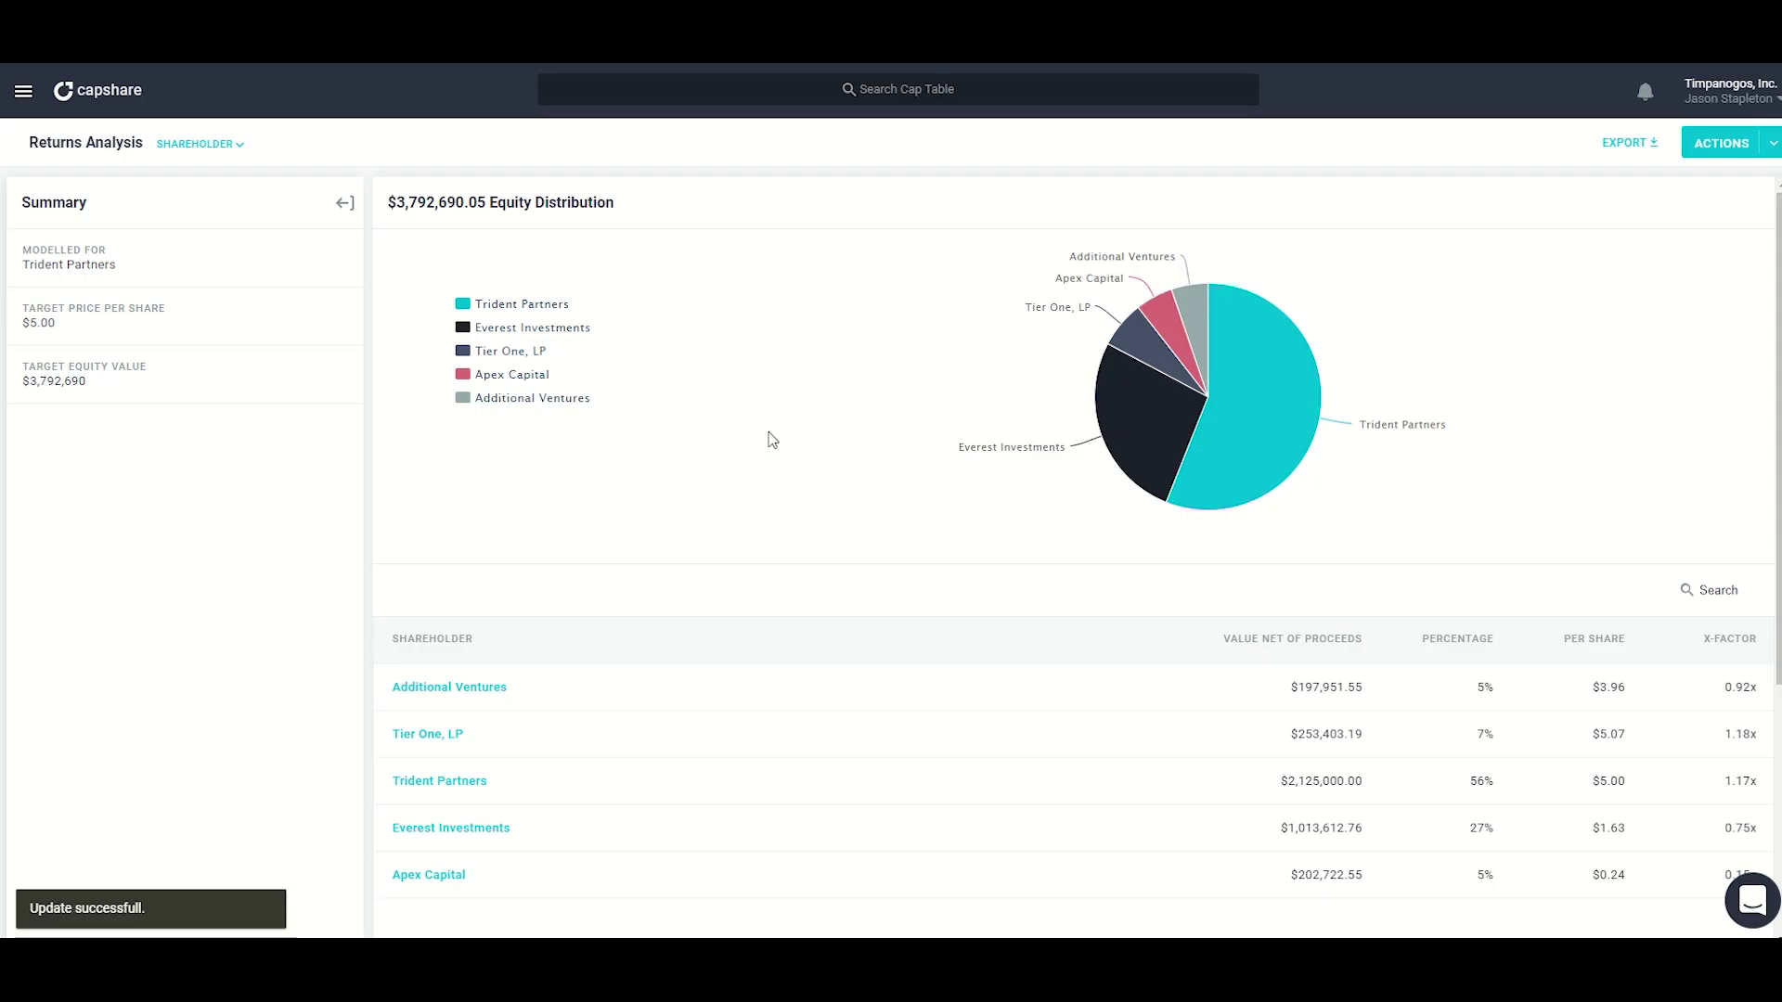
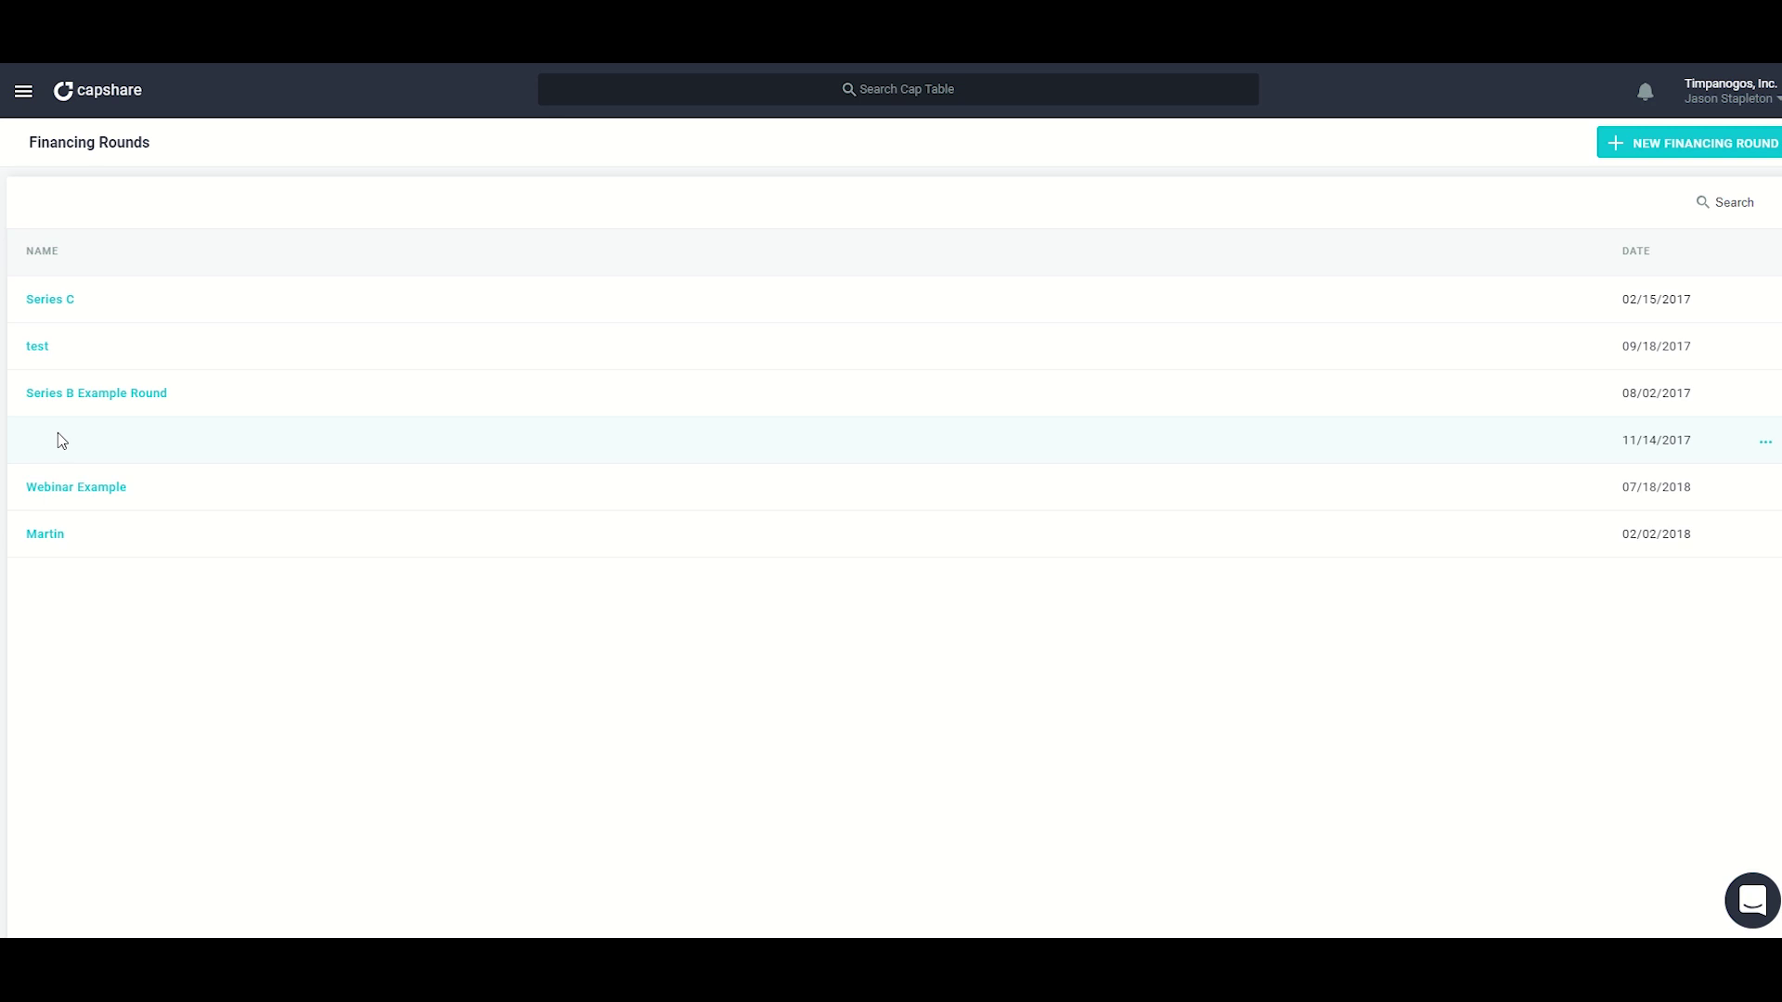
Start a new financing round from the Financing Rounds list
click(1624, 153)
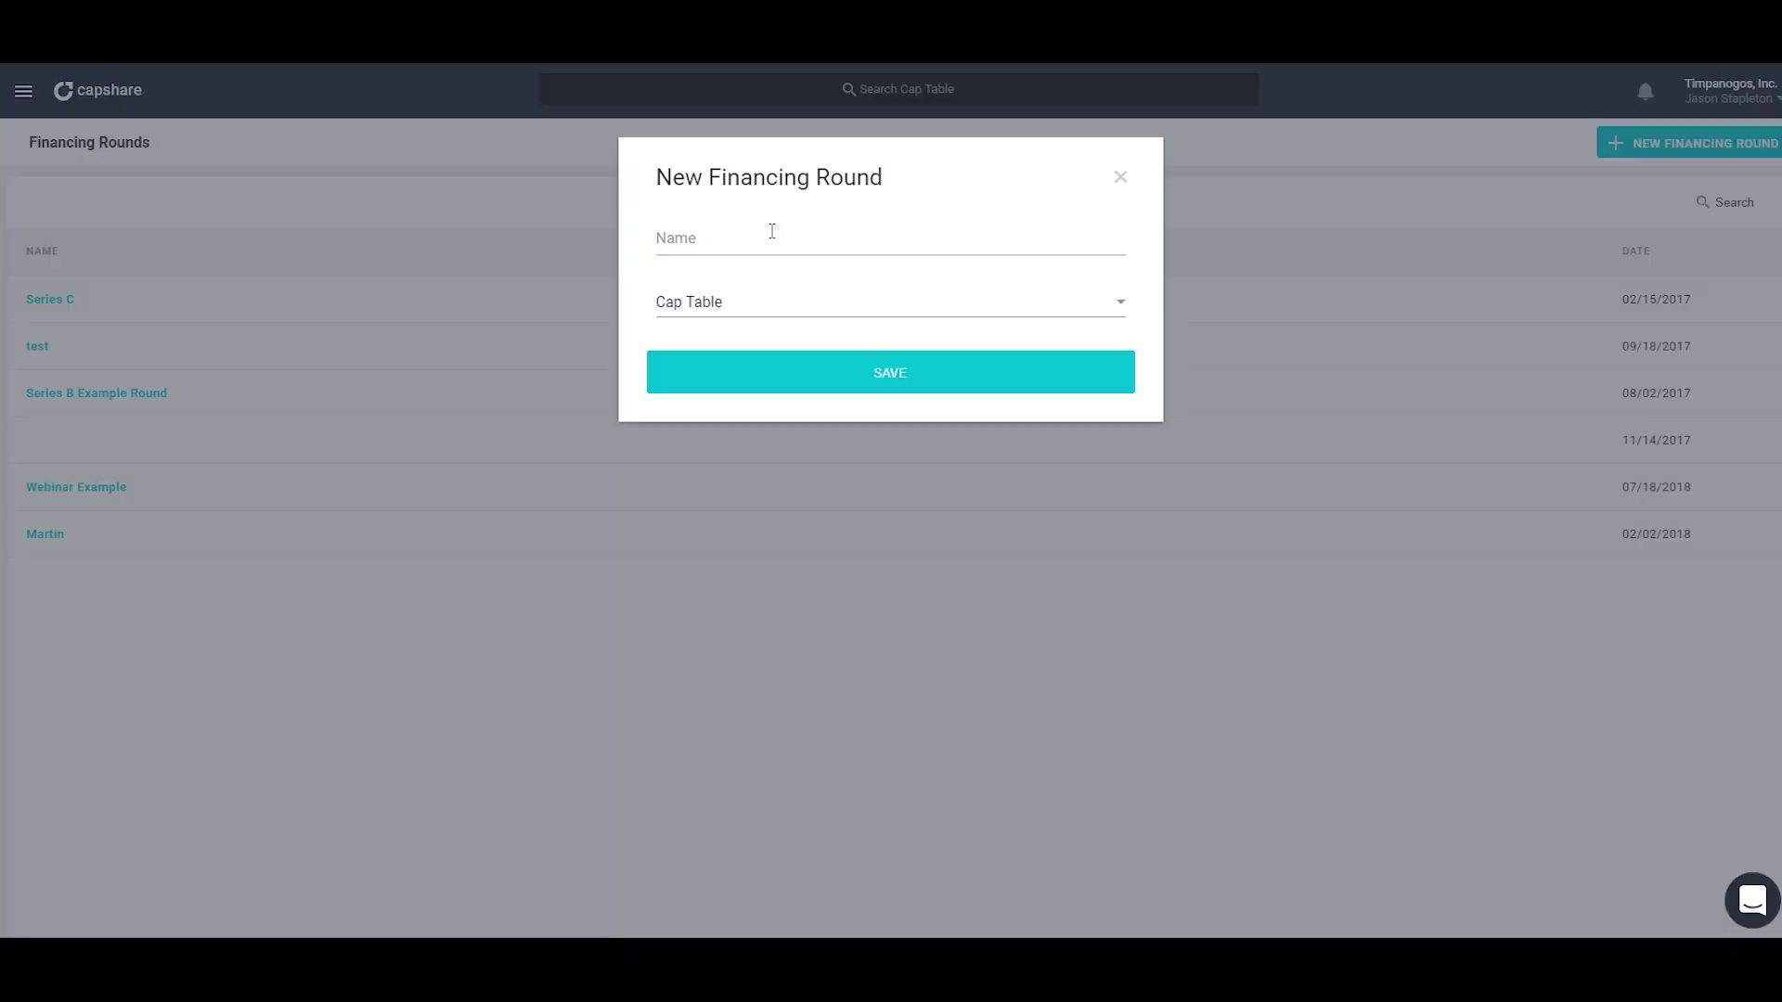
Name the new financing round 'Series B' and save it
click(772, 231)
text(Series)
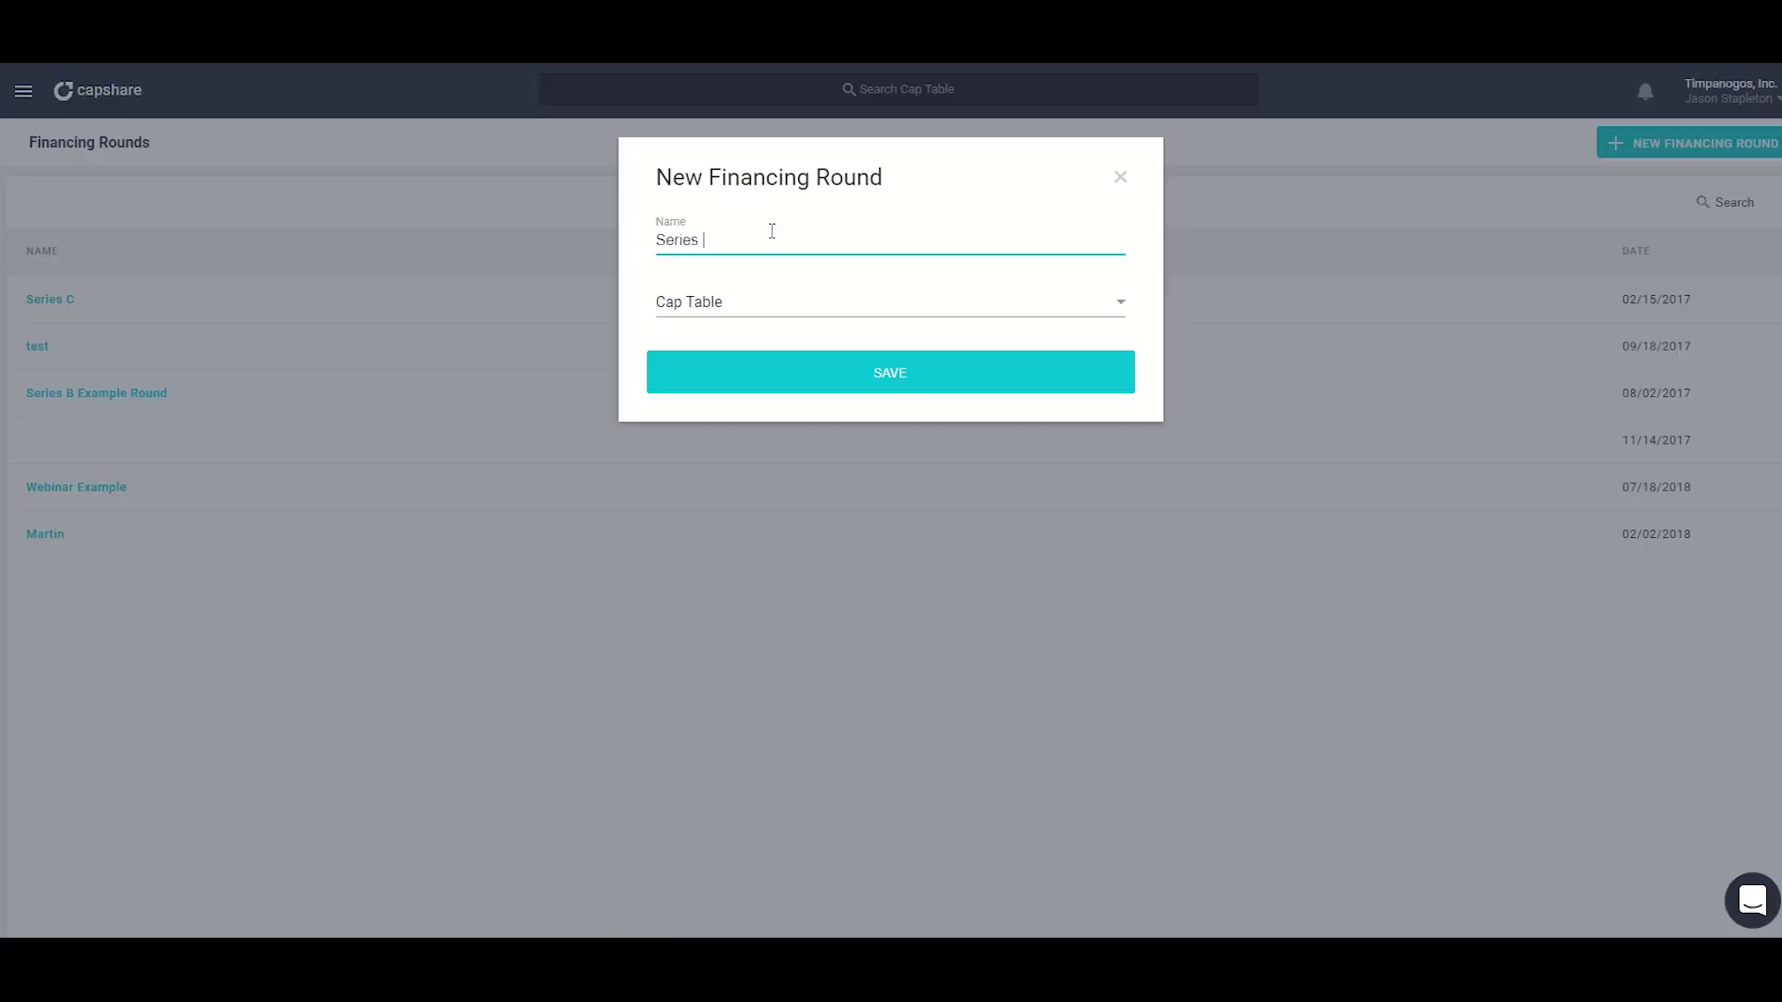
text( B)
click(759, 380)
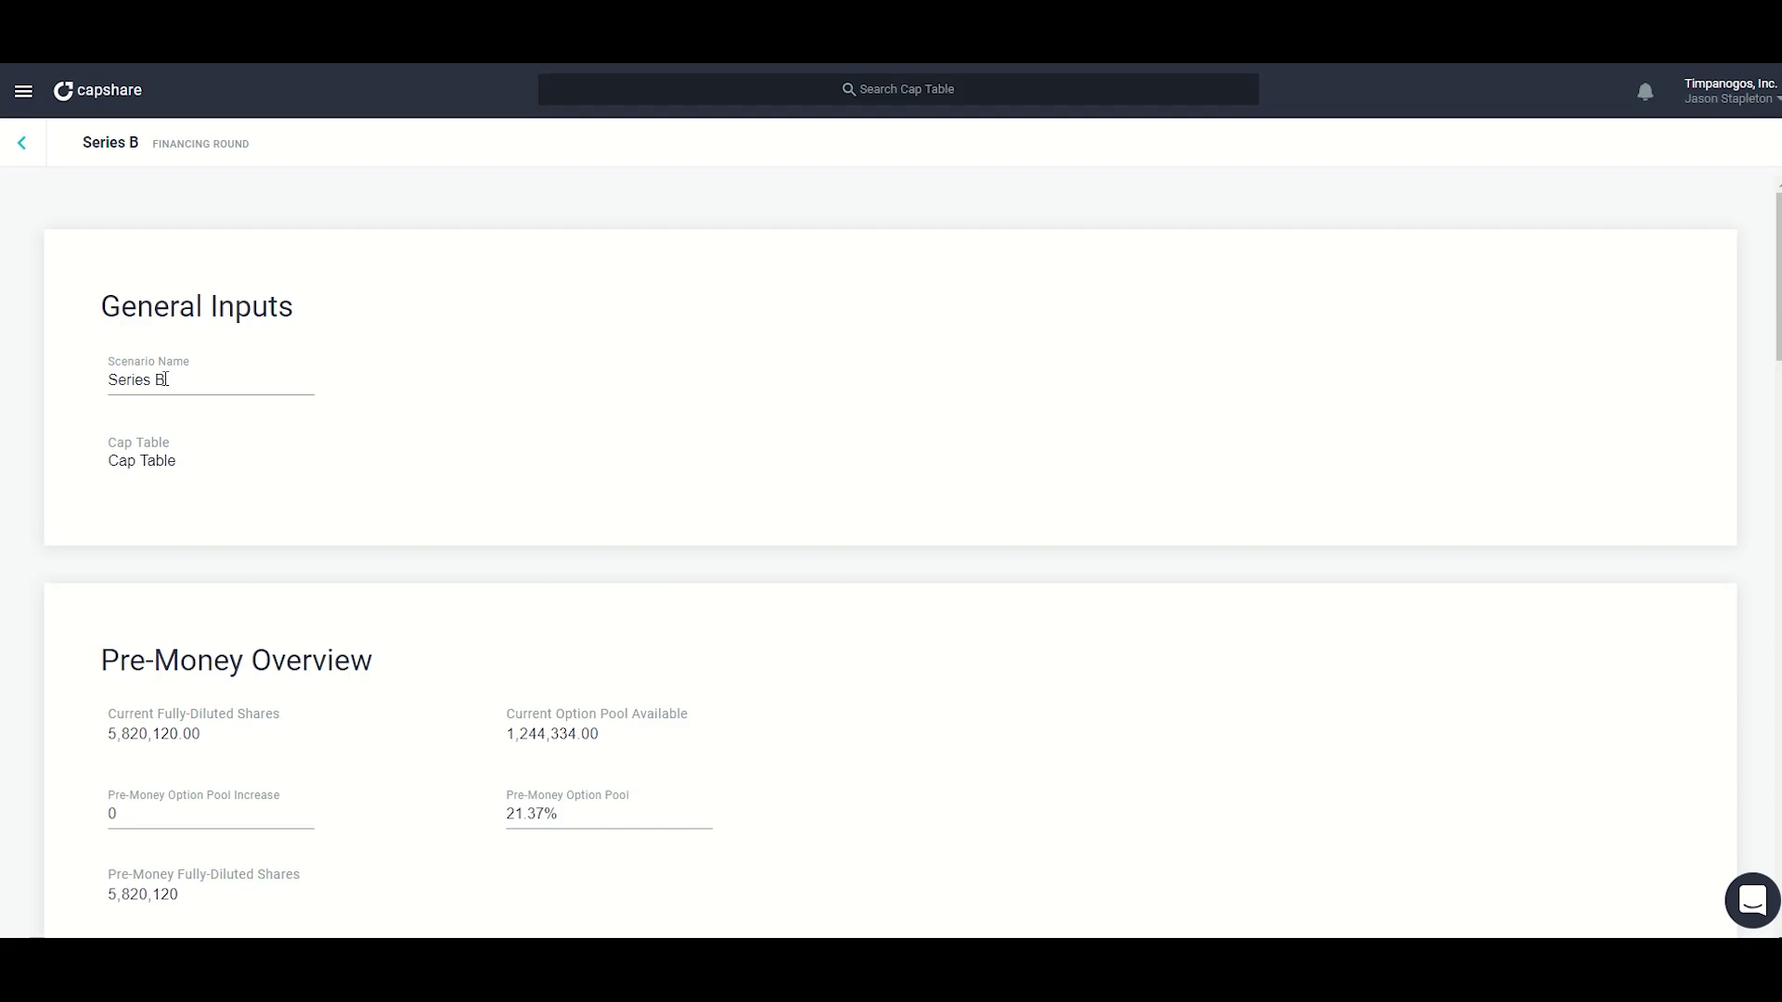
Enter a $4,000,000 pre-money valuation and $600,000 new money, then load the convertible securities
scroll(465, 525, down, 2)
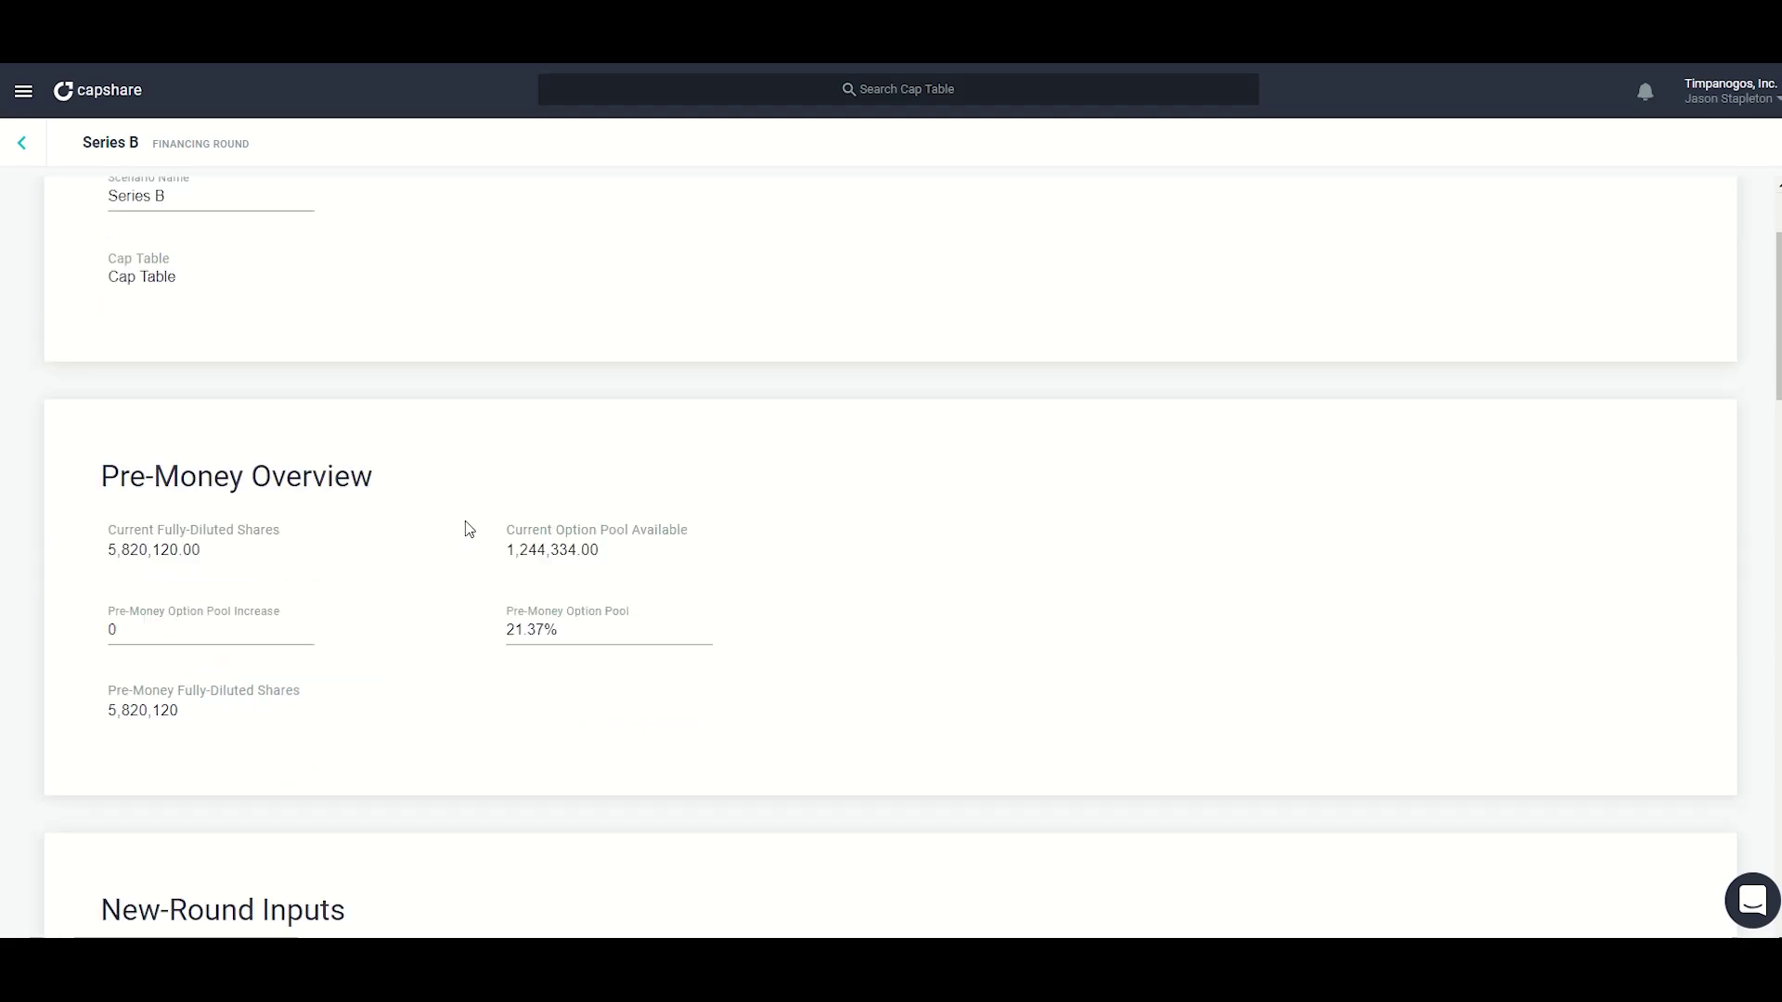
scroll(379, 616, down, 2)
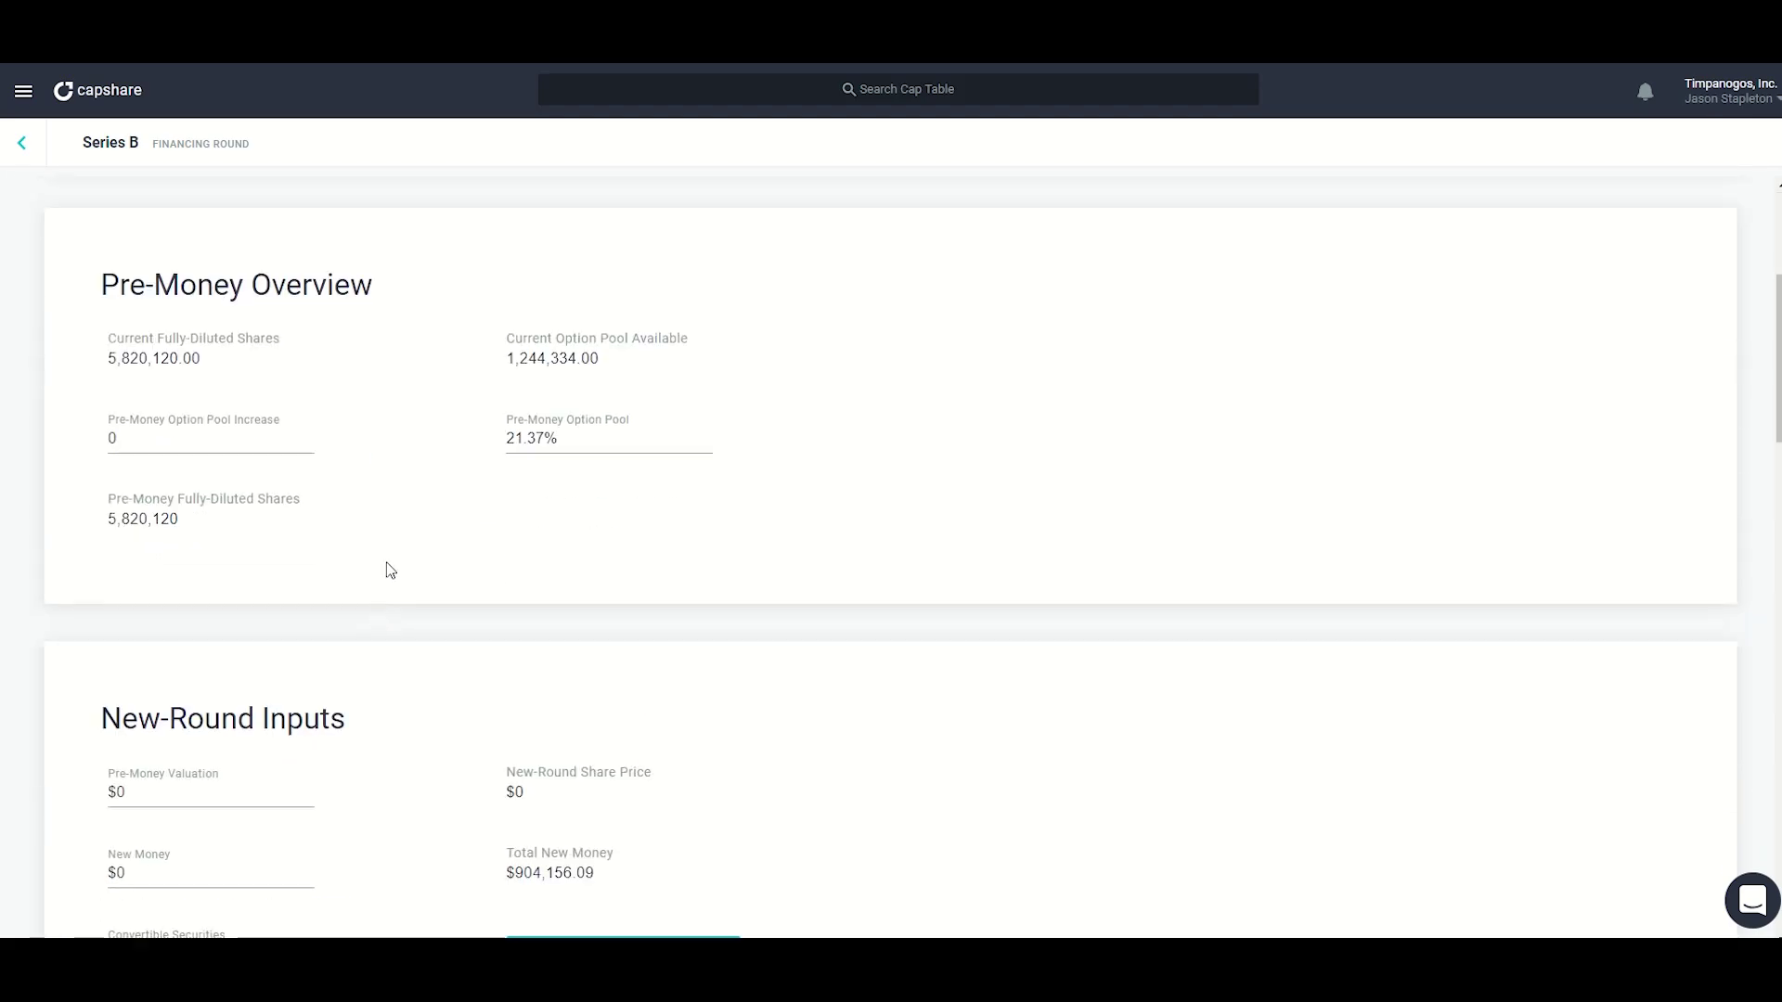
scroll(390, 571, down, 3)
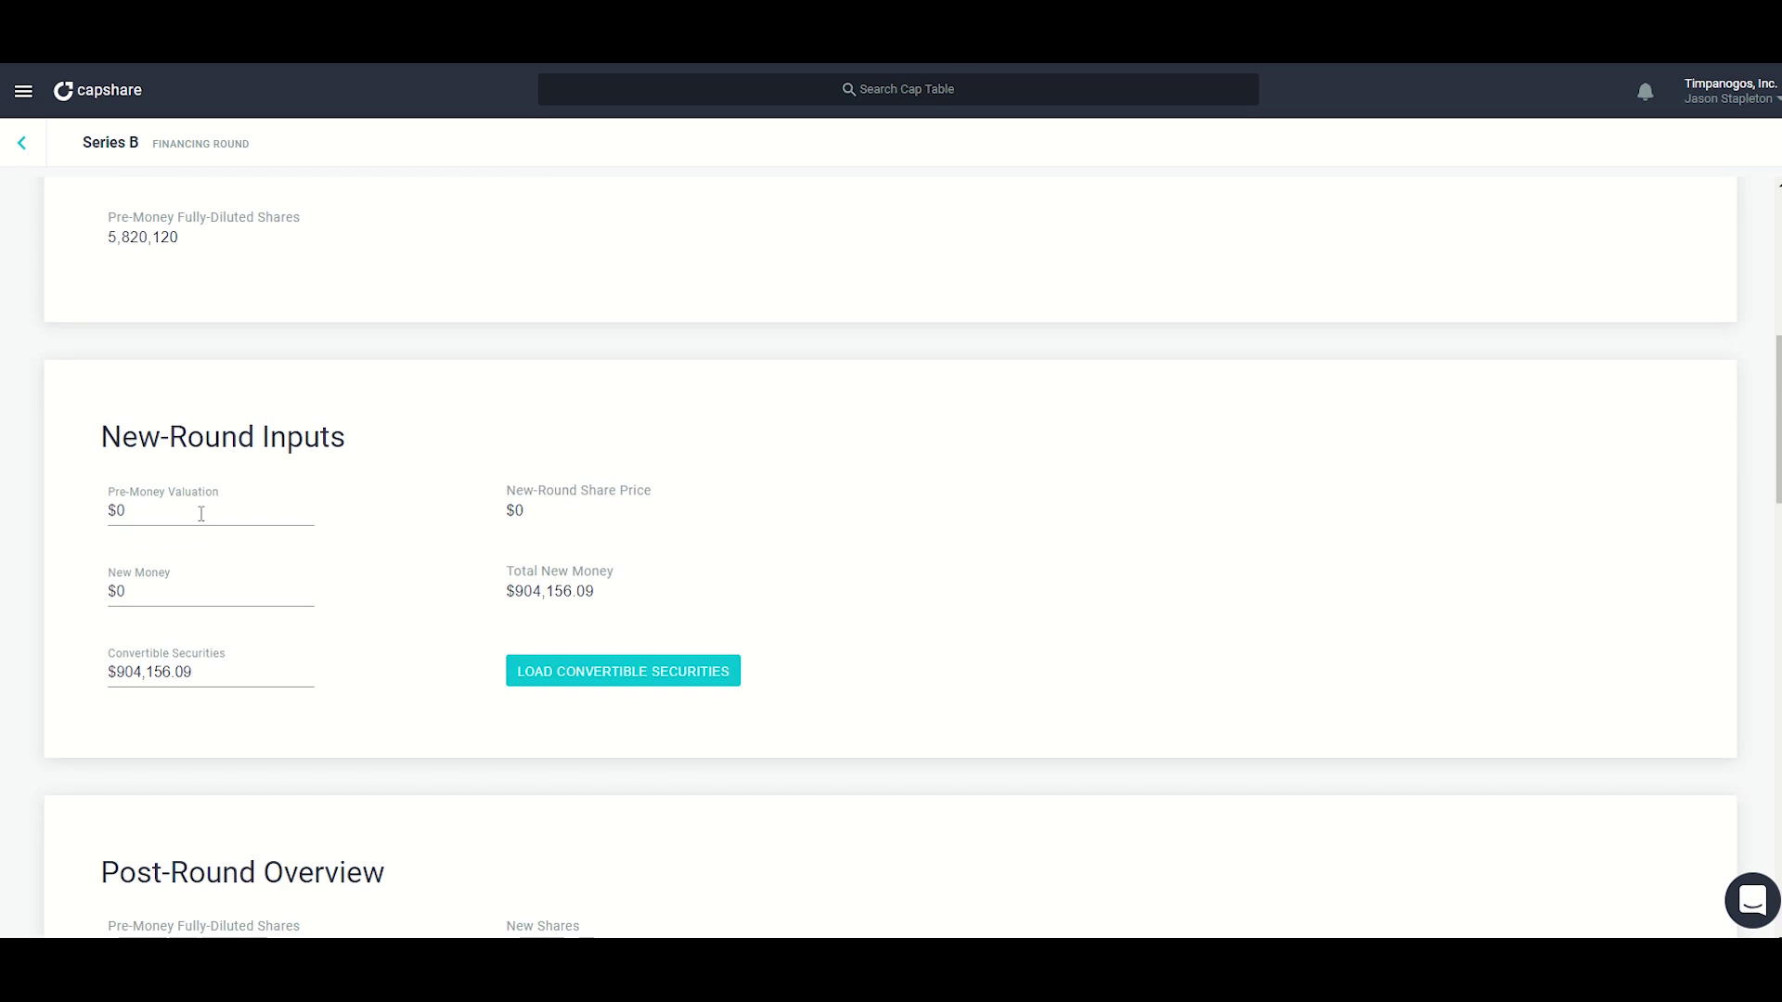
click(201, 514)
text(4,000,000)
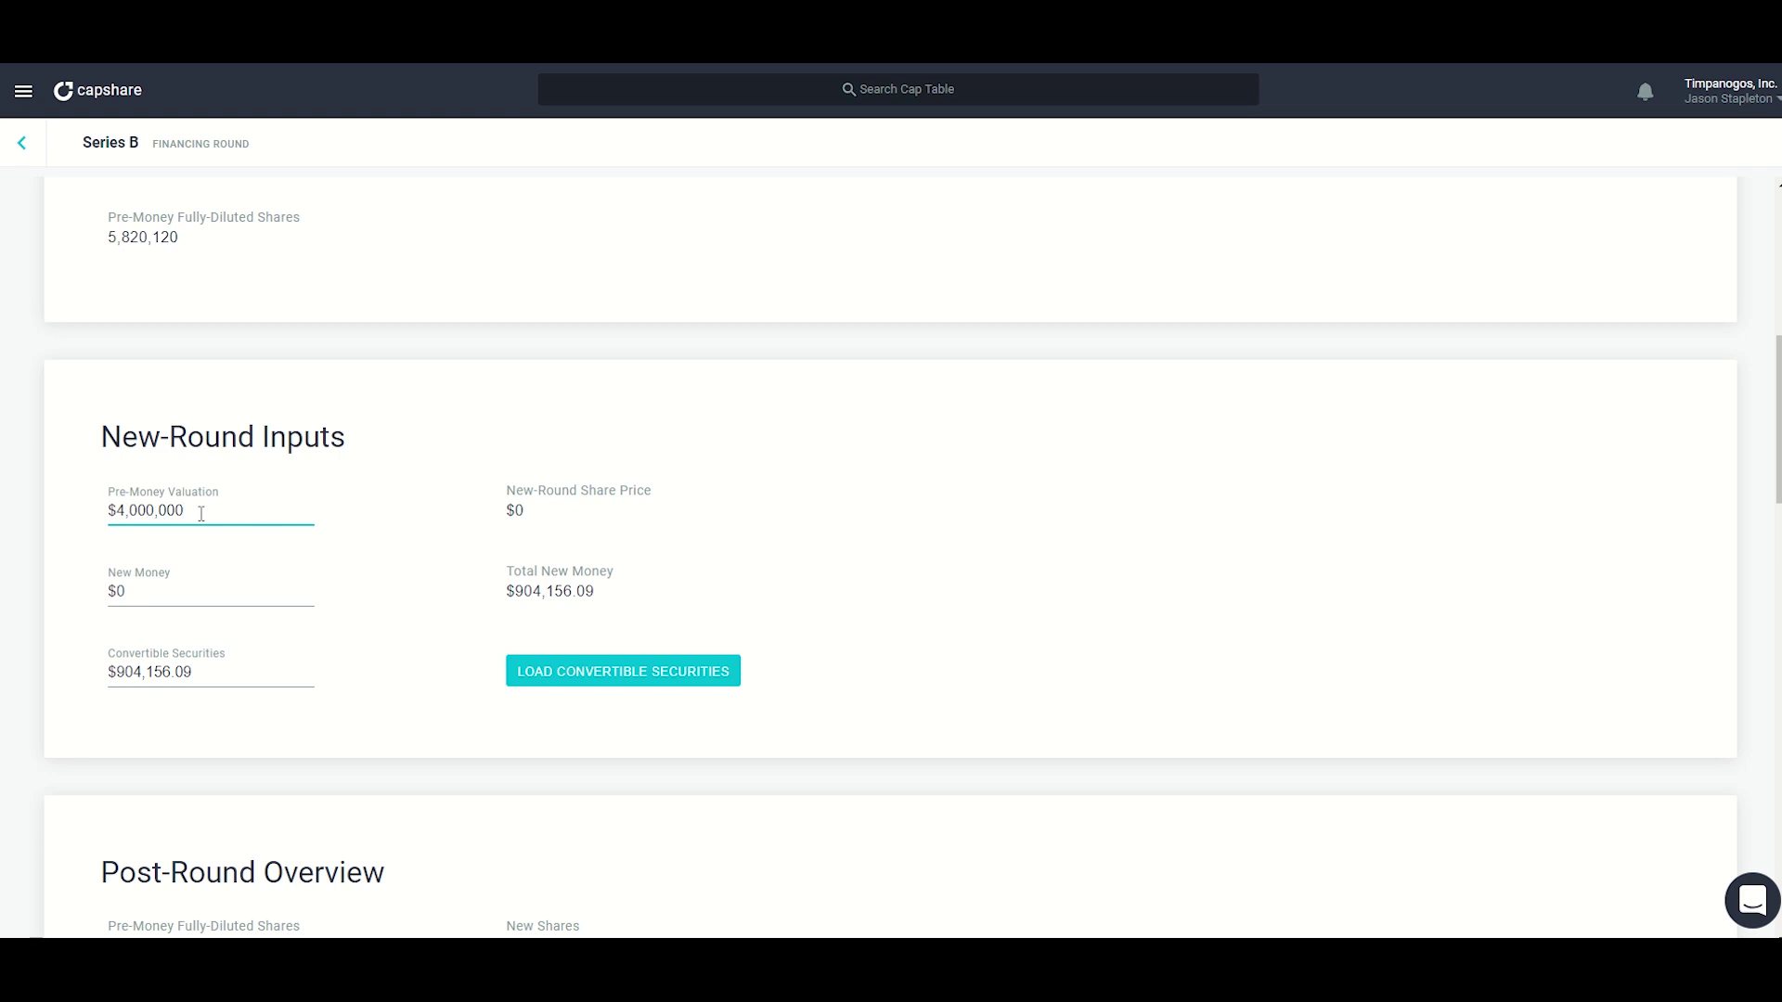
key(Tab)
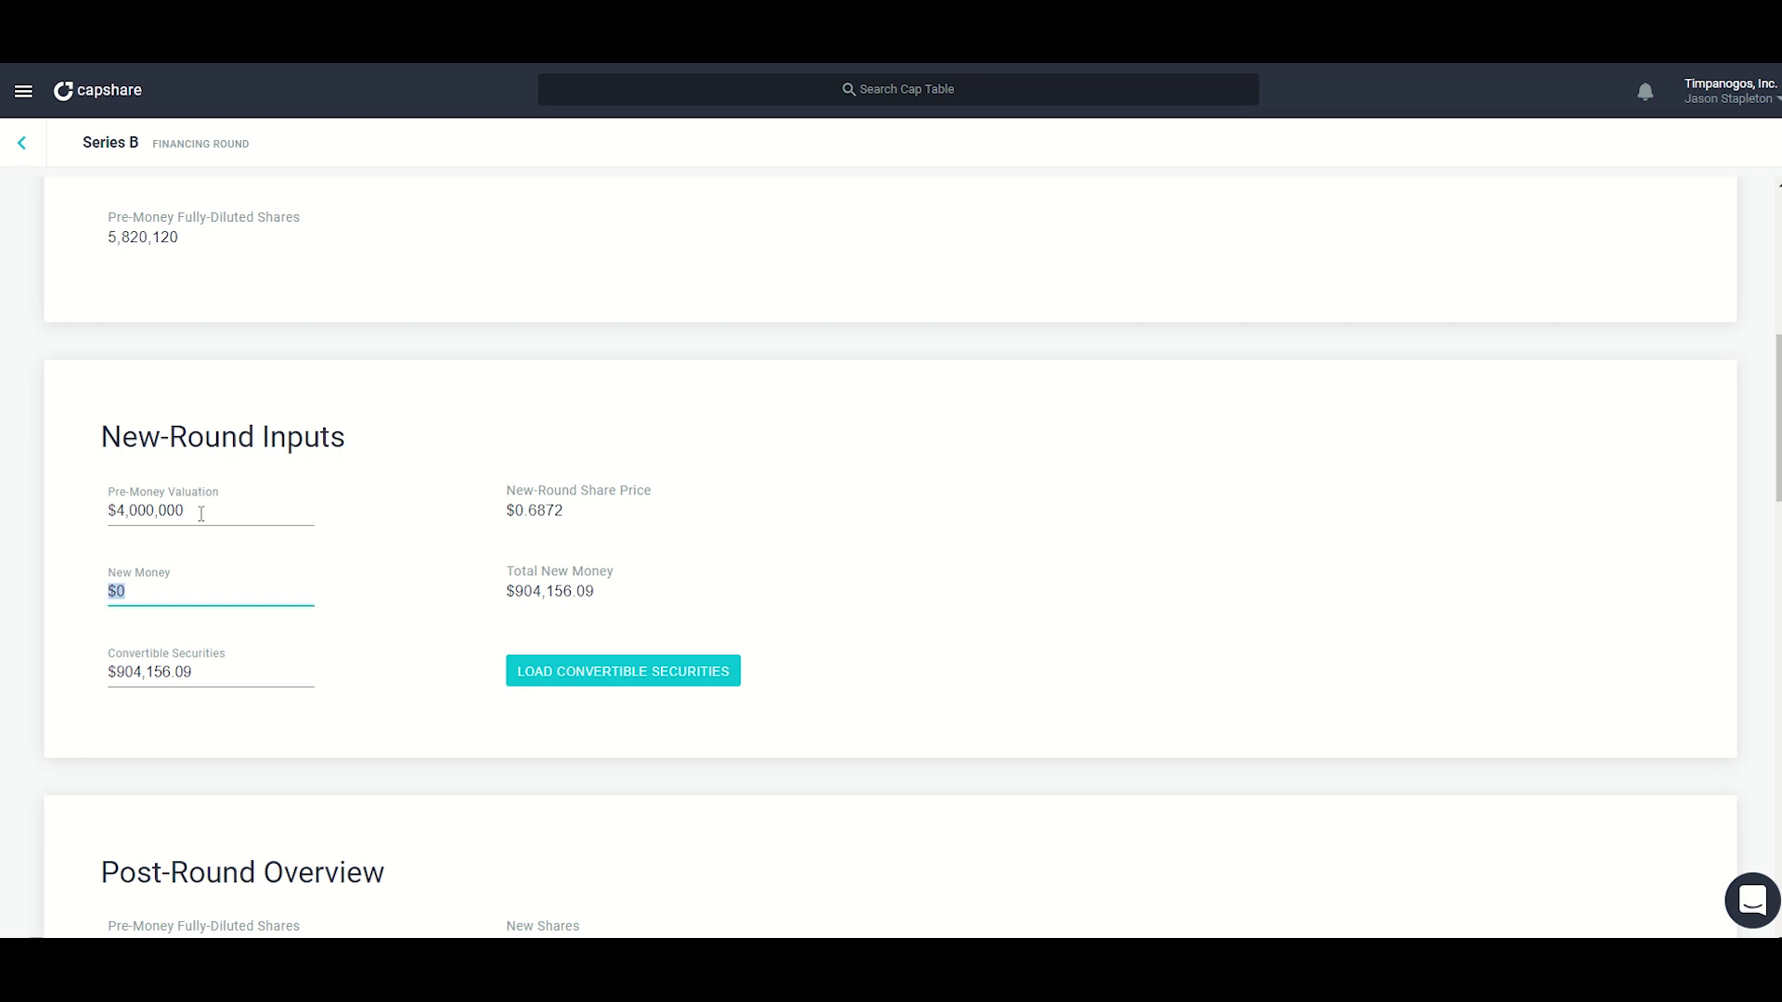
text(600000)
key(Tab)
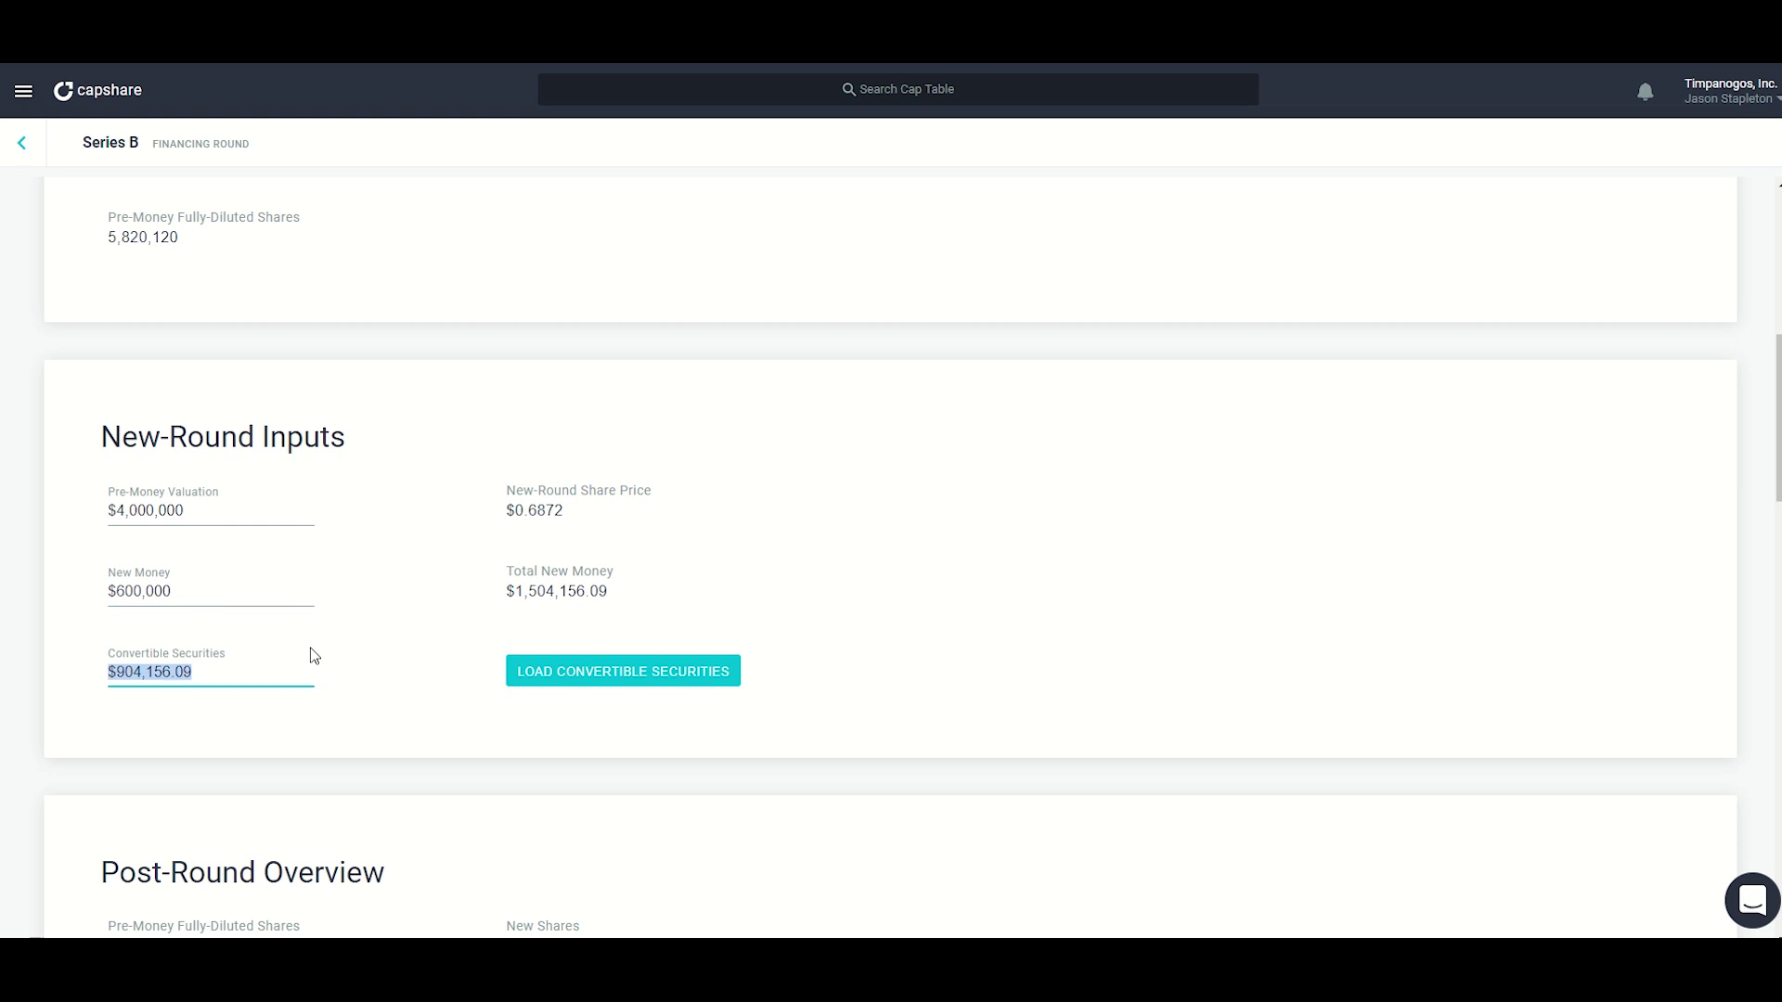
click(571, 682)
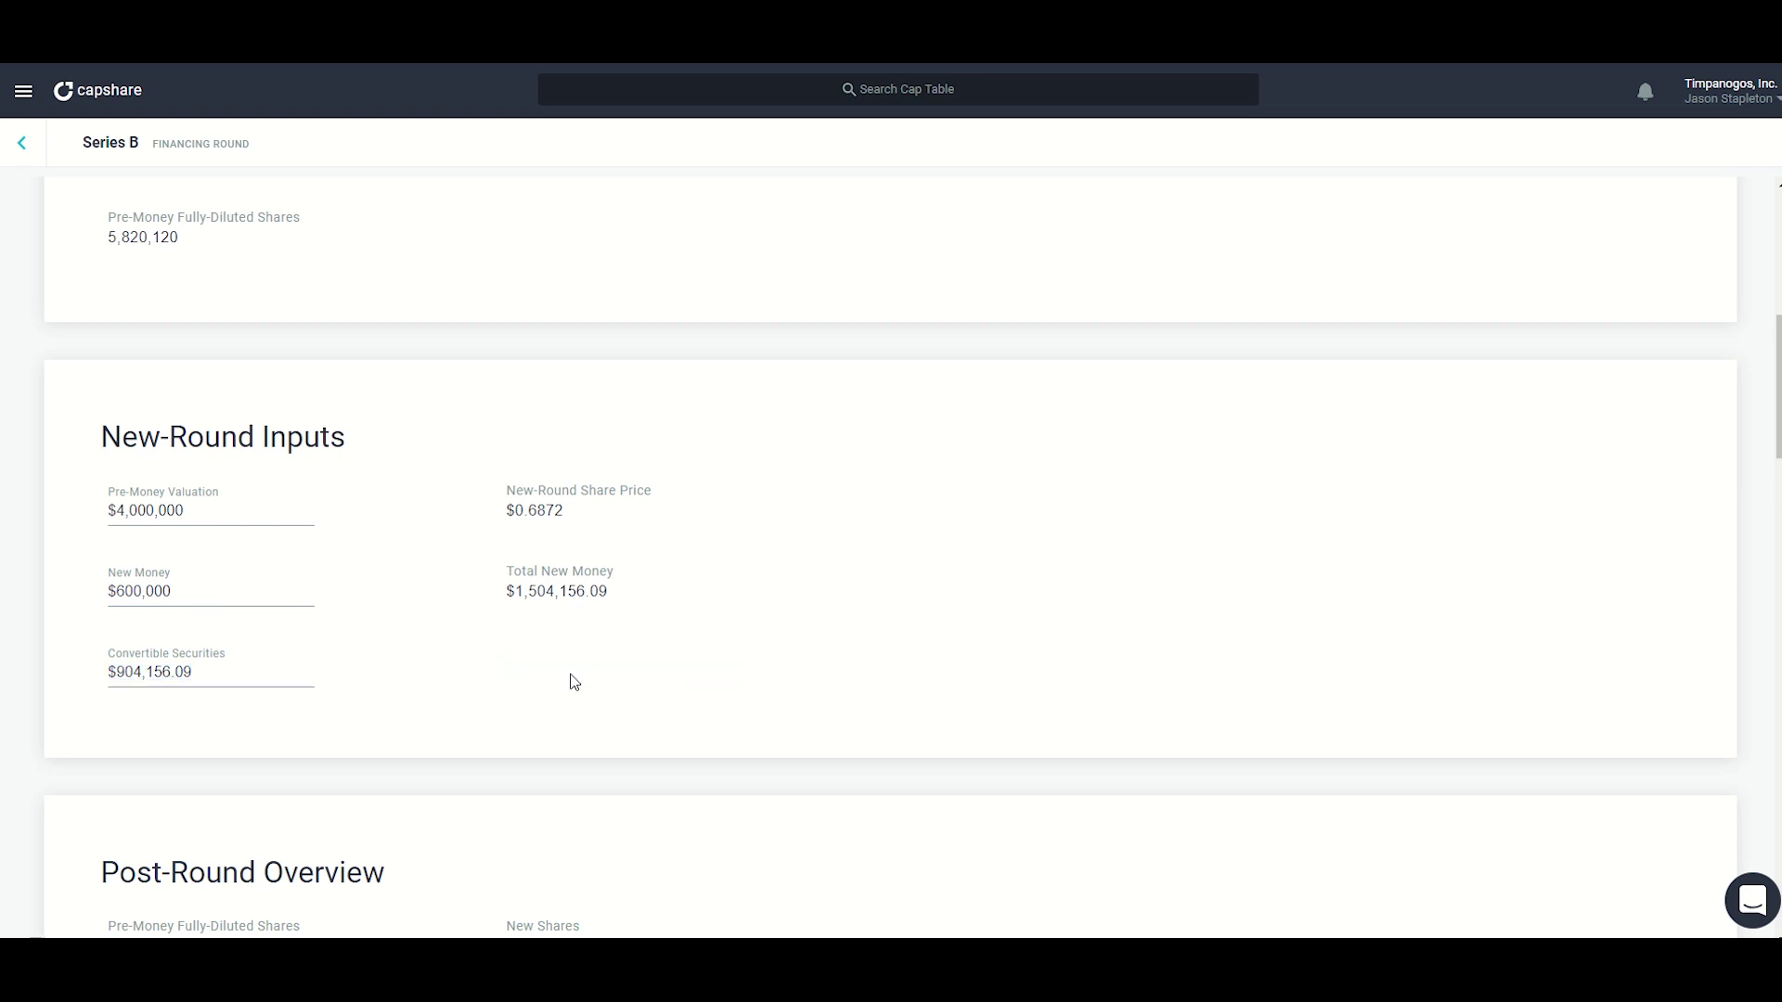
scroll(907, 469, down, 7)
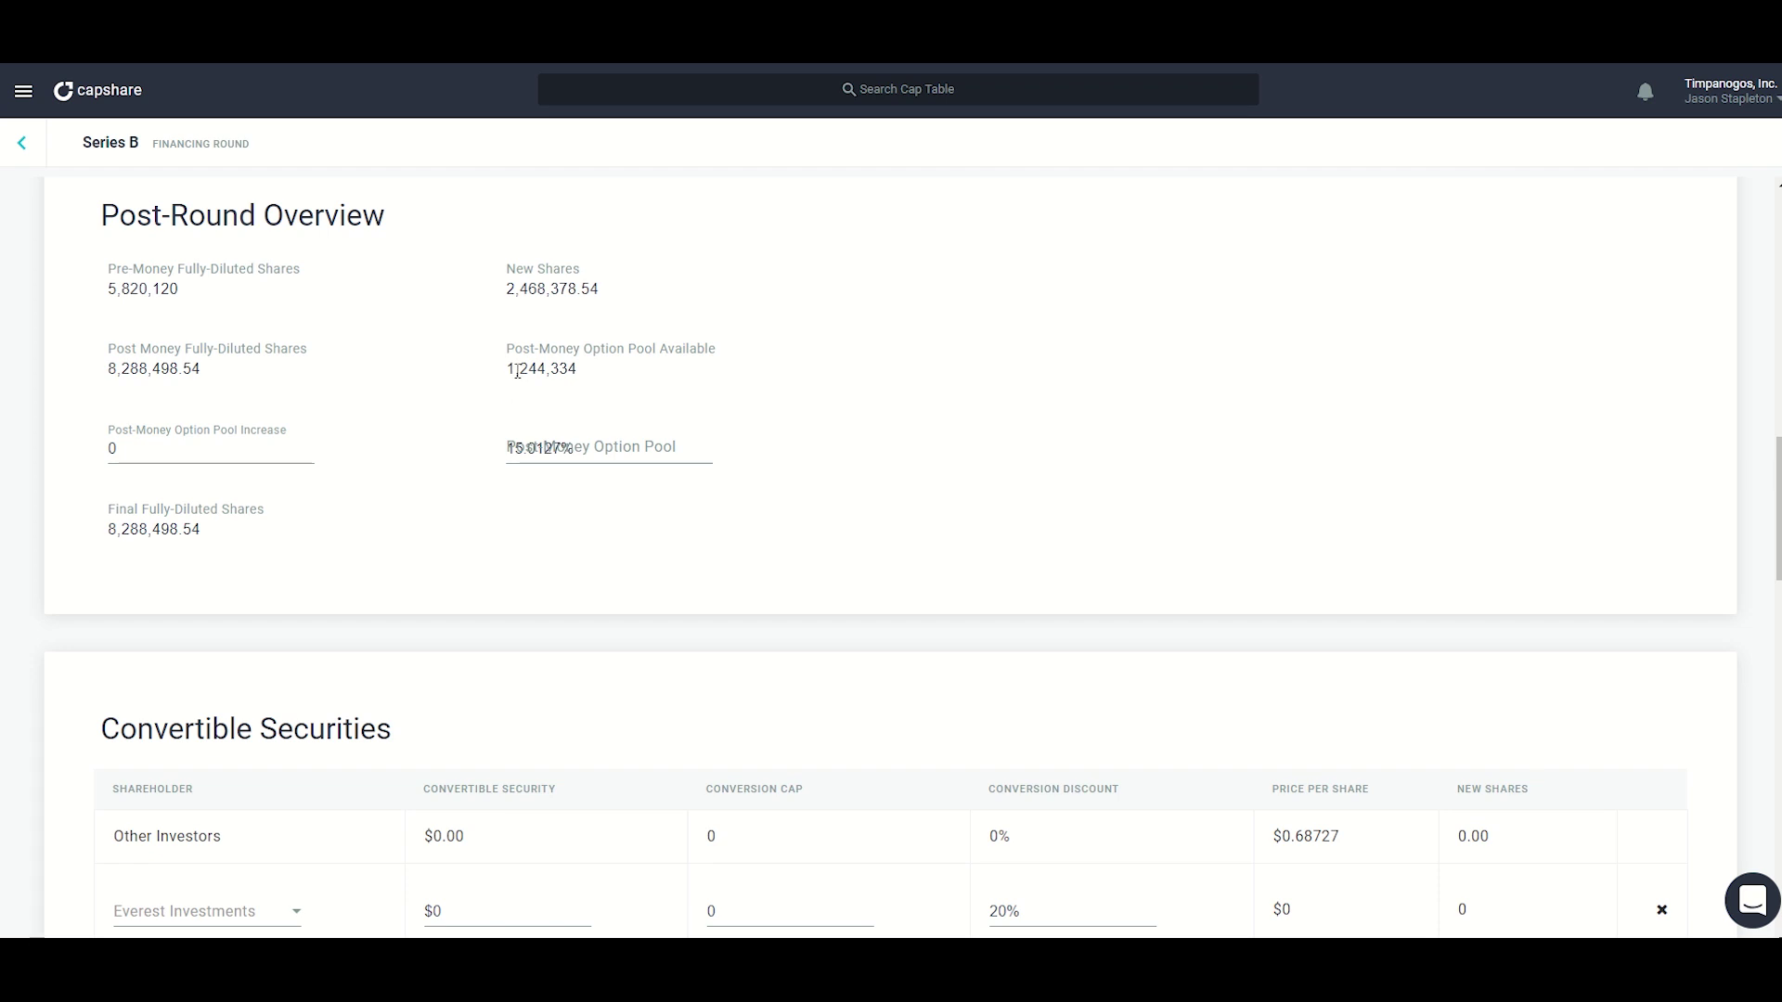
Change the Series B post-money option pool from 15.0127% to 20%
click(601, 449)
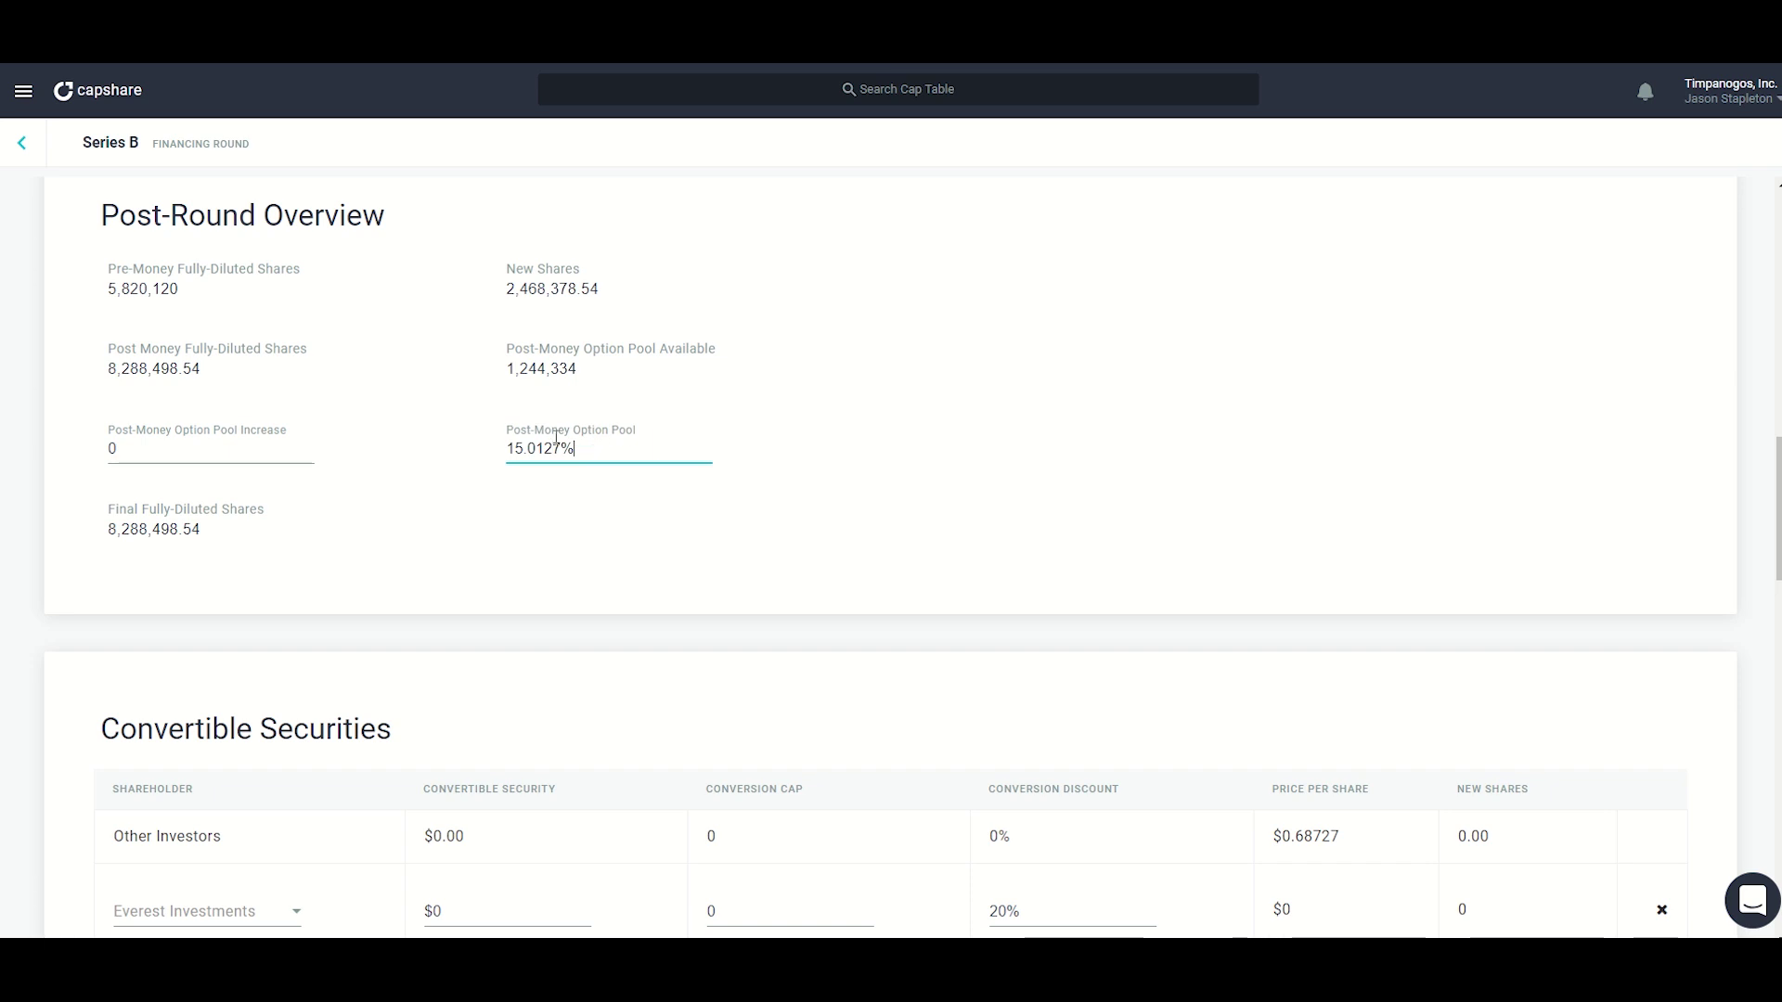
drag(576, 449, 499, 445)
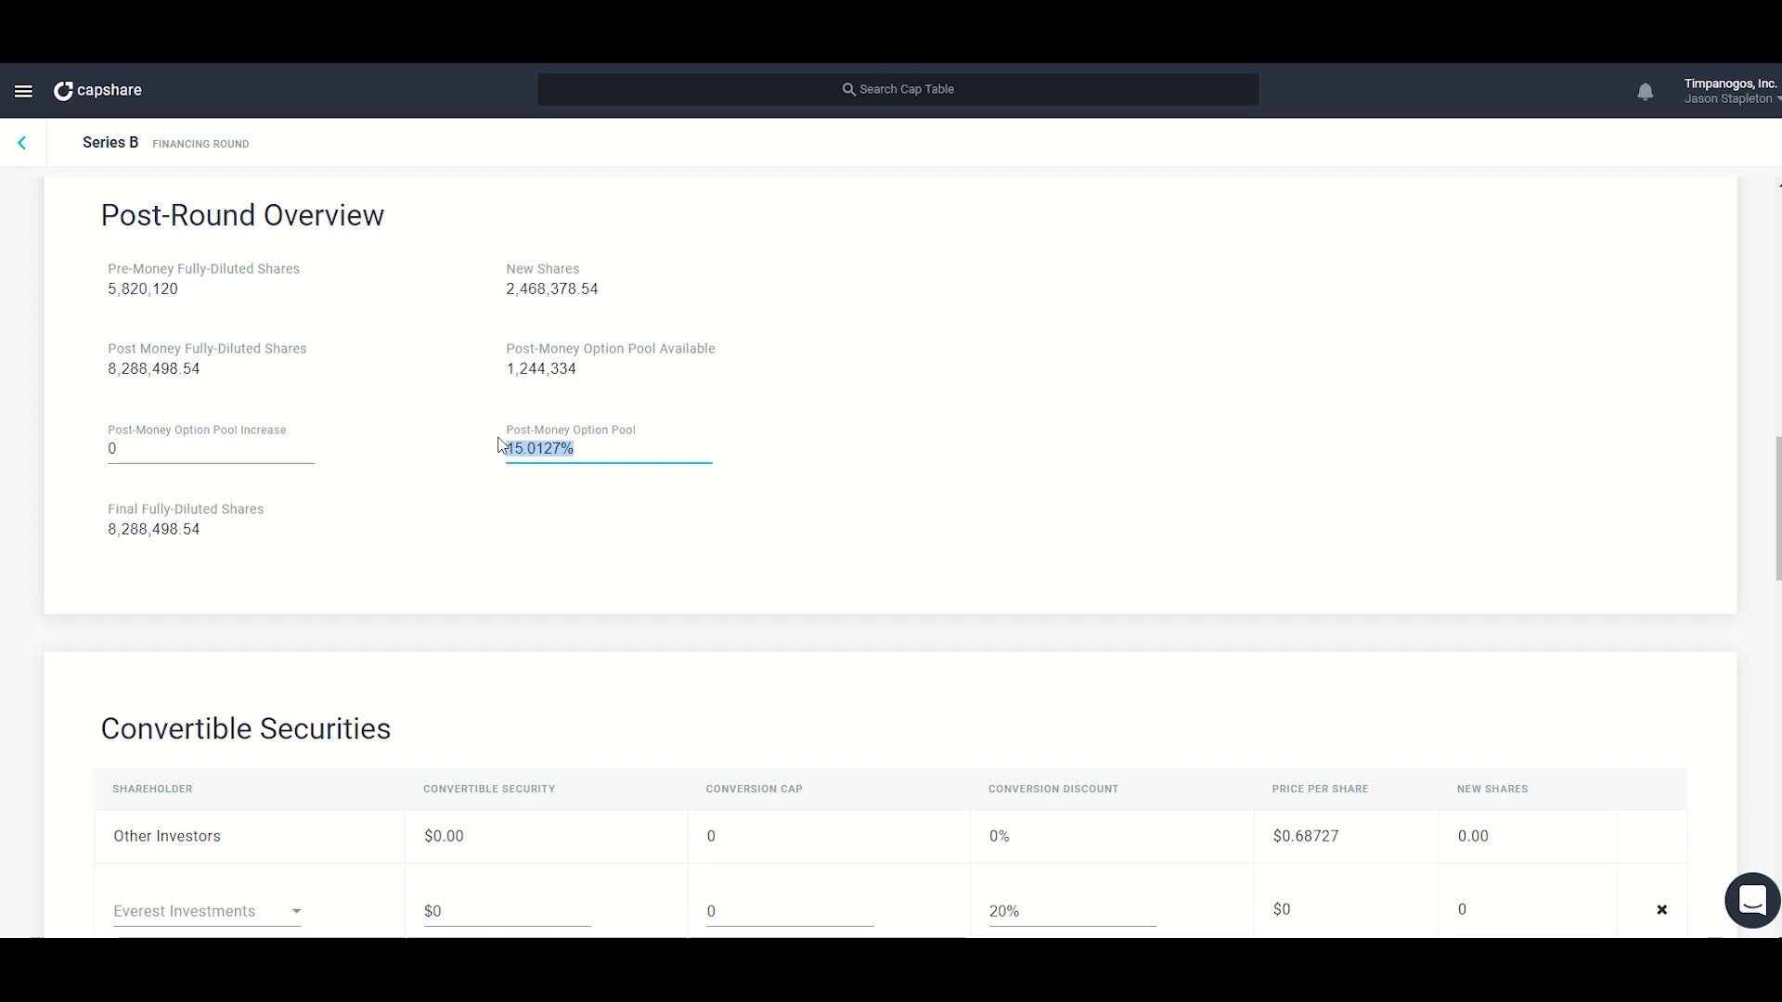
text(20)
click(262, 453)
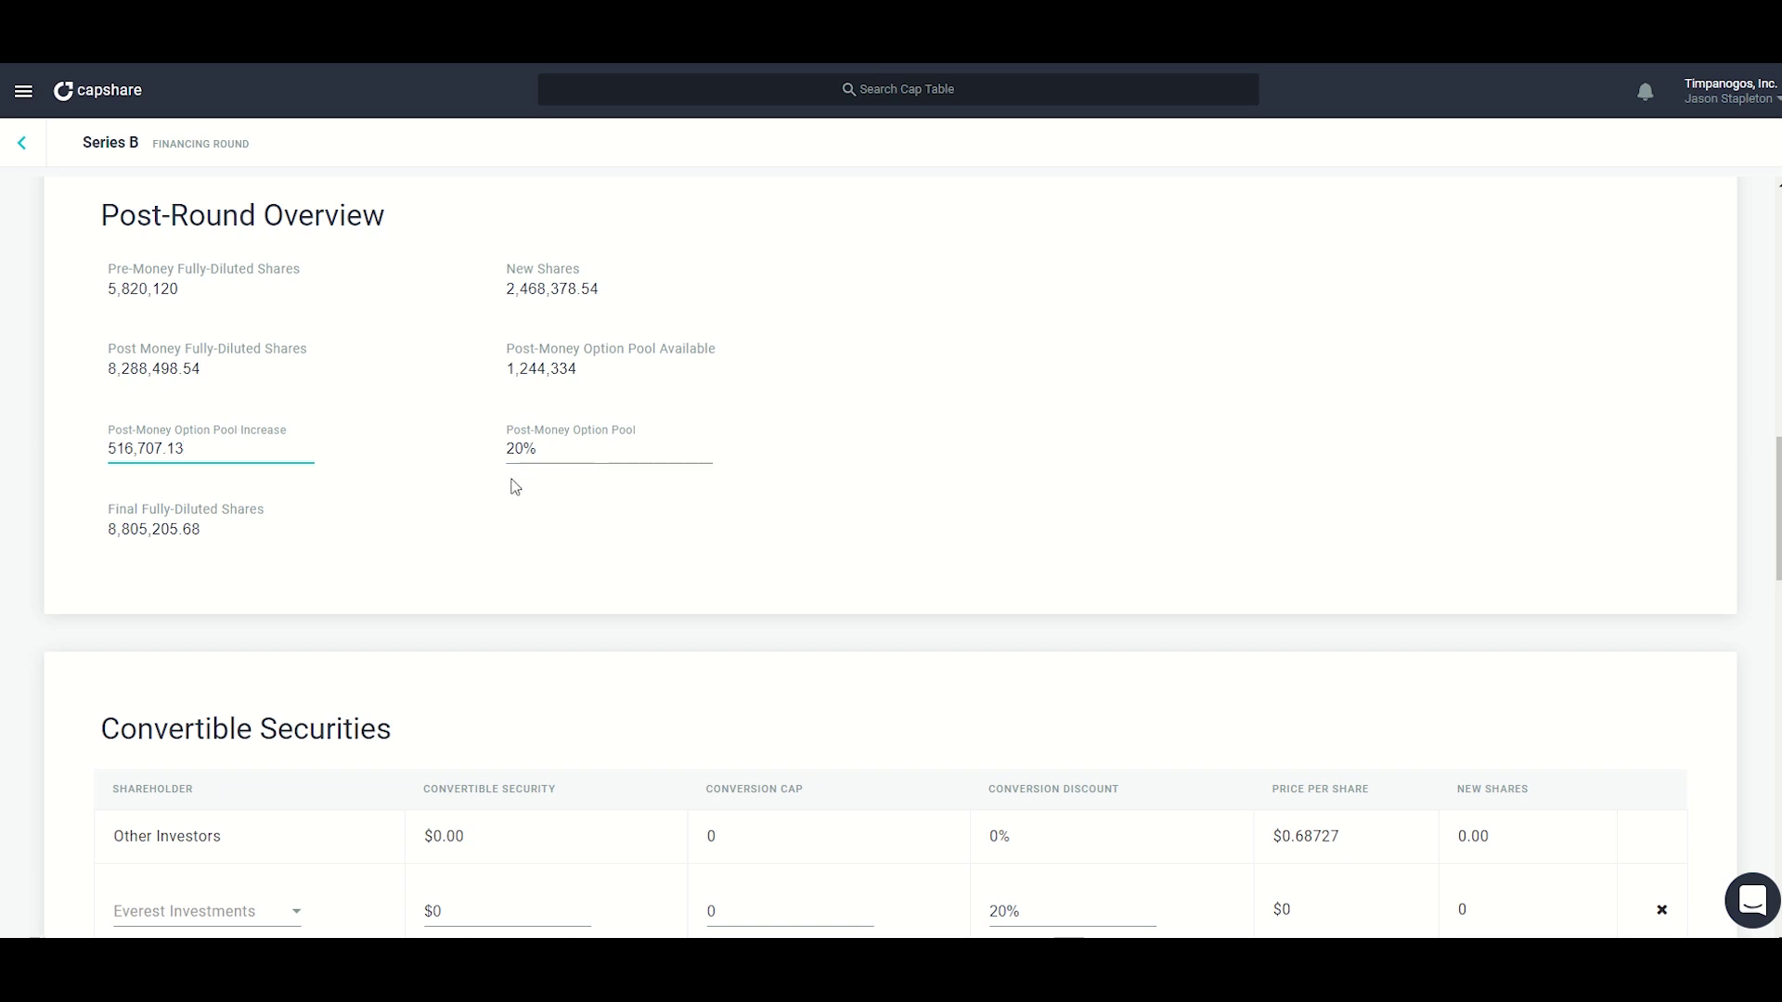
scroll(689, 403, down, 5)
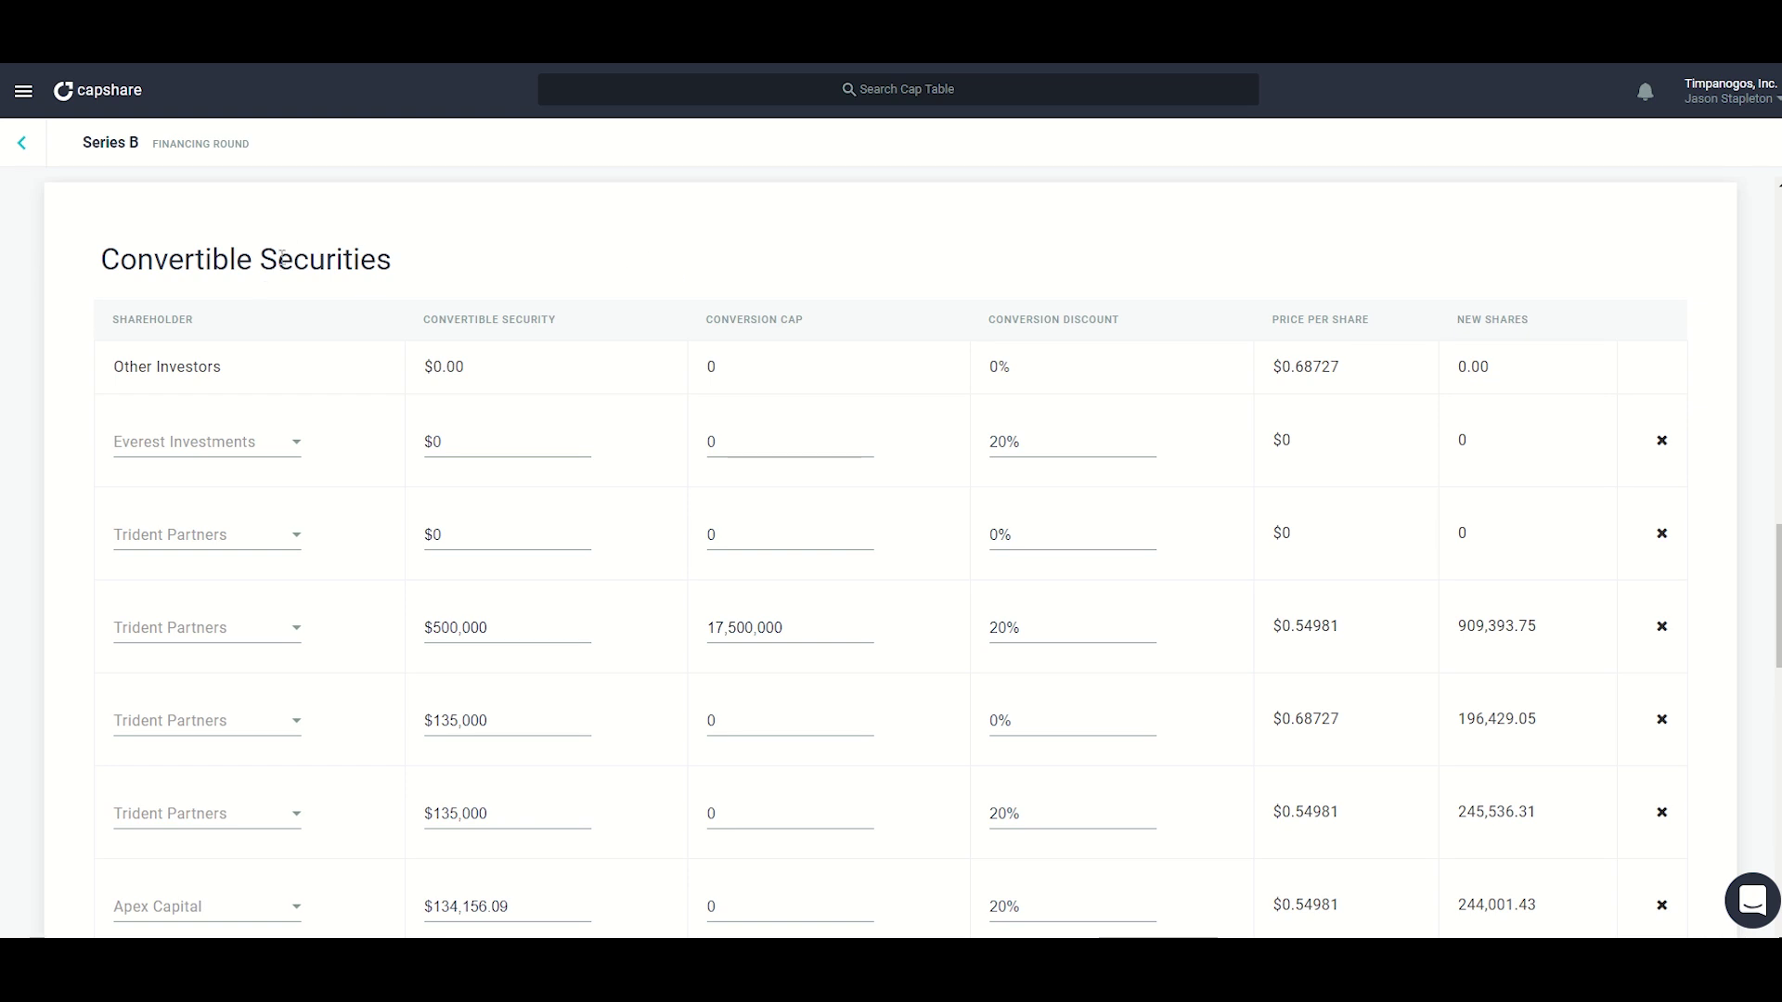
scroll(572, 199, down, 1)
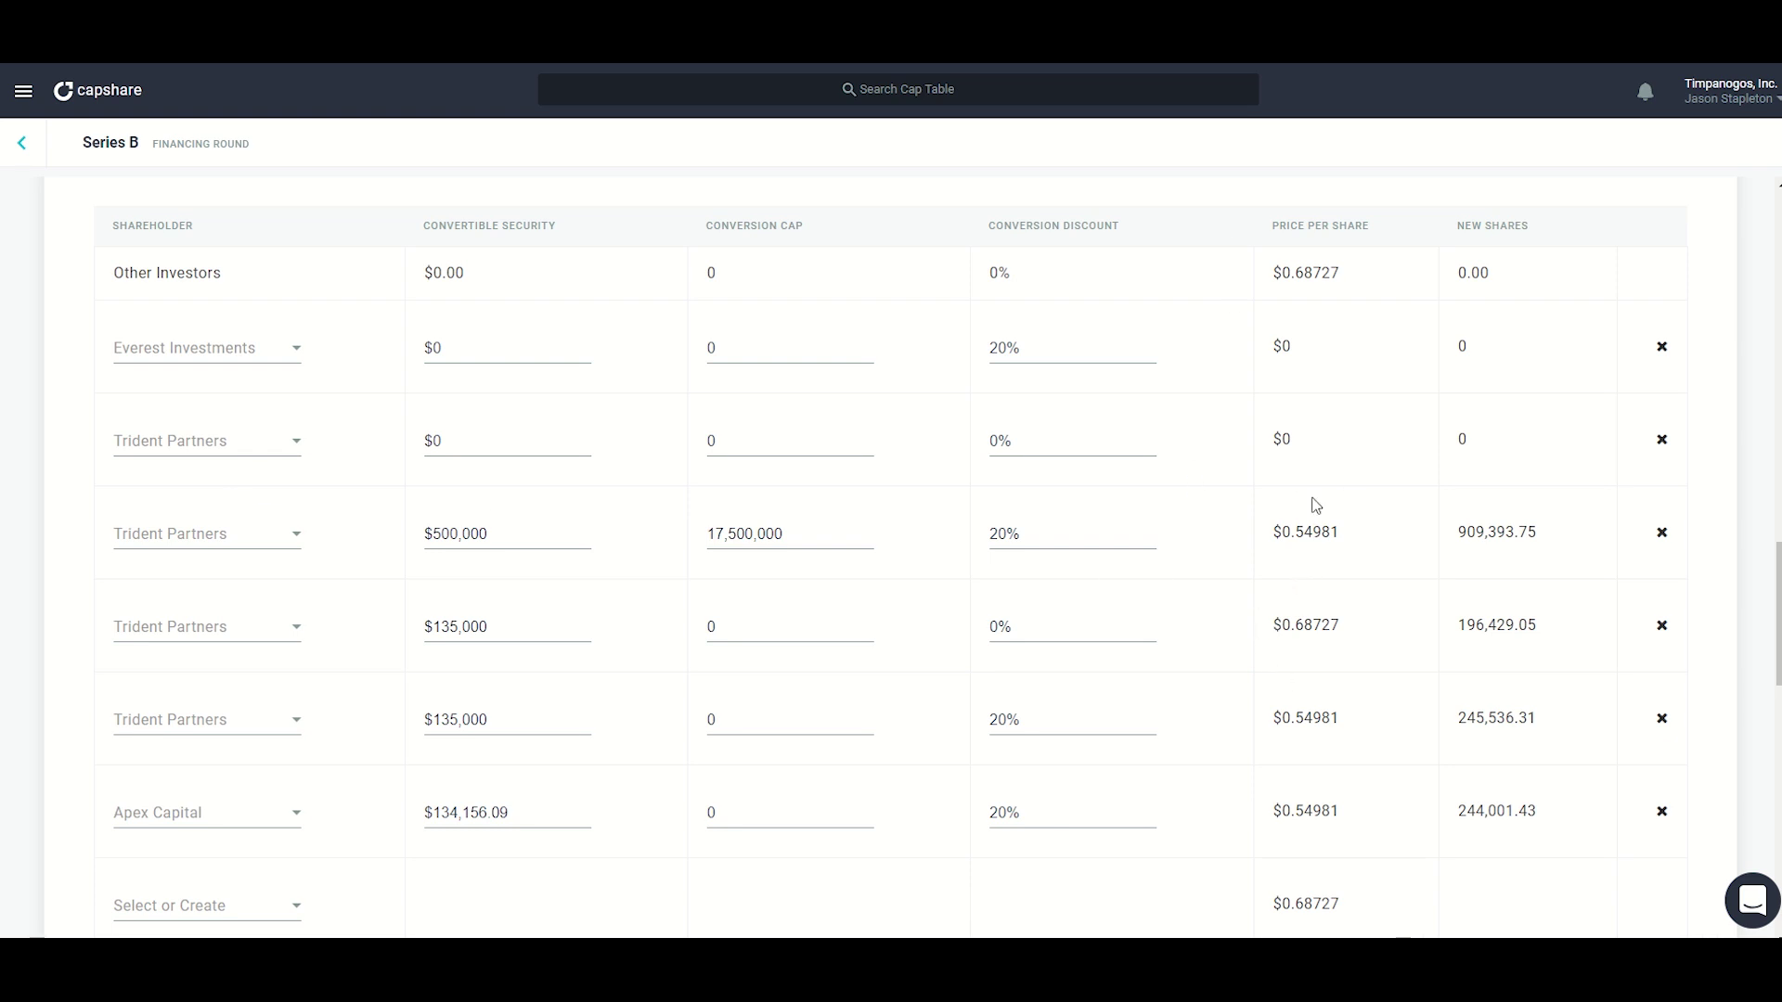
scroll(1280, 633, down, 2)
scroll(1281, 625, up, 2)
scroll(740, 551, down, 10)
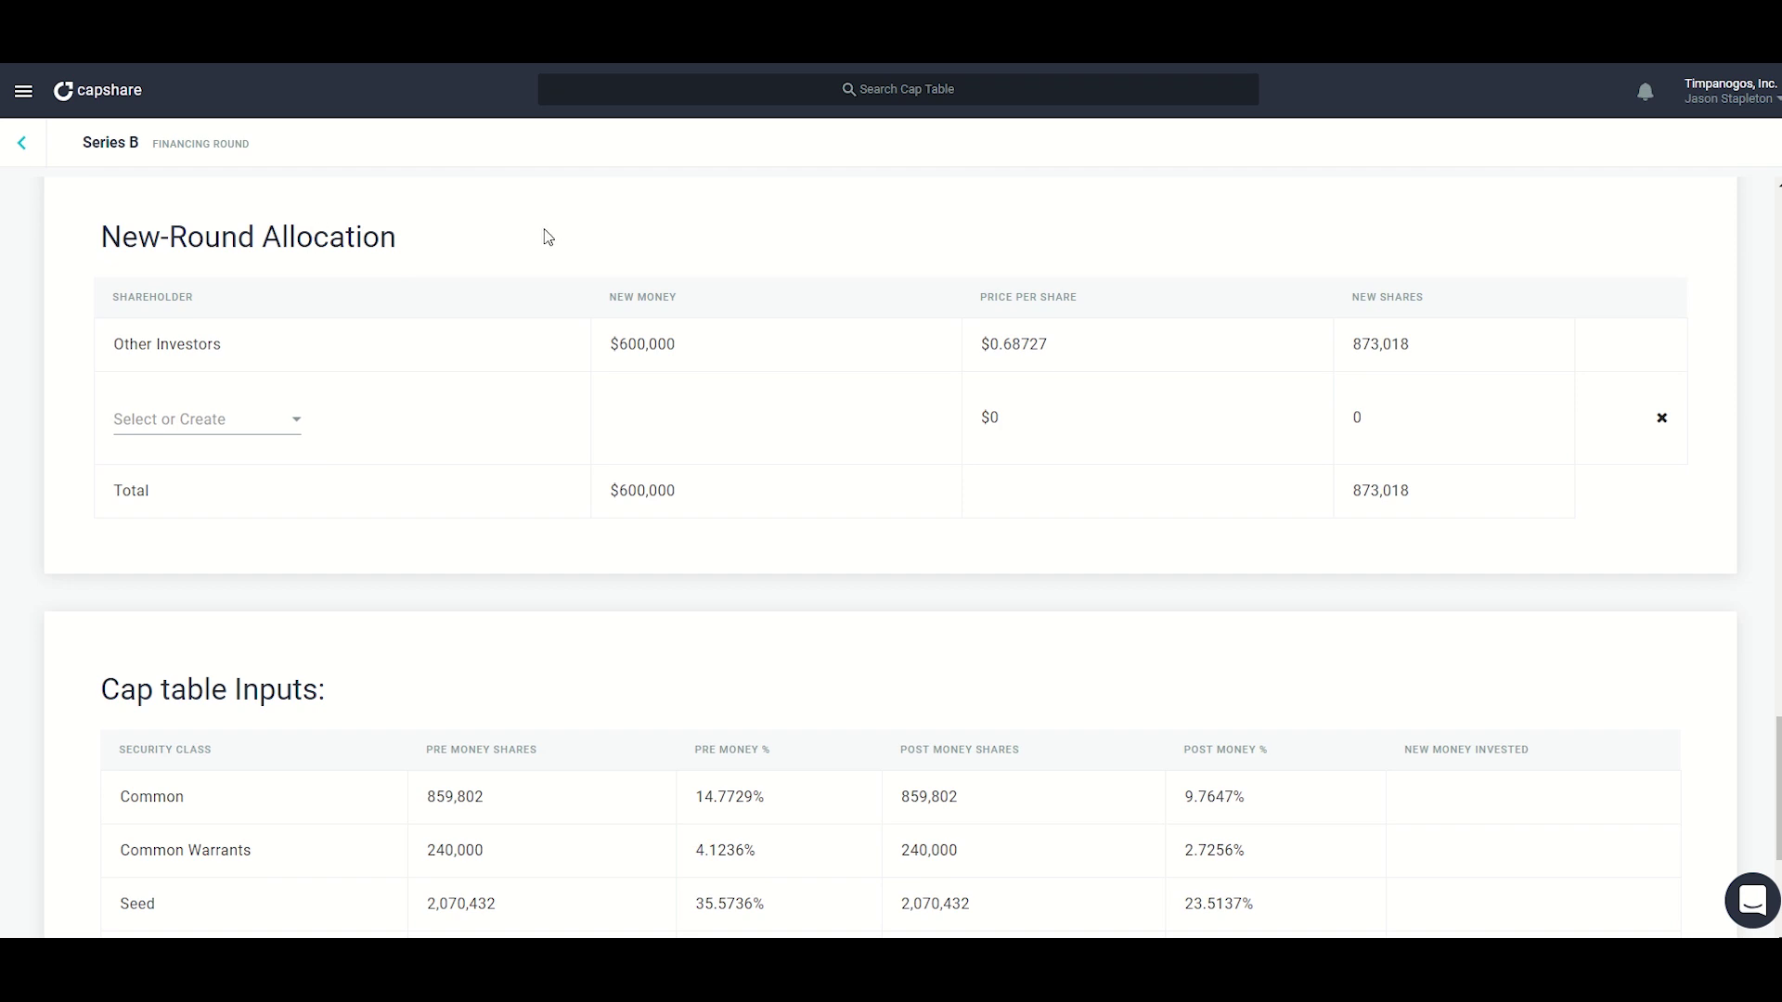
click(260, 418)
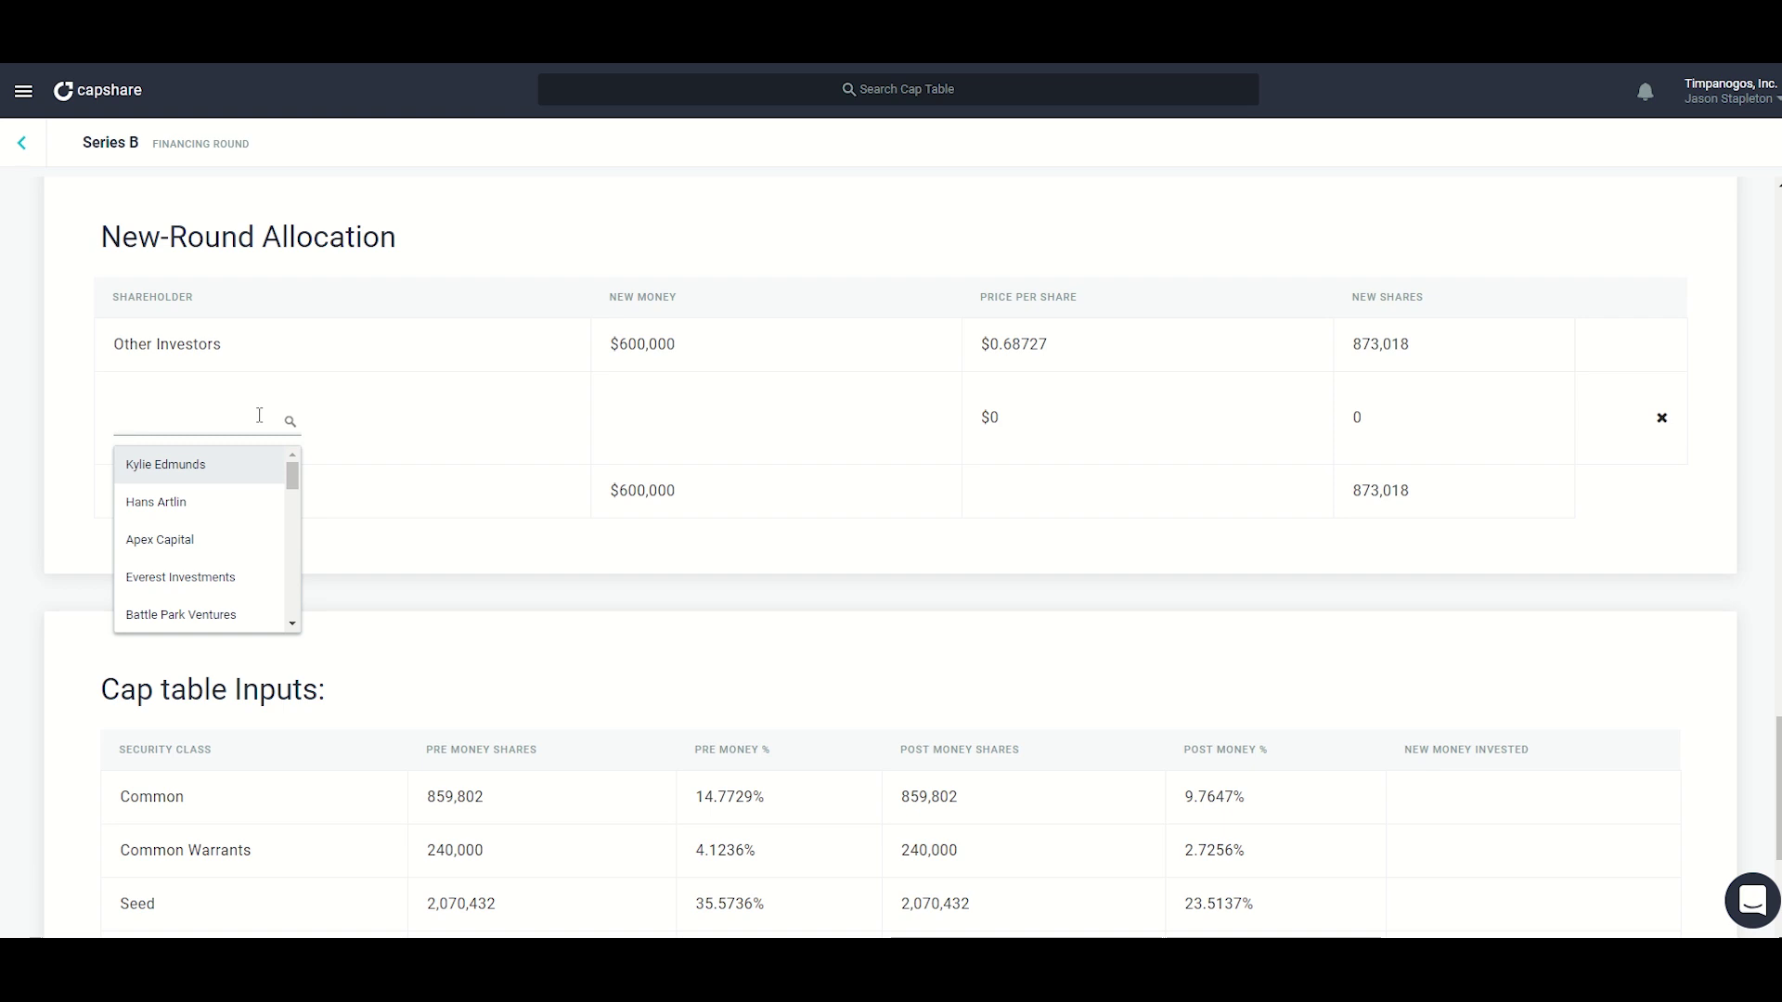
Add Apex Capital as the new-round investor and set its investment to $300,000
click(160, 539)
double_click(617, 419)
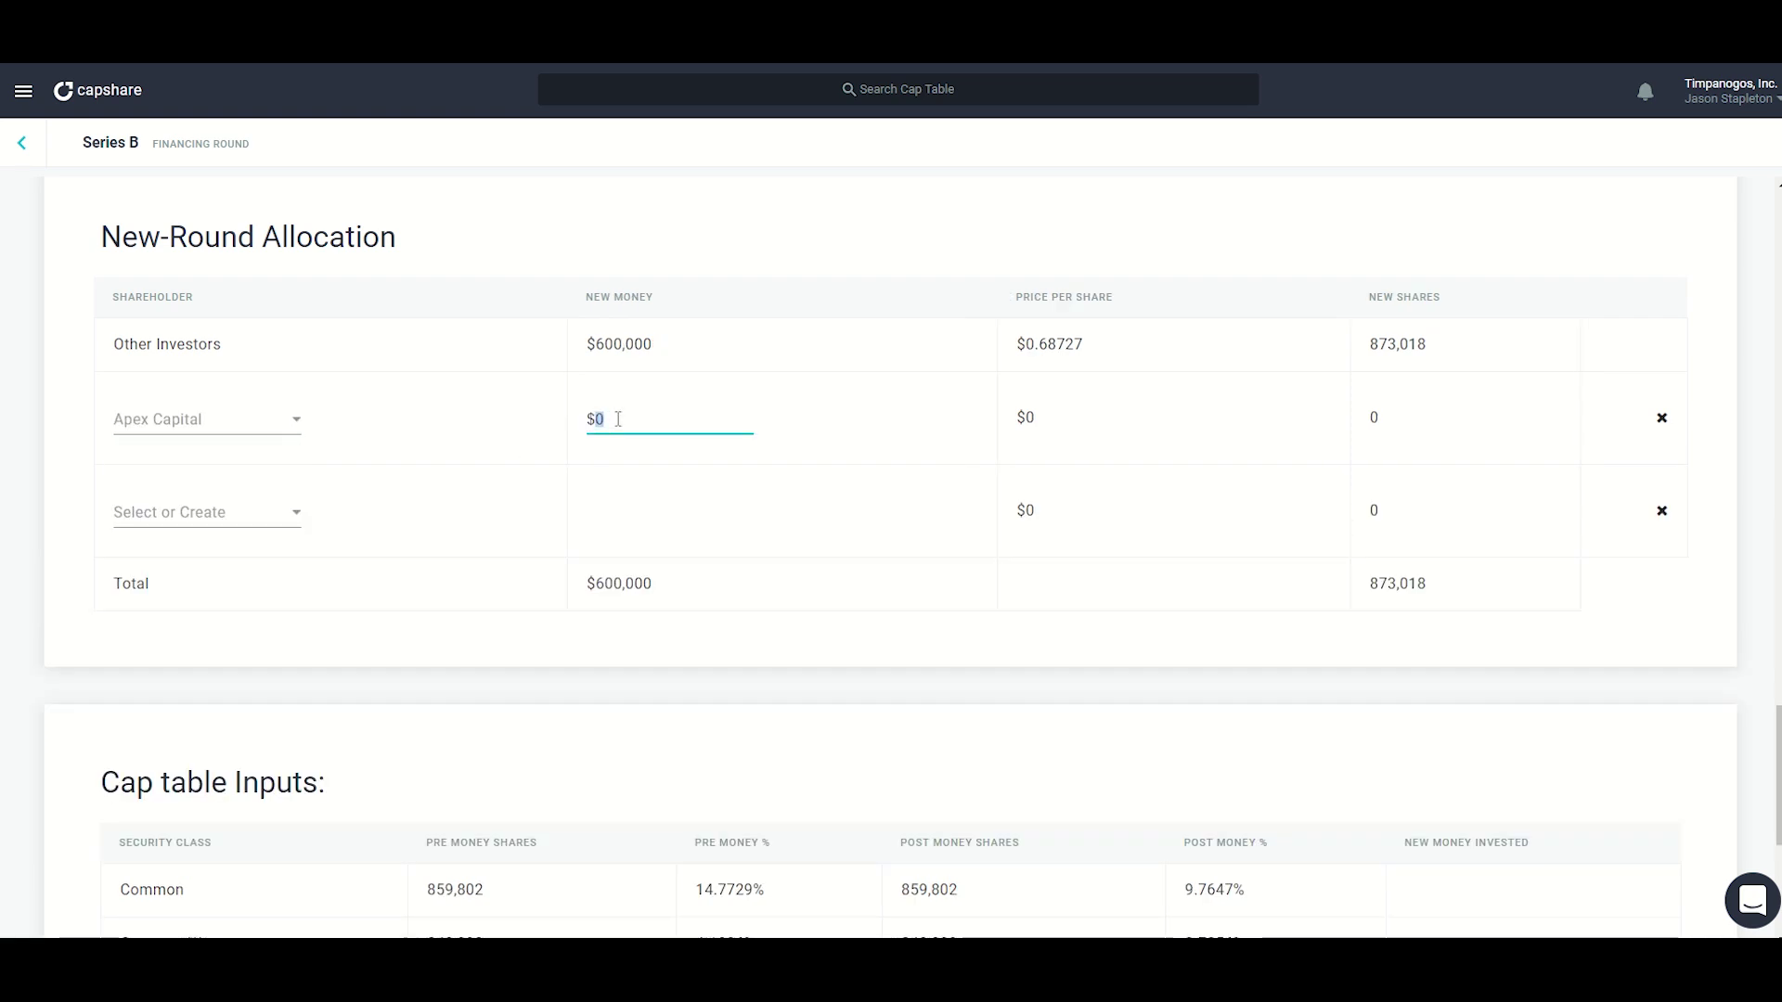
text(600,000)
key(Tab)
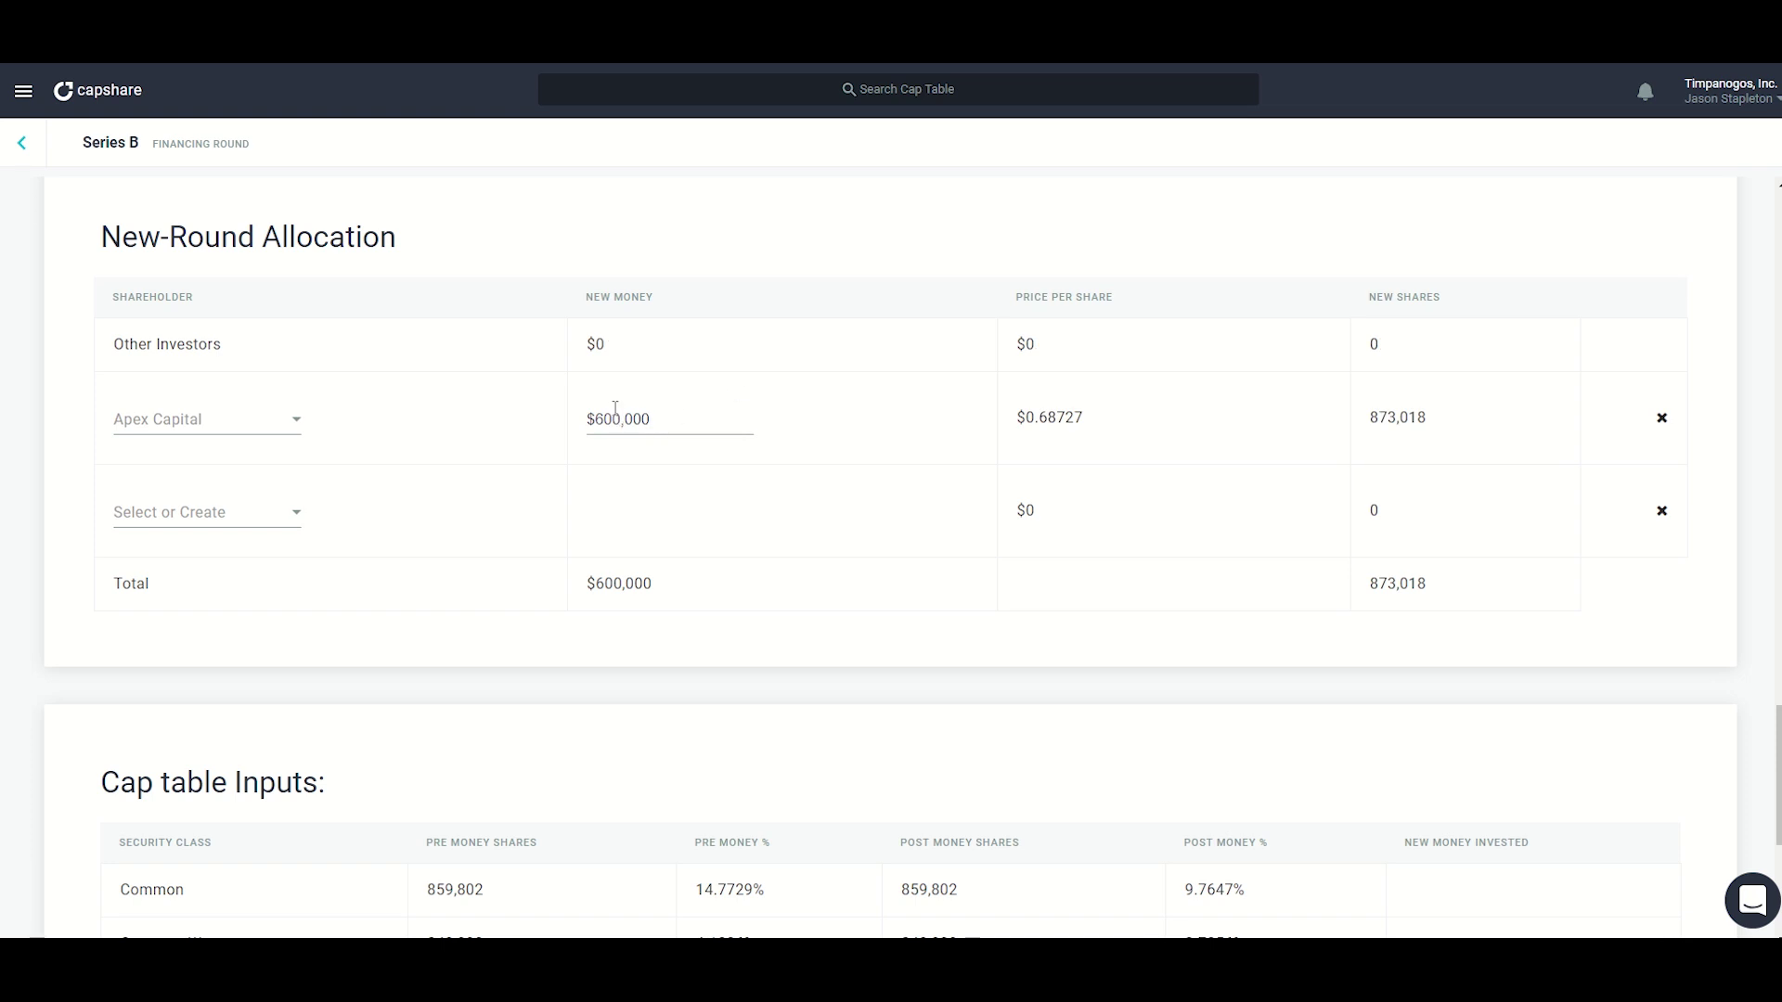
drag(596, 423, 603, 422)
text(3)
key(Tab)
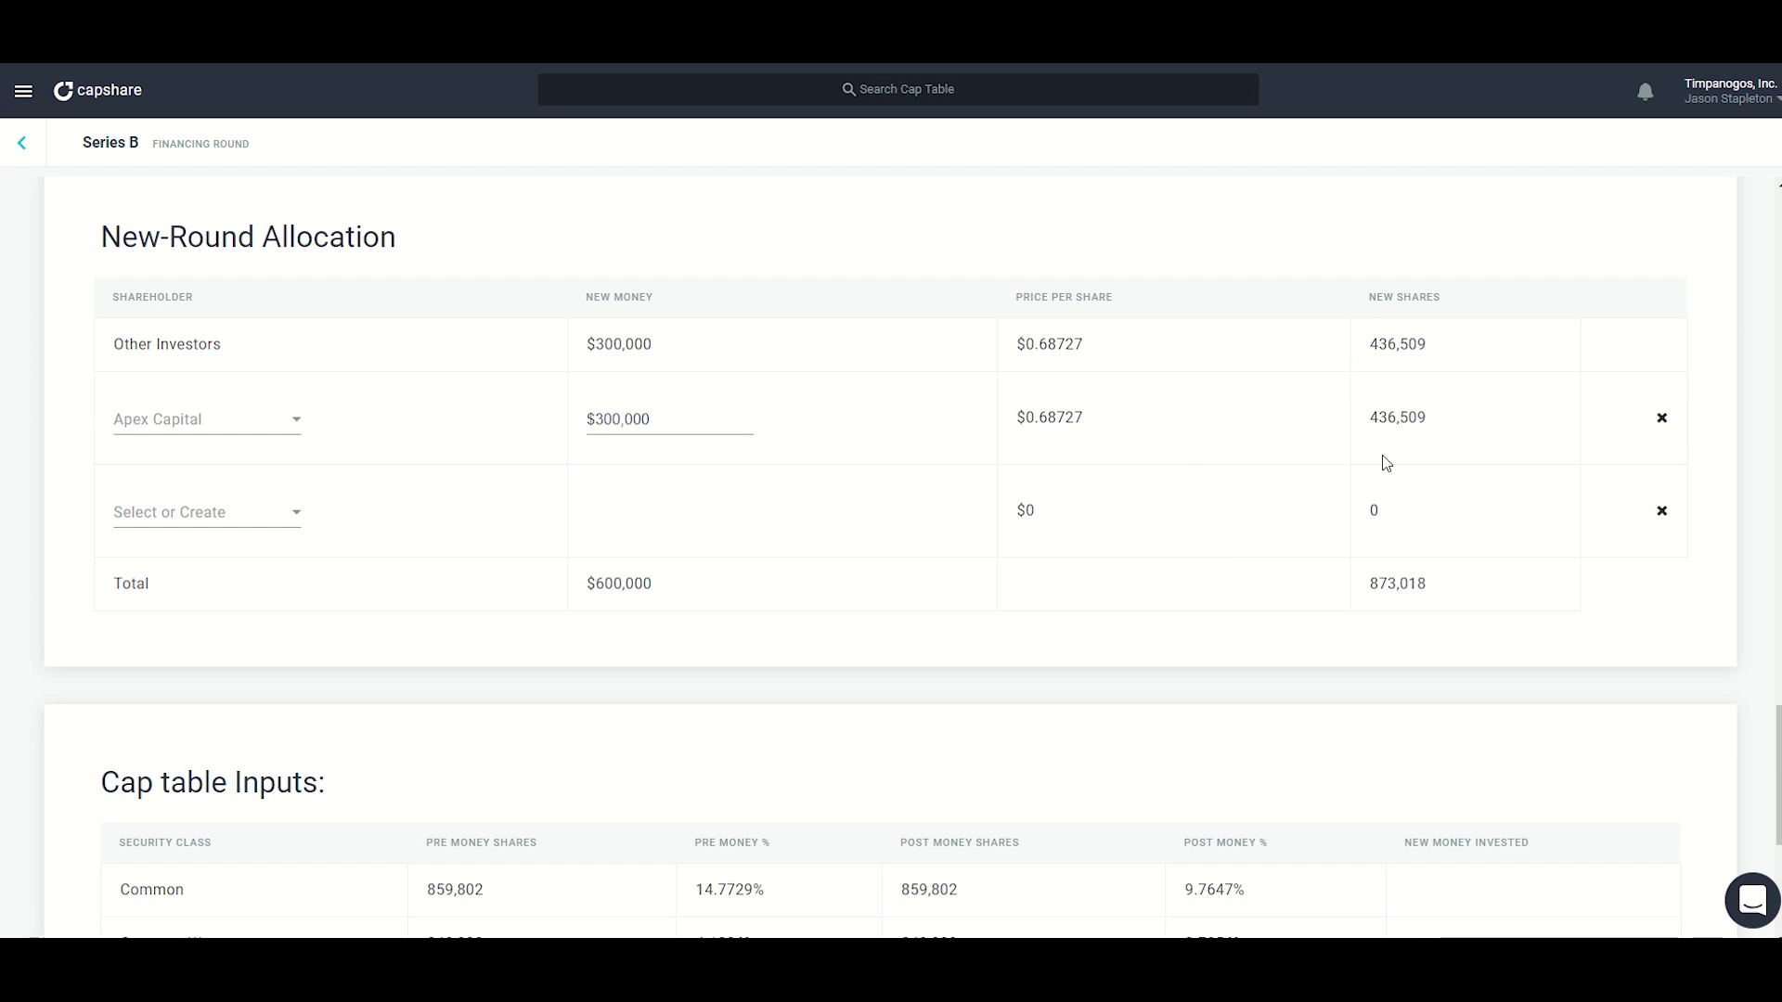
scroll(1343, 537, down, 4)
scroll(1058, 278, down, 2)
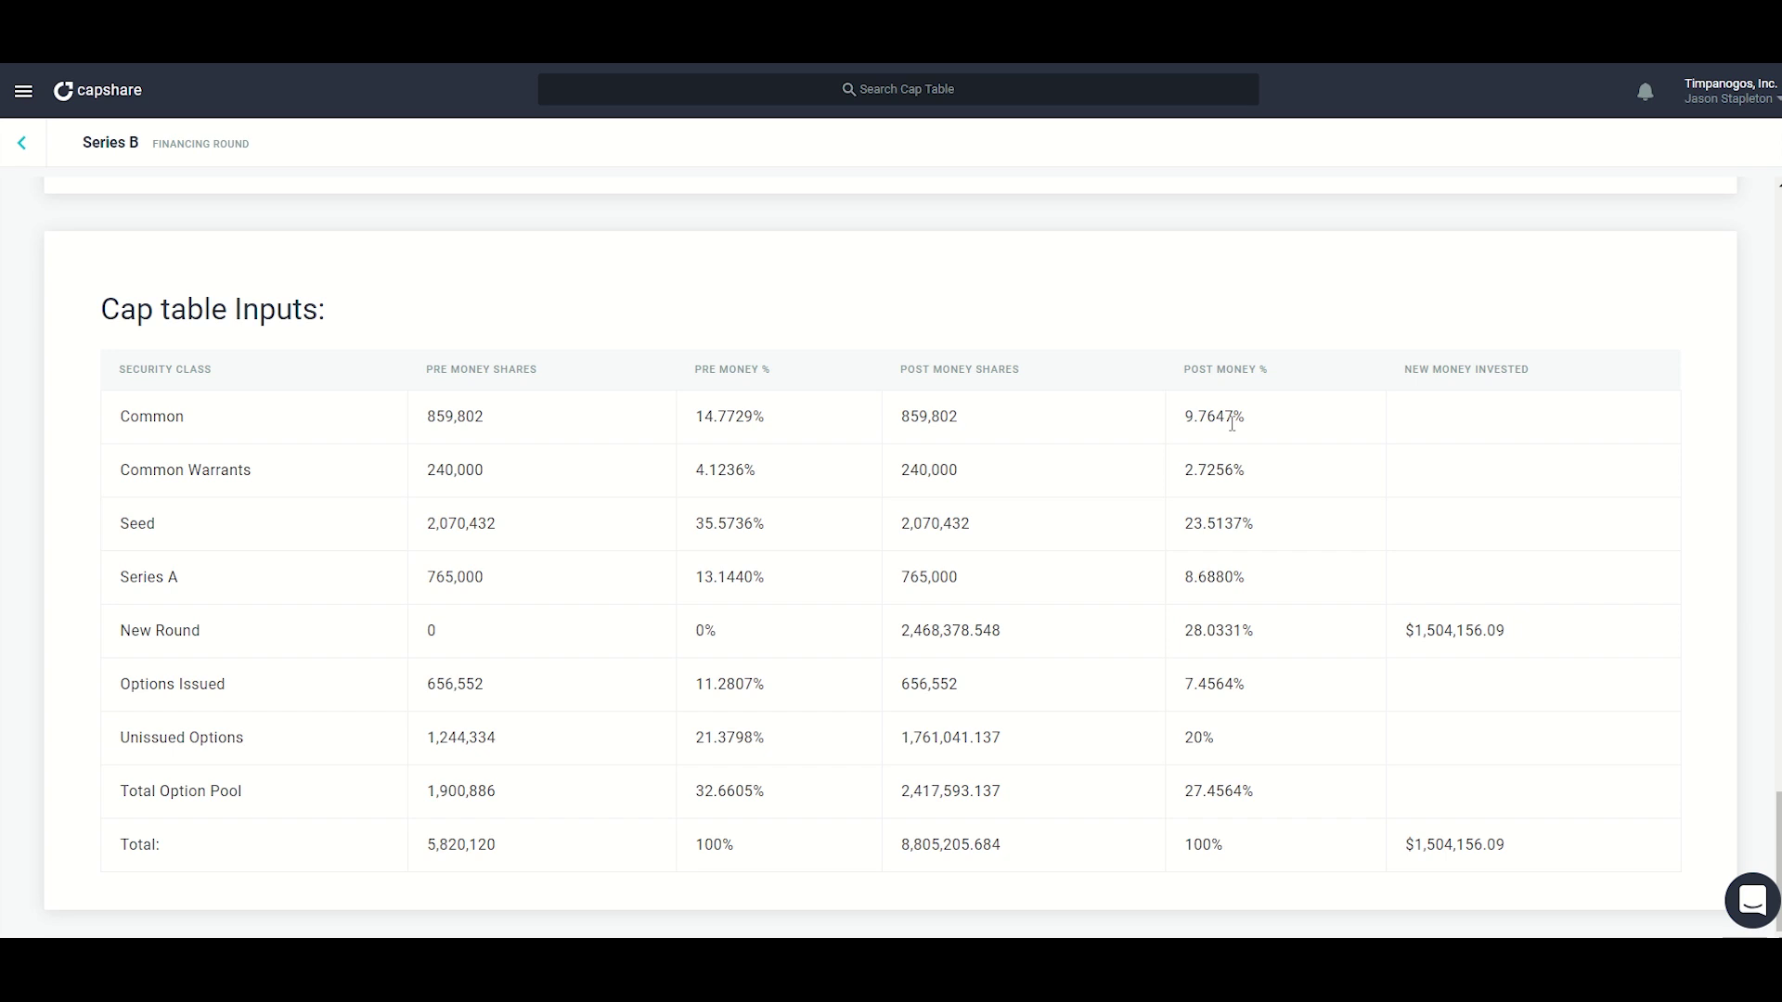
click(23, 91)
Open Scenarios > Cap Table Breakpoints and view the breakpoints by security class
click(46, 346)
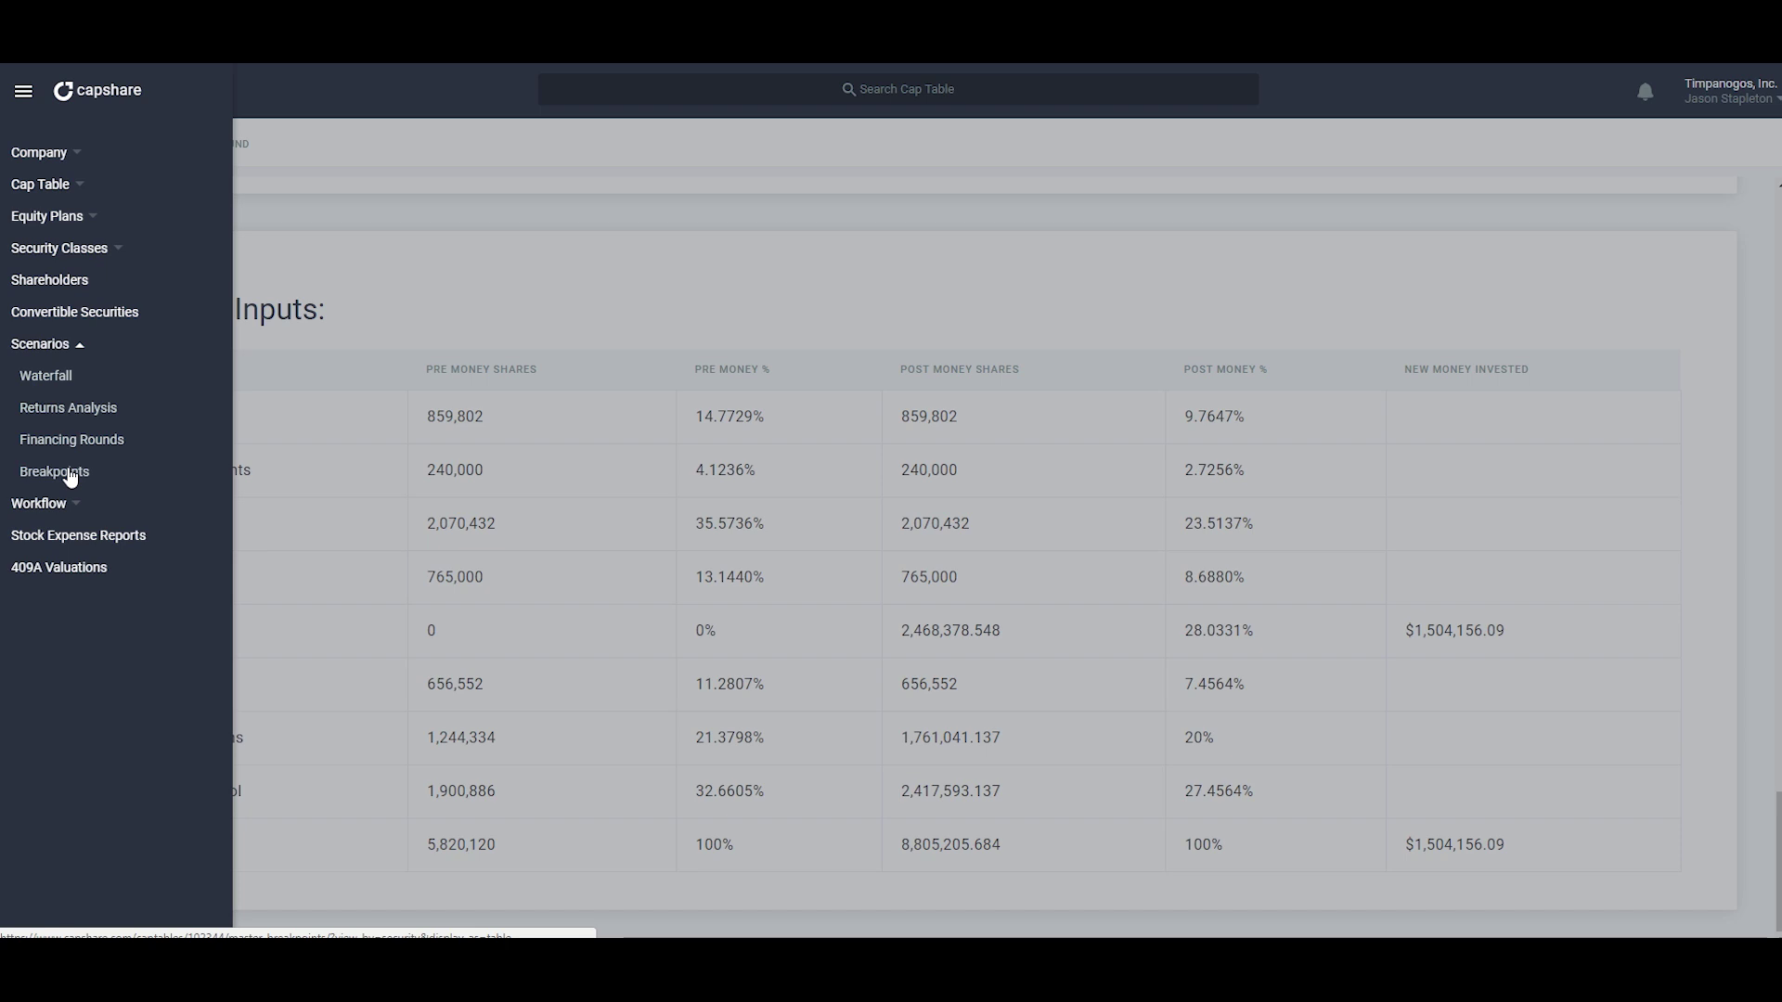
click(70, 475)
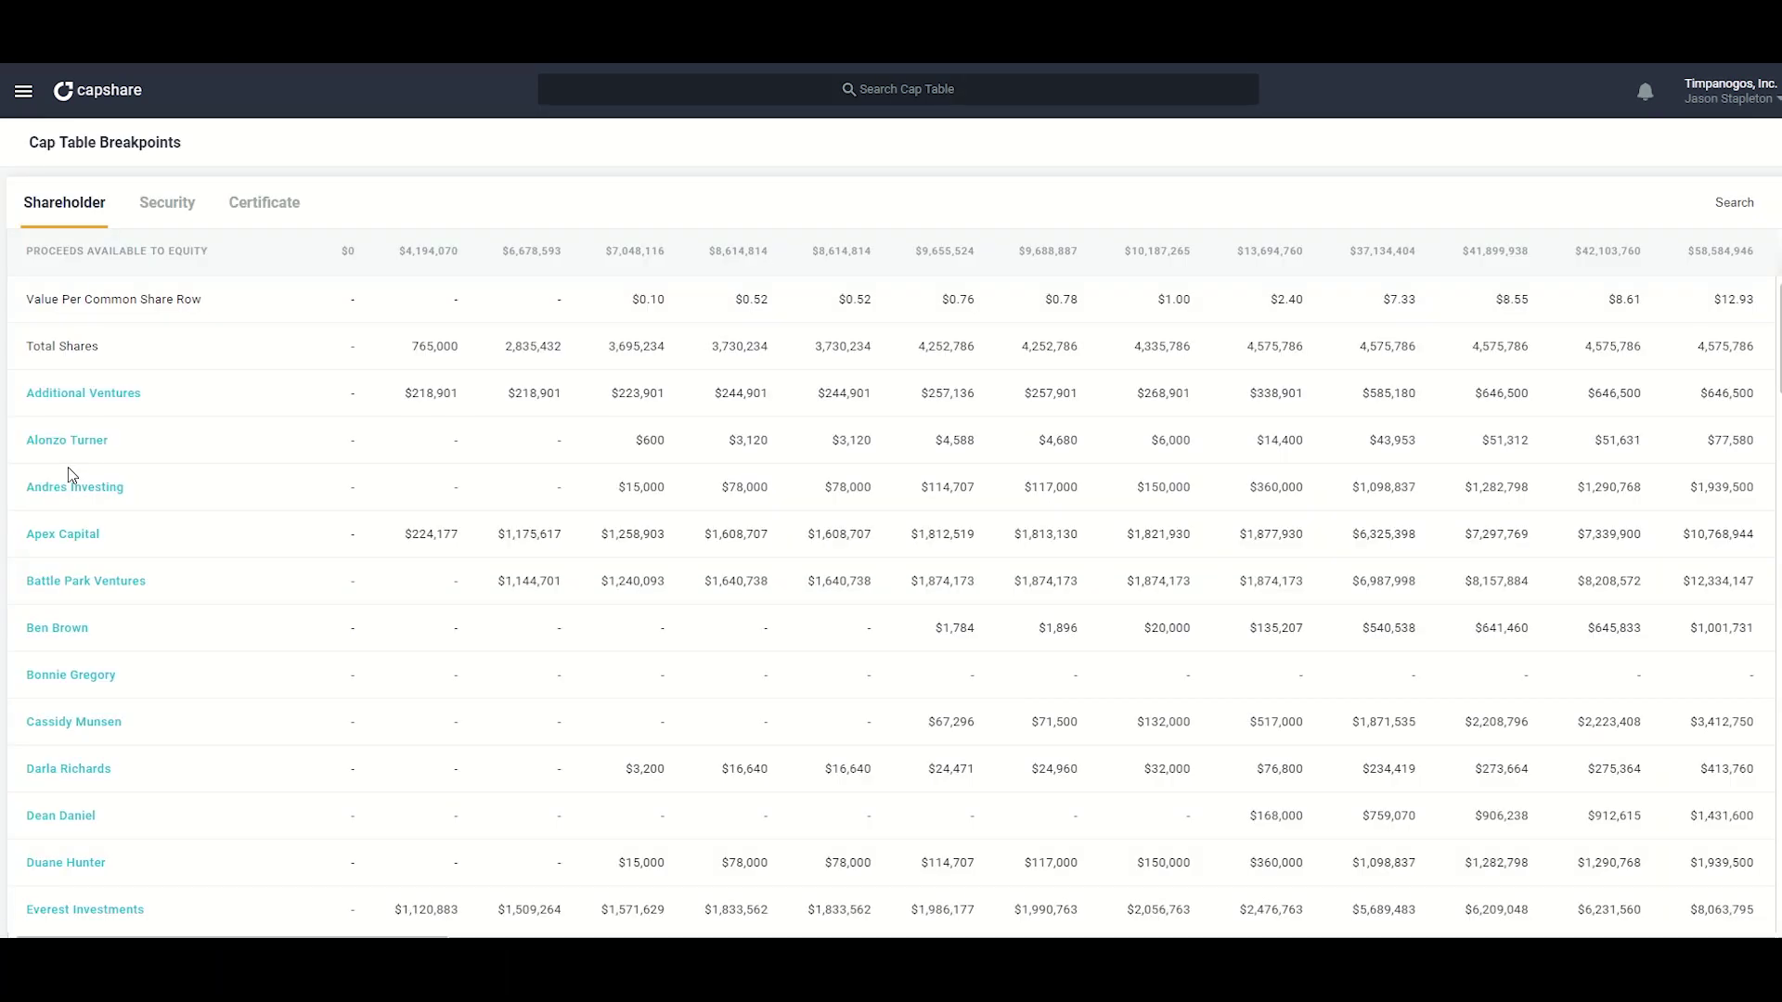
click(169, 212)
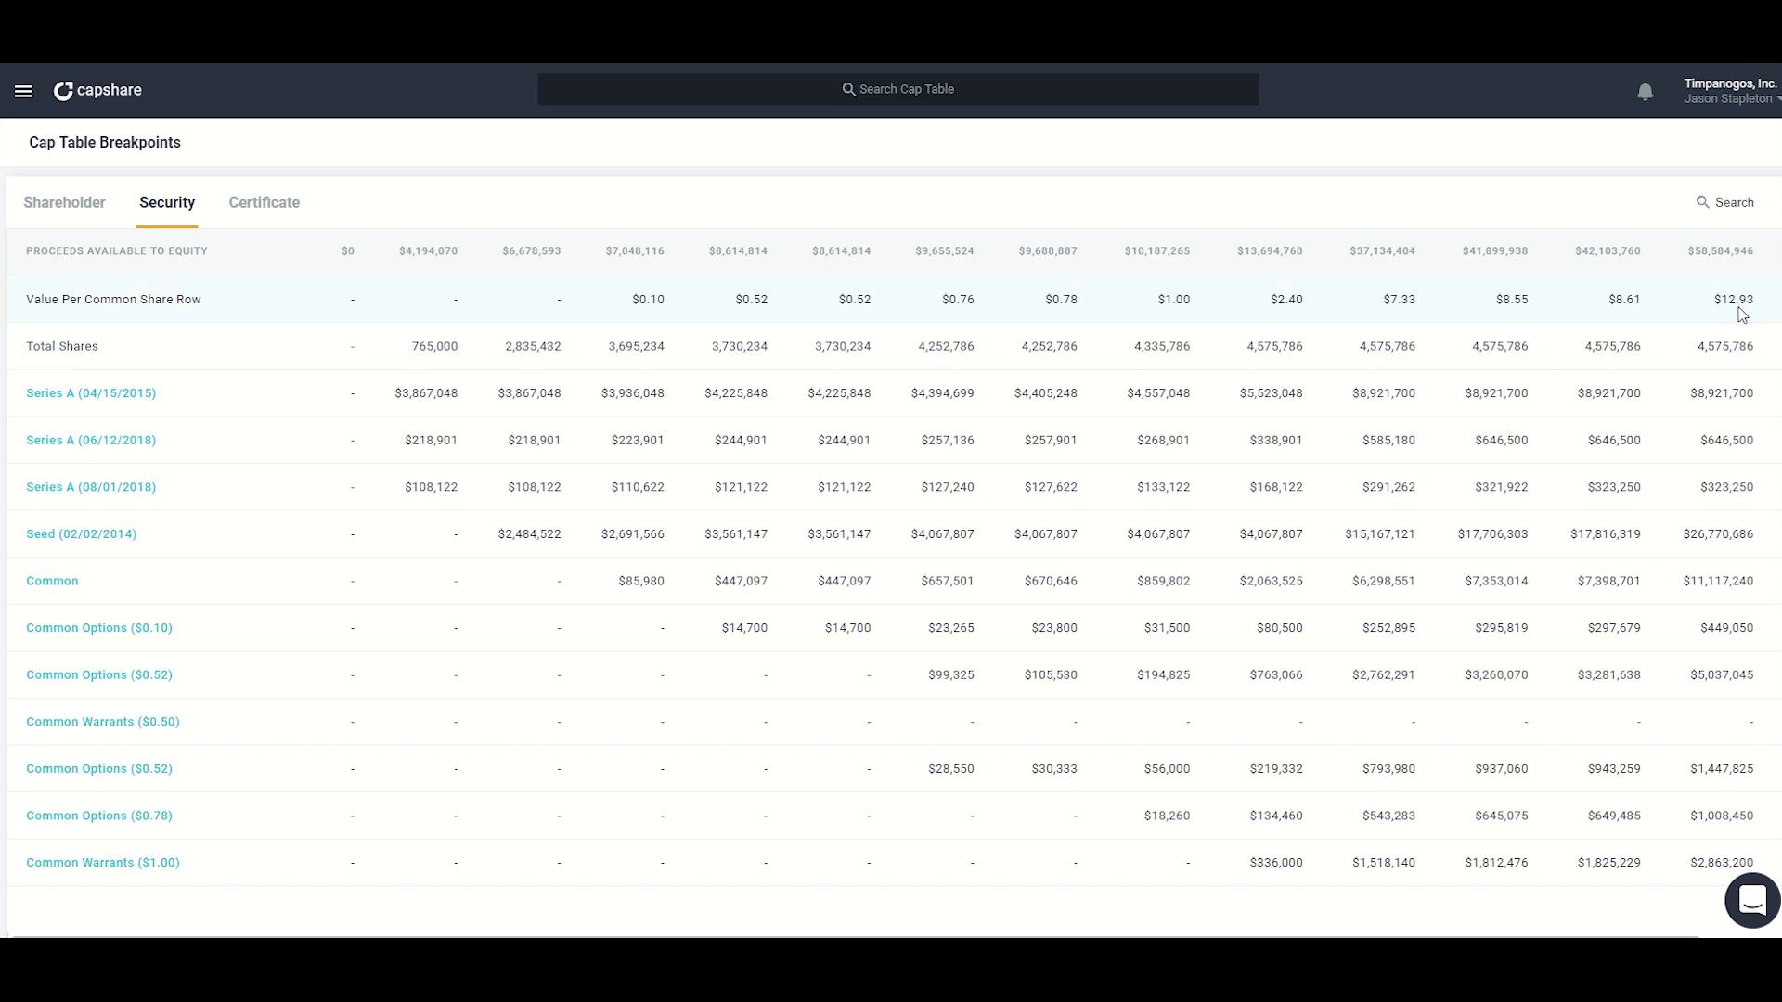
click(23, 90)
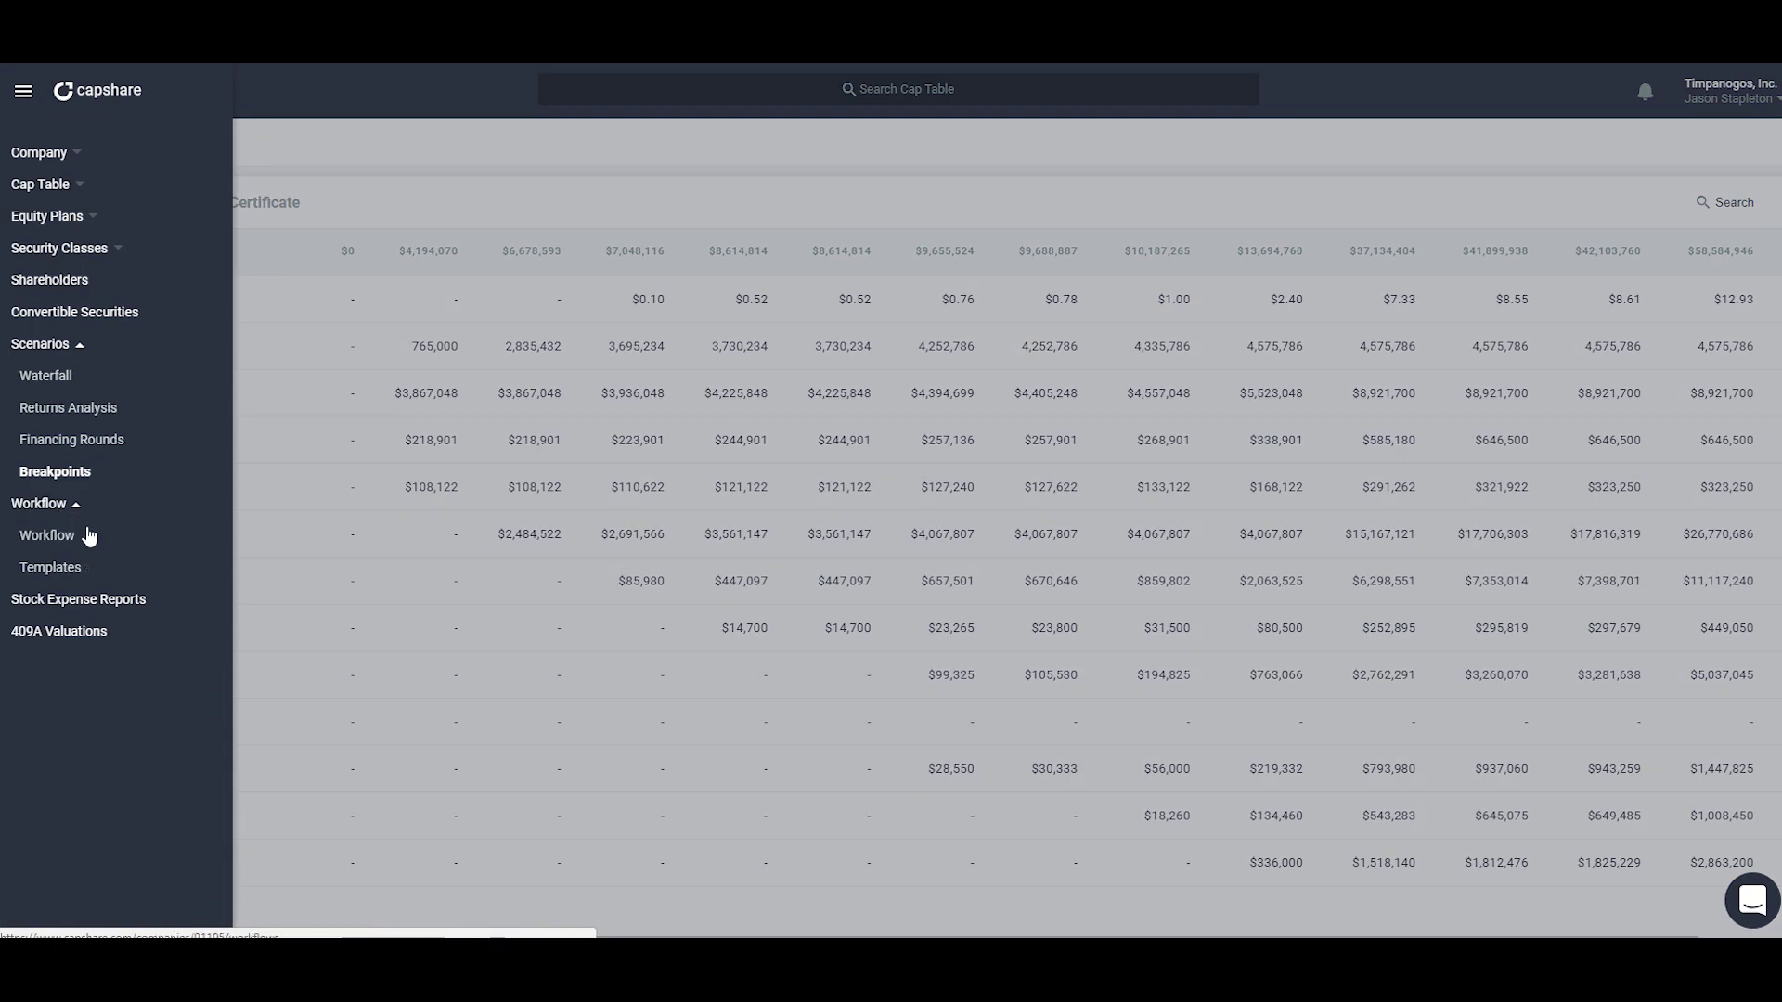
Look over the System Templates, then open the company's Example Option Document template
click(51, 569)
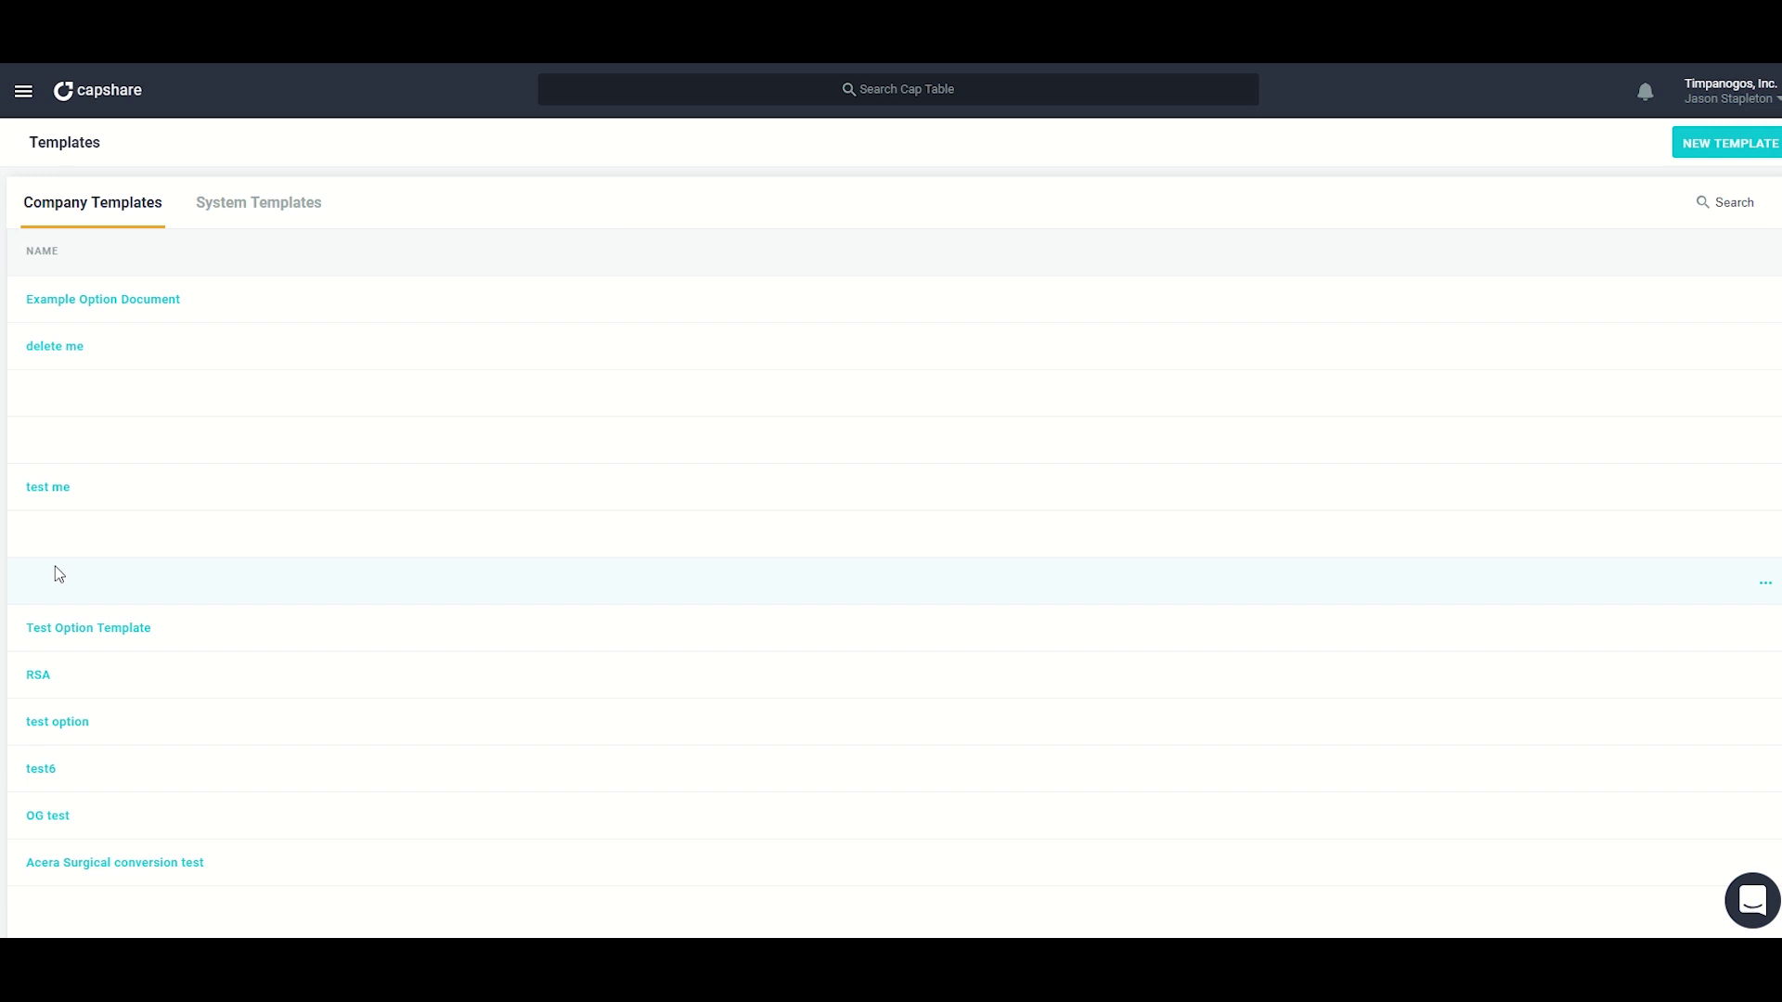
click(257, 210)
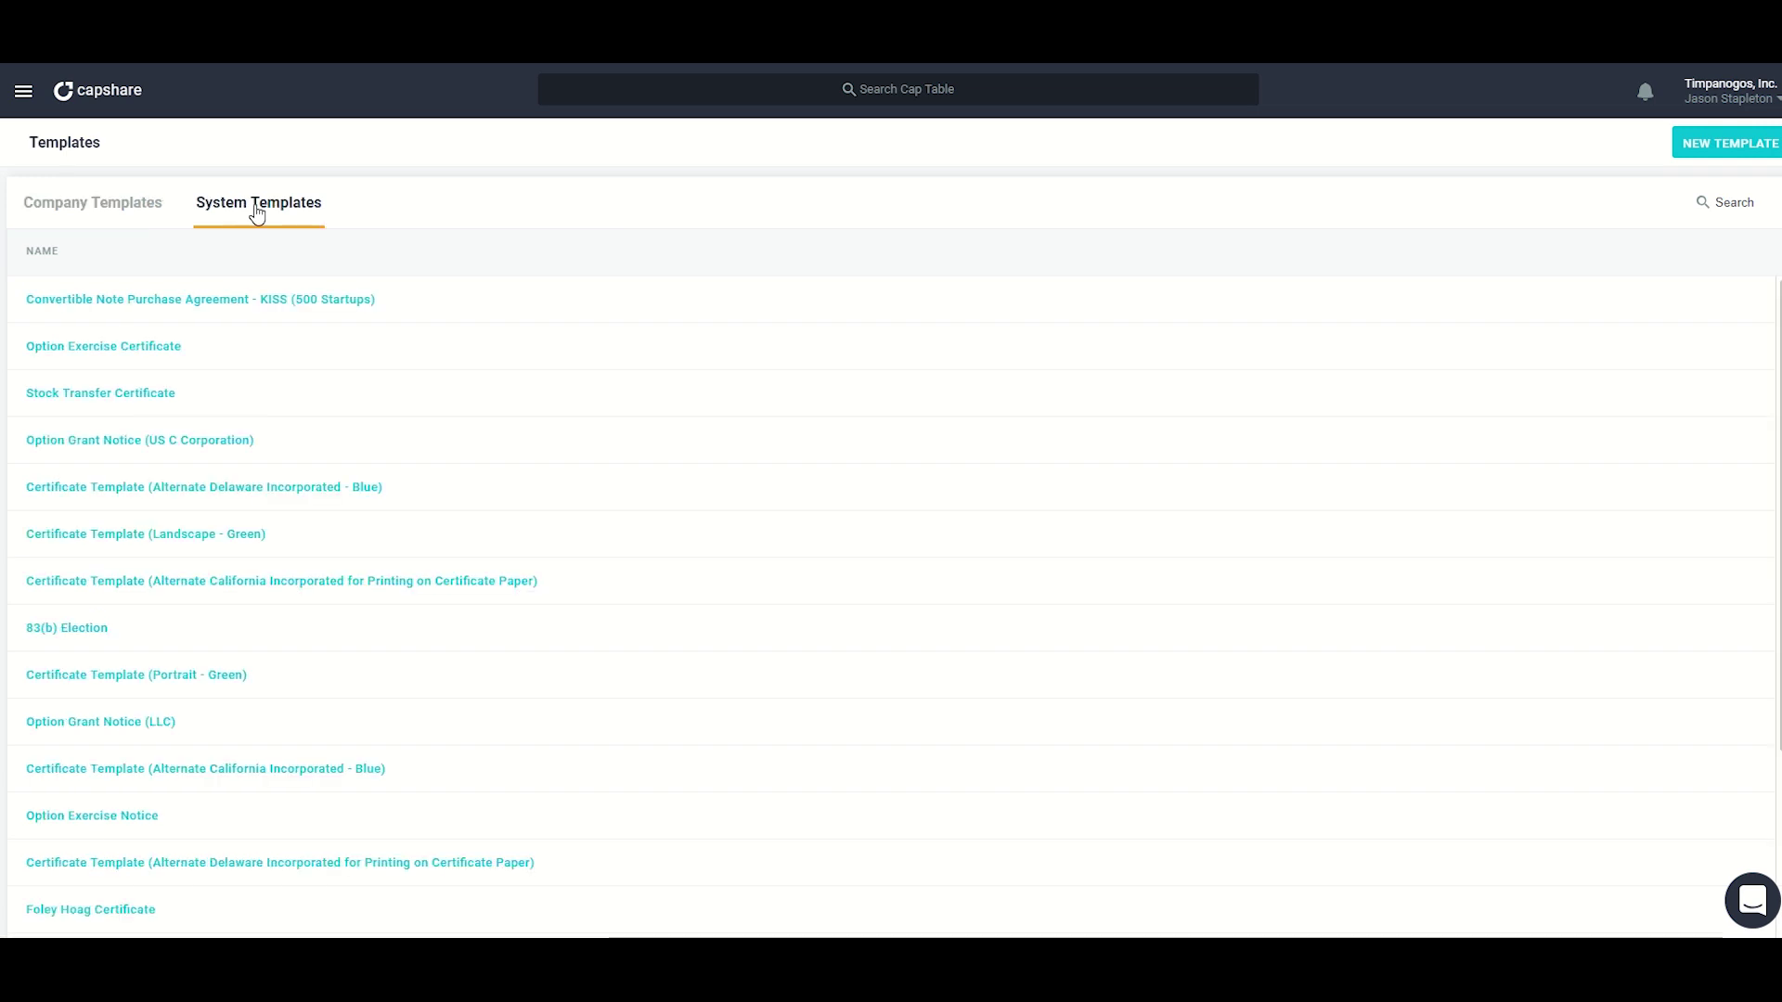
scroll(372, 353, down, 1)
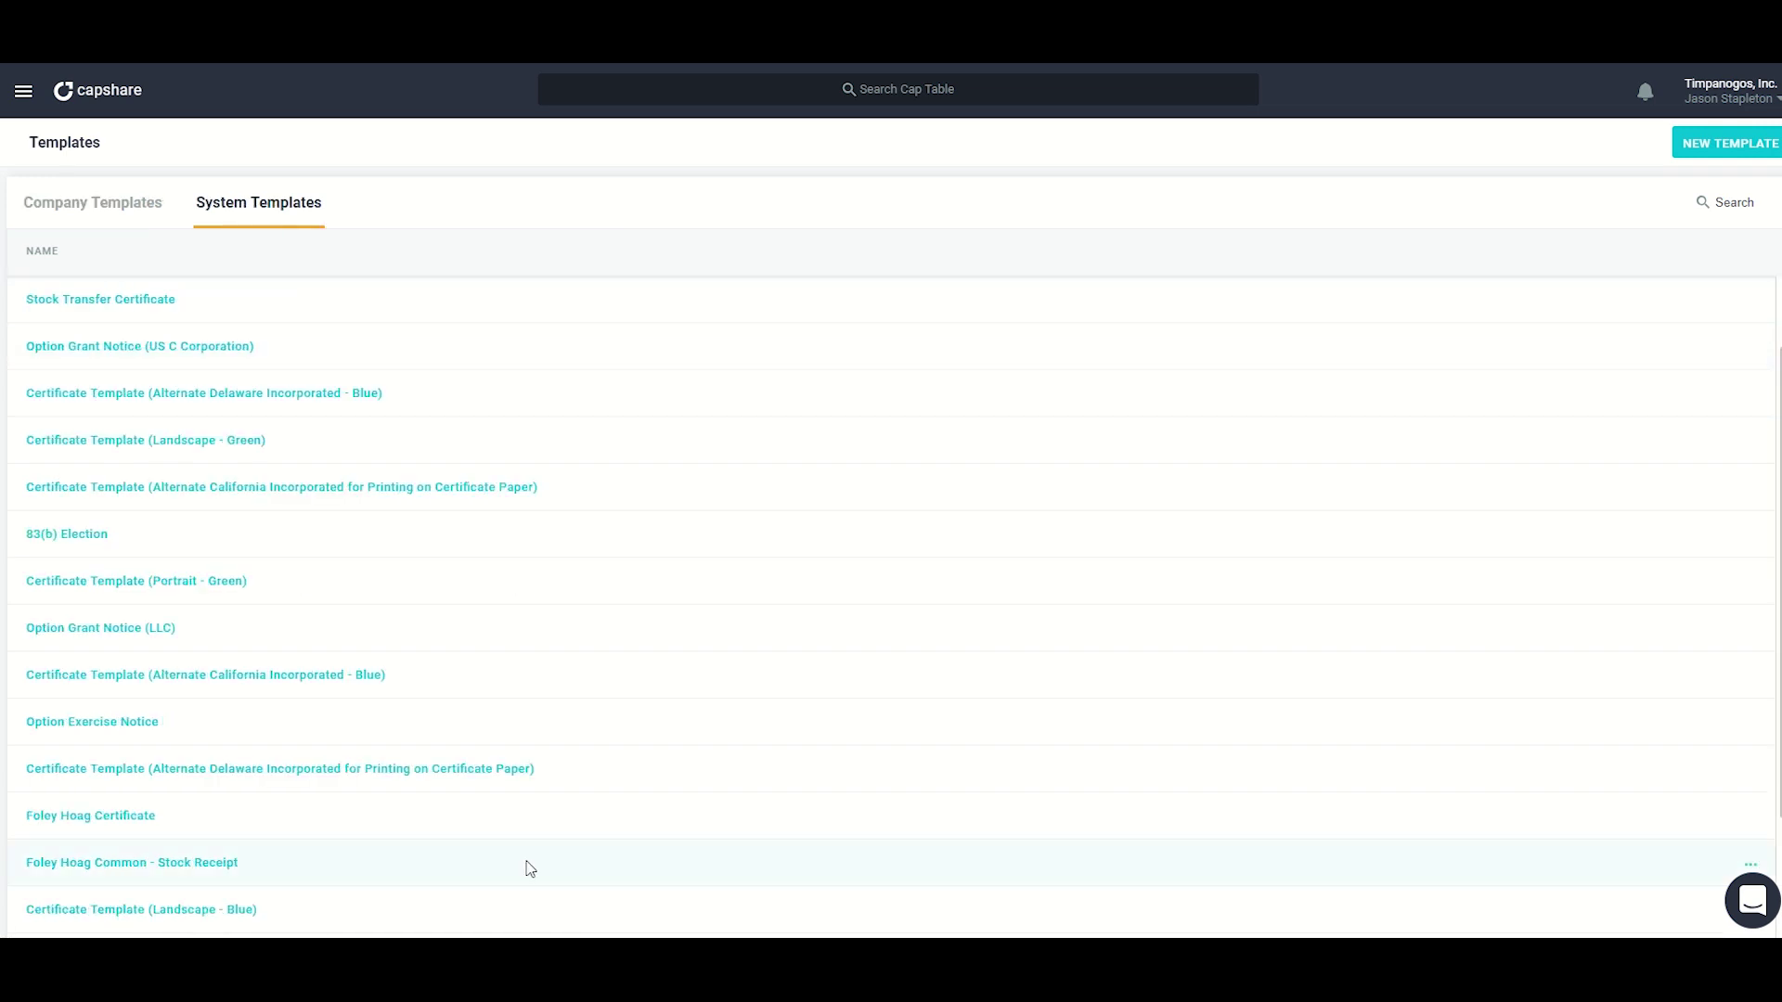
scroll(195, 631, up, 1)
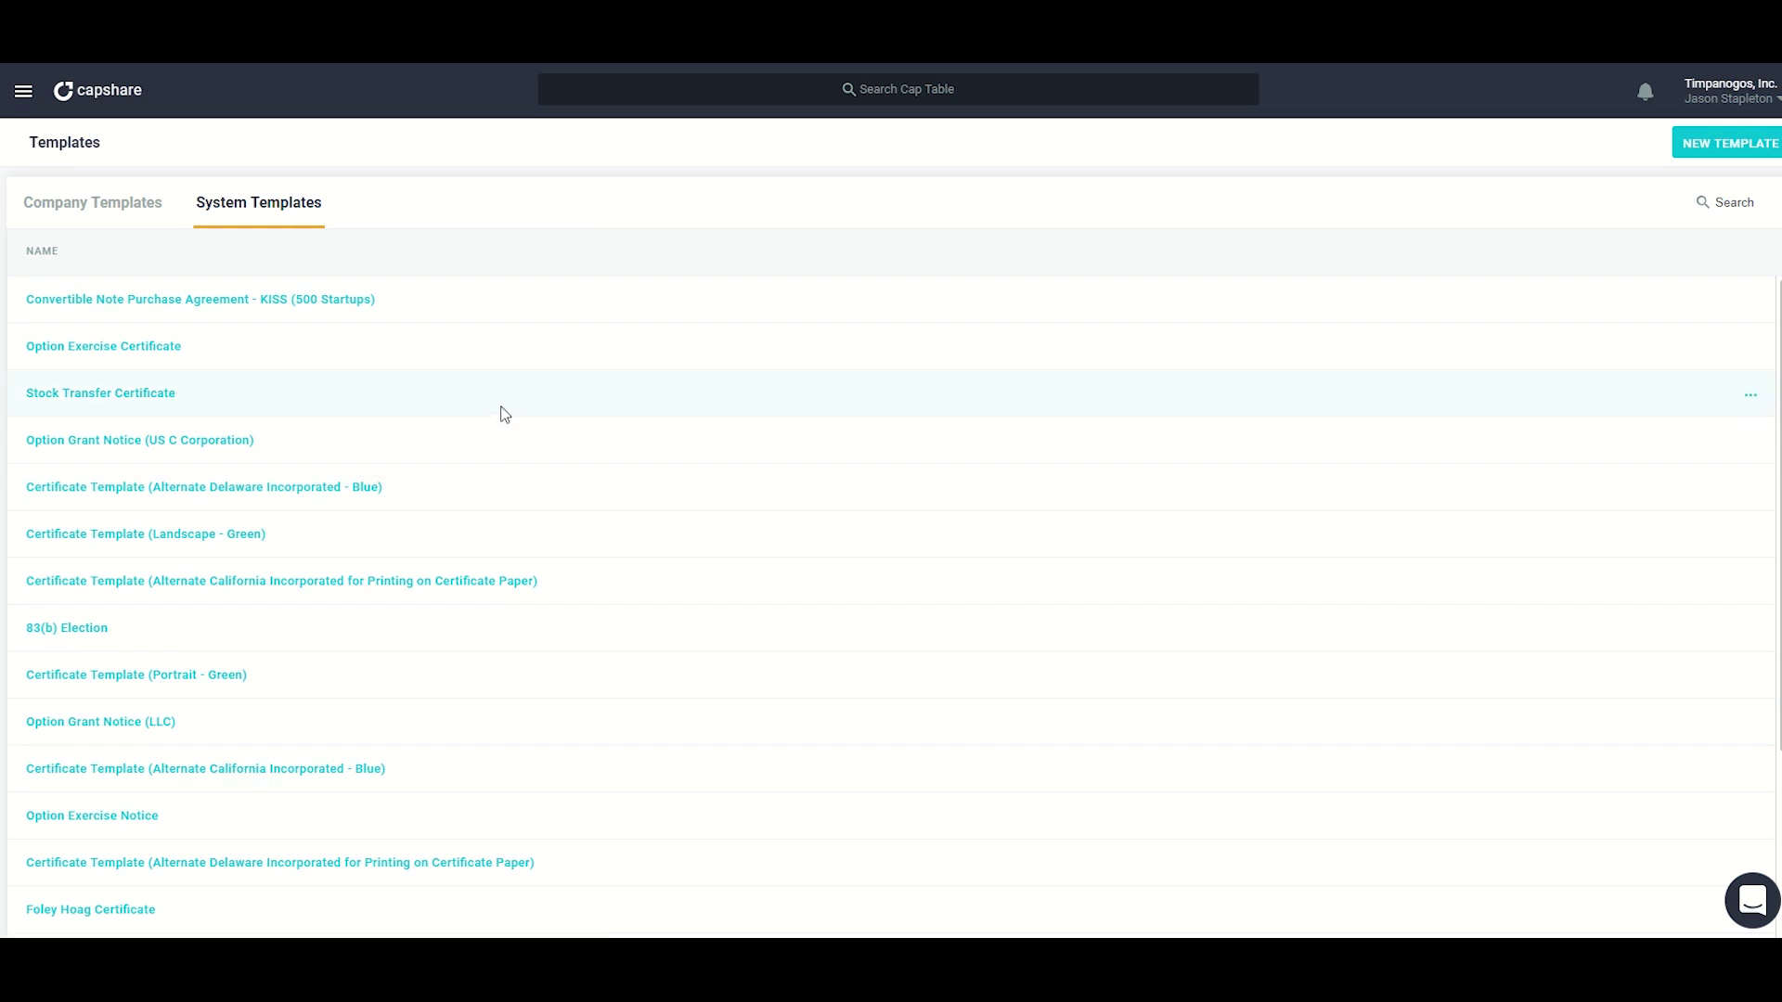
click(137, 213)
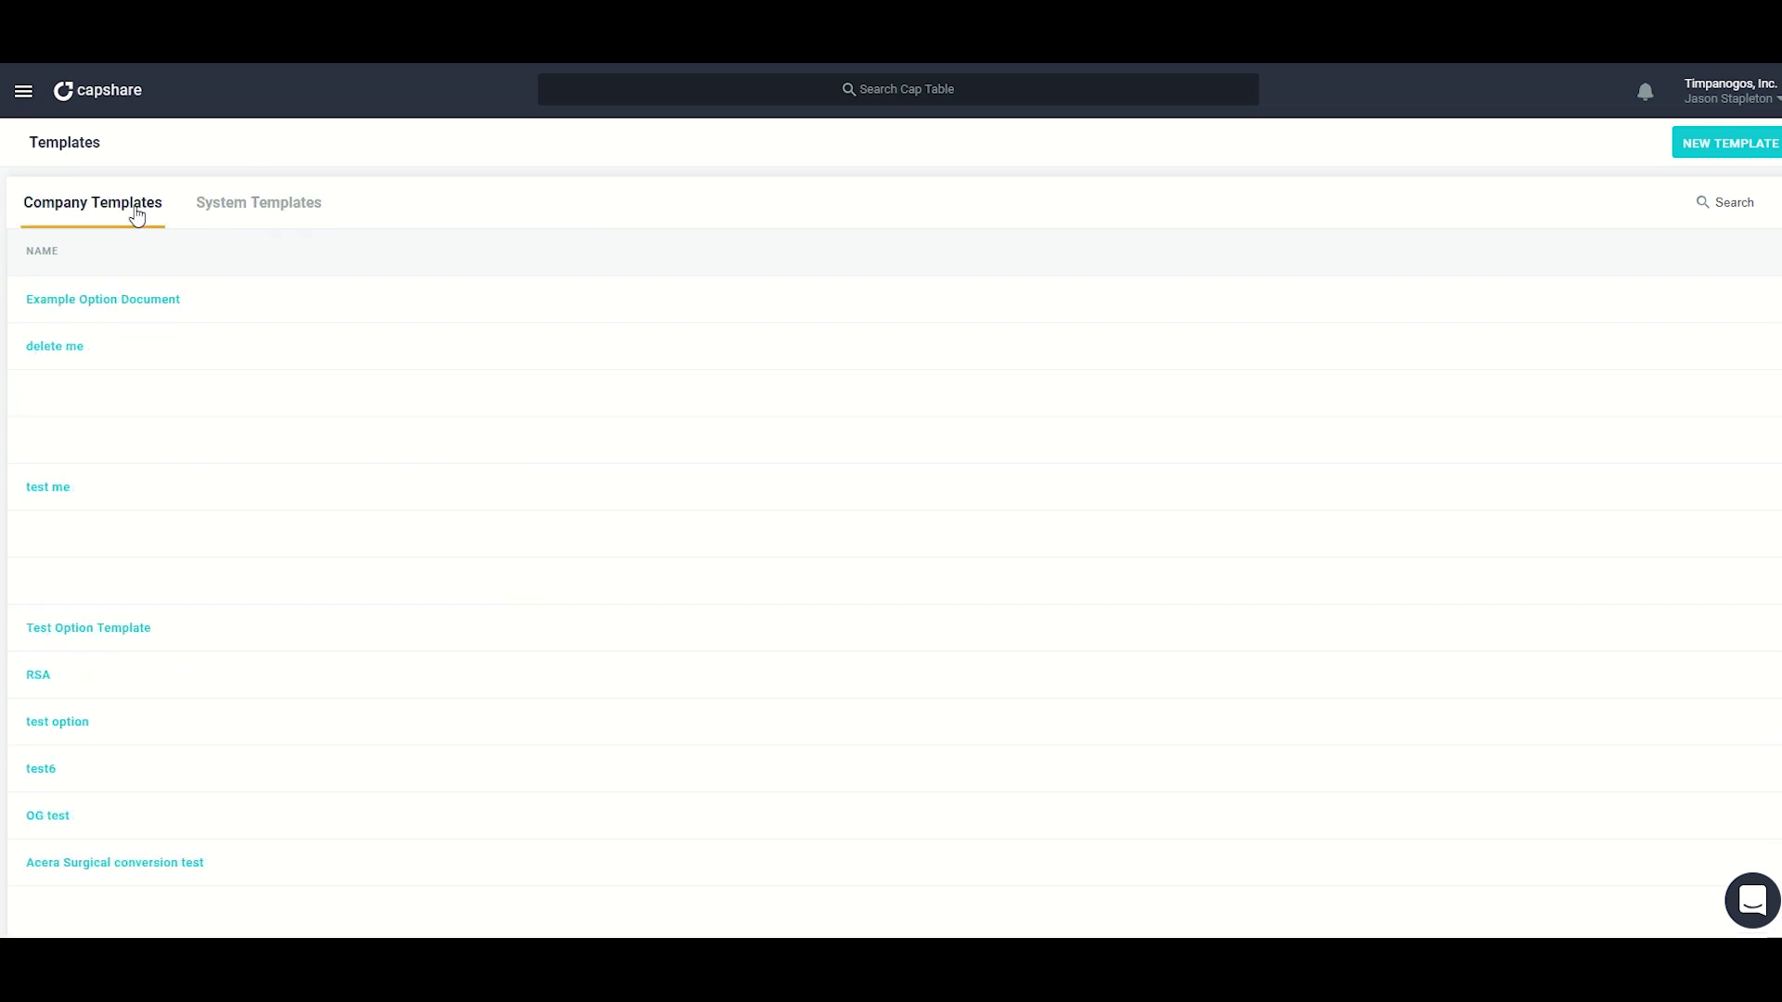
click(100, 307)
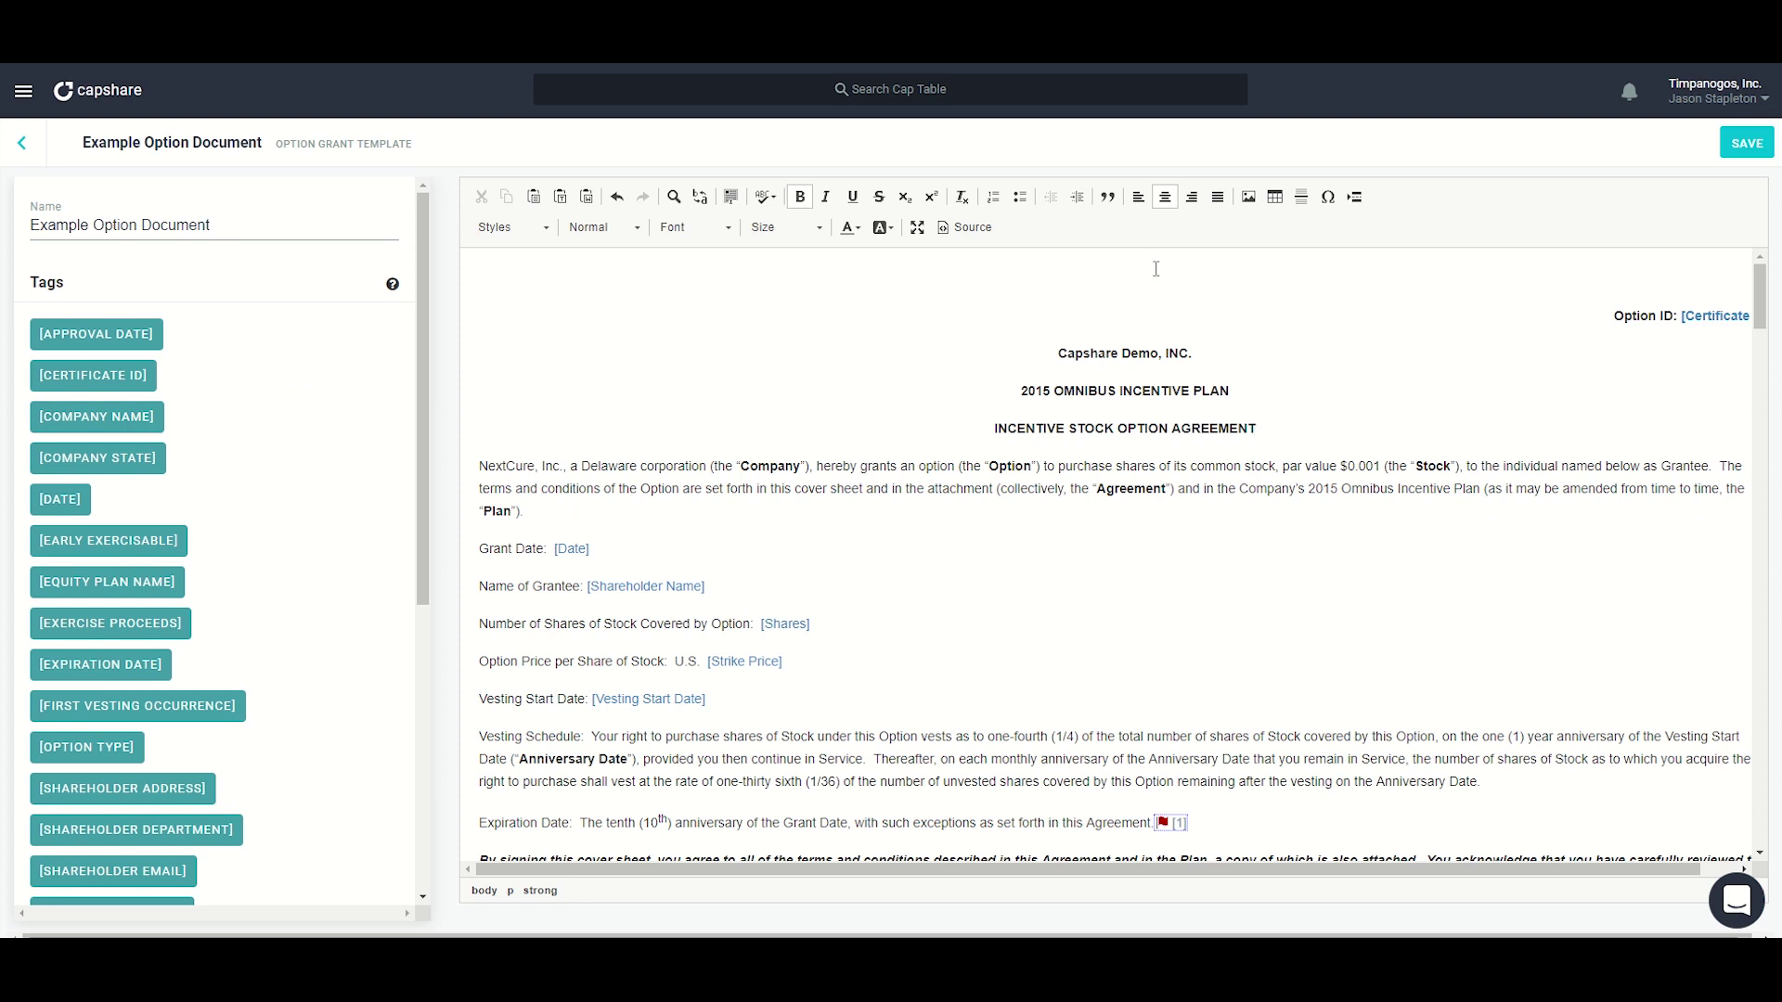
Add a bold 'SHAREHOLDER NAME' line under the agreement title
click(1278, 430)
key(Return)
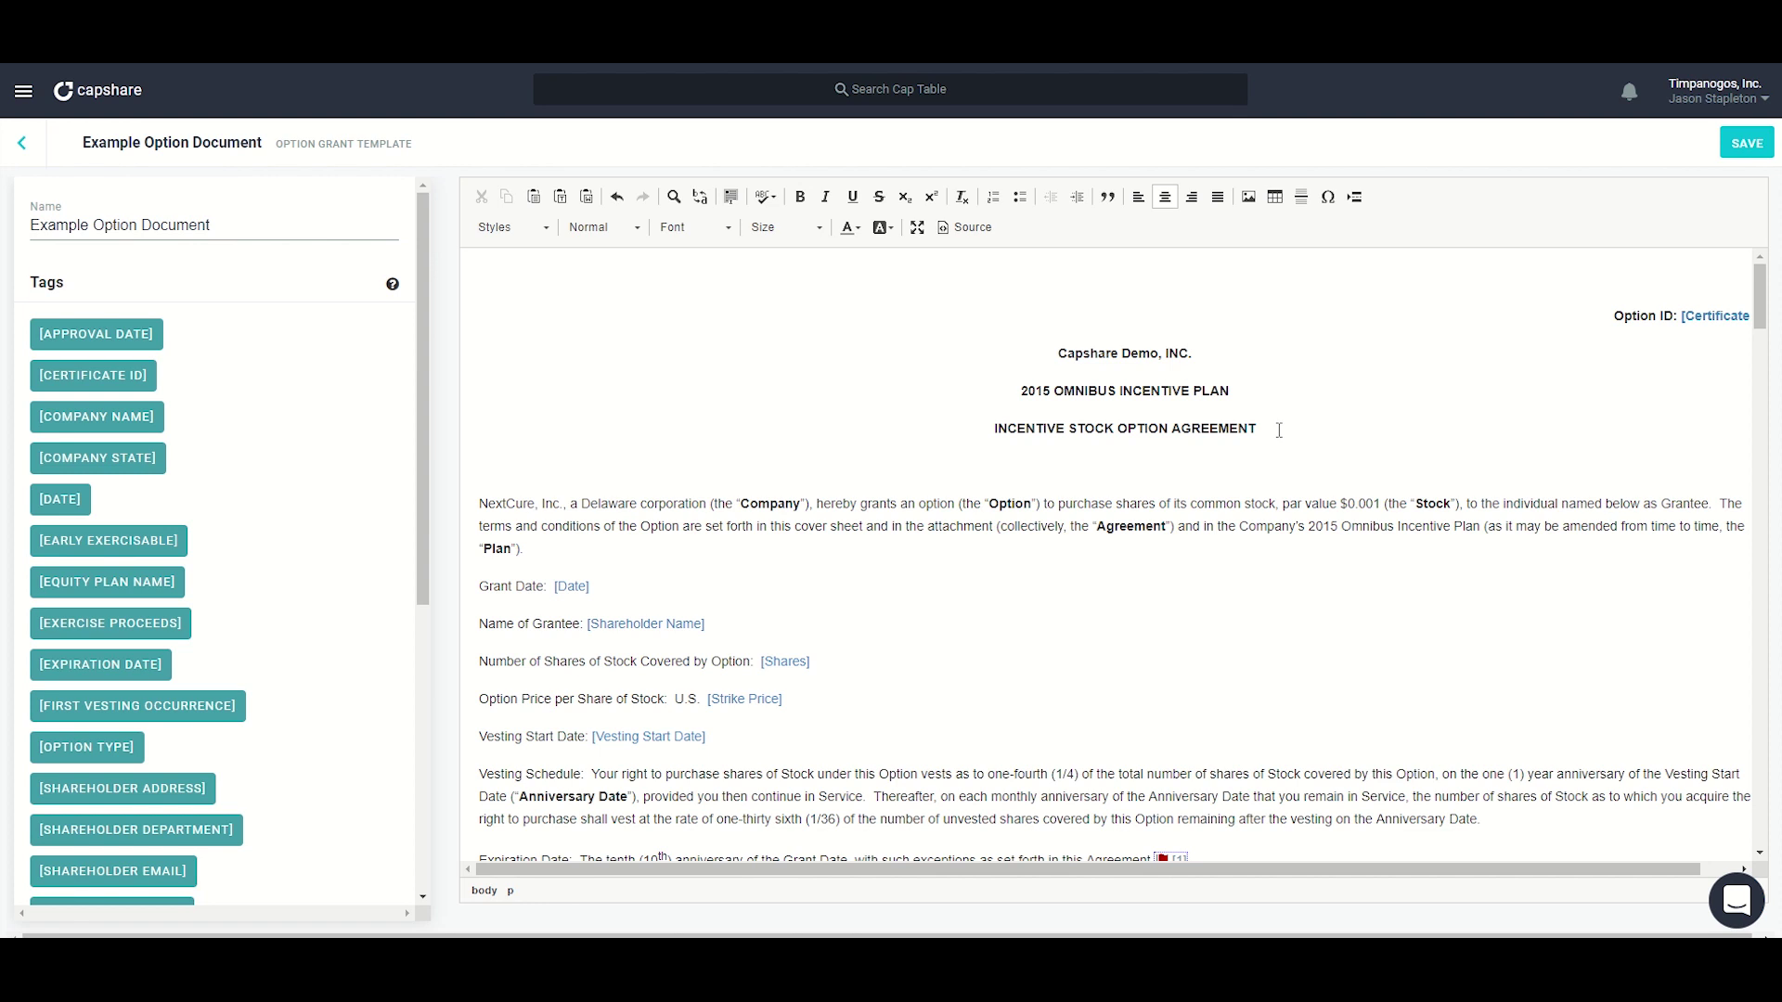
text(SHAREHOLDER NAME)
shift+click(1052, 463)
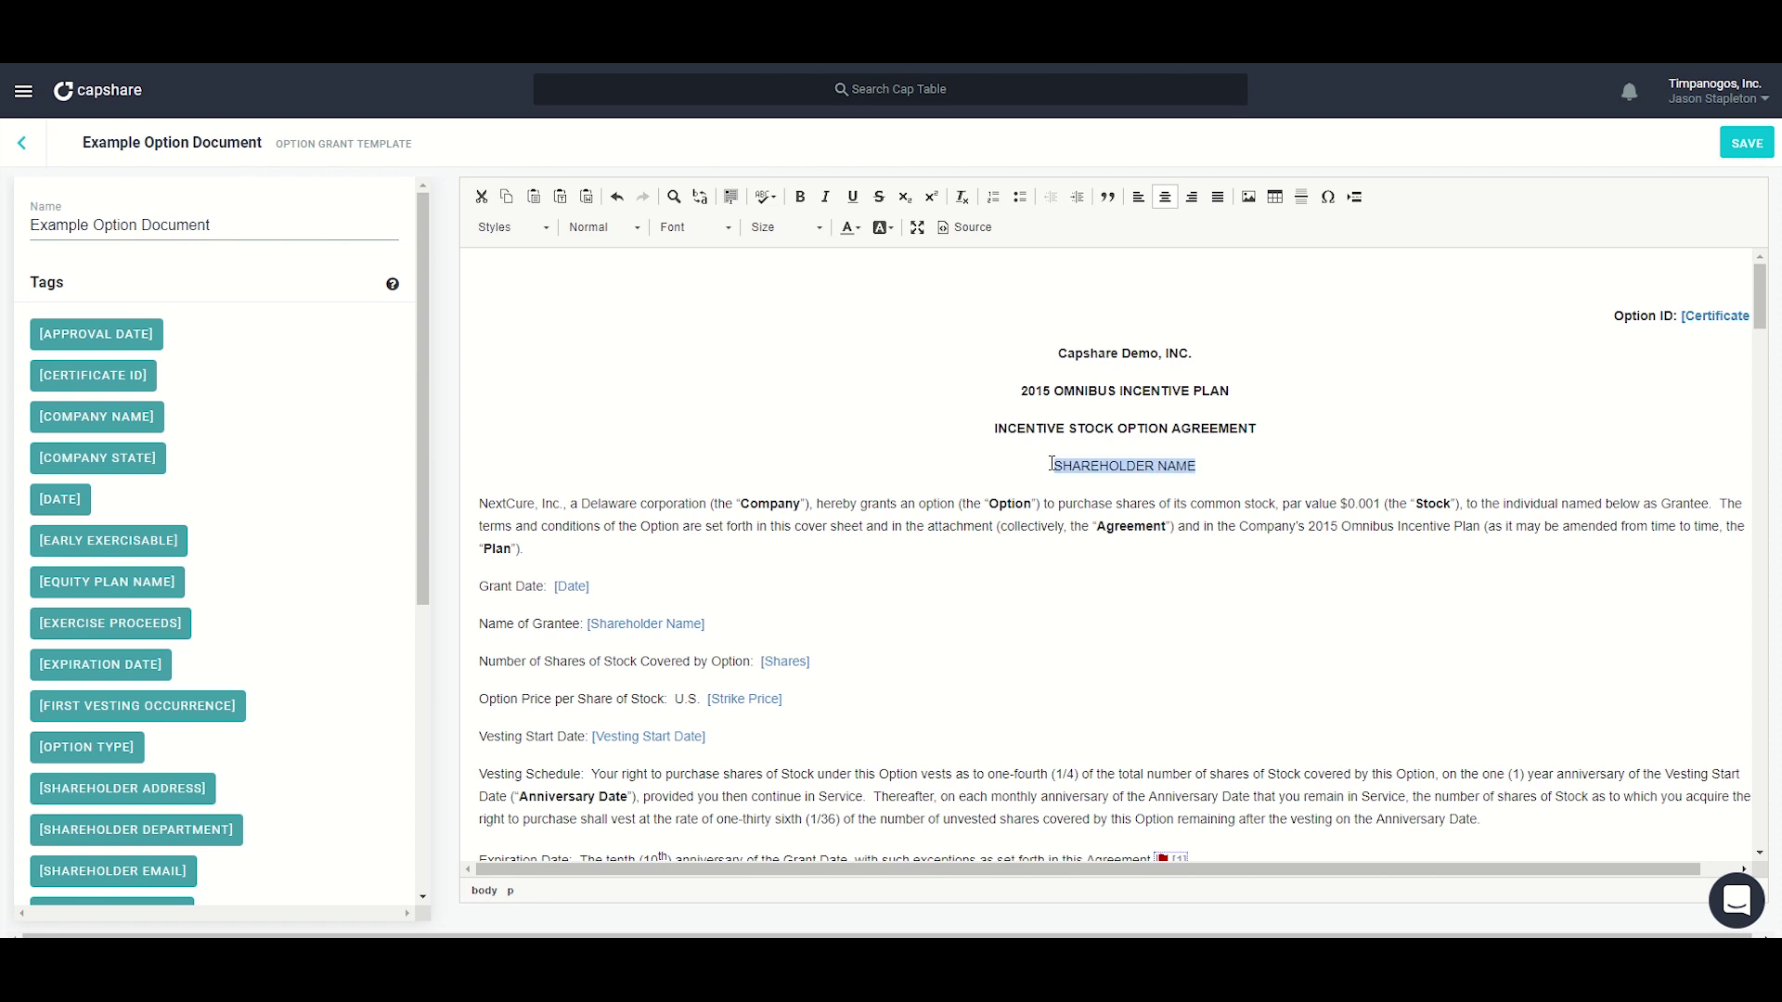
key(ctrl+b)
click(1267, 592)
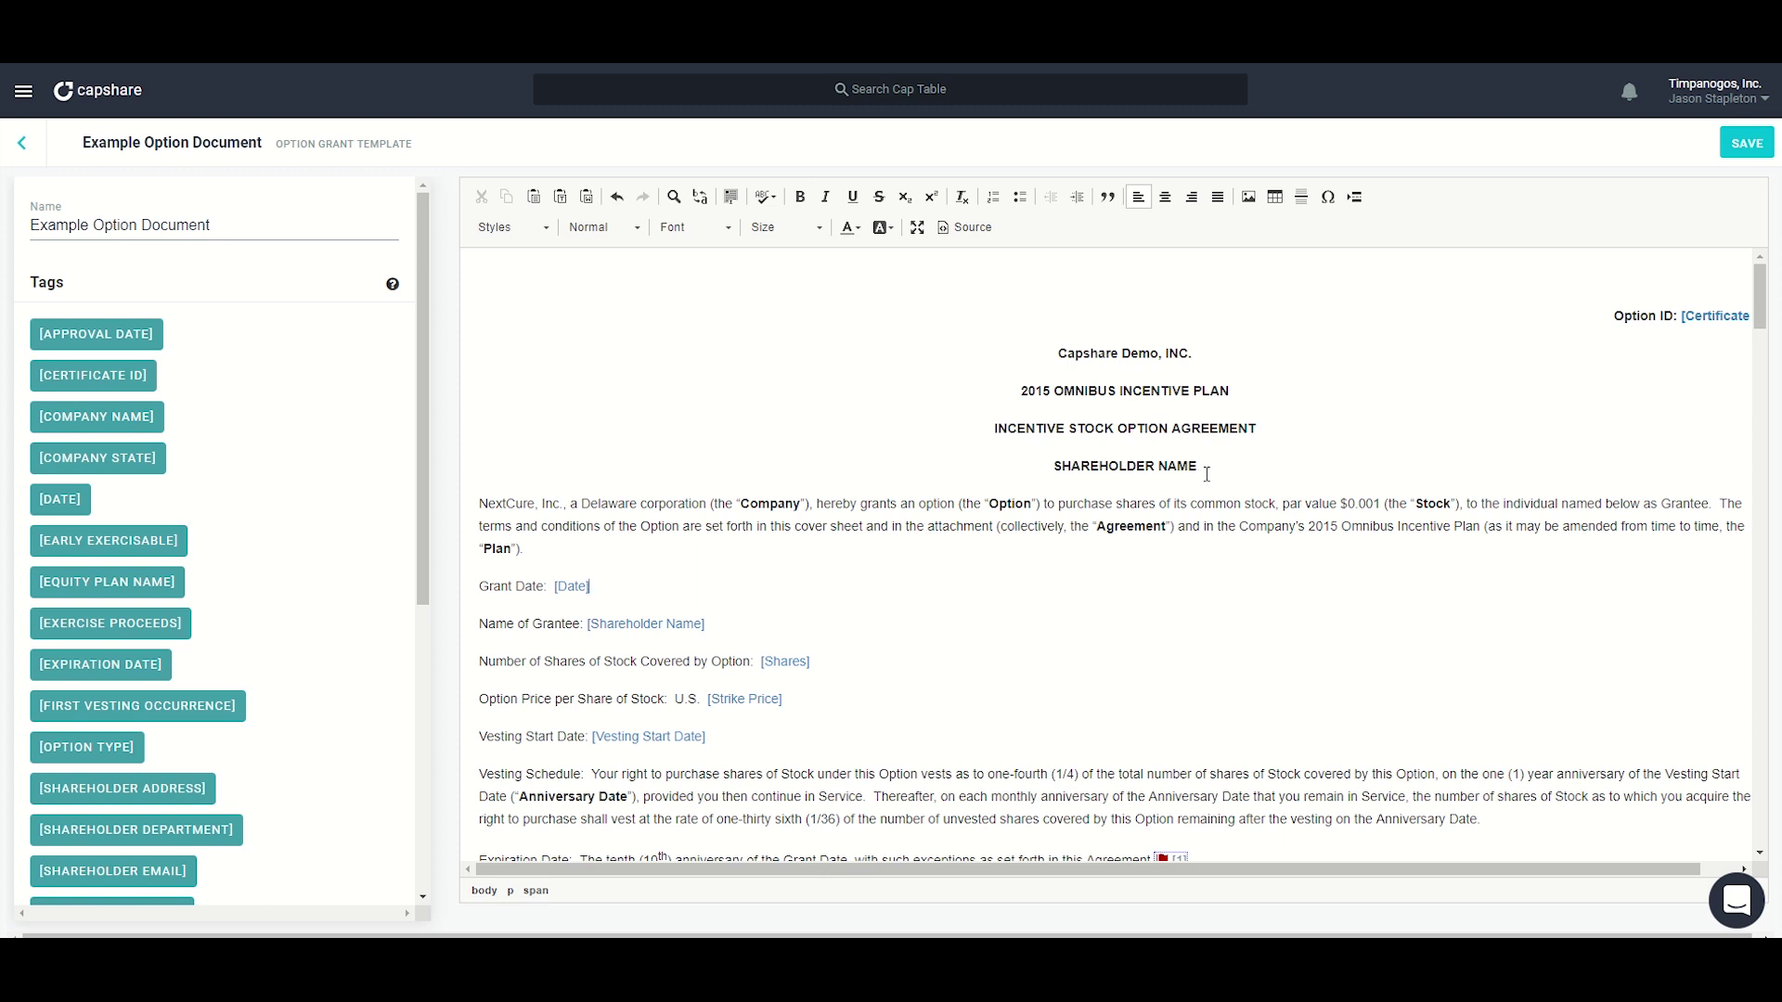
Replace that text with the [SHAREHOLDER NAME] merge tag and save the template
drag(1209, 468, 1056, 464)
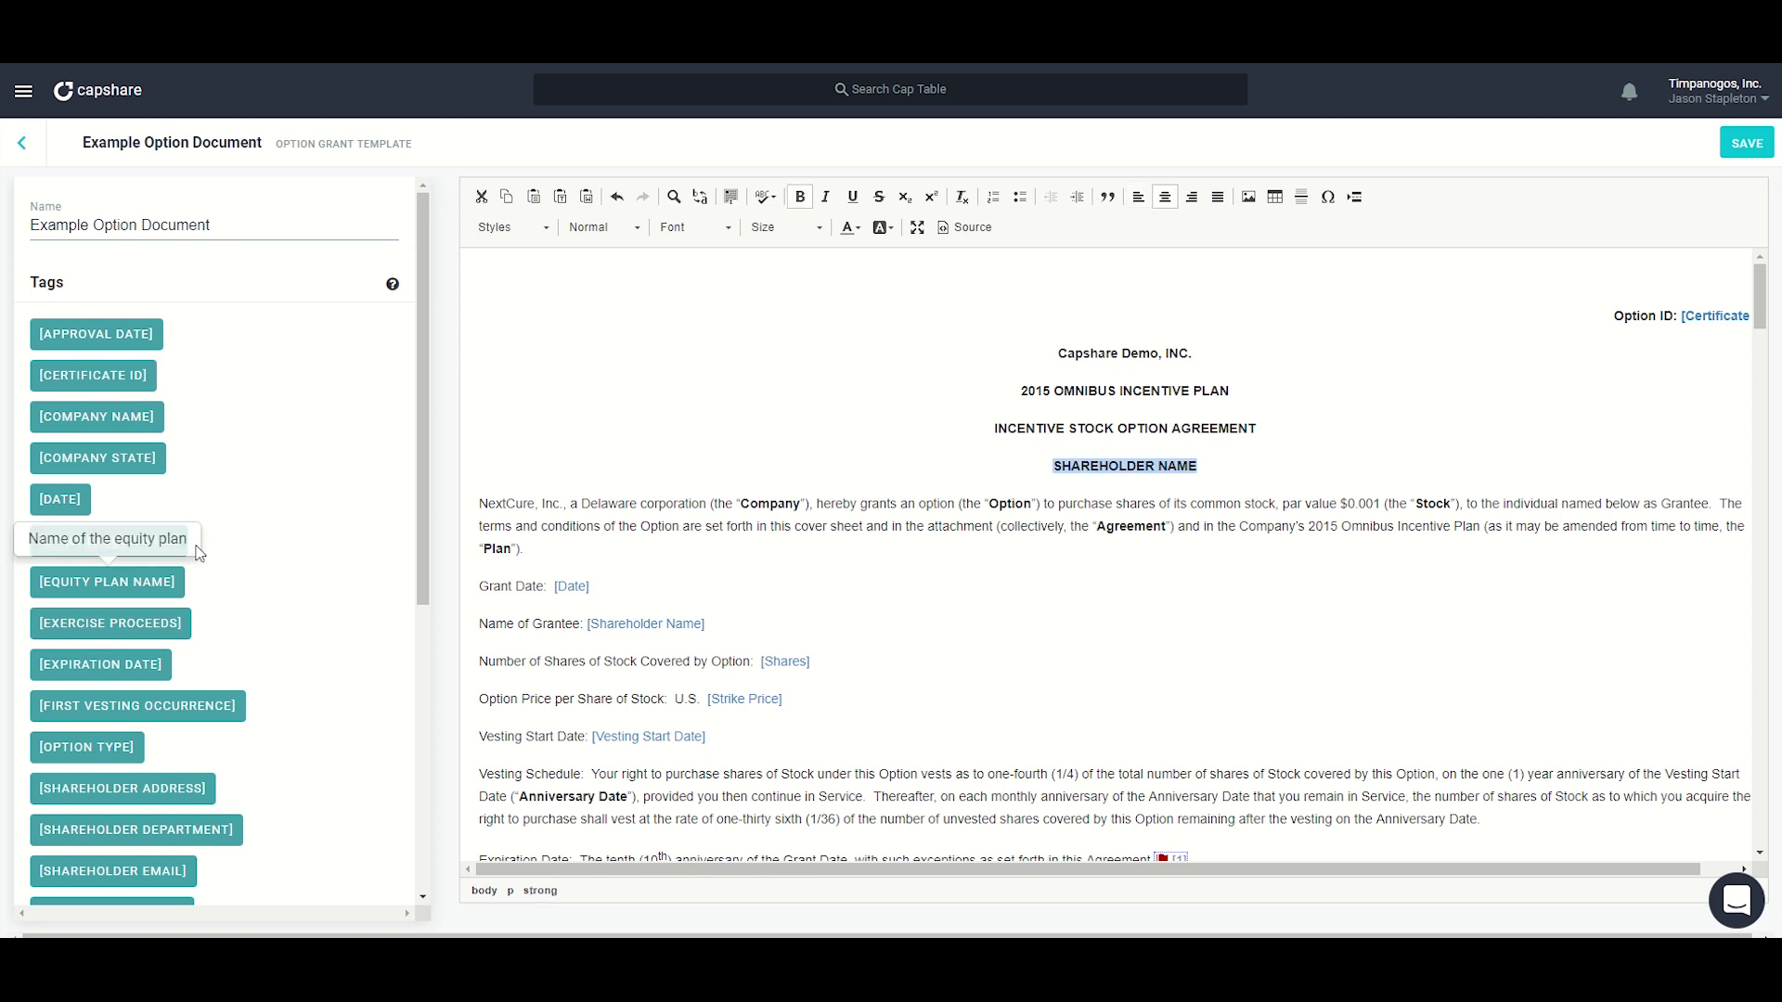
scroll(228, 519, down, 4)
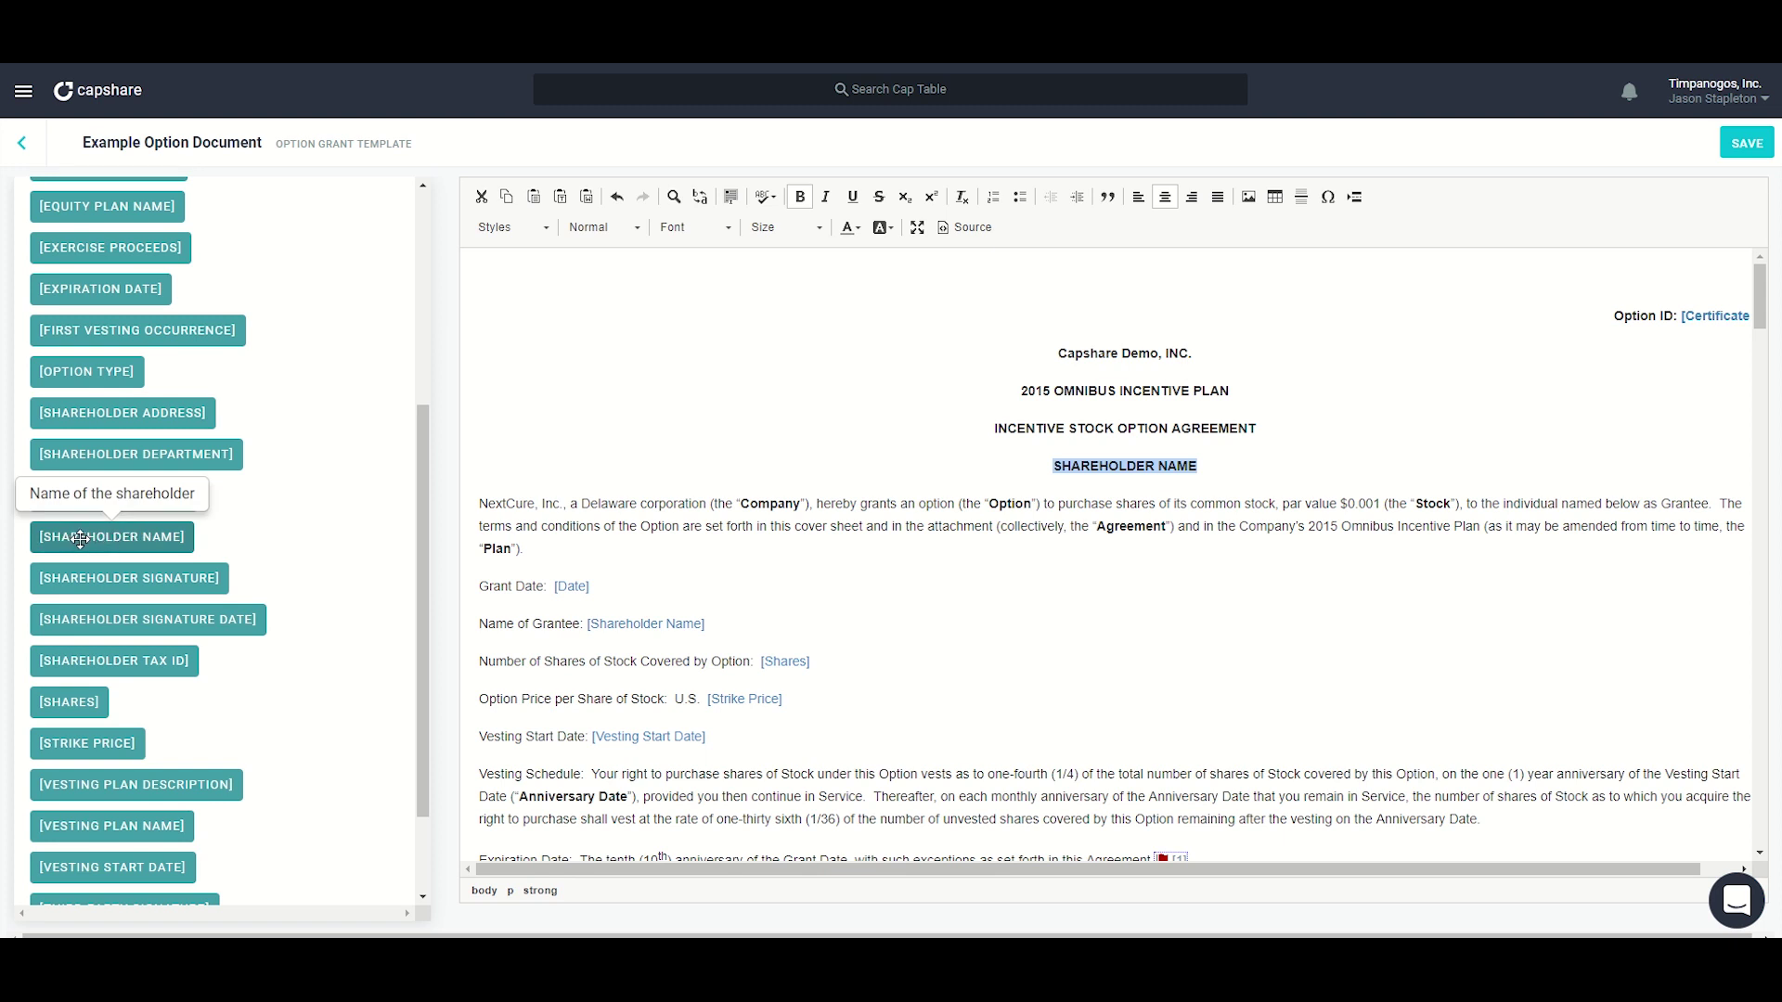
drag(79, 538, 935, 468)
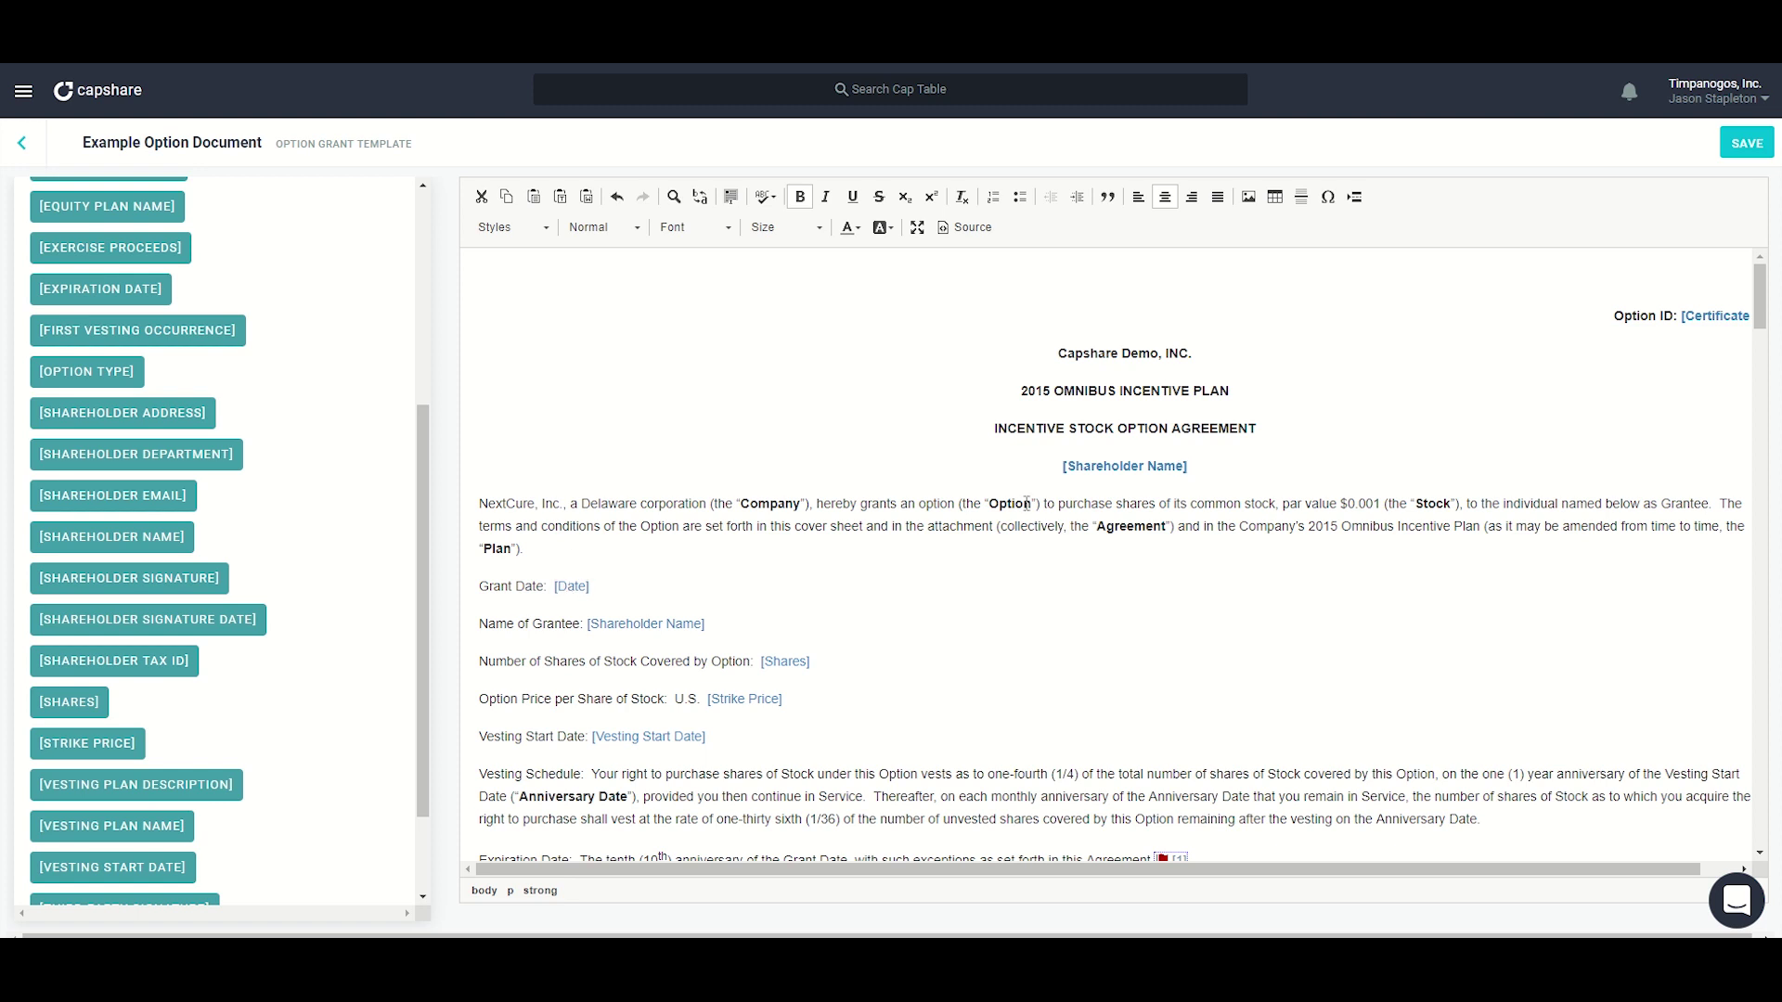
scroll(1027, 504, down, 20)
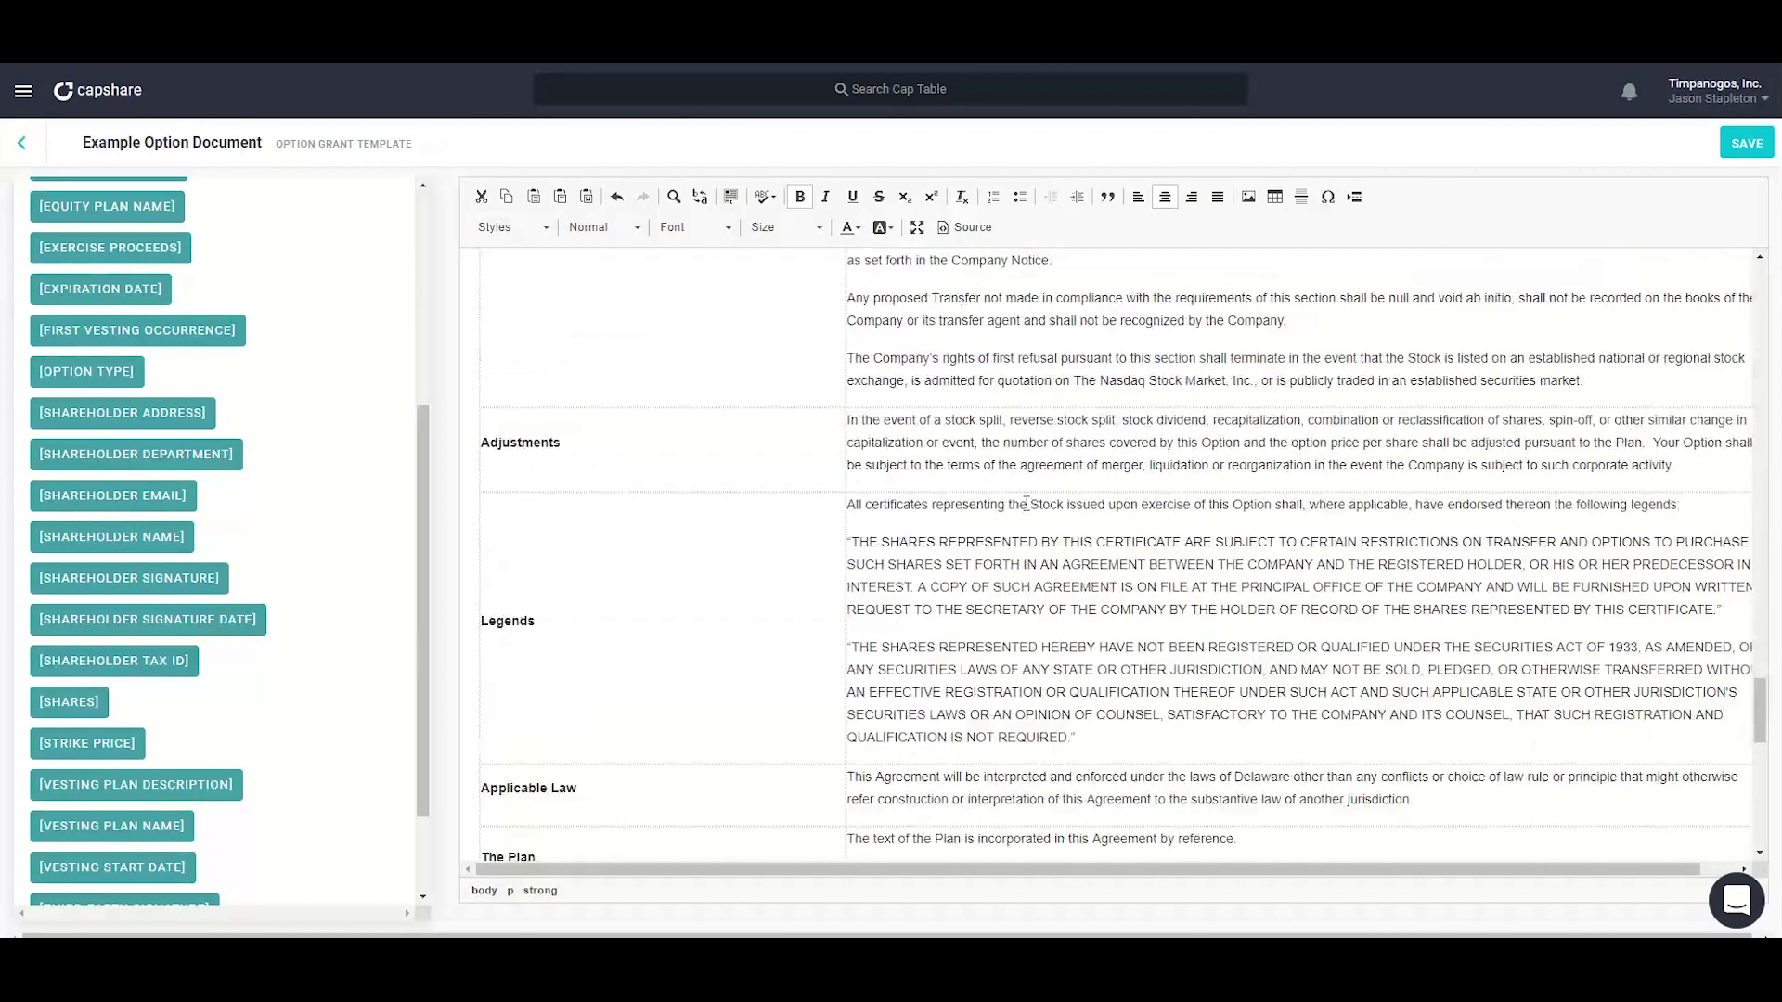
scroll(1026, 504, down, 5)
scroll(1077, 810, up, 8)
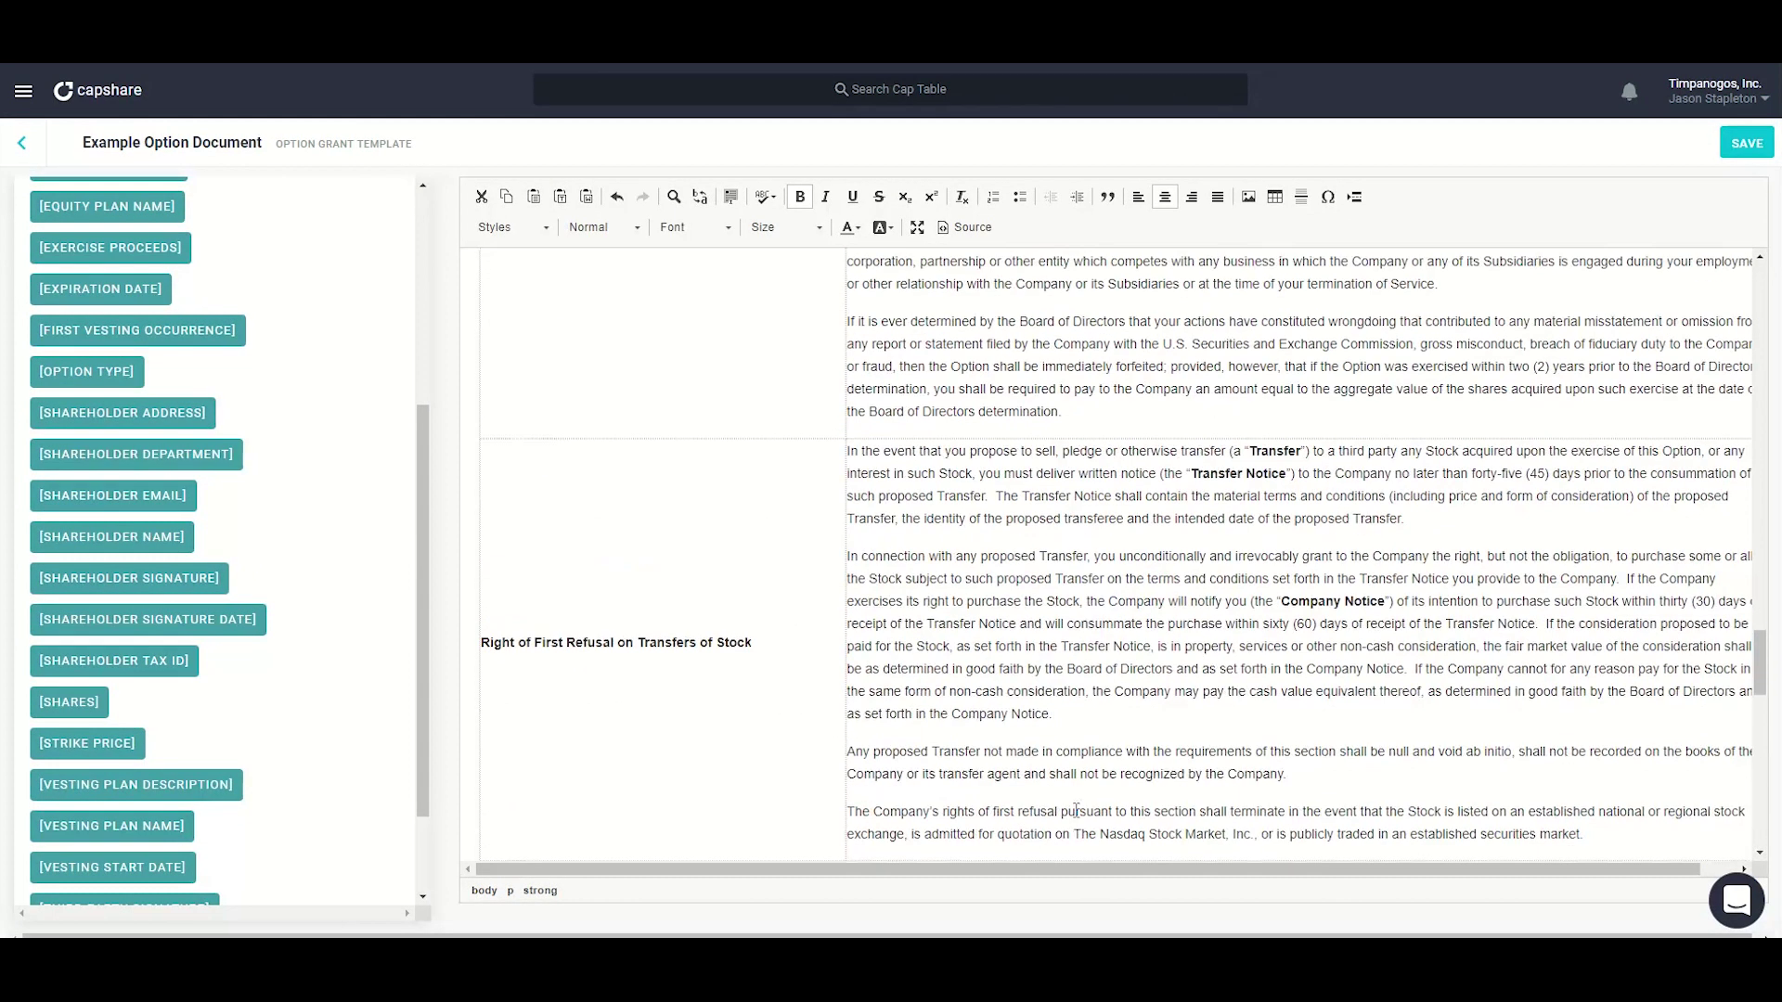
scroll(1077, 810, up, 15)
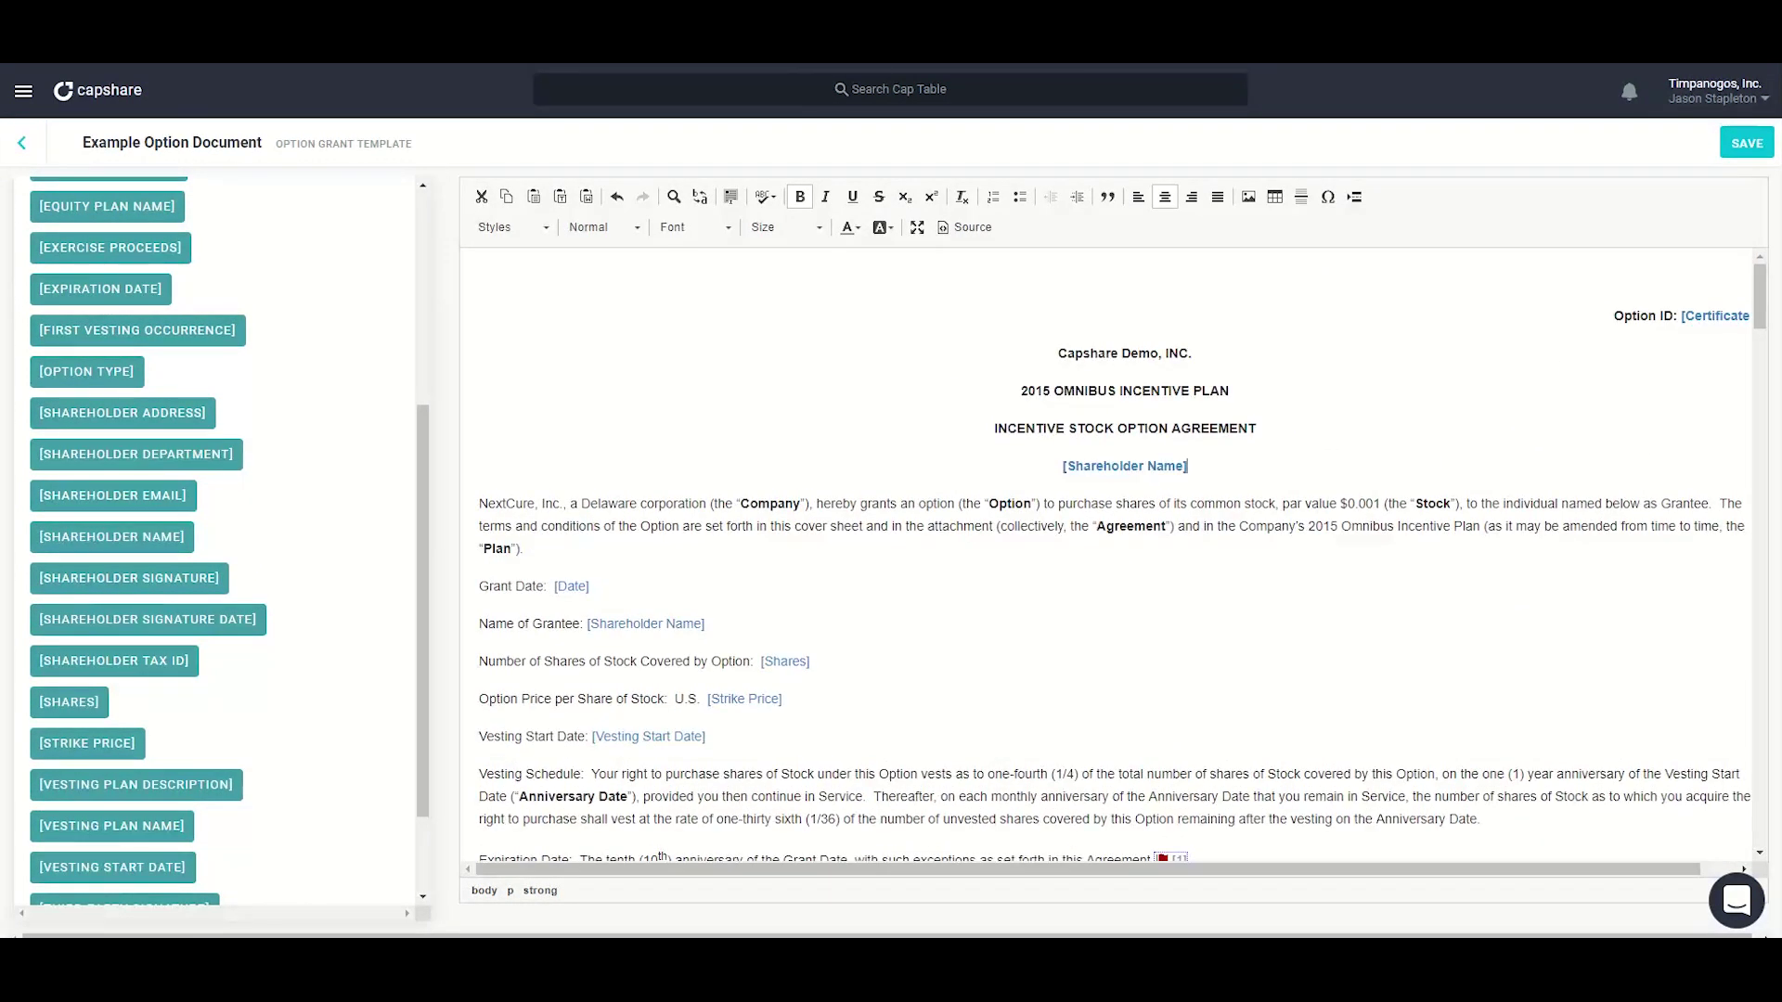
click(1753, 148)
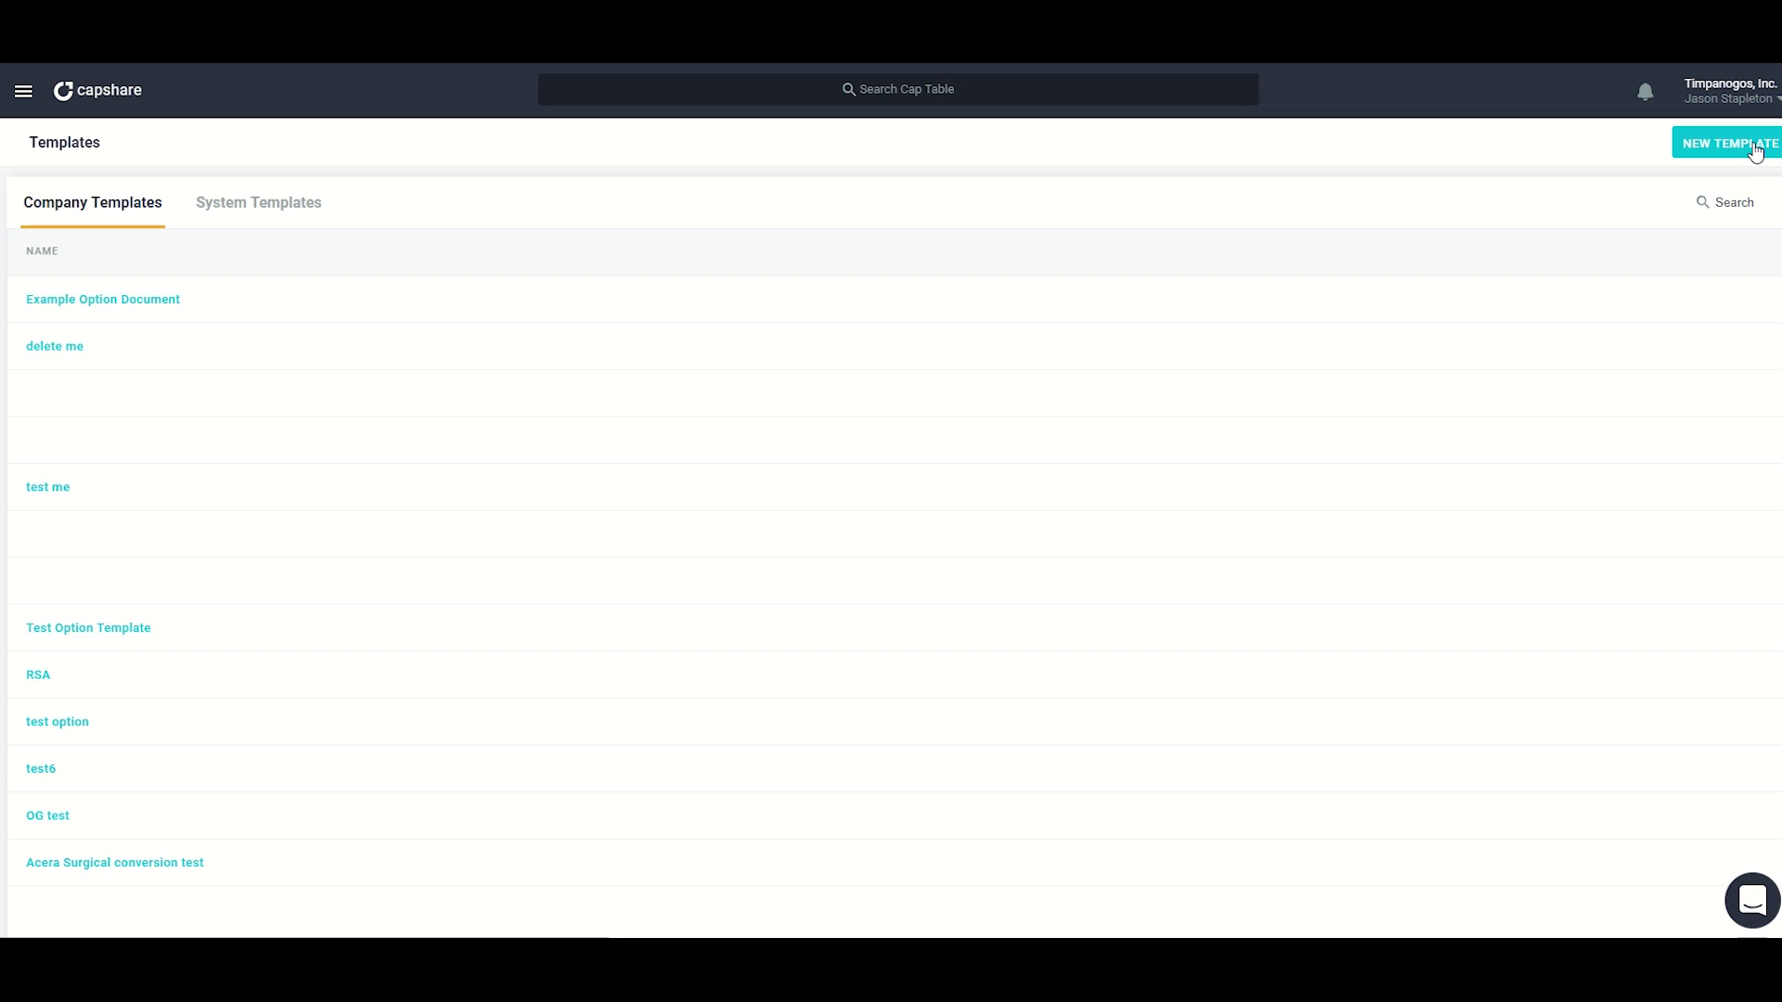
Create a workflow named 'Test Option Grants' of type Option Grant and continue to Transactions
click(23, 97)
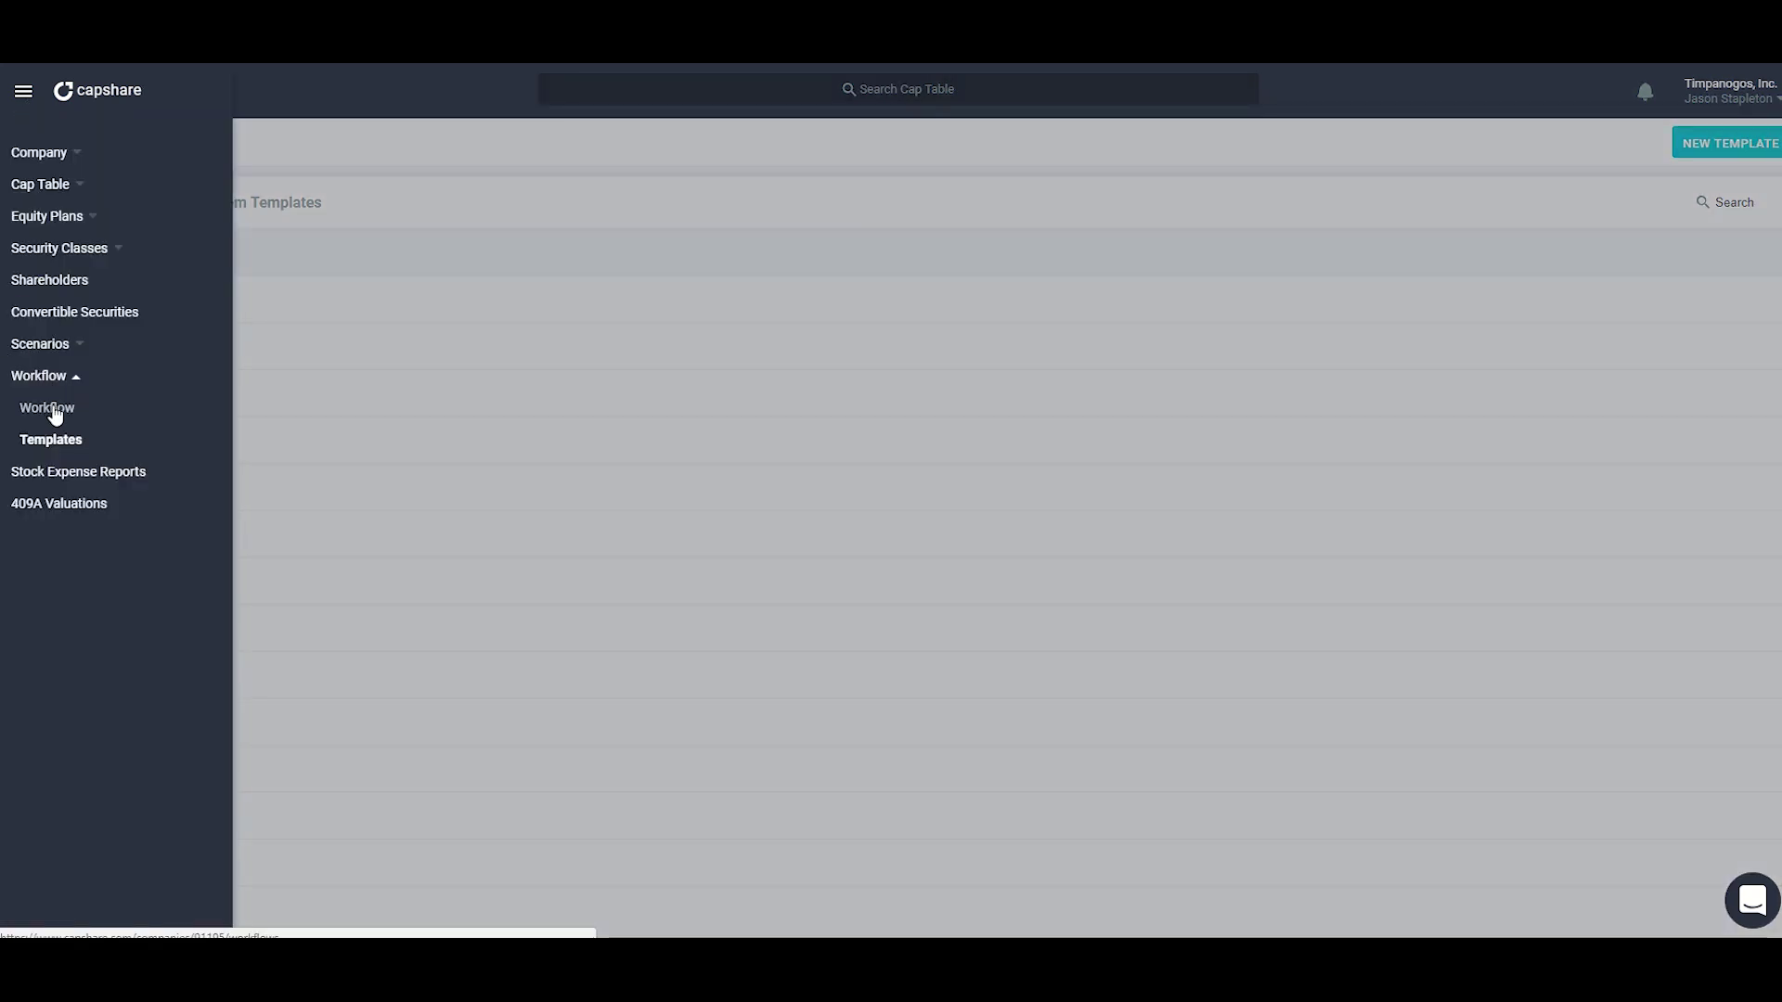
click(48, 410)
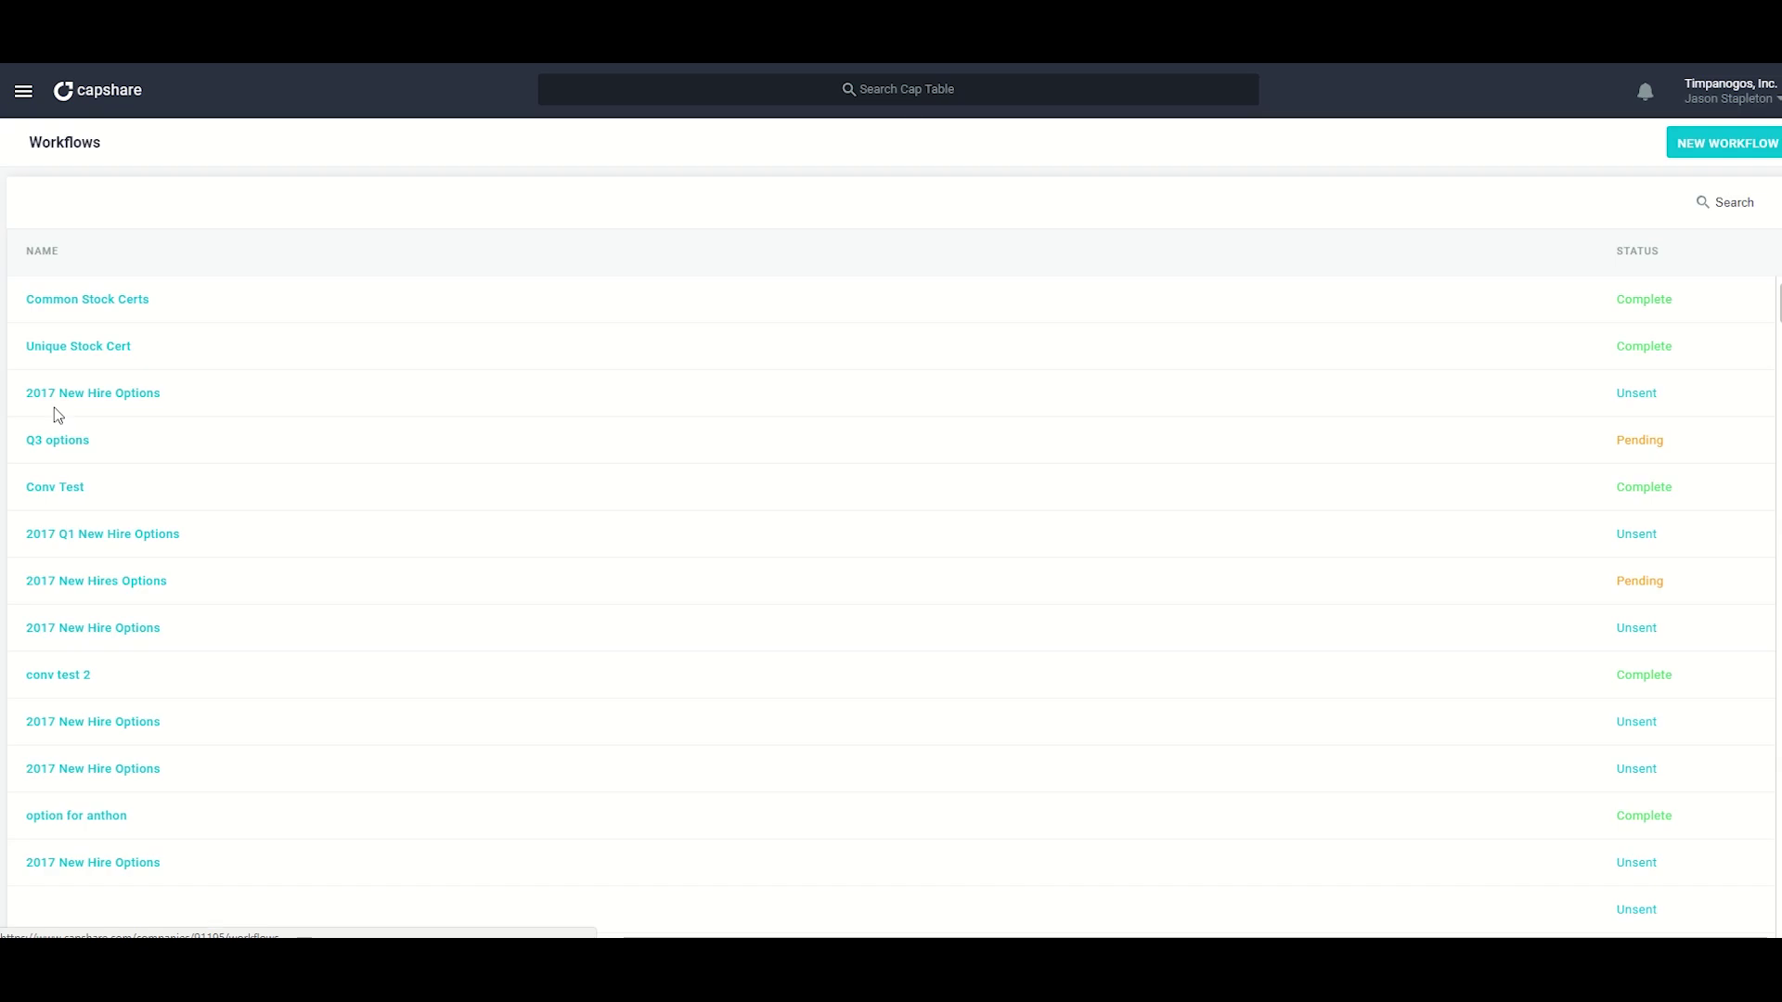
click(1719, 145)
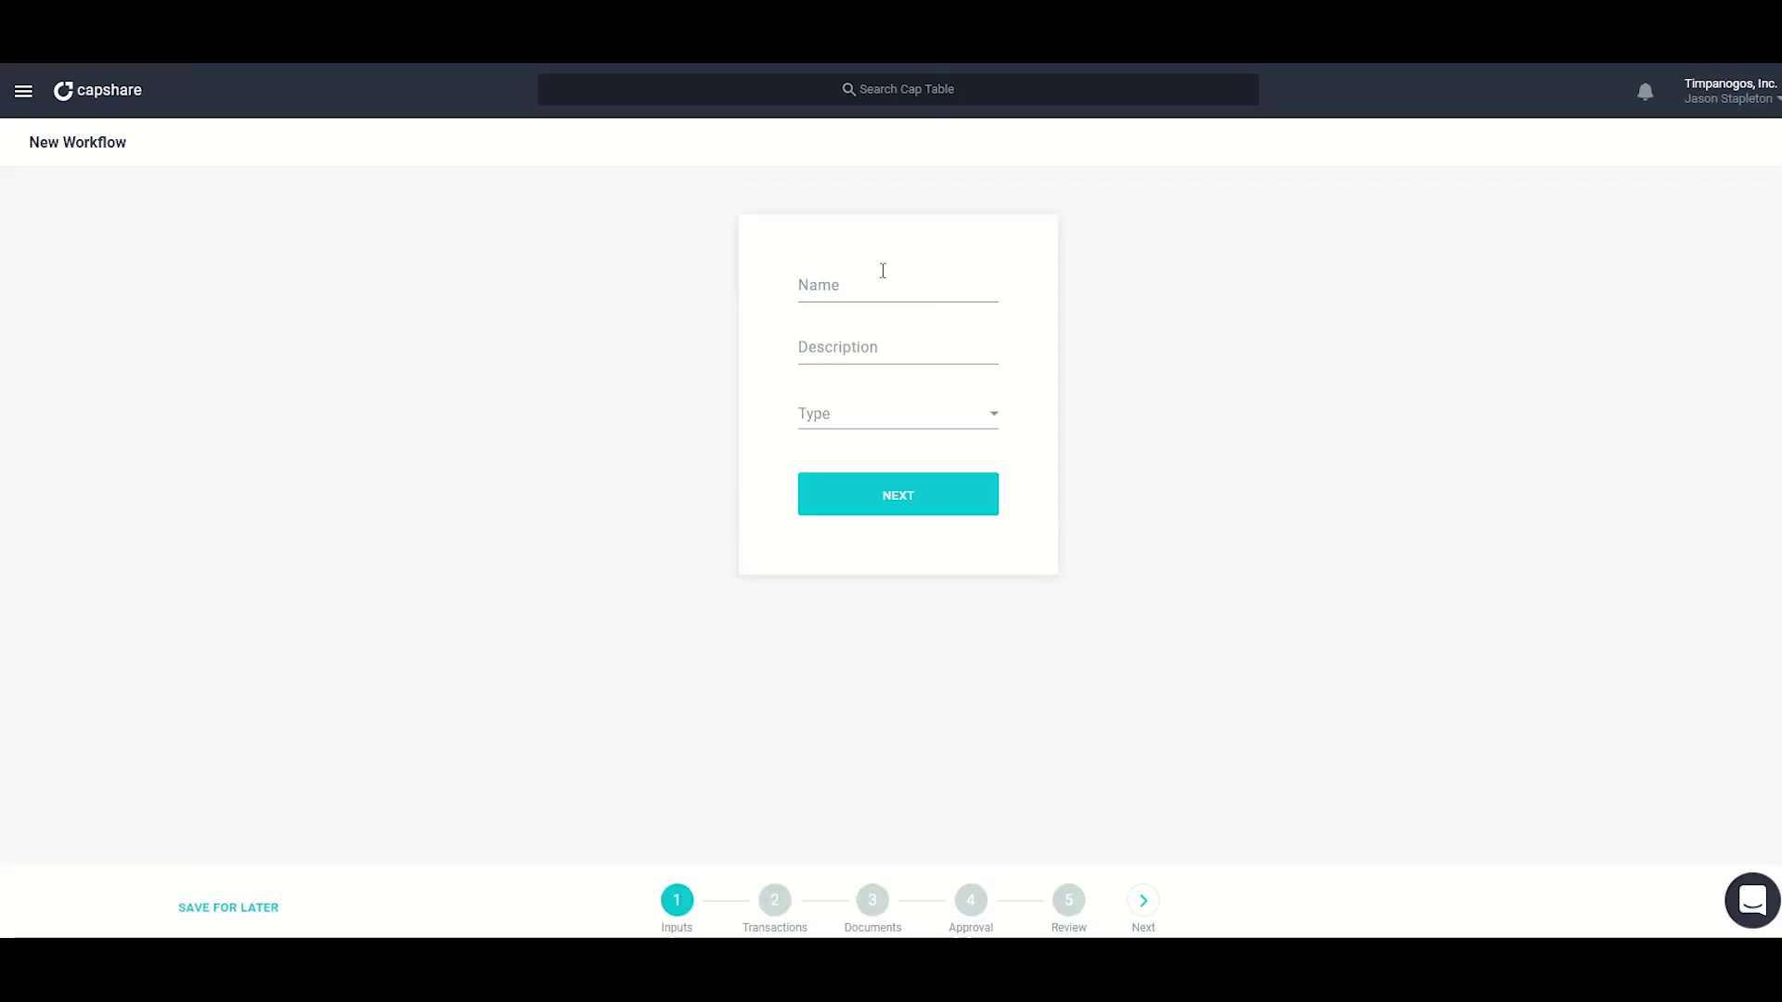
click(875, 288)
text(Test)
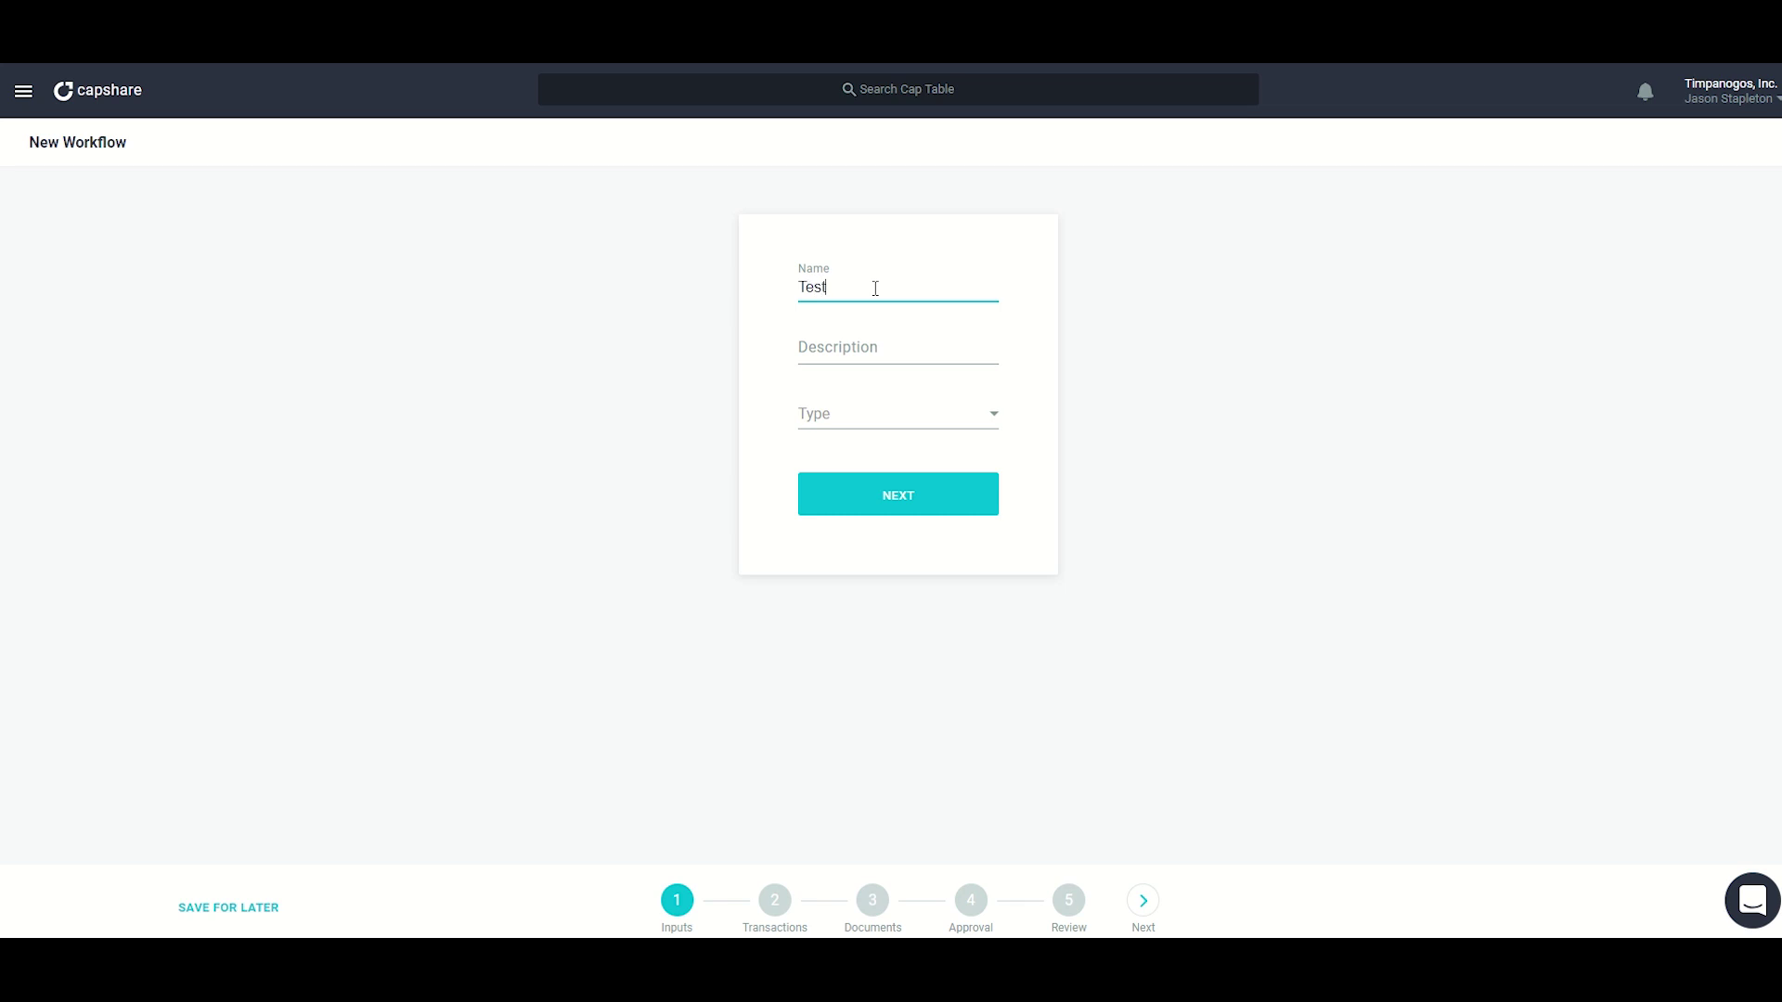
text( Option Grants)
click(884, 410)
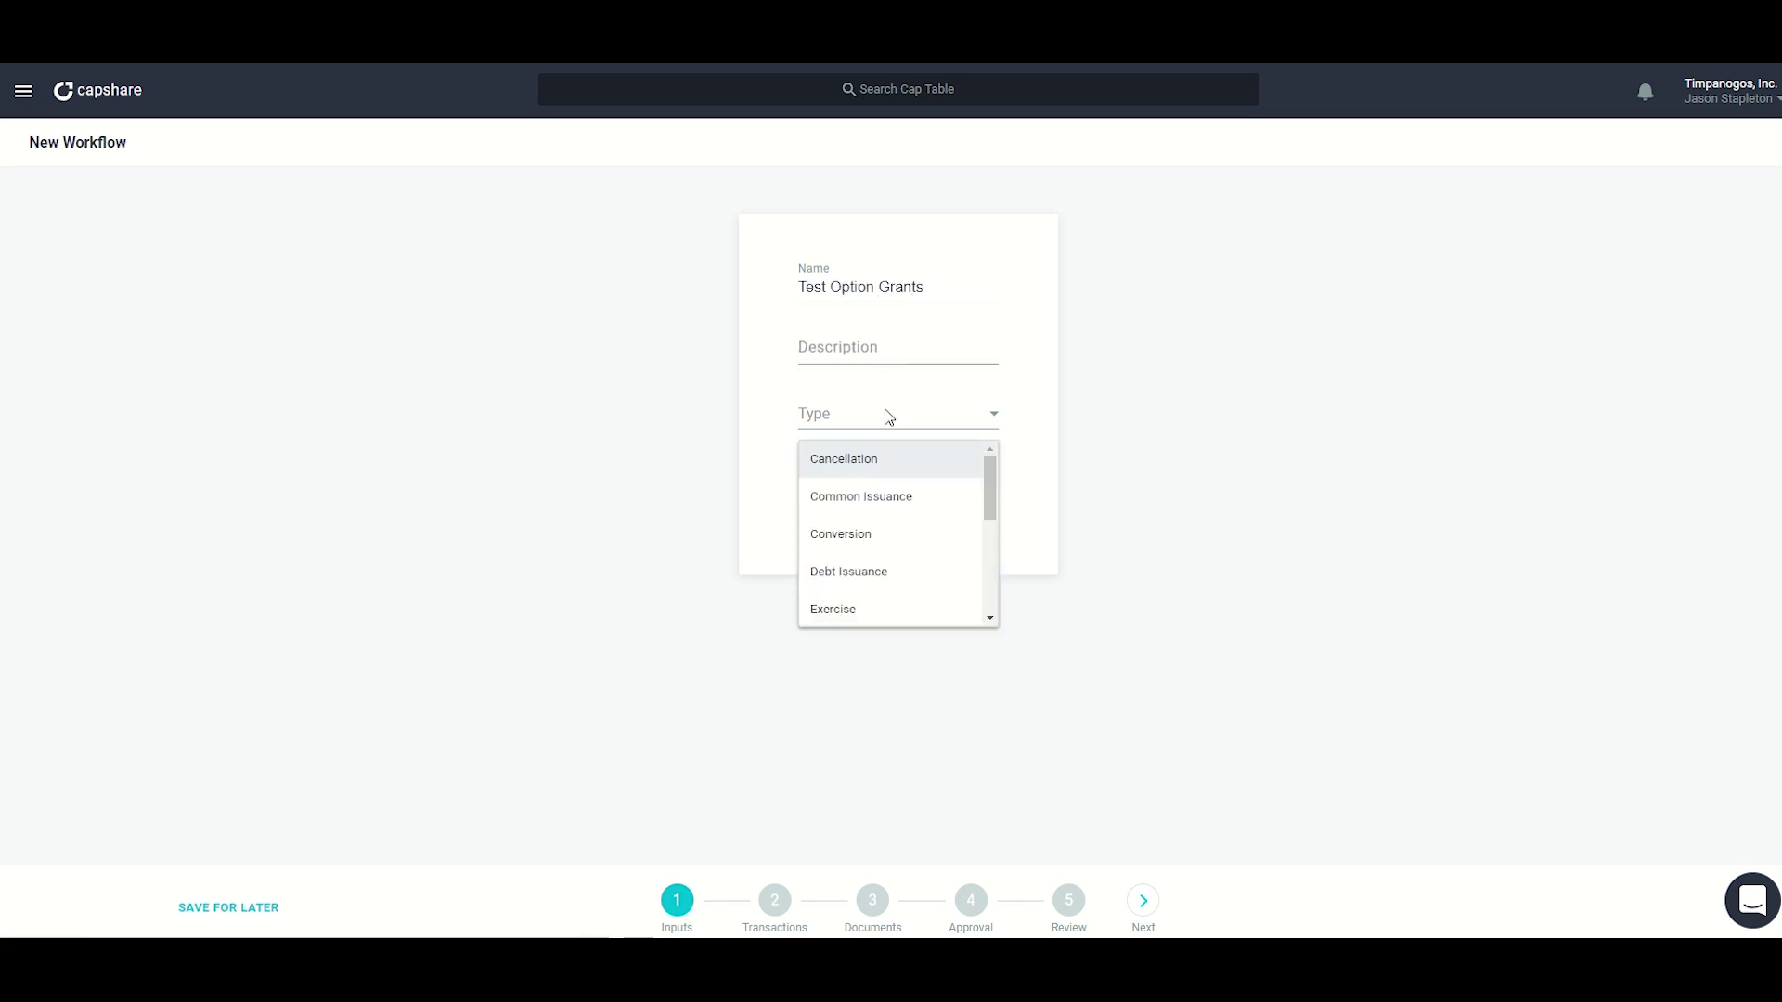
scroll(871, 501, down, 1)
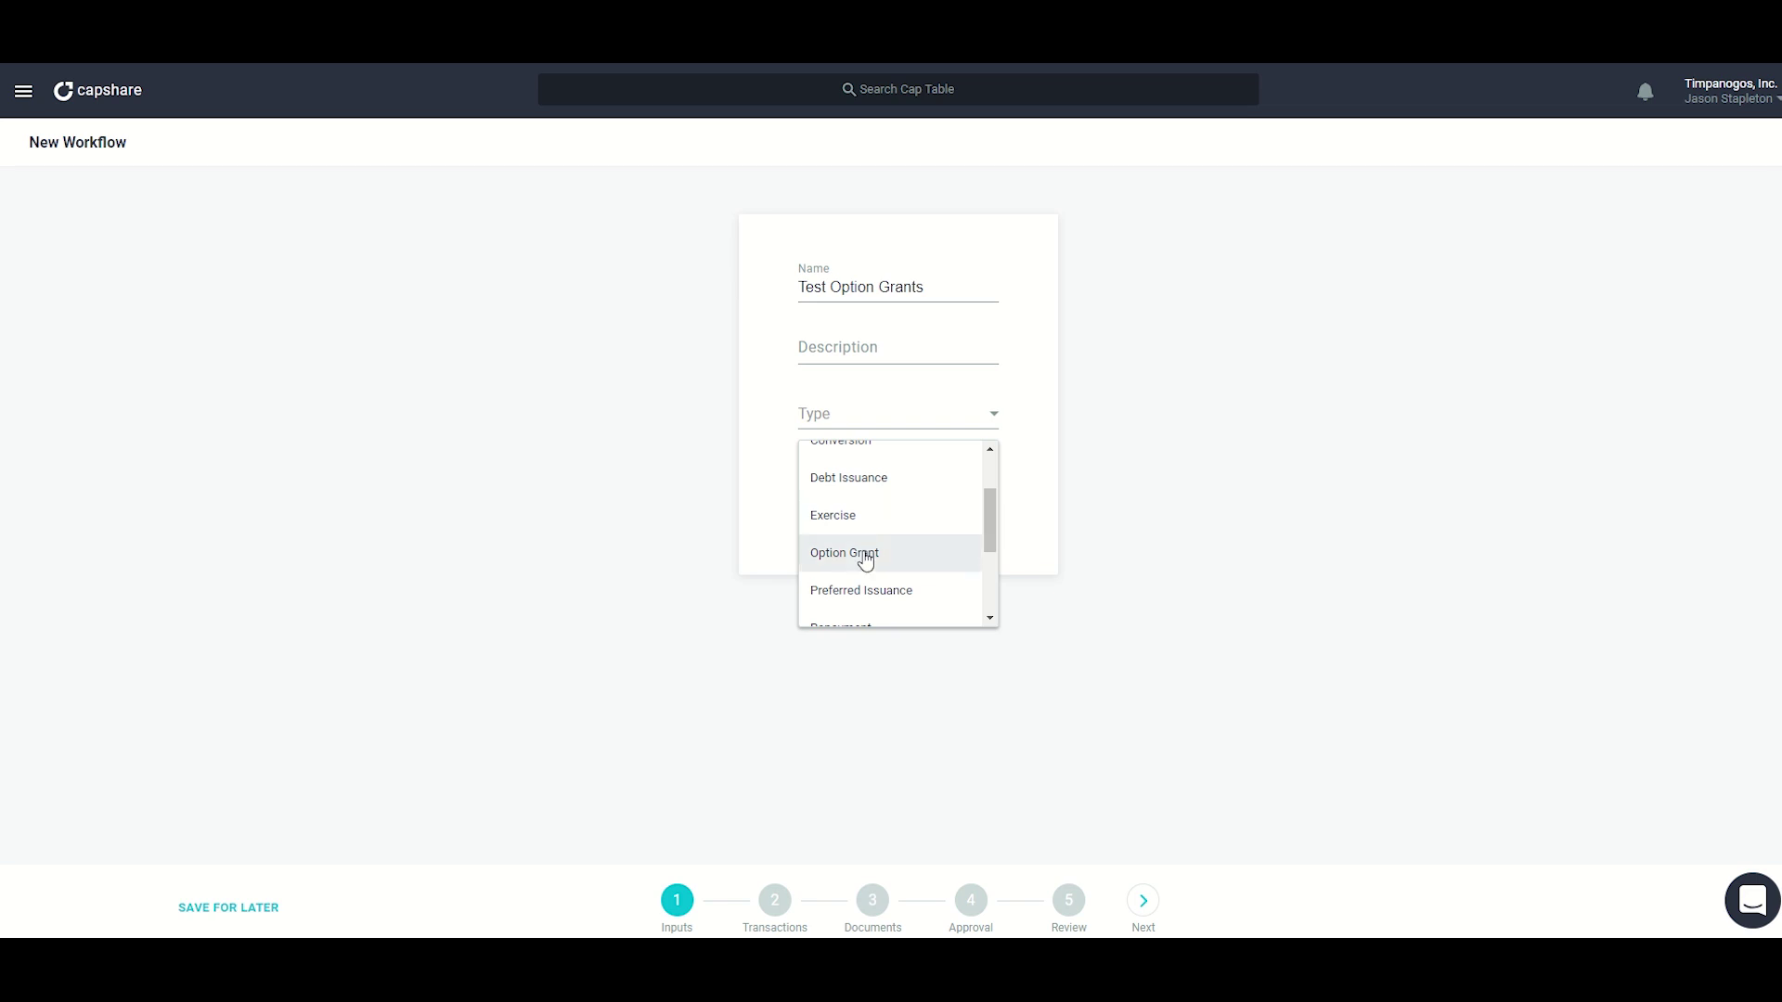
click(865, 563)
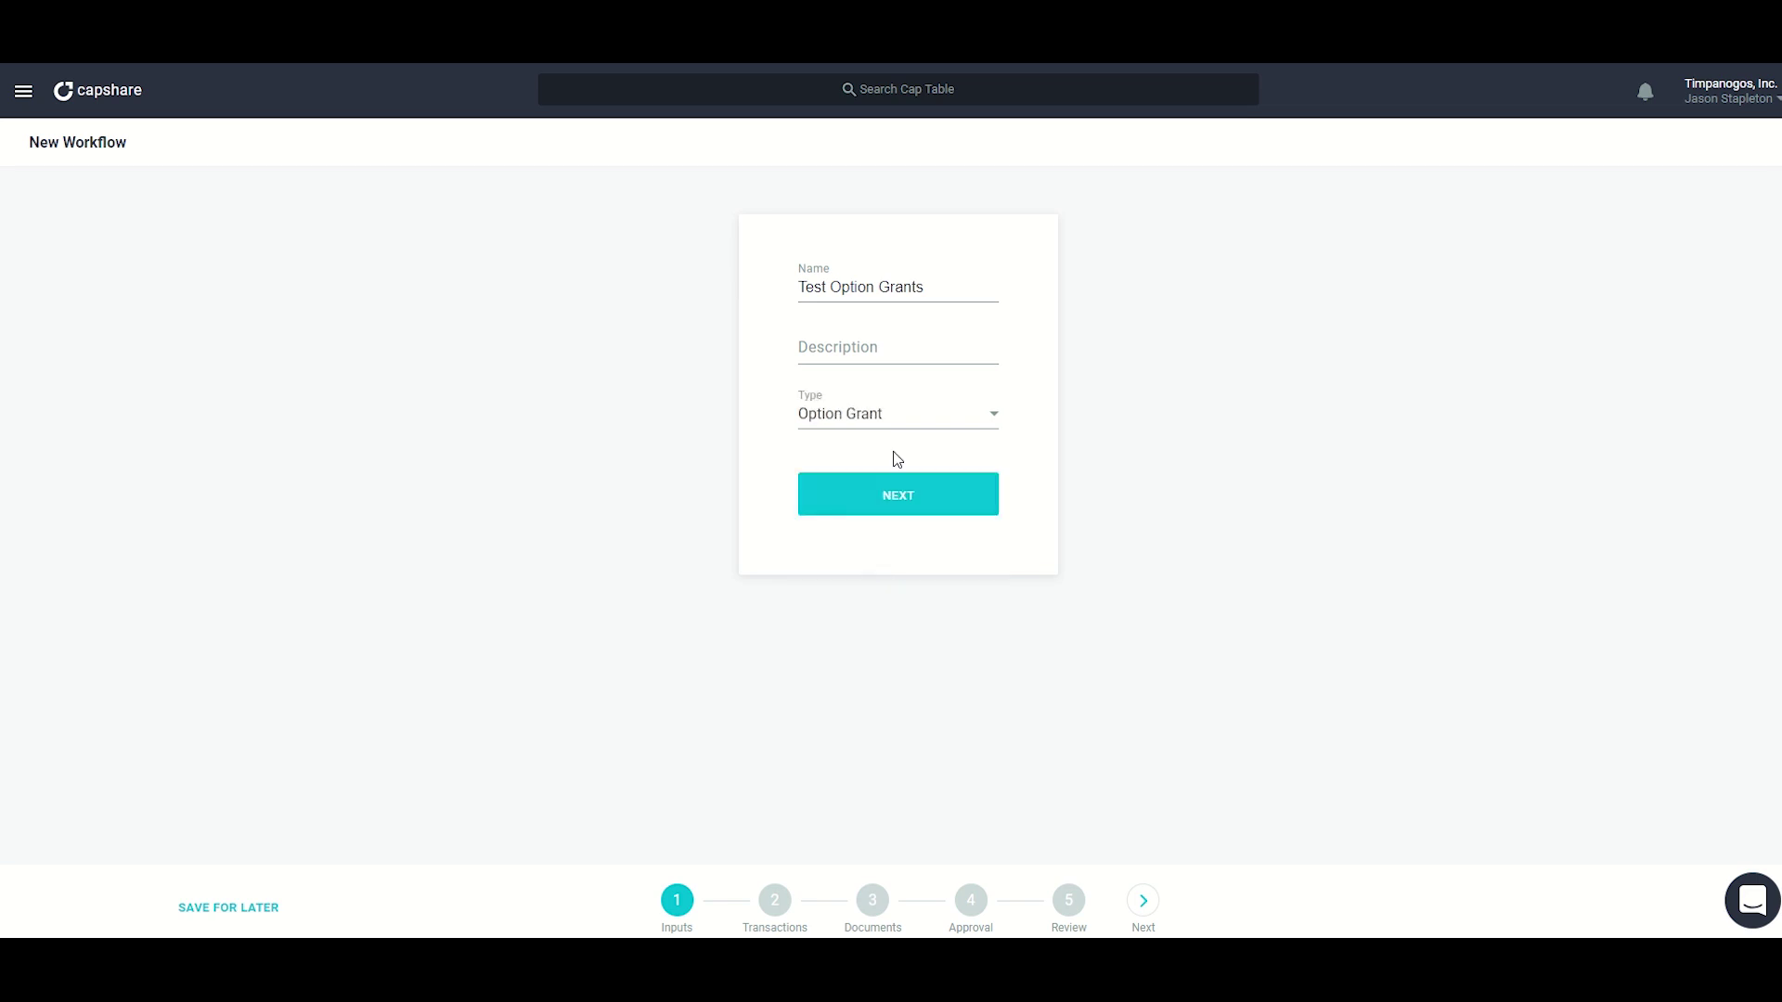
click(865, 508)
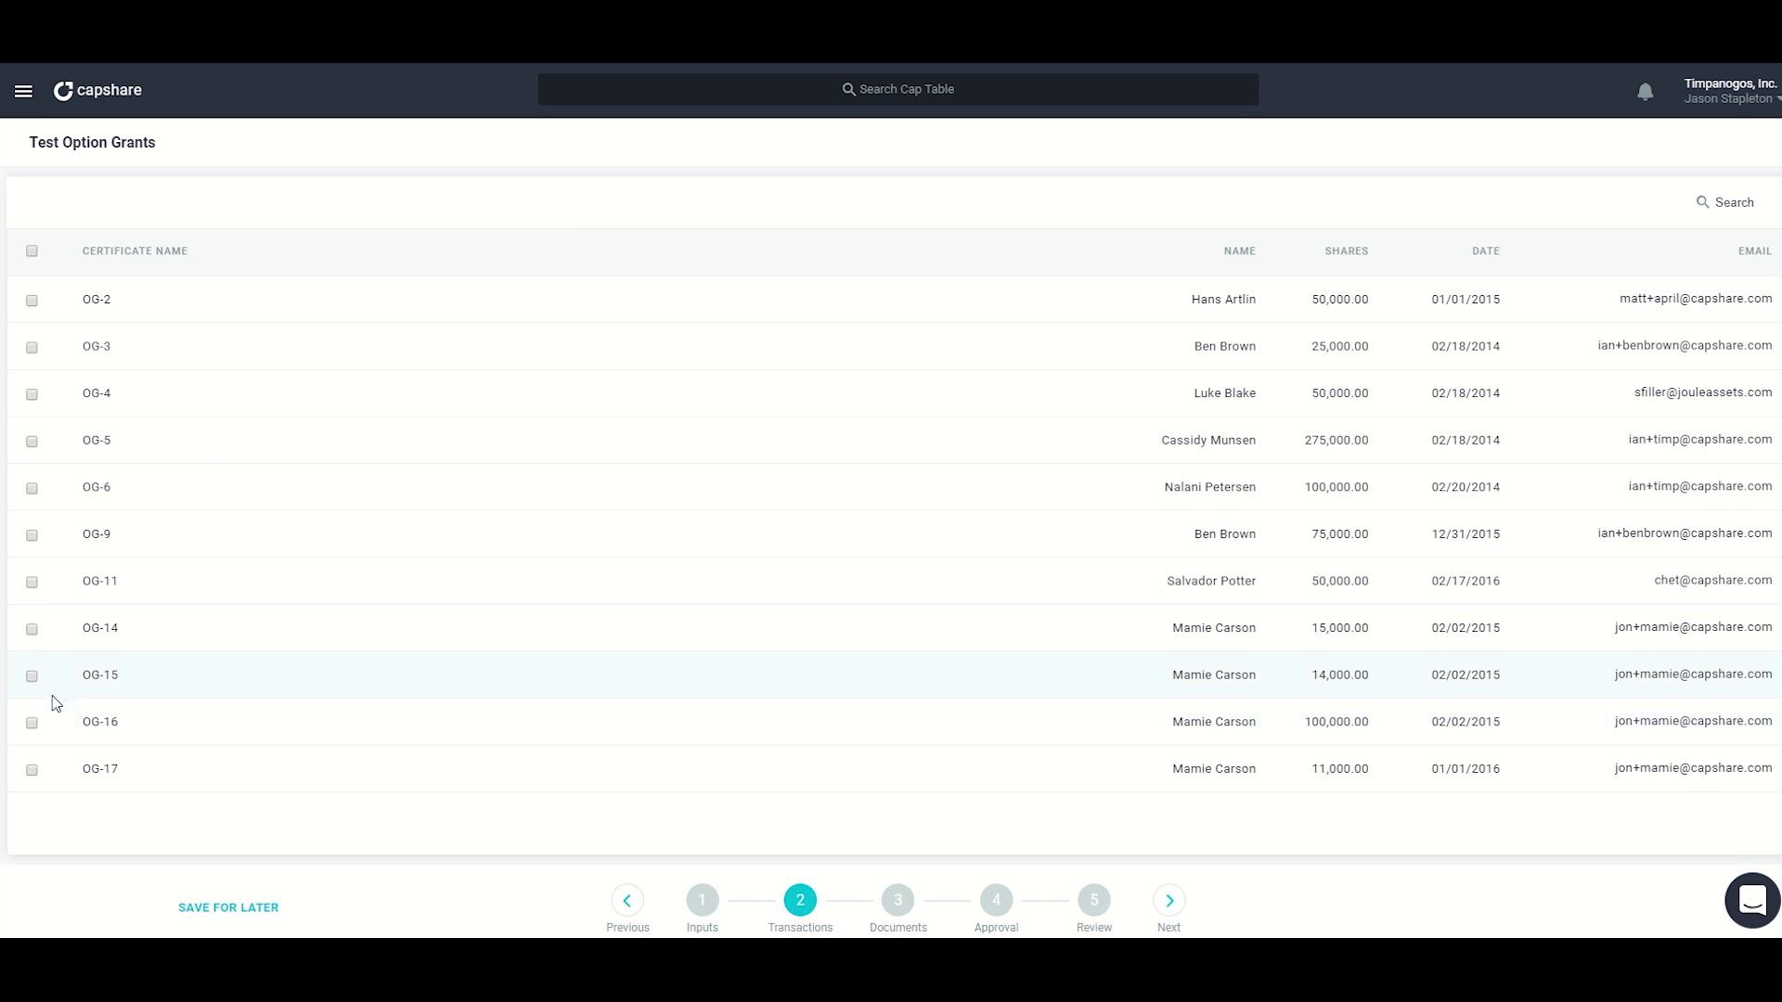
Tick grant OG-2 (50,000 shares at $0.52) and proceed to the Documents step
click(33, 301)
click(1172, 917)
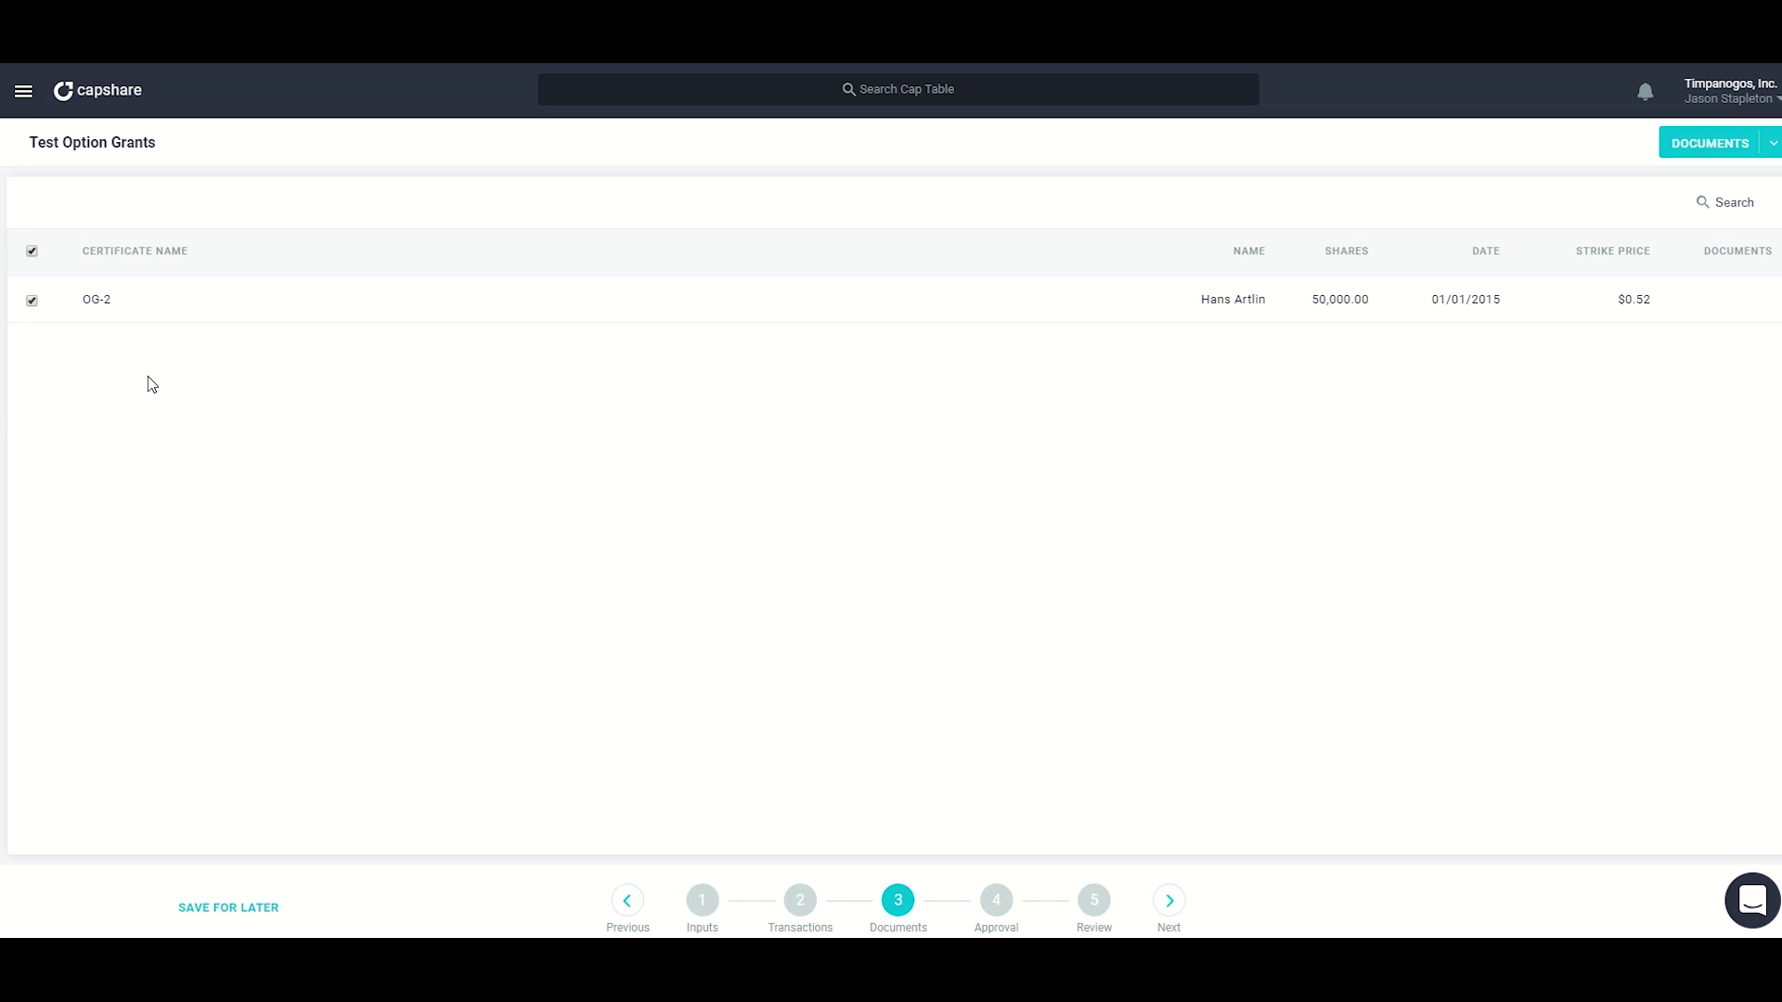
Apply the Option Grant Notice (US C Corporation) template, entering the CEO's e-mail address for signature
click(32, 251)
click(31, 251)
click(1773, 143)
click(1713, 183)
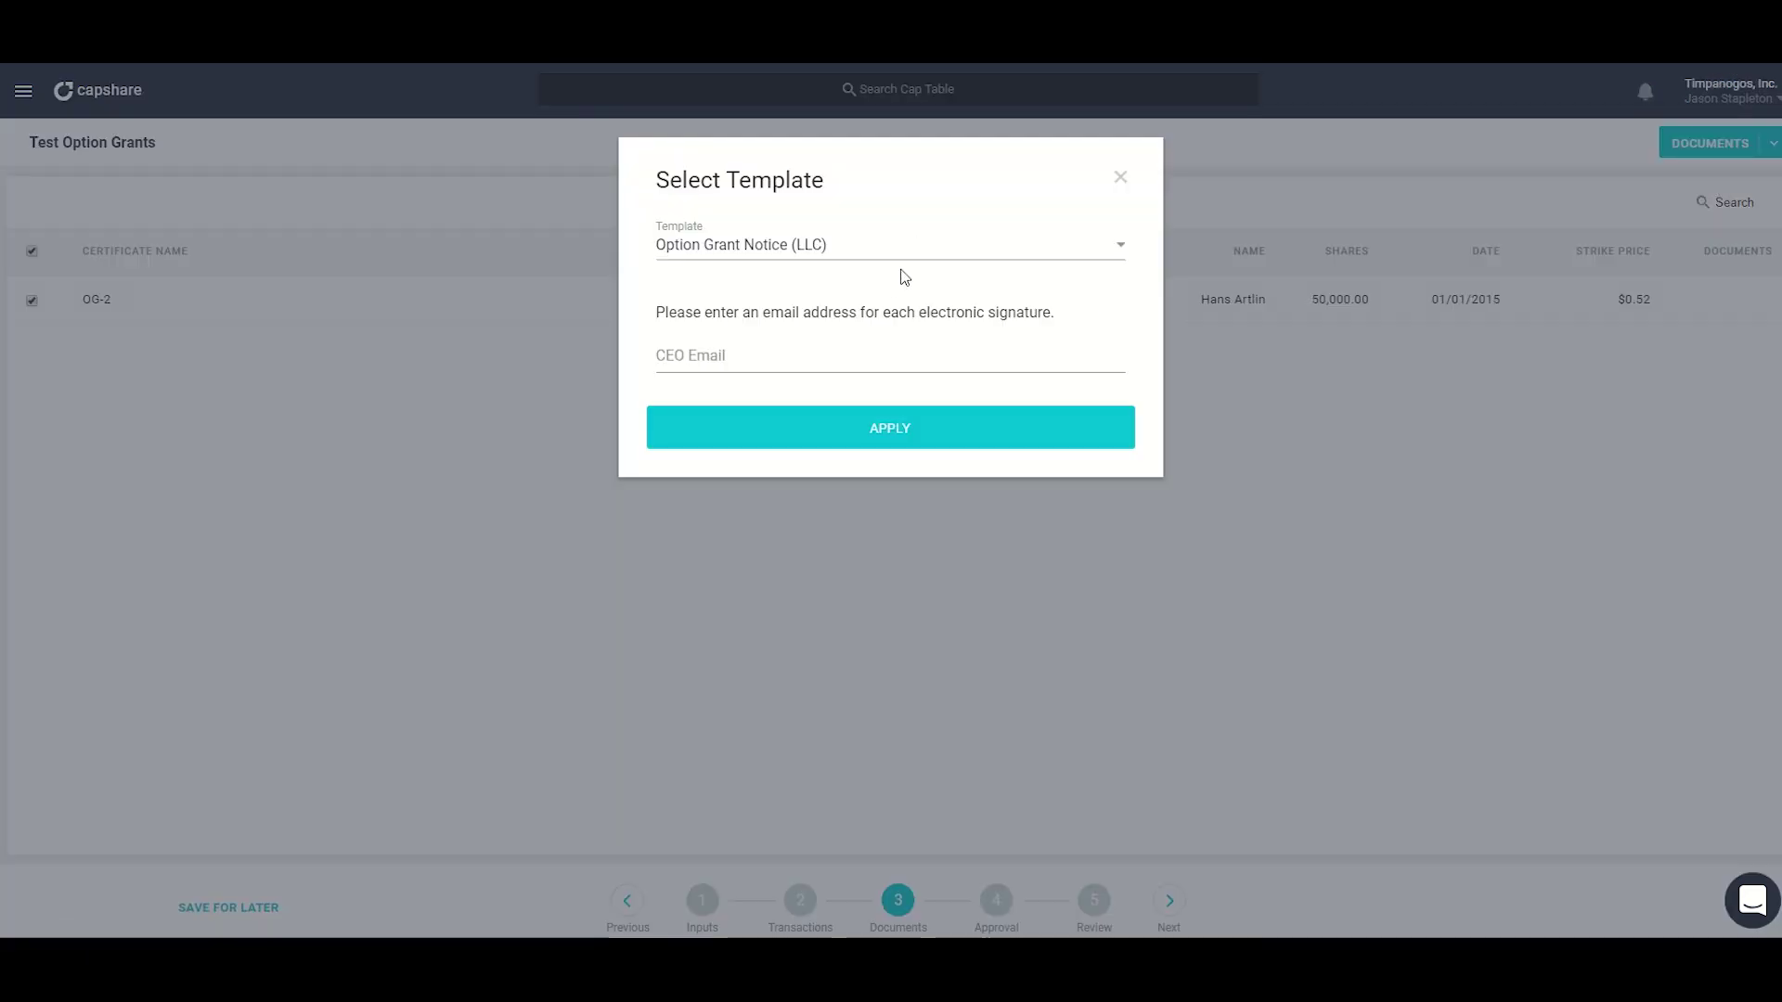
click(817, 262)
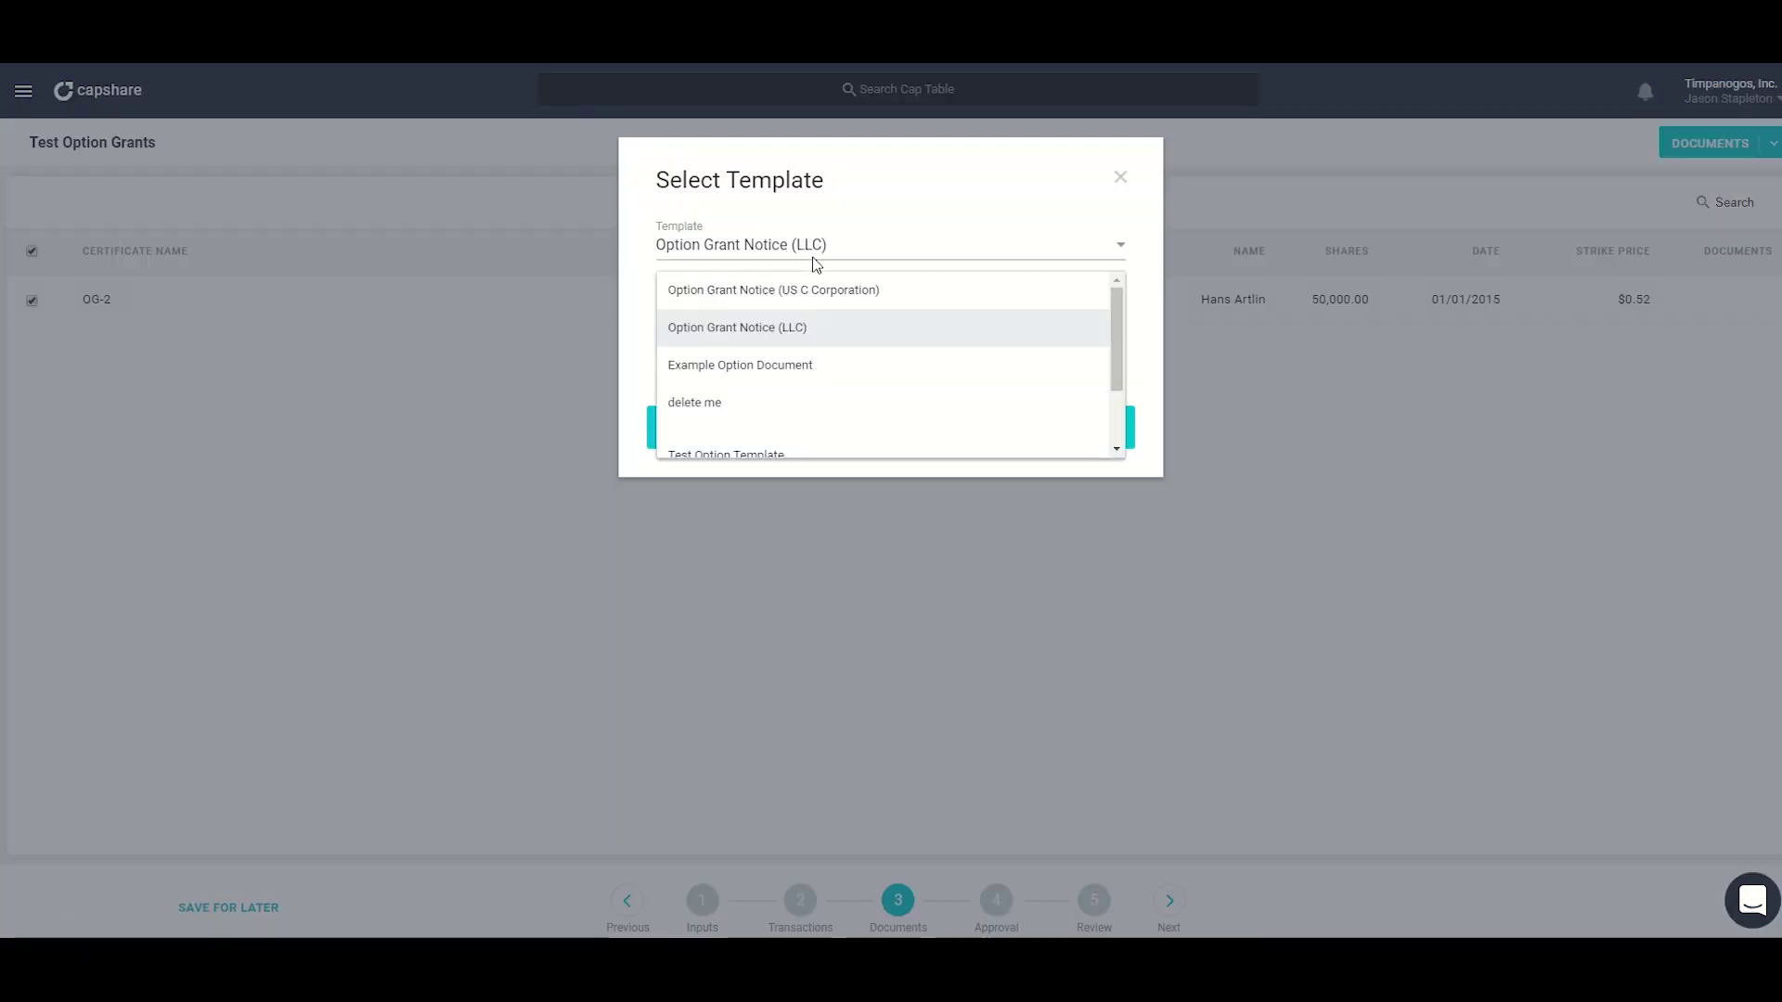
click(780, 367)
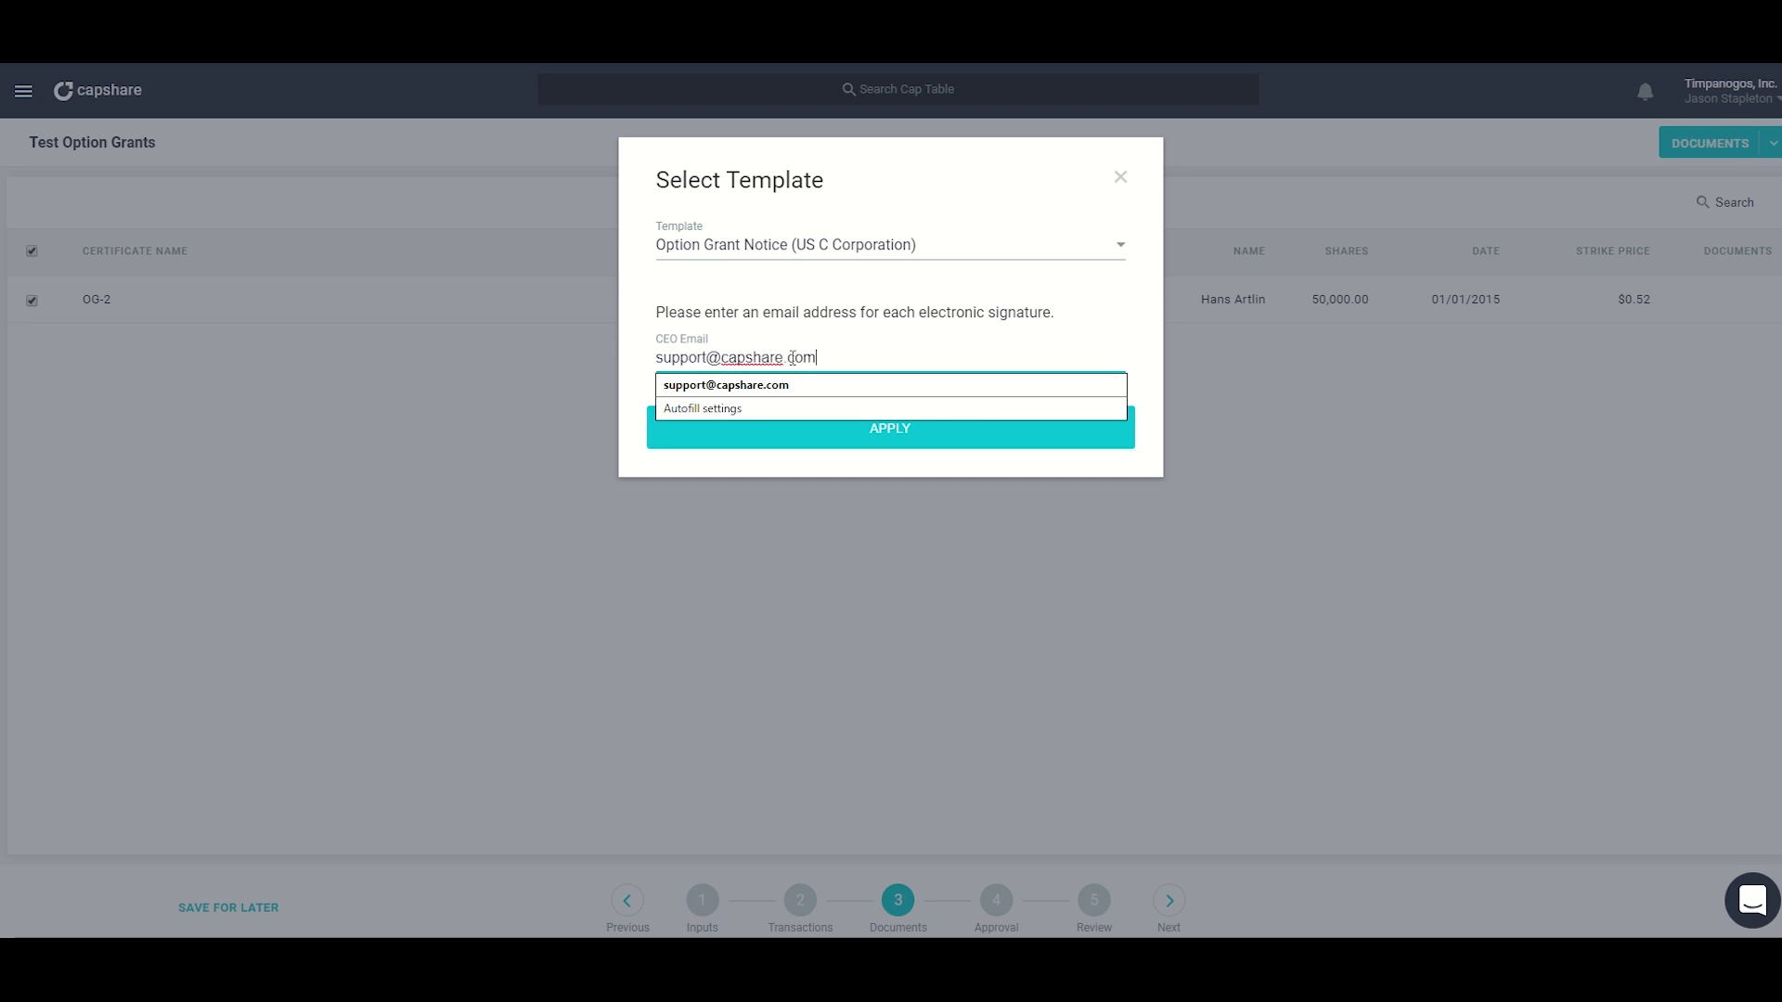
click(726, 384)
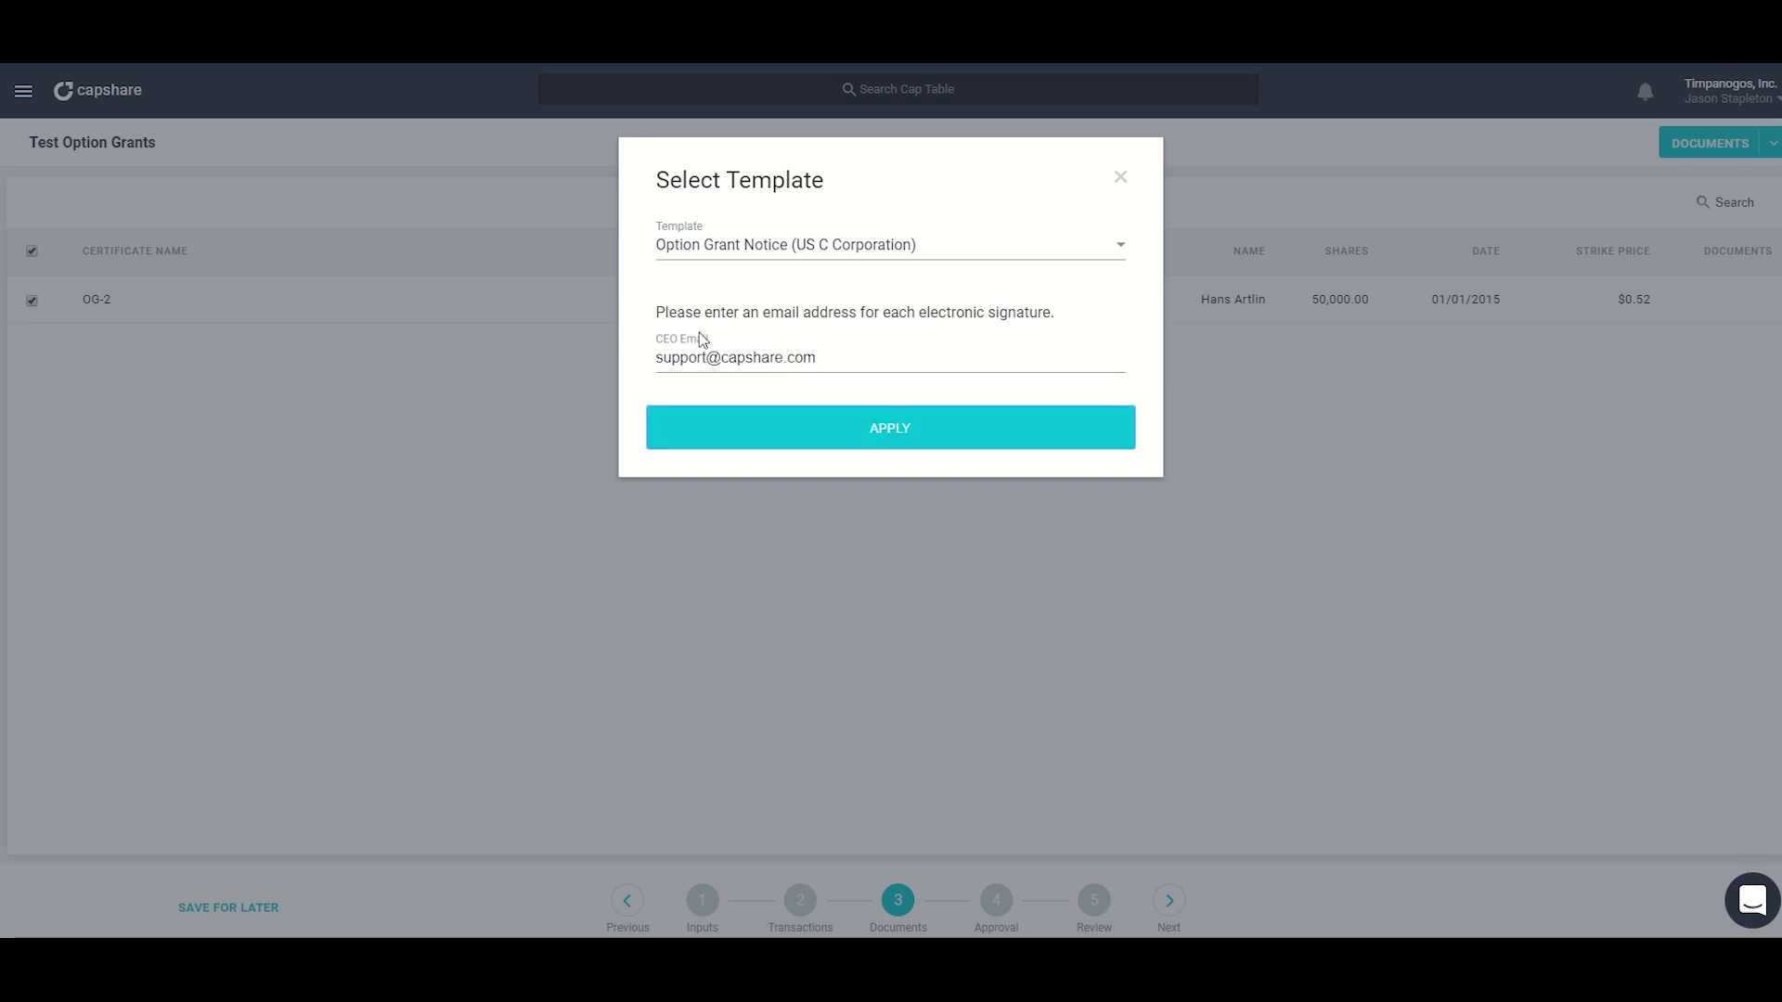
click(863, 427)
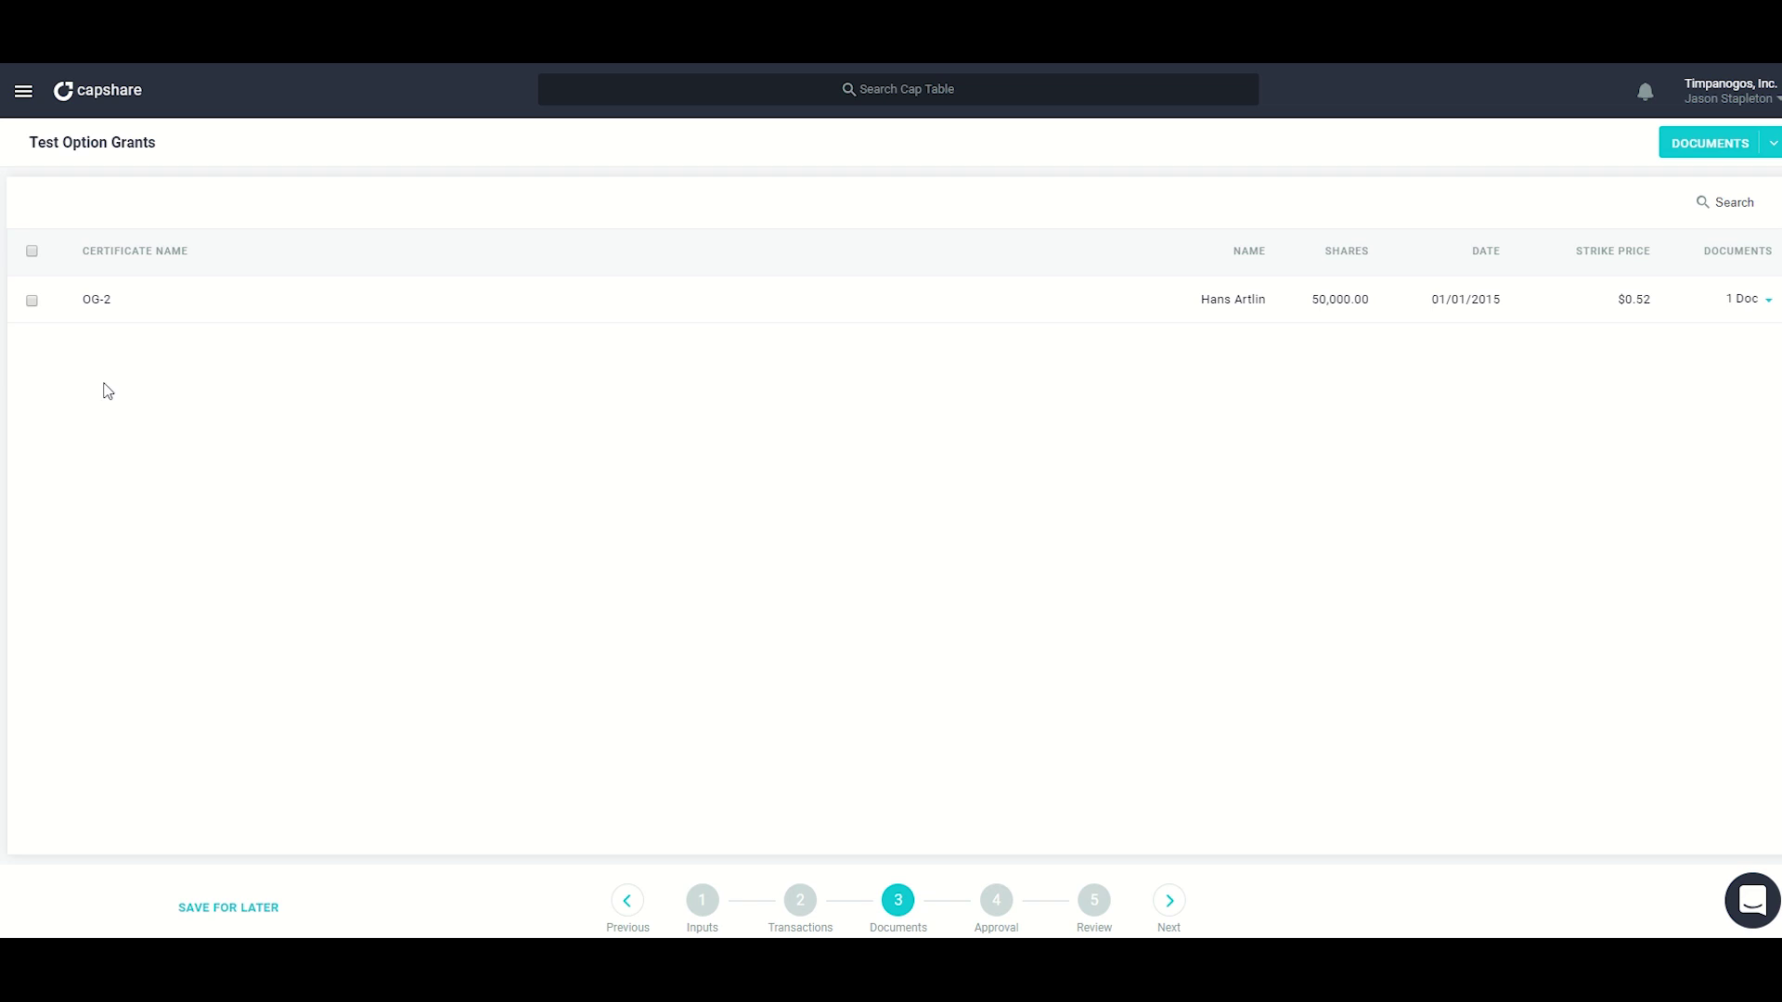
Select grant OG-2, open the Upload Document dialog, then dismiss it
click(31, 301)
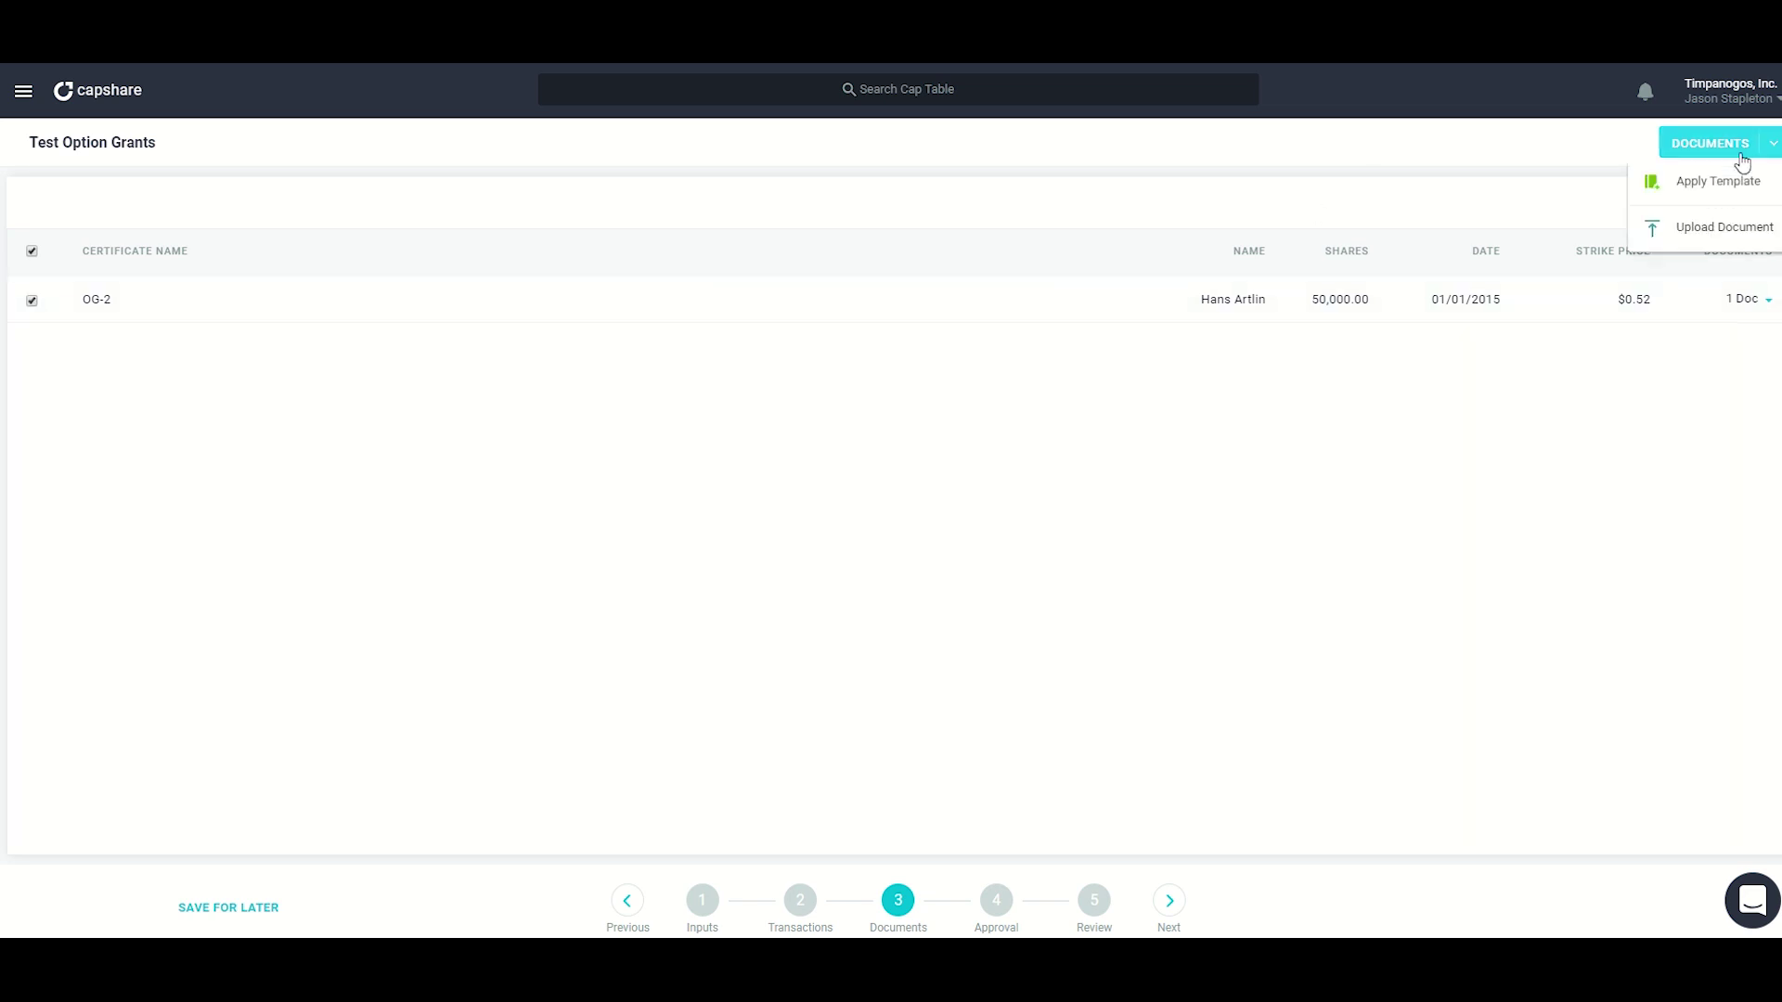
click(1772, 144)
click(1711, 229)
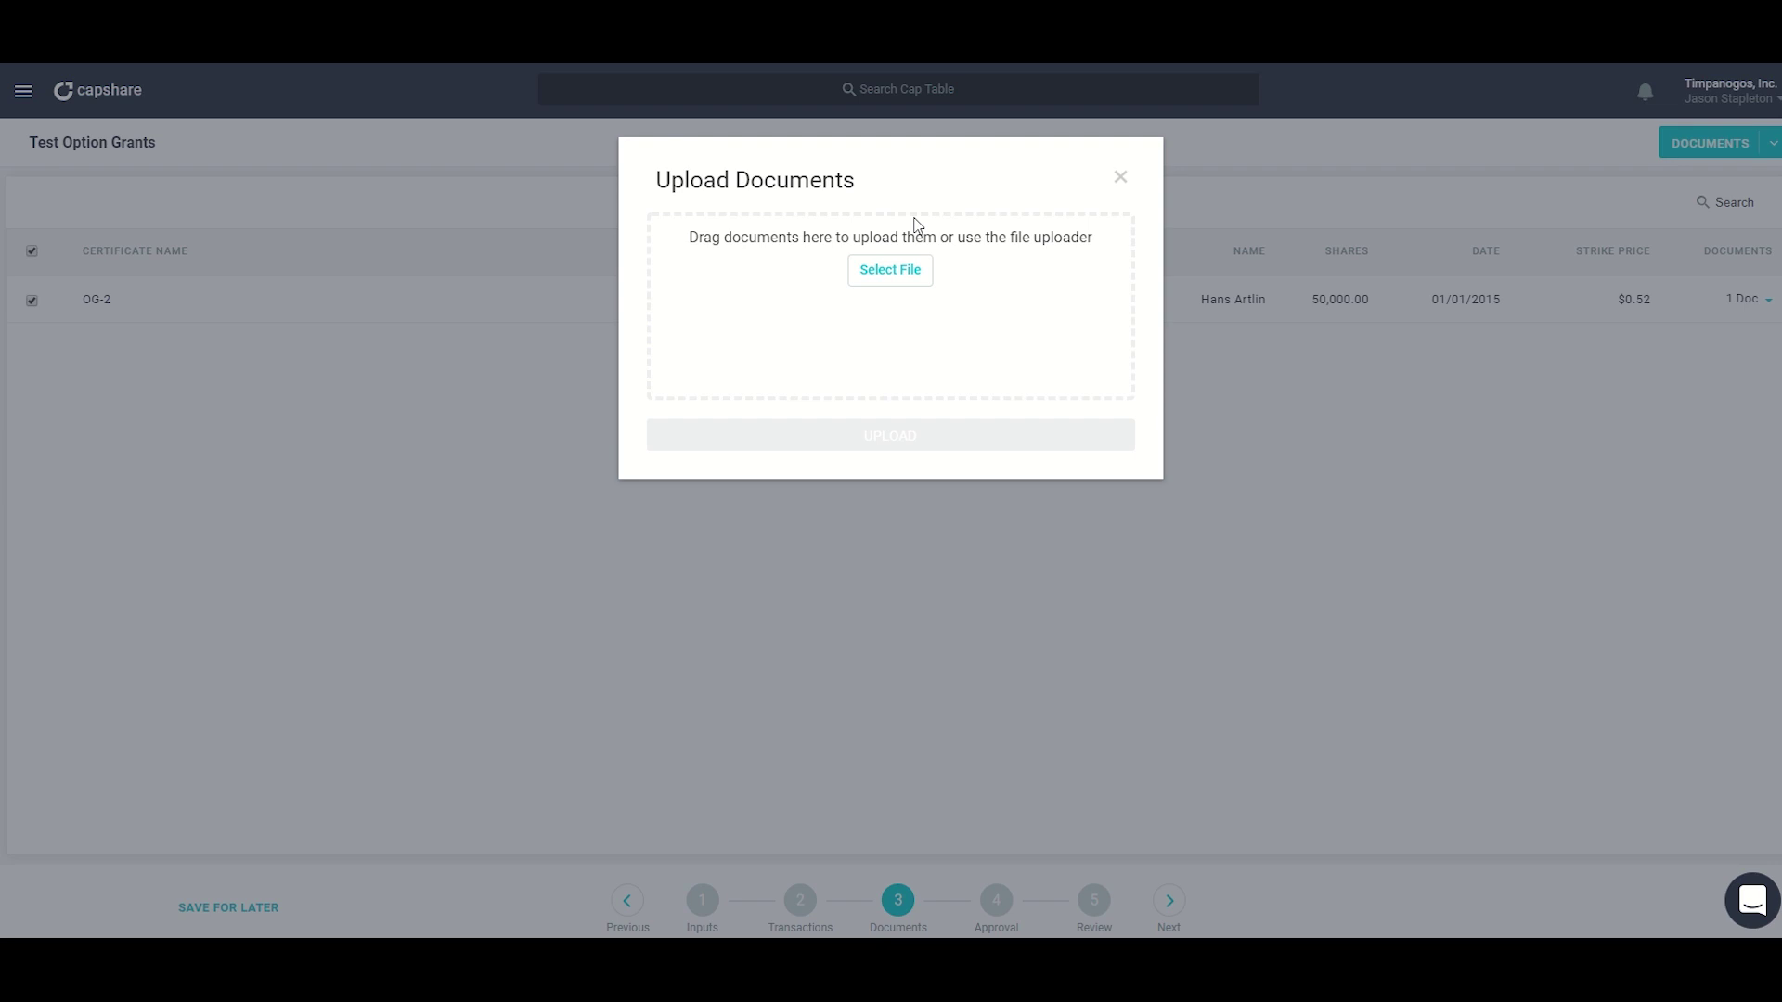
key(Escape)
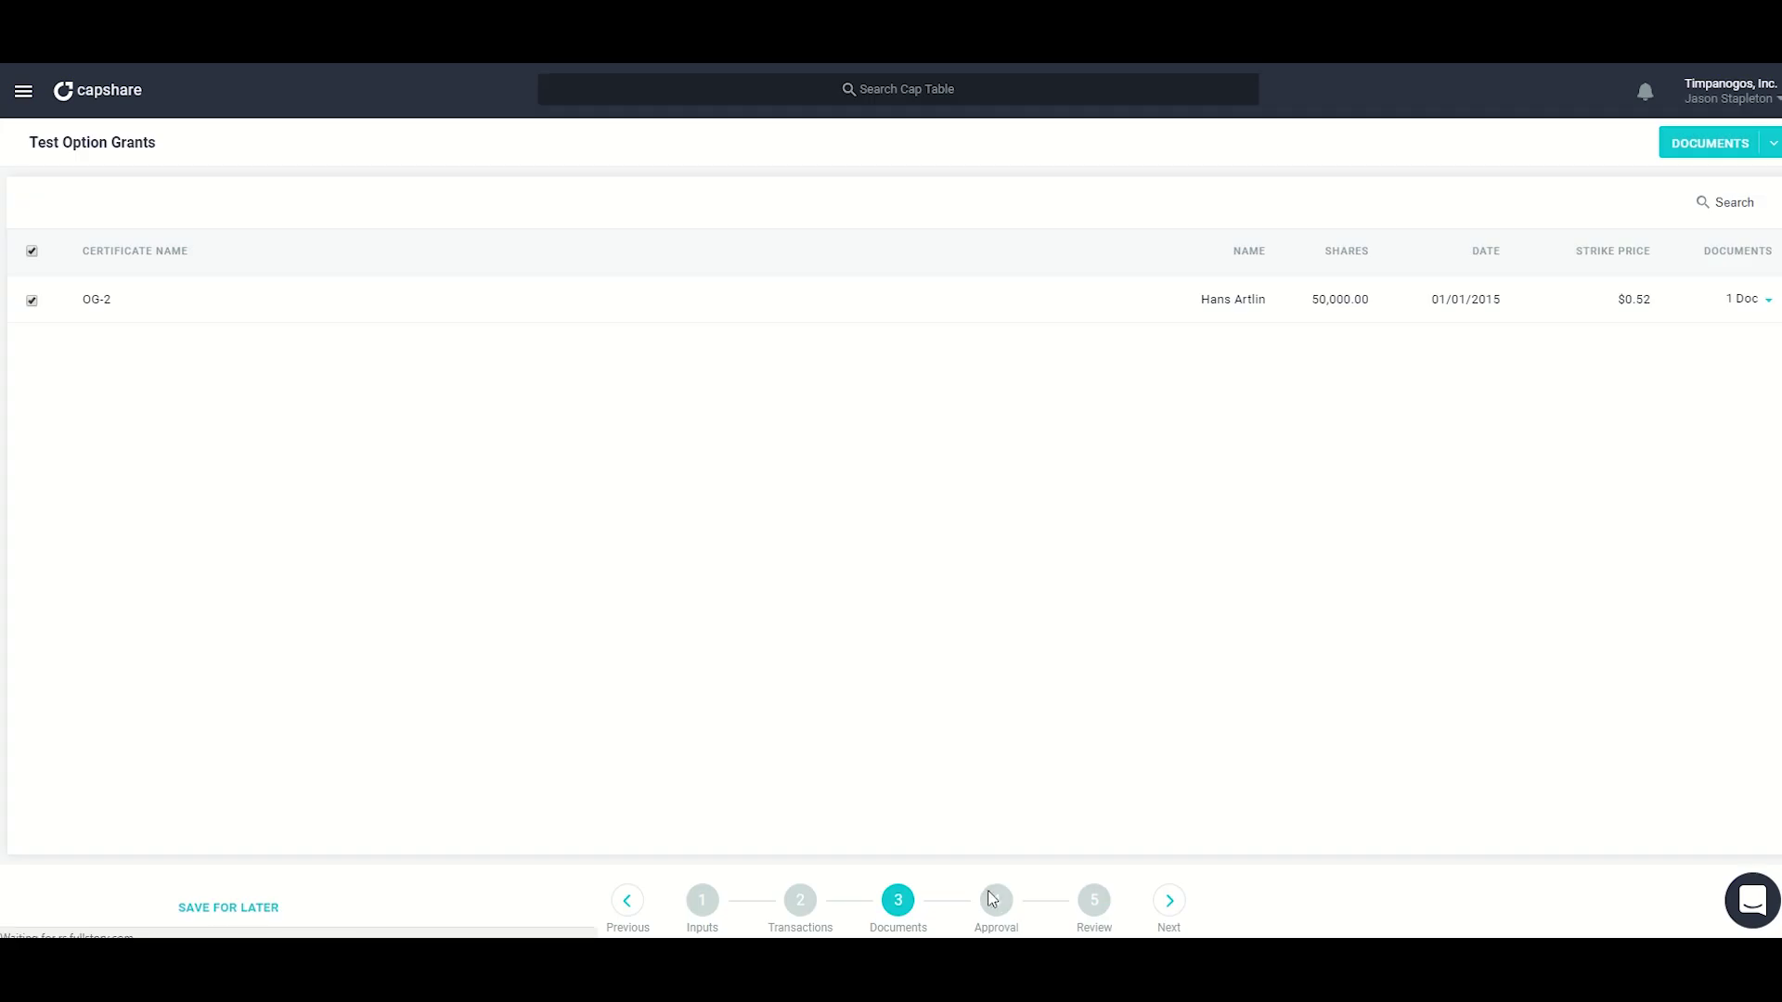
Add a lawyer approver with name and e-mail as OG-2's first approval, then reach Review
click(992, 898)
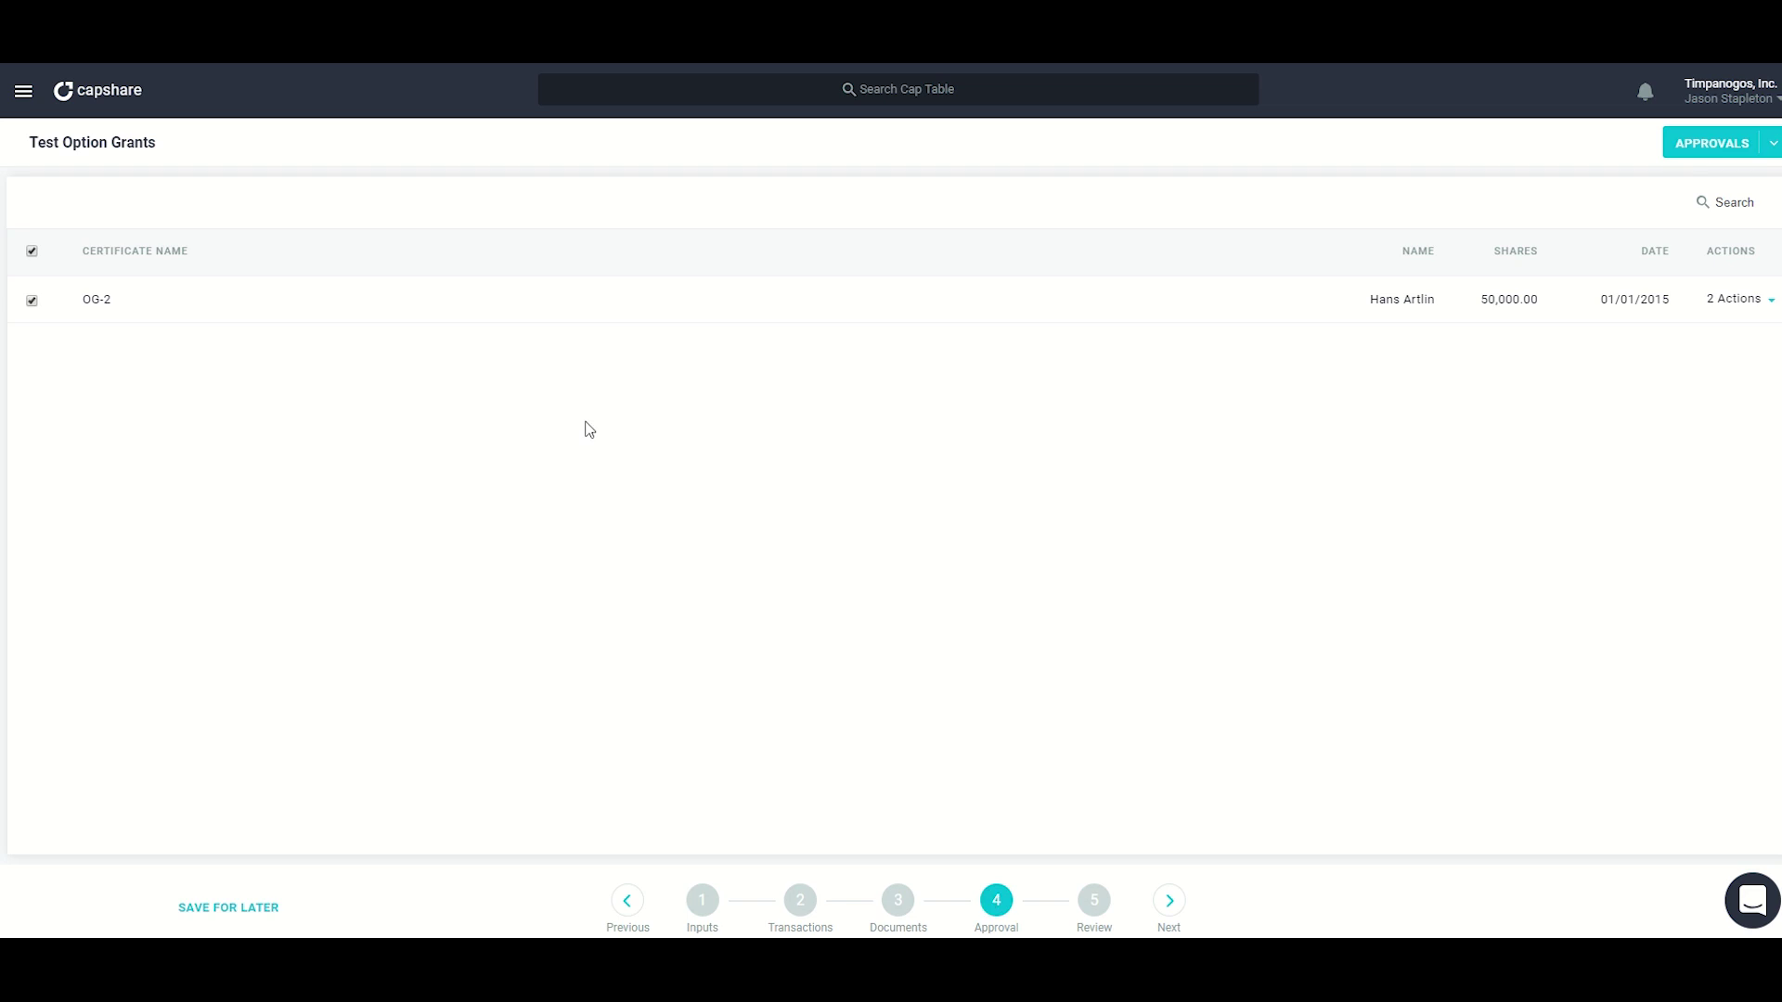
click(1771, 144)
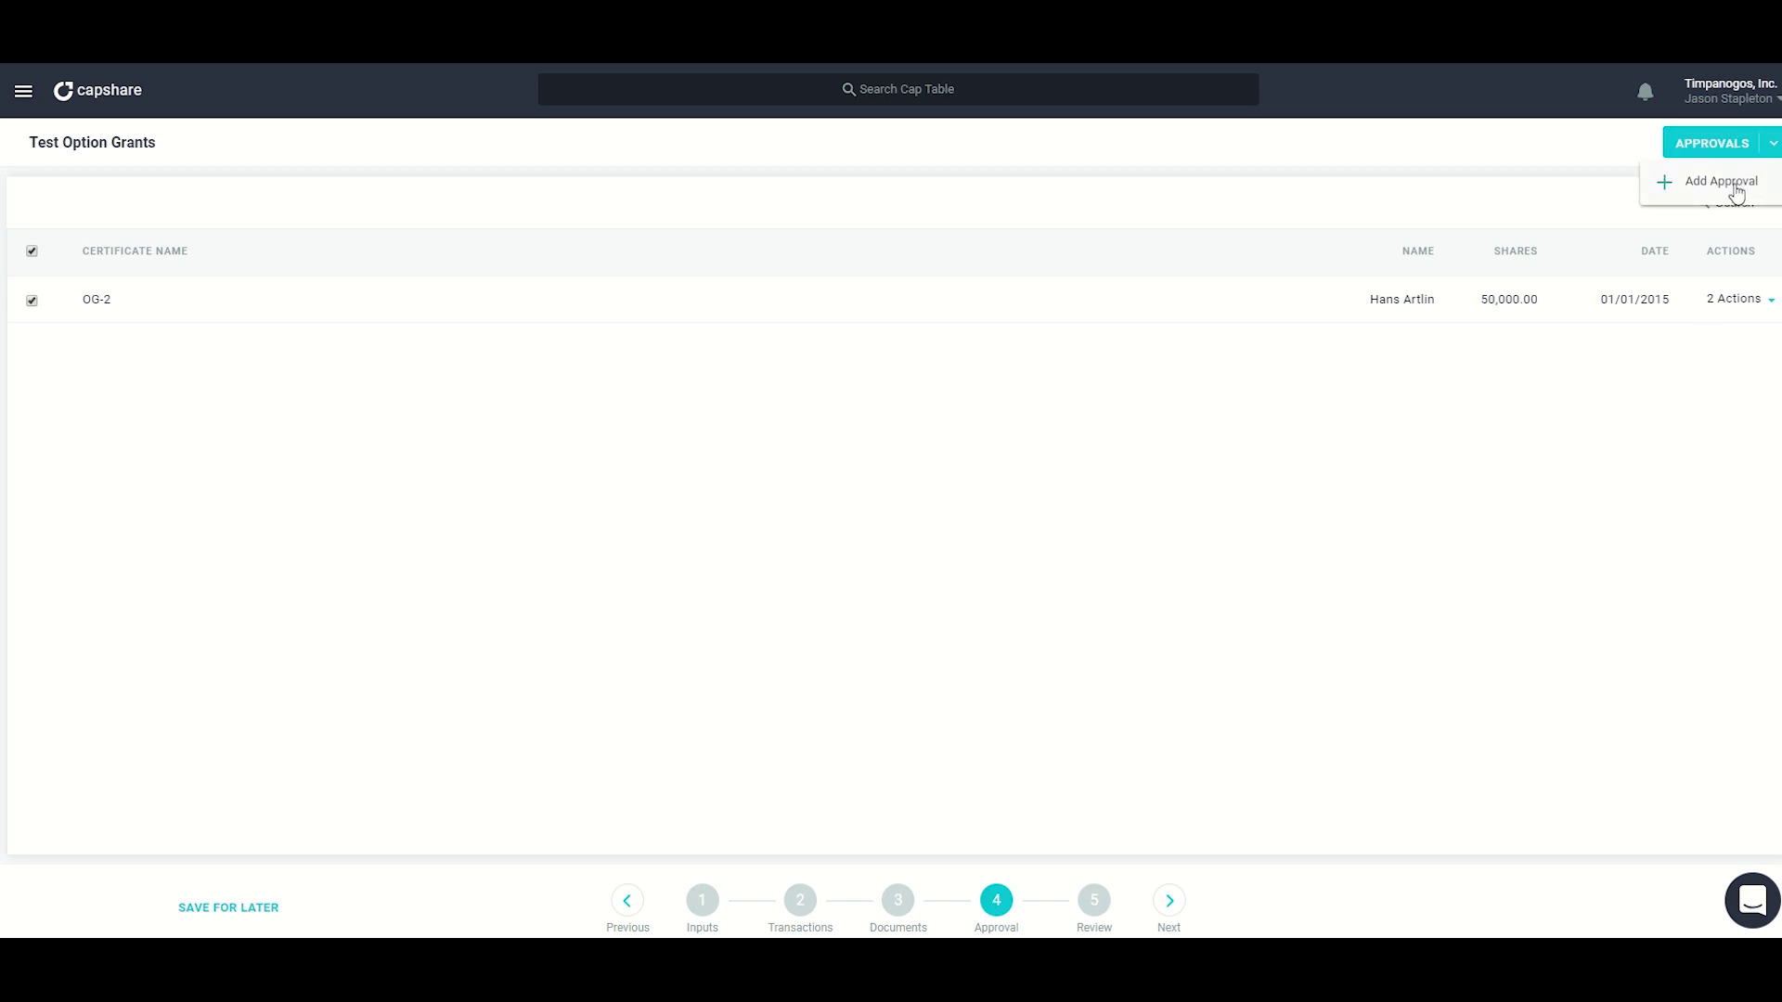
click(1720, 182)
text(Lawyer)
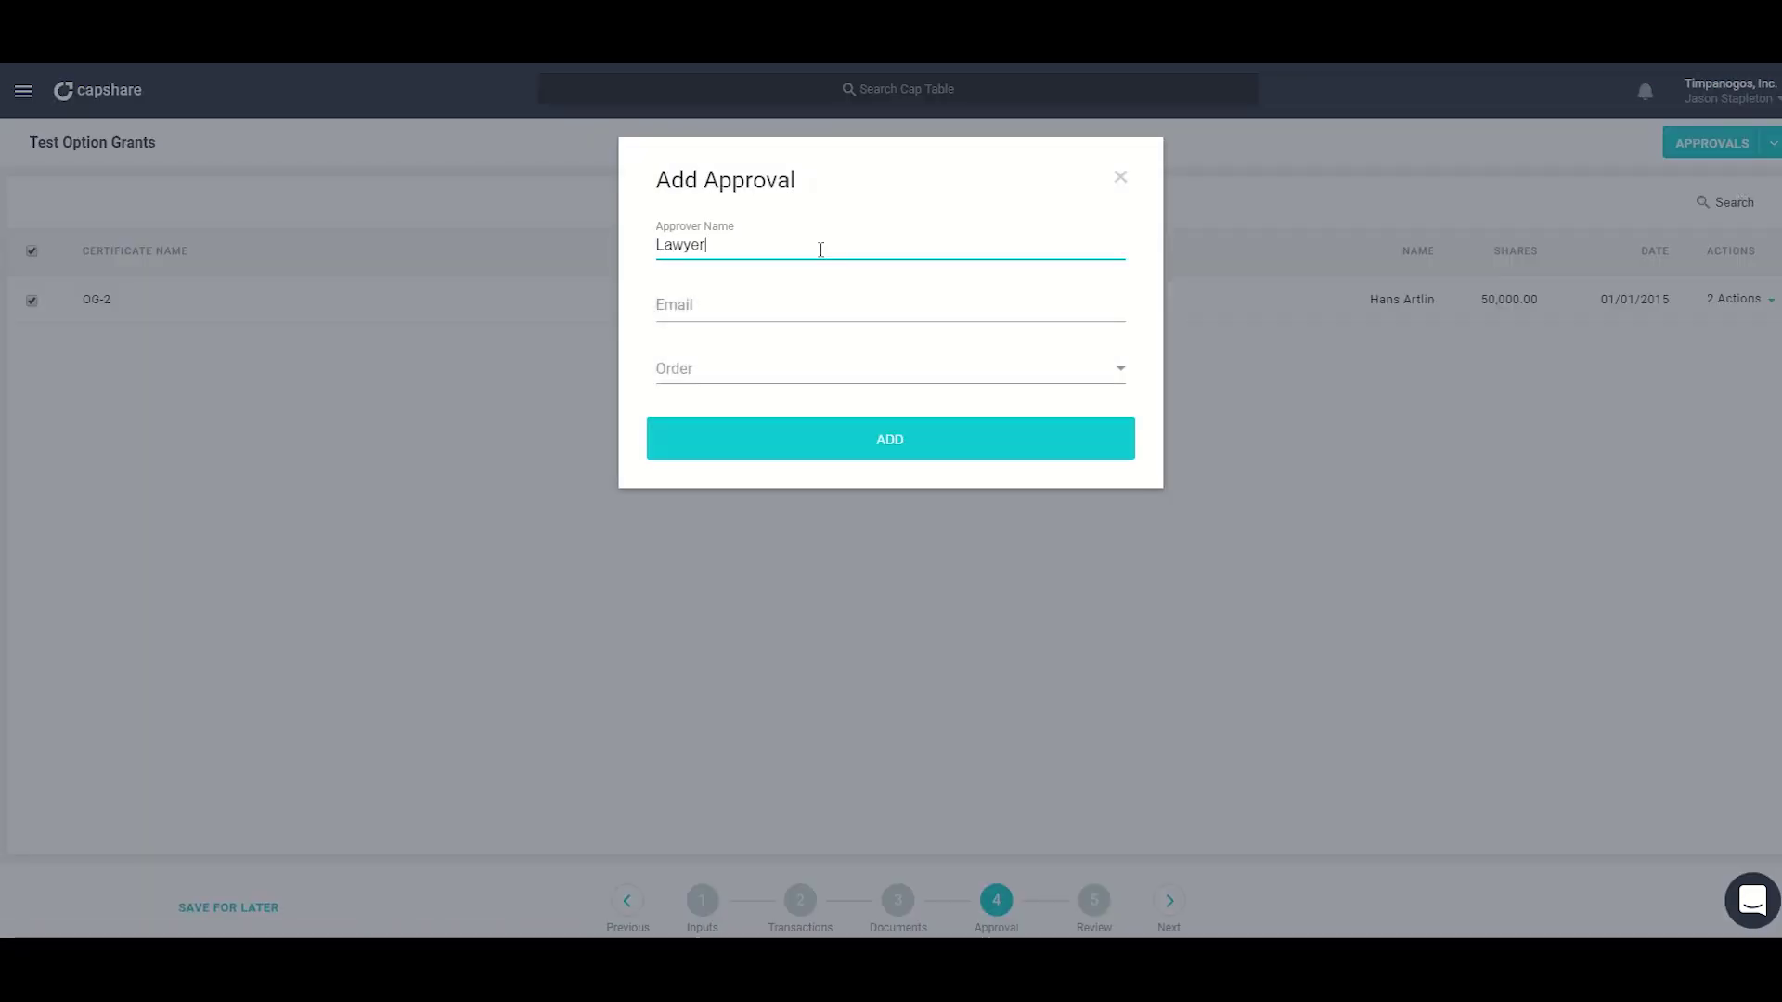
text( Man)
key(Tab)
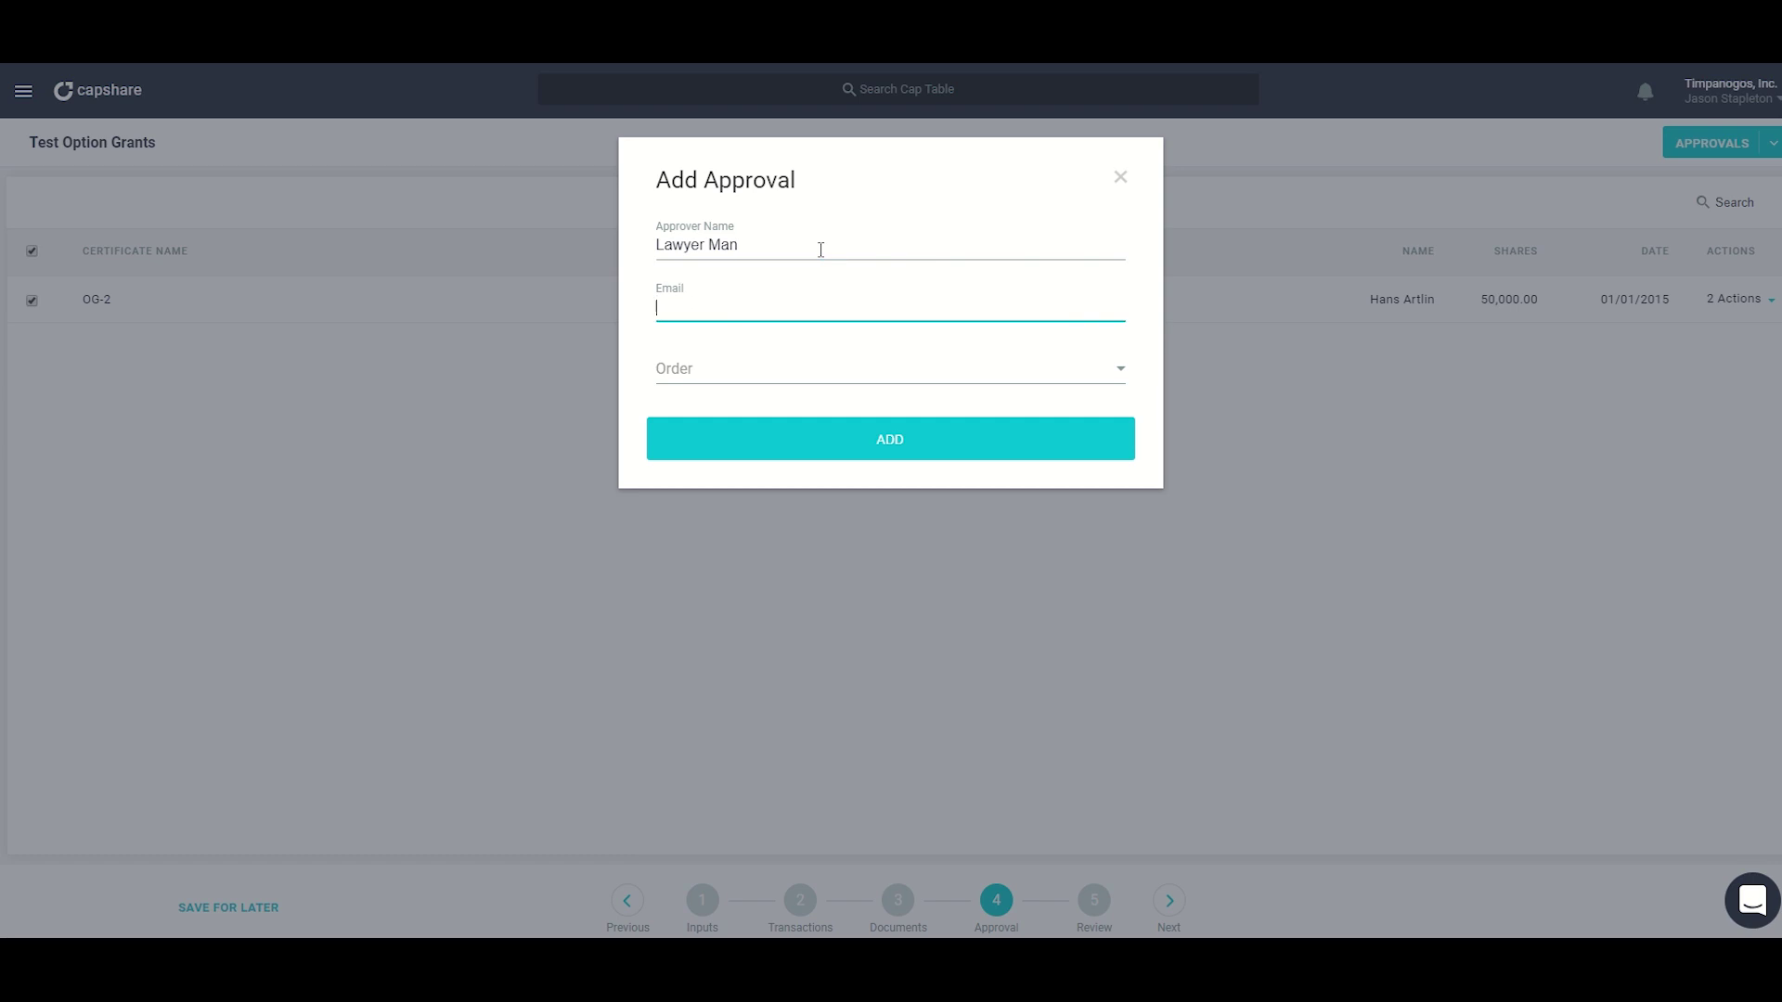
key(ctrl+v)
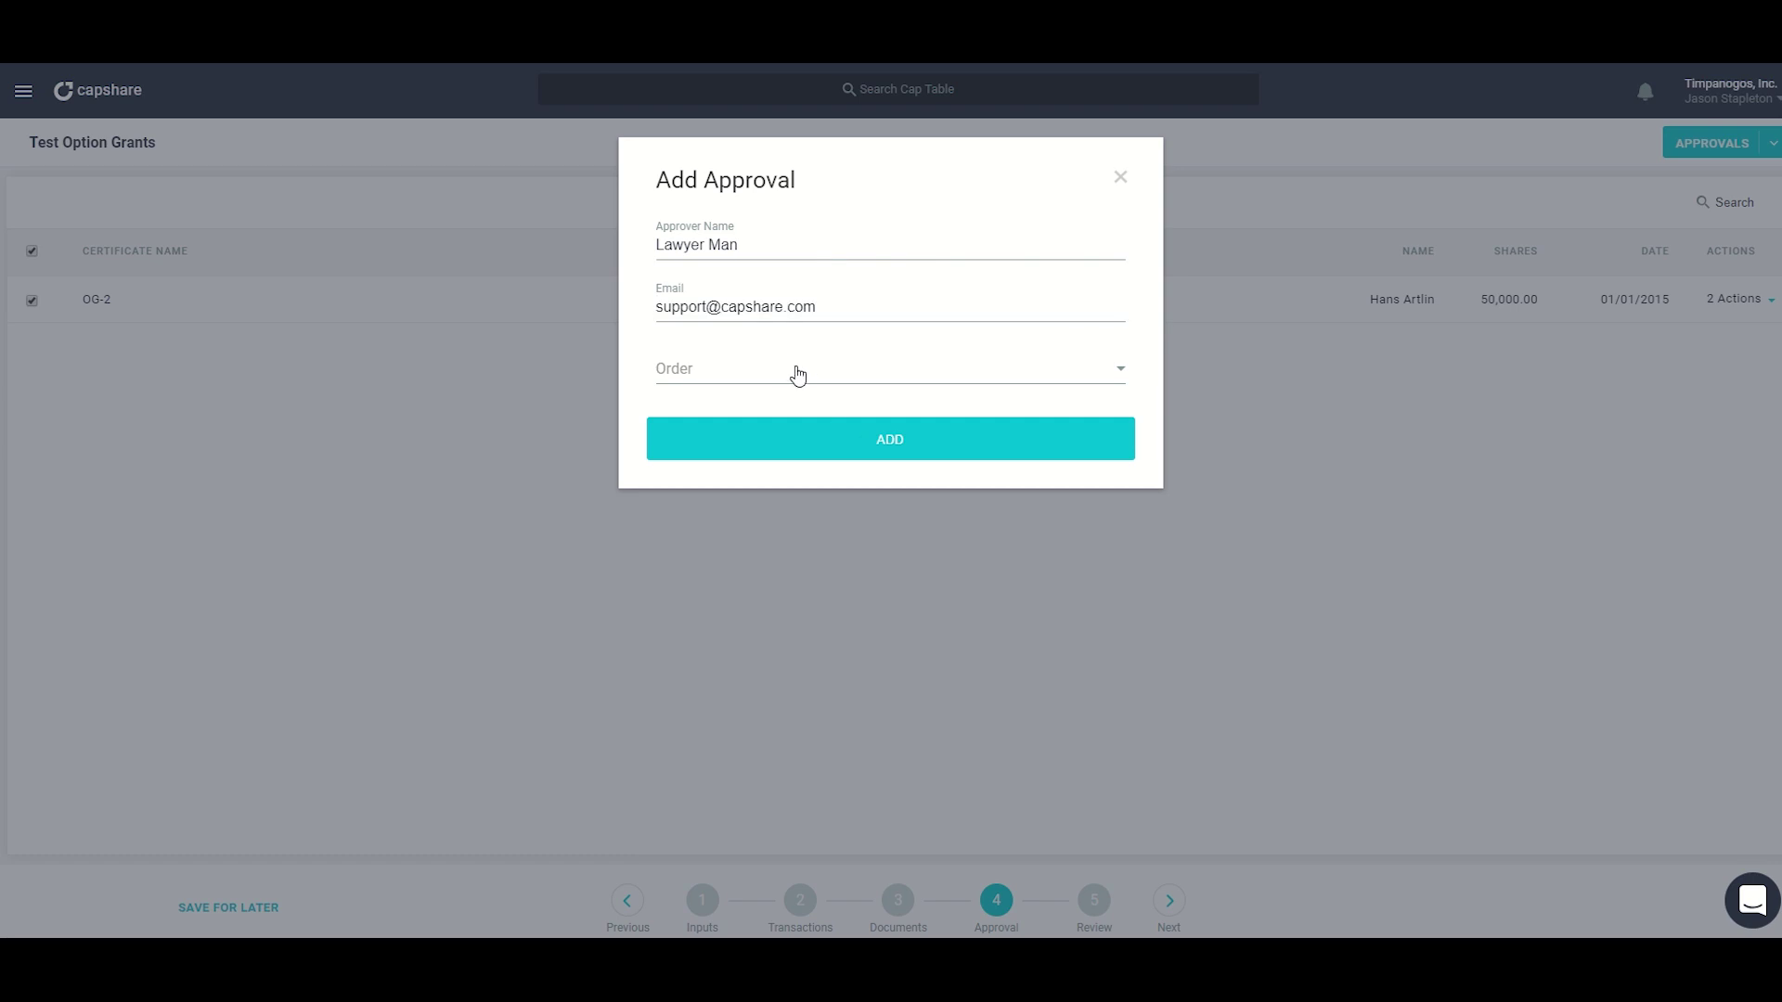
click(793, 369)
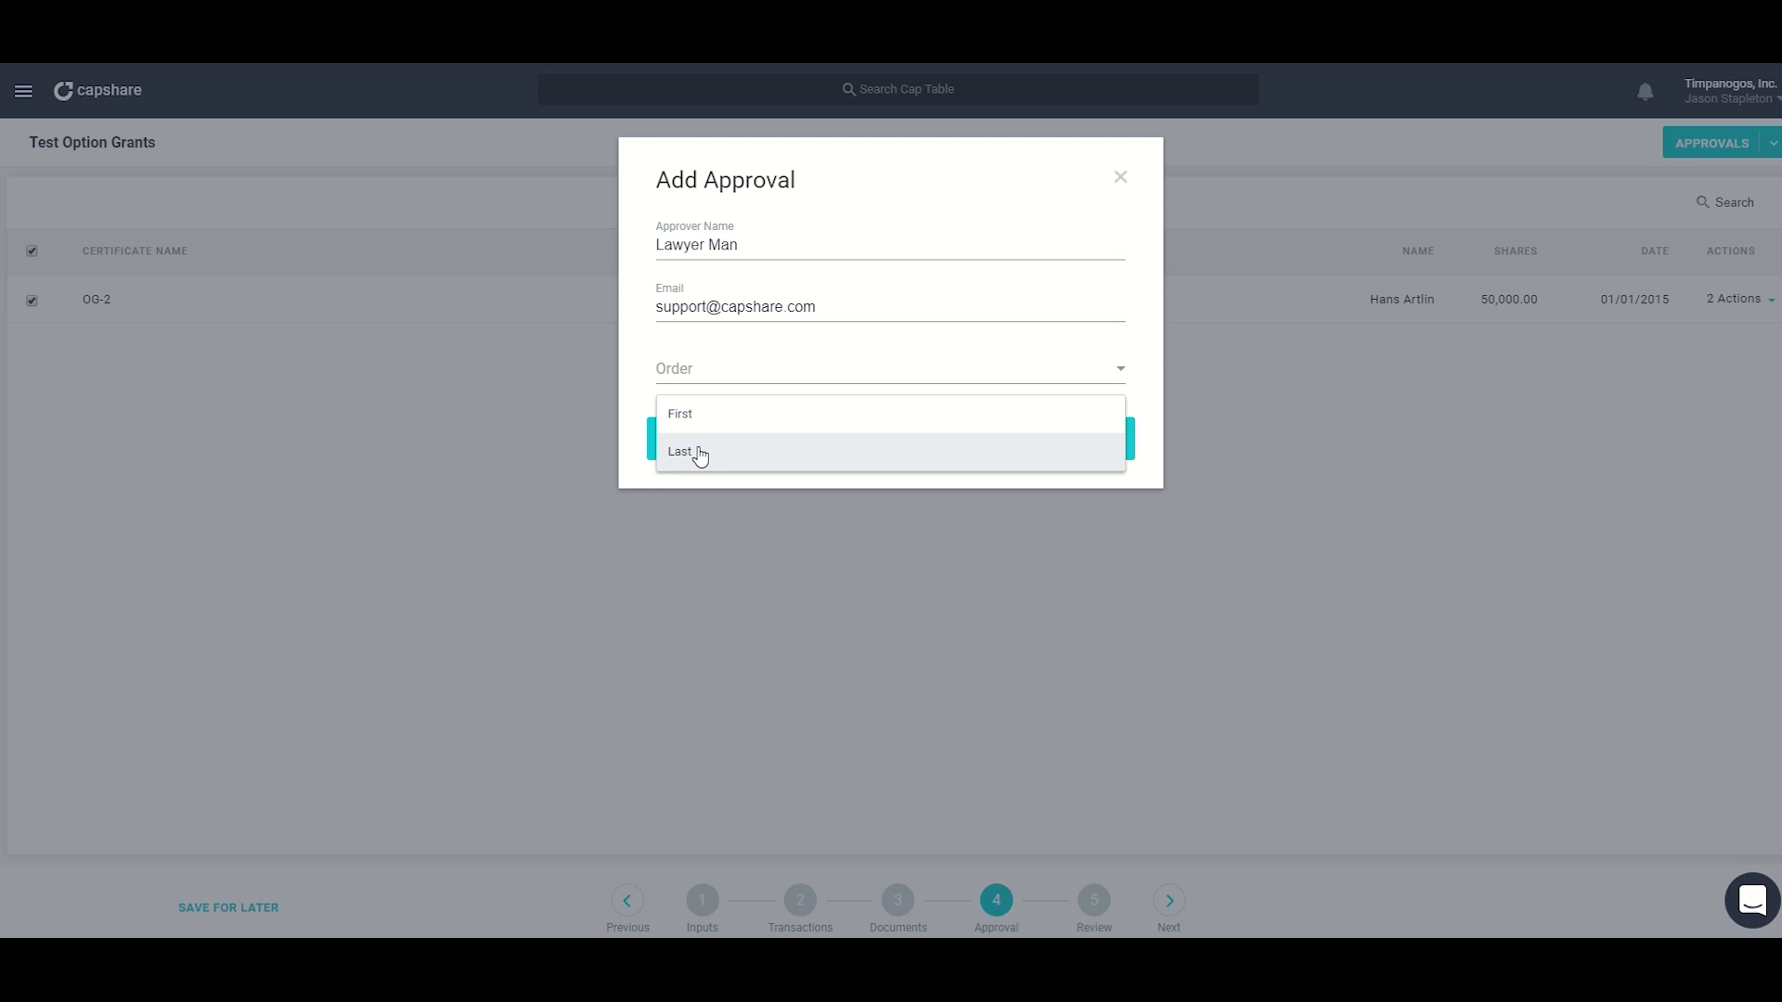
click(697, 418)
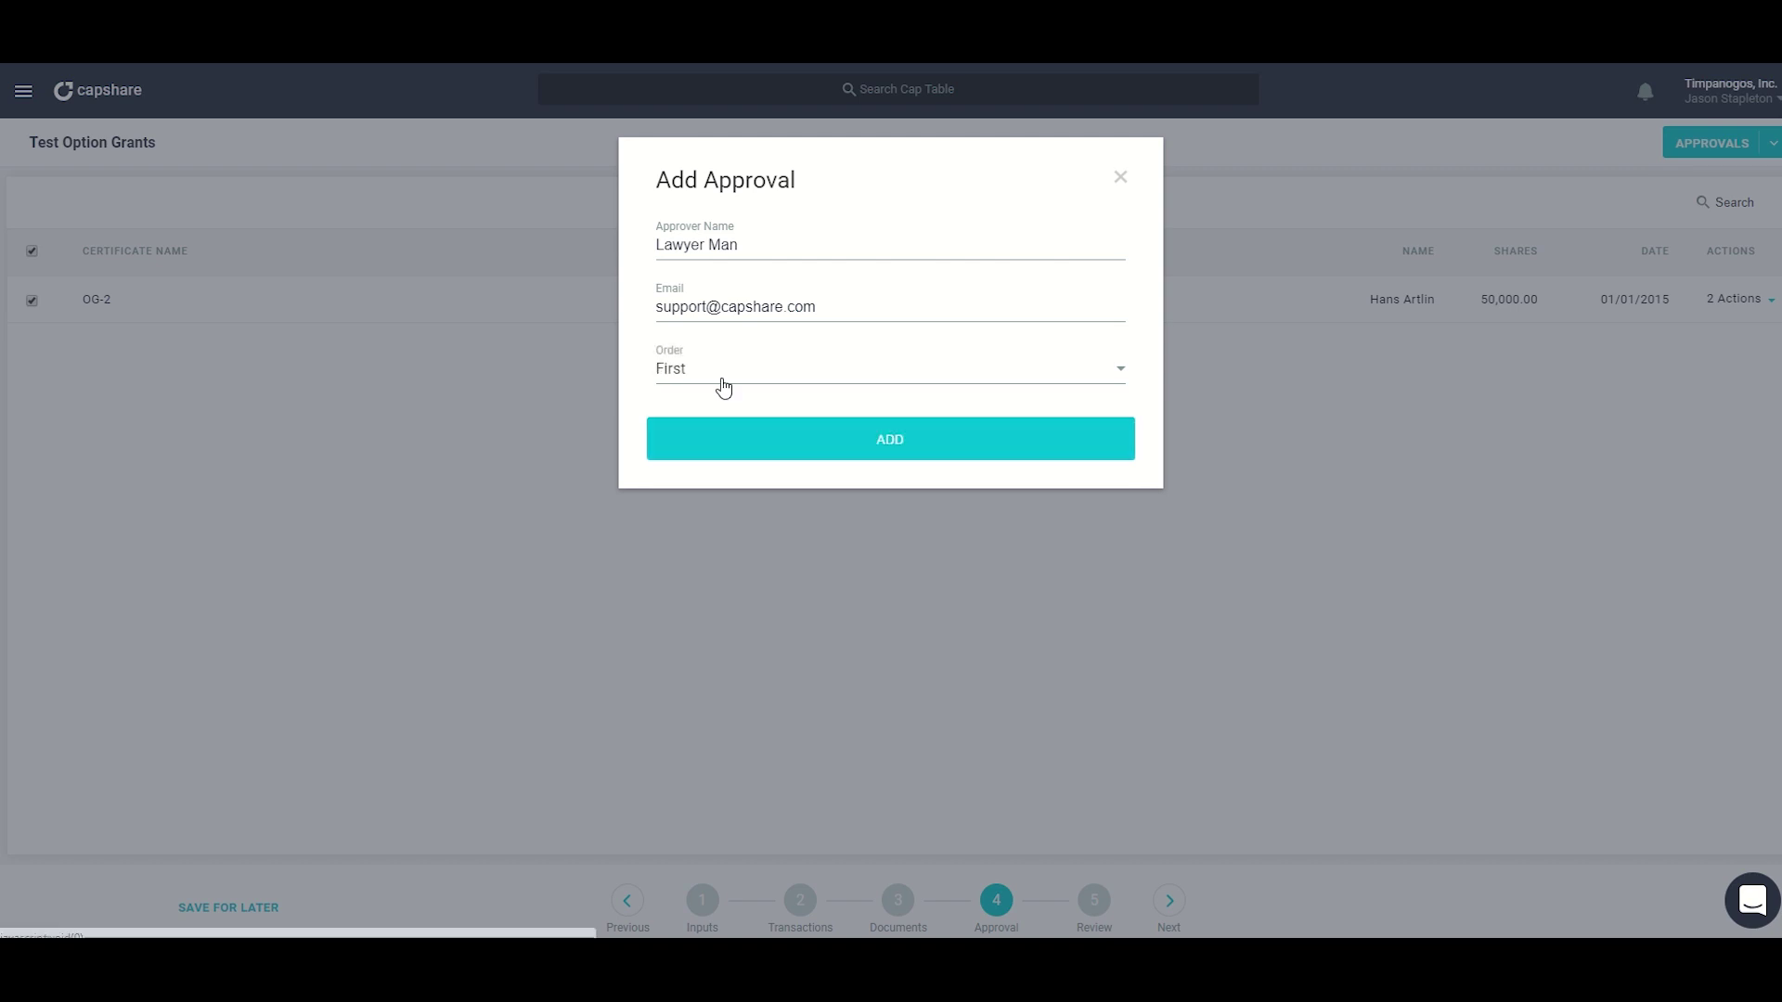
click(833, 440)
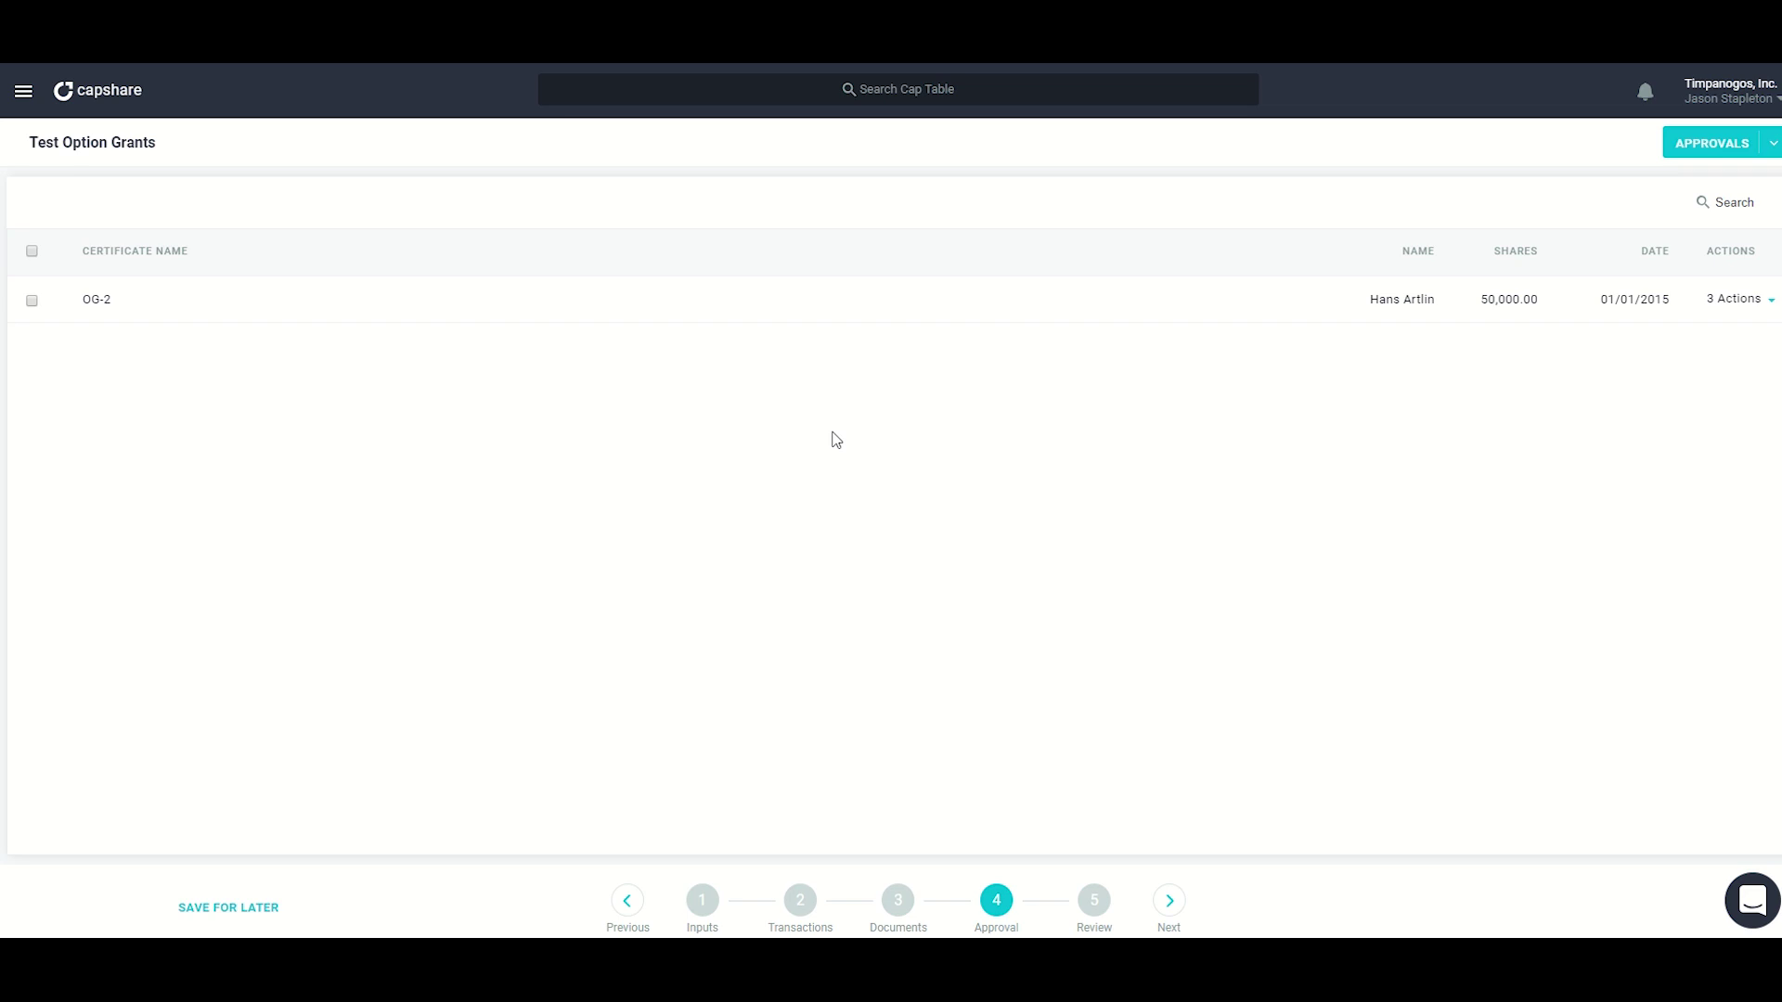
click(1095, 900)
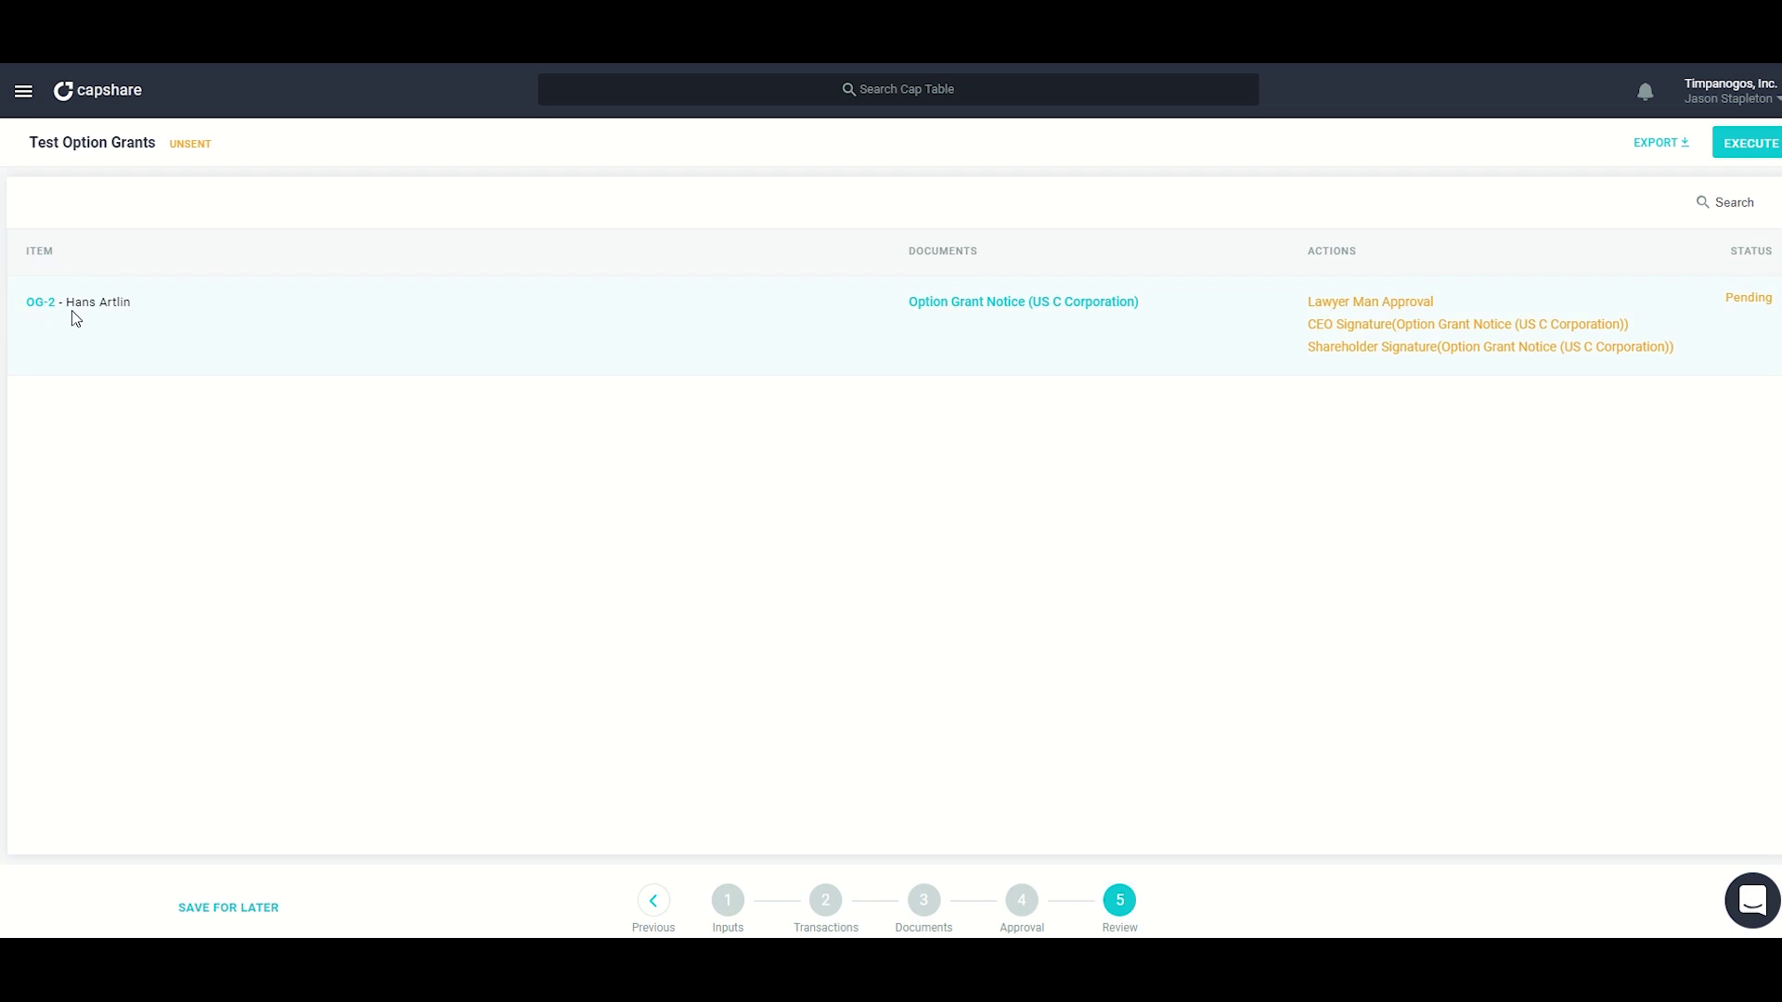
Preview the Option Grant Notice, export it to PDF, and execute the workflow
click(939, 310)
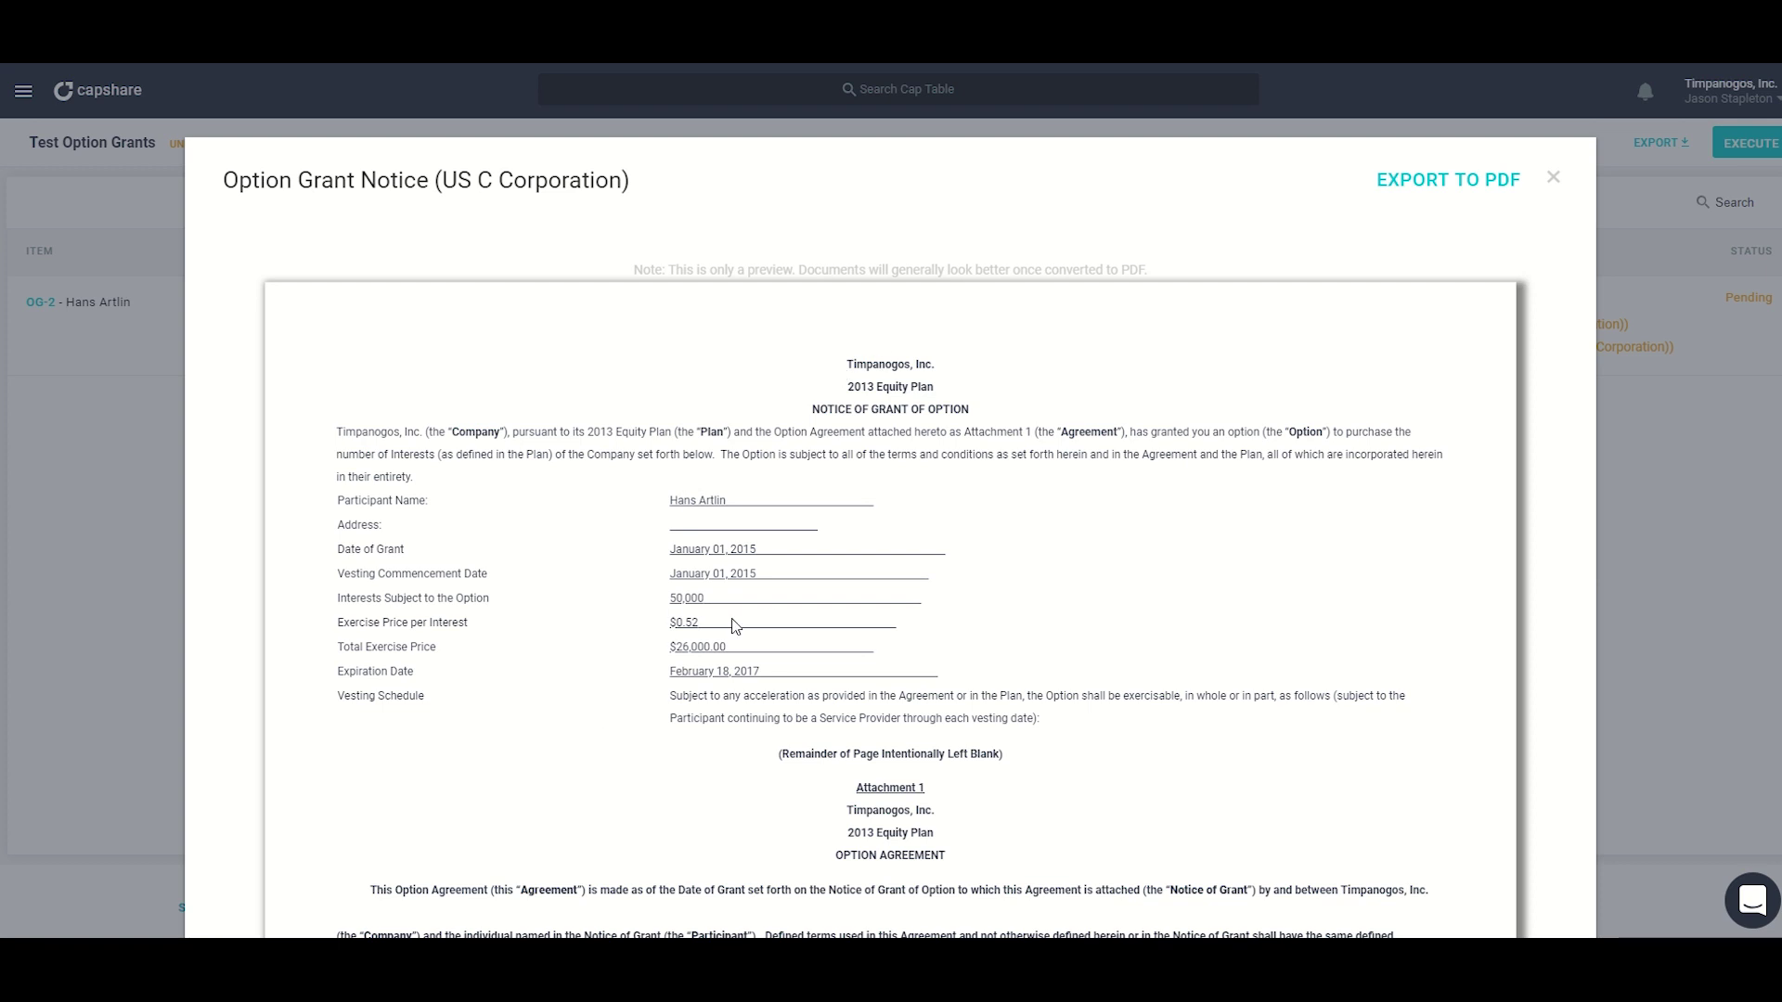
click(1446, 192)
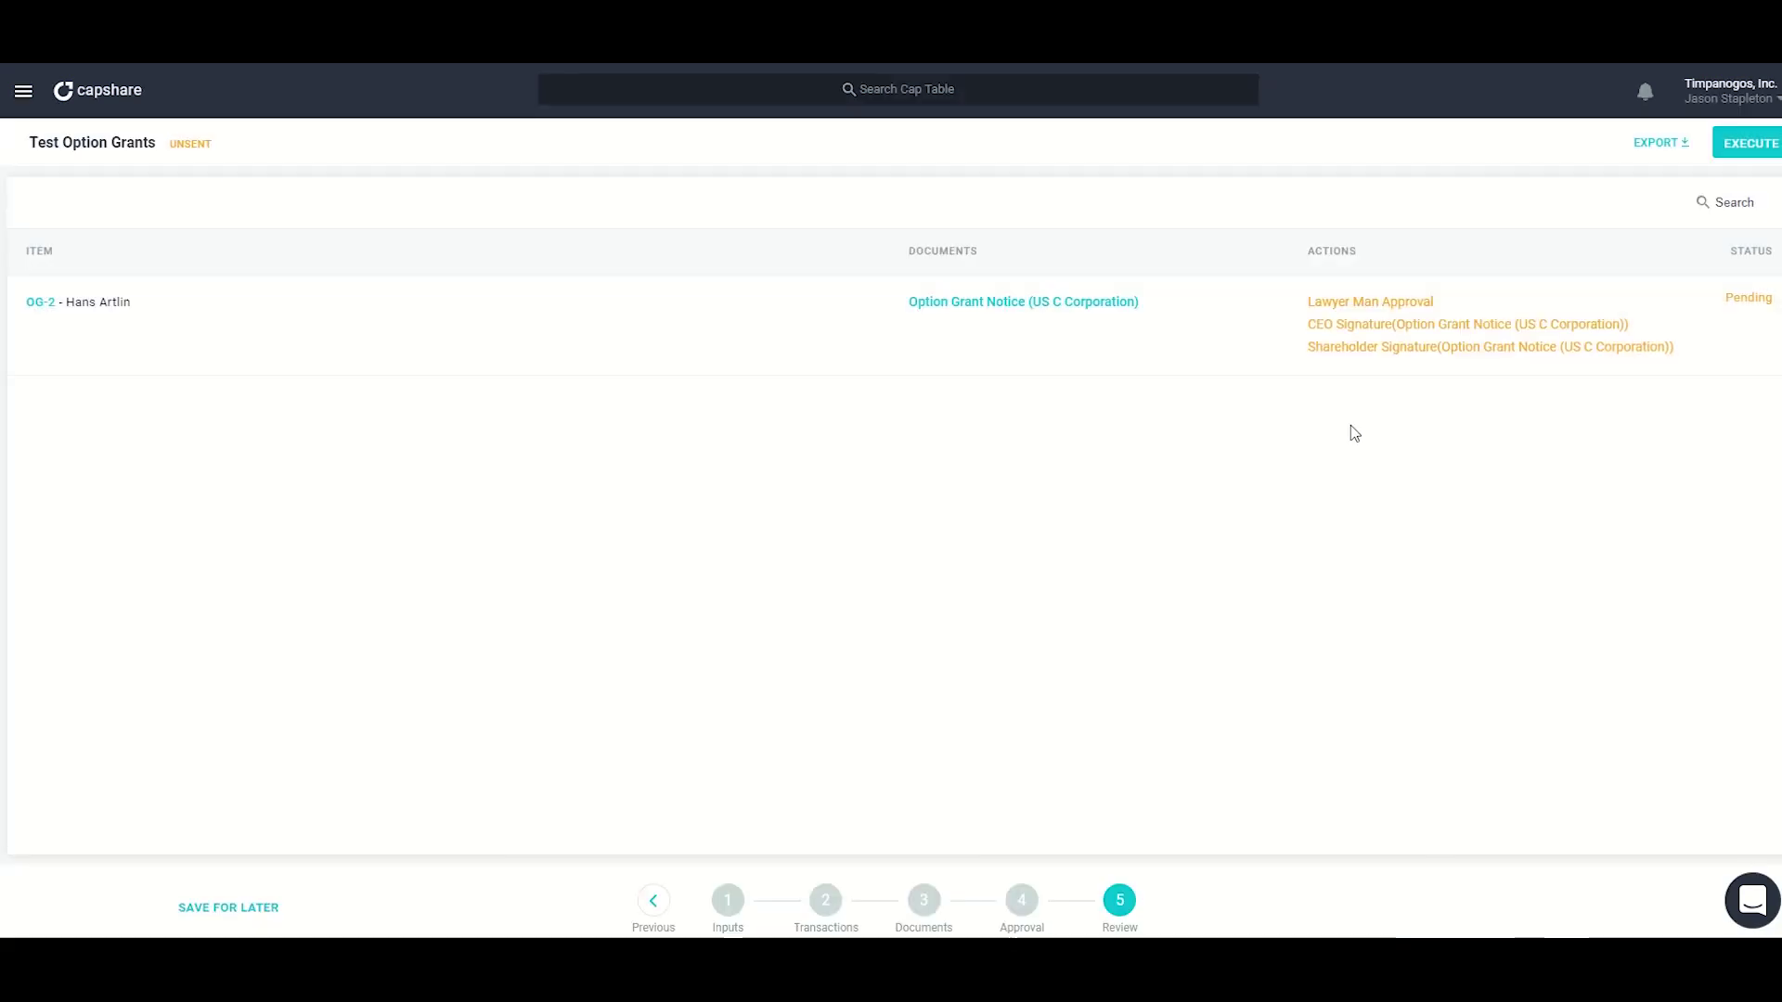
mouse_move(1356, 310)
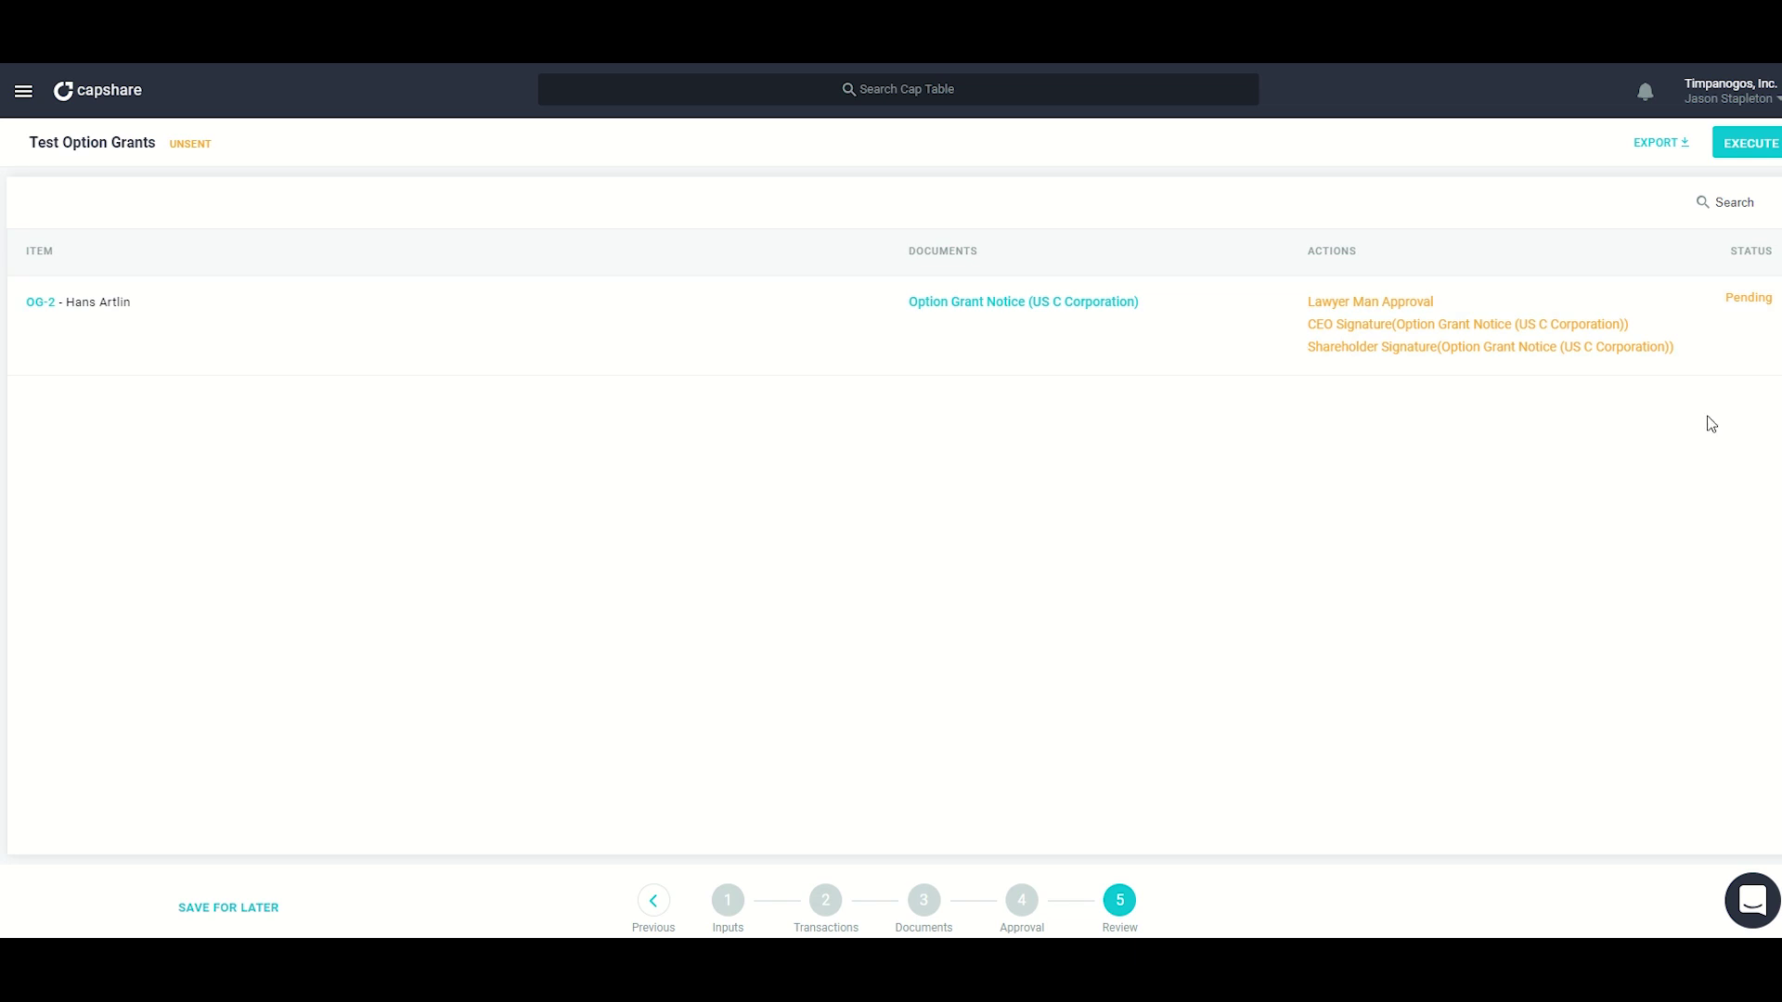
click(1751, 146)
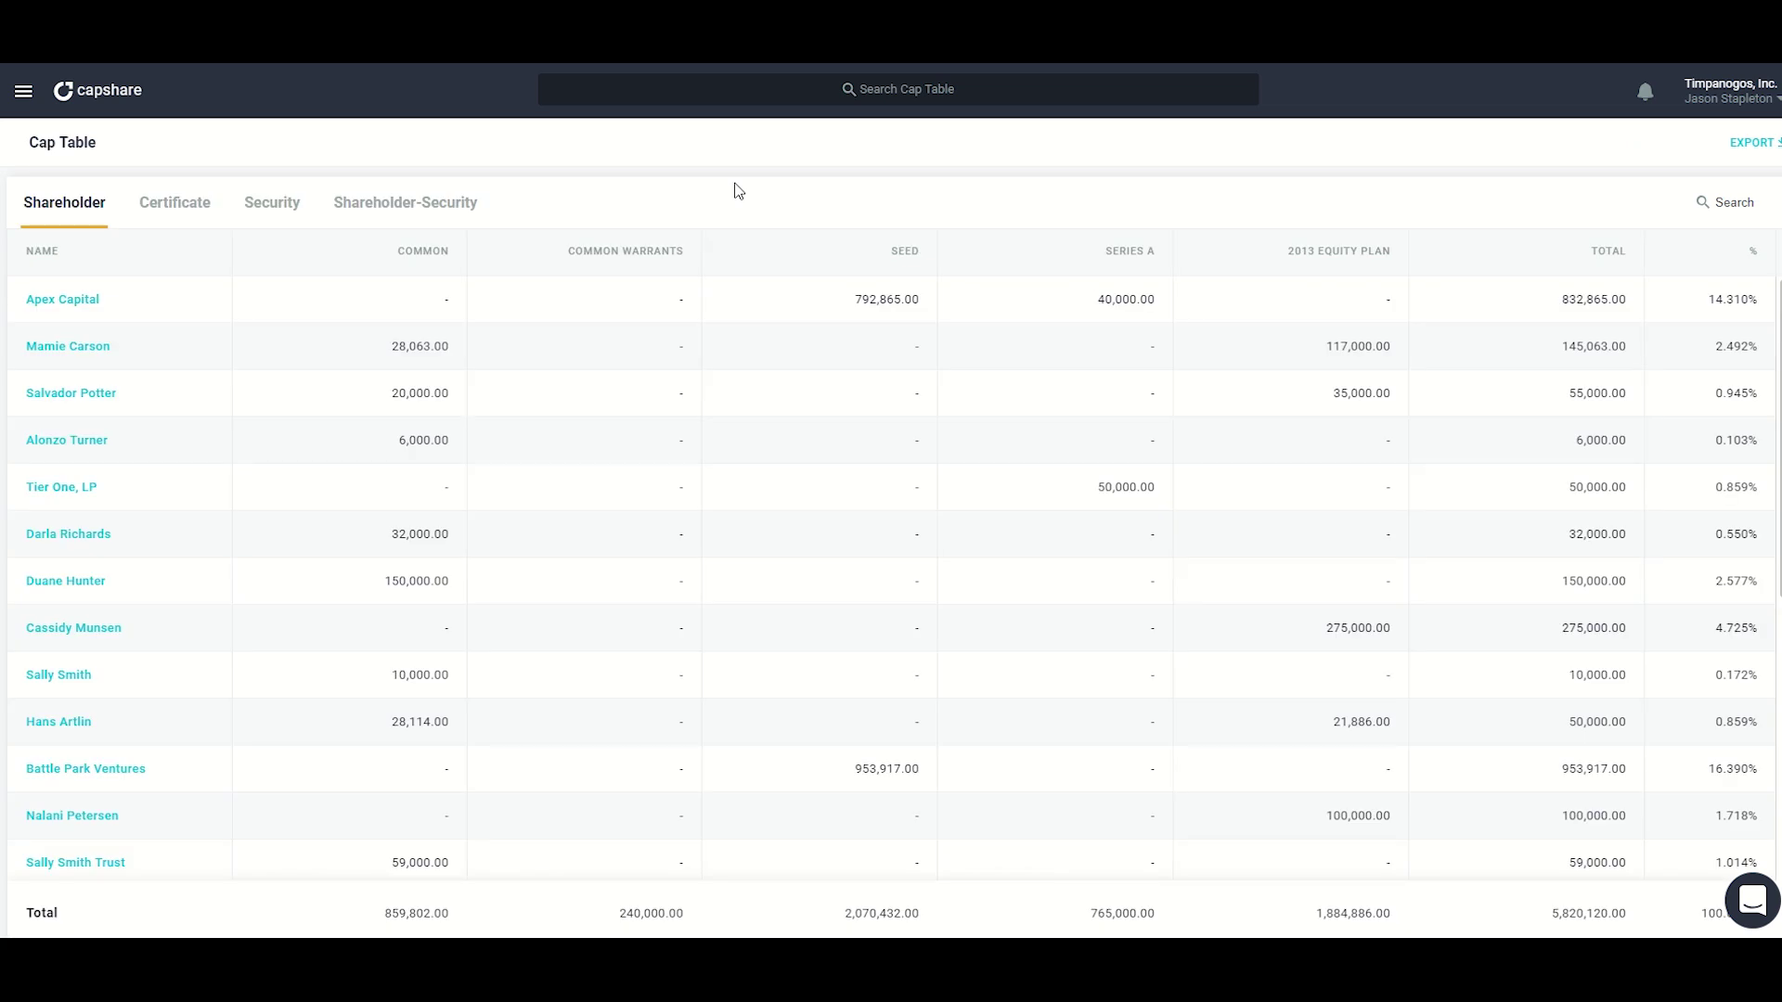